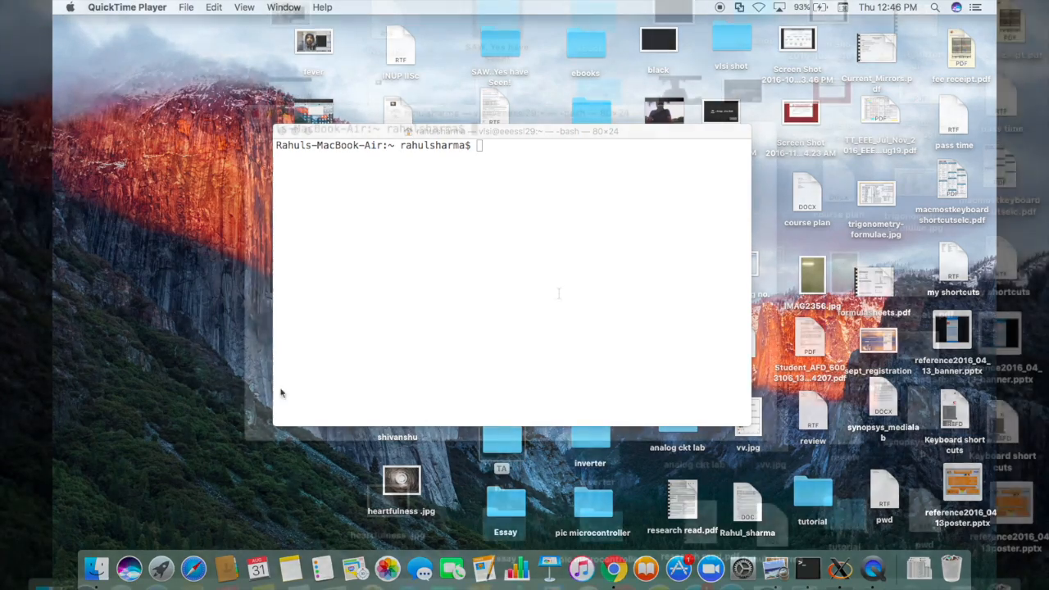
Step: Log into the lab server with the ssh -X command from history and enter the password
click(556, 294)
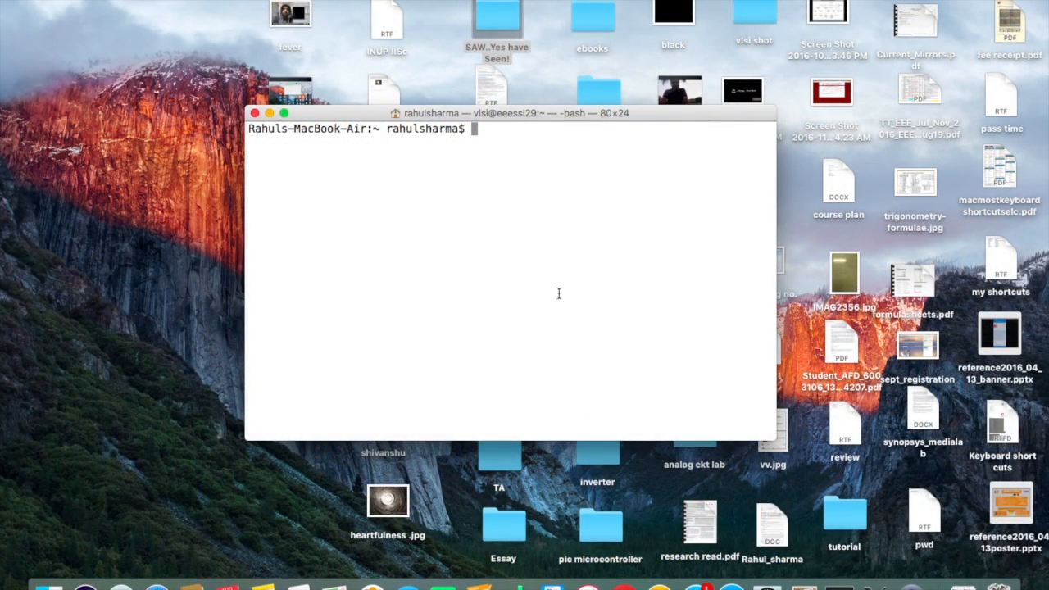
key(Up)
key(Up)
key(Return)
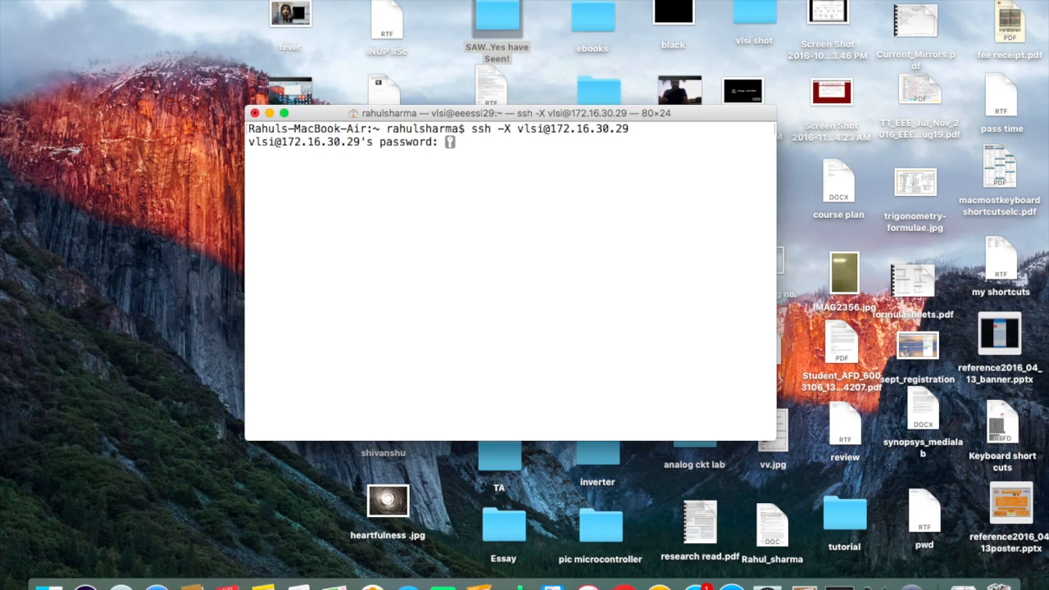
key(Return)
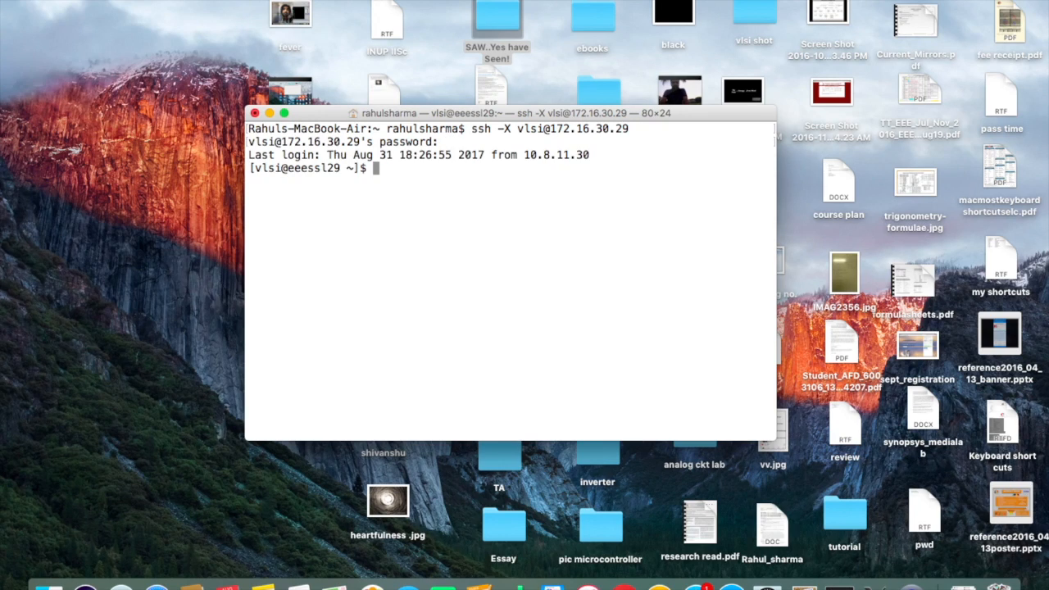
Step: Start csh, source mentor.cshrc, and launch adk_ic in the background
text(csh)
key(Return)
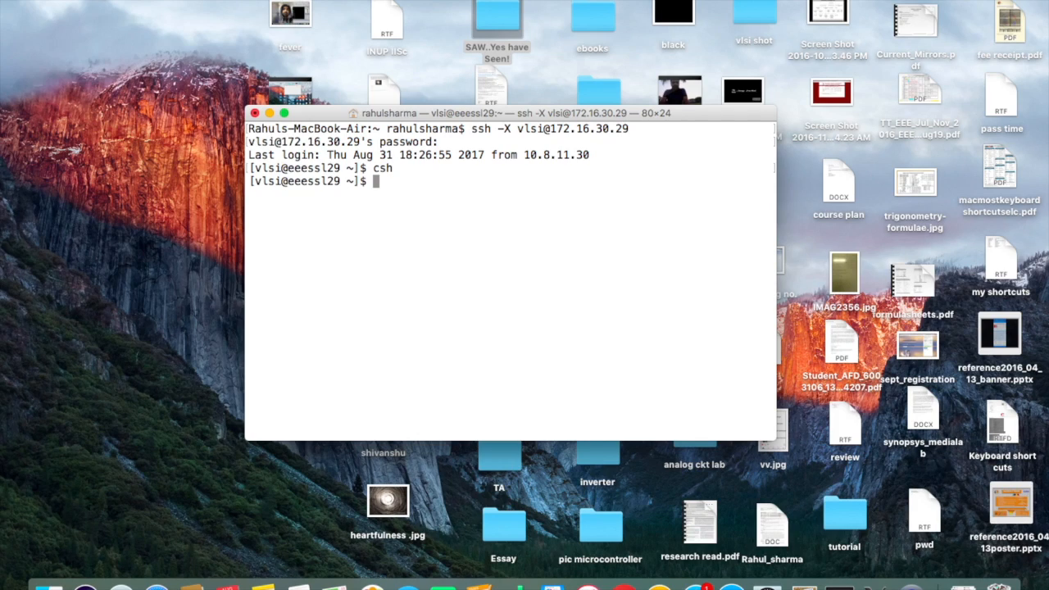
text(sou)
key(Tab)
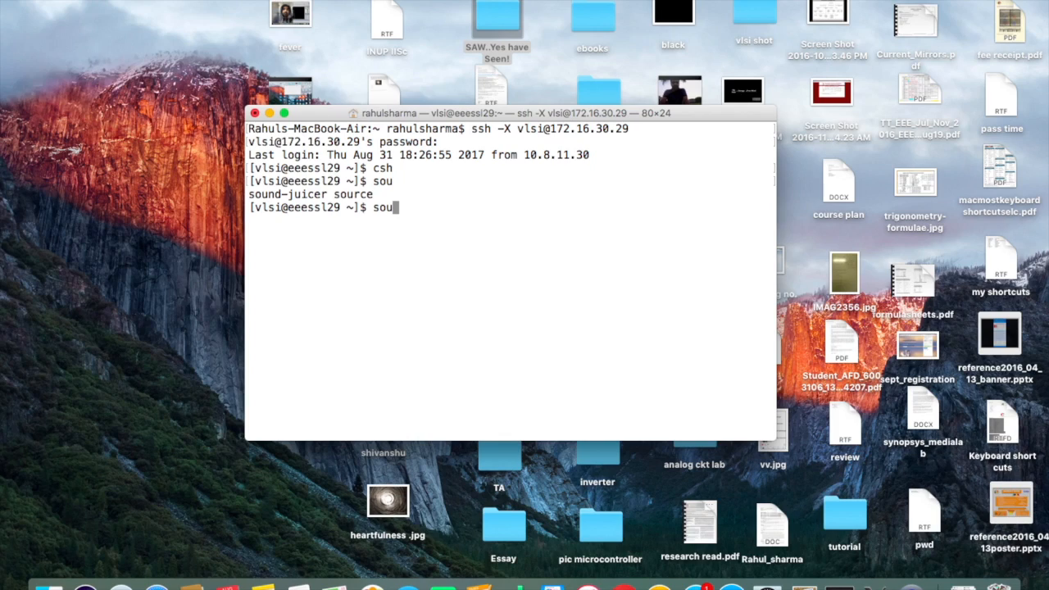
text(r)
key(Tab)
text(m)
key(Tab)
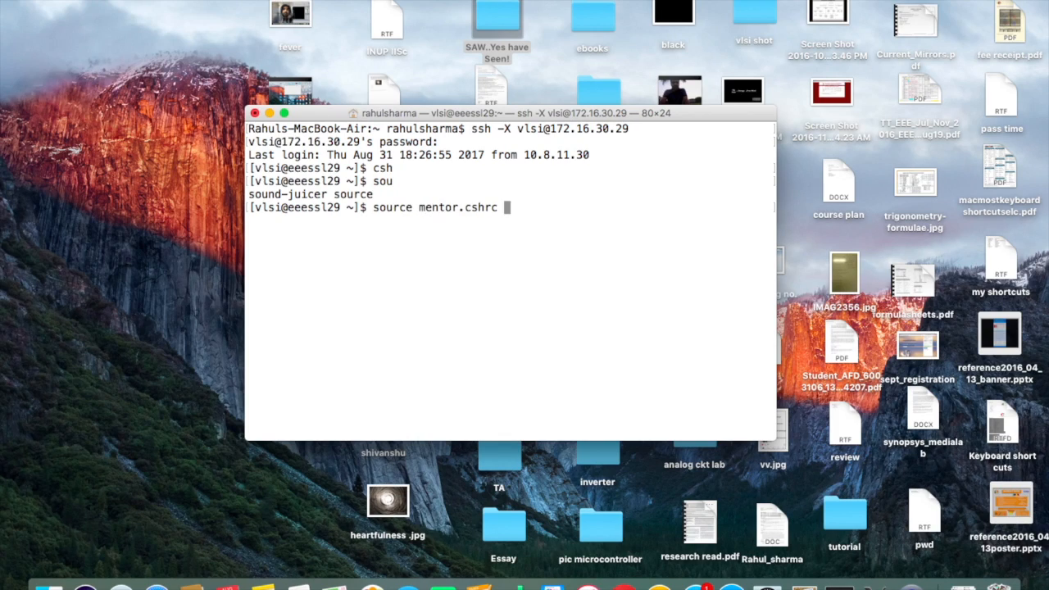
key(Return)
text(adk)
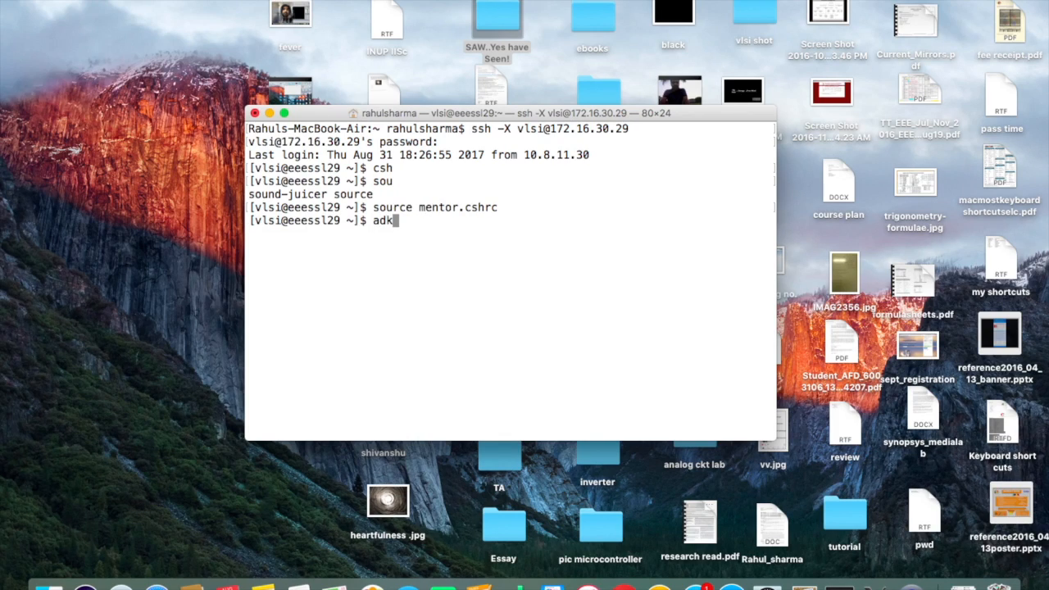
text(_ic &)
key(Return)
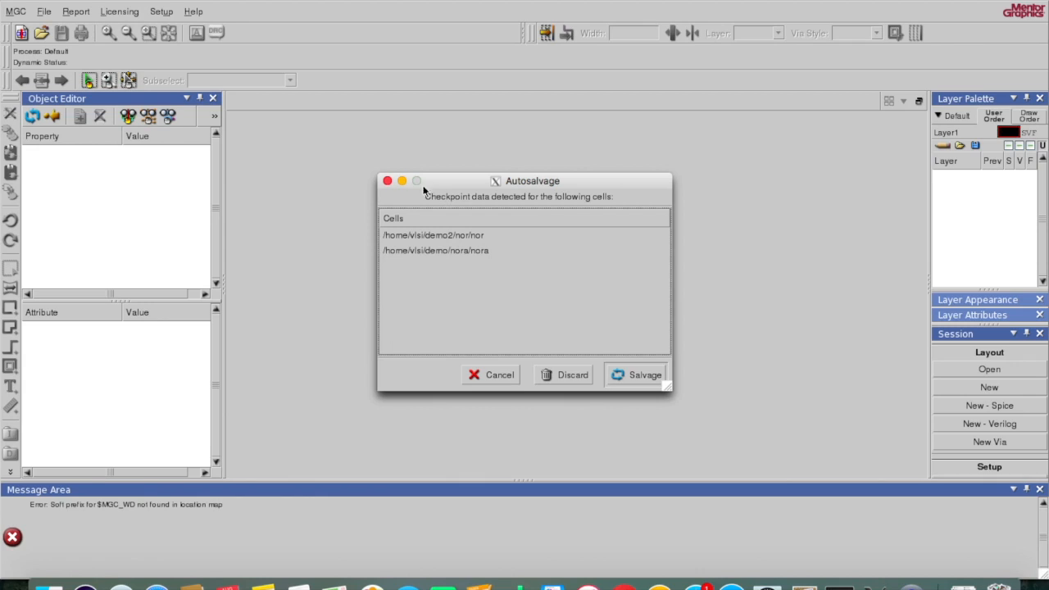
Step: Dismiss the Autosalvage prompt and start a new layout
click(387, 180)
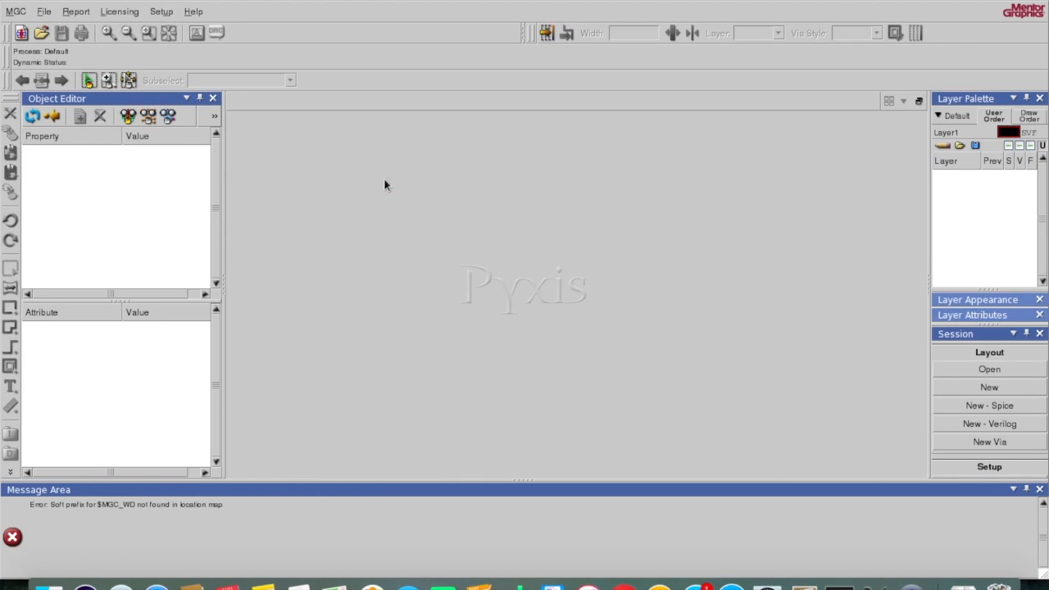
click(21, 35)
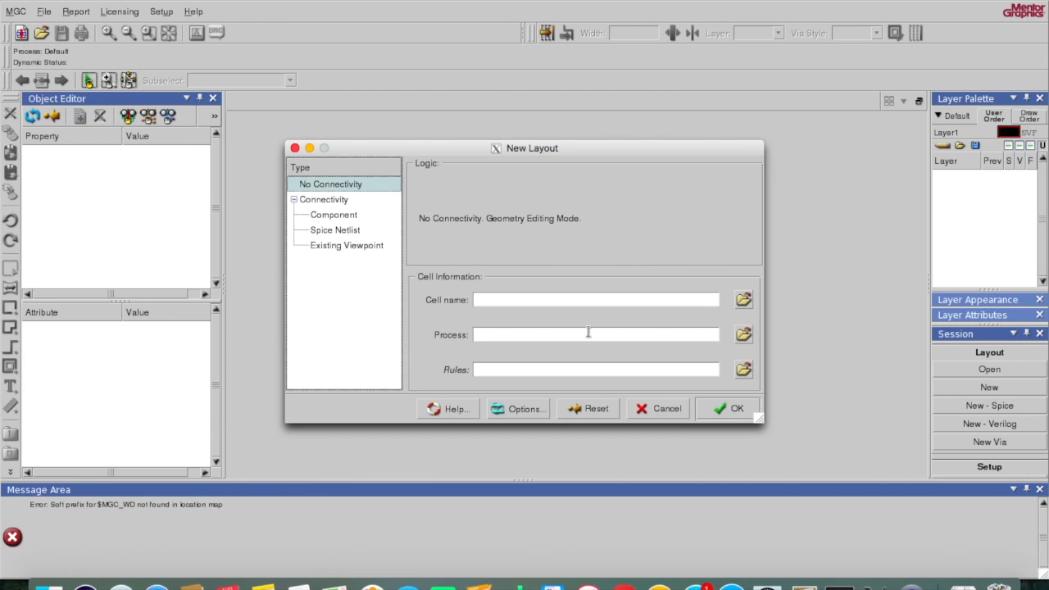
Step: Create a demo3 folder in the home directory and open it
click(743, 300)
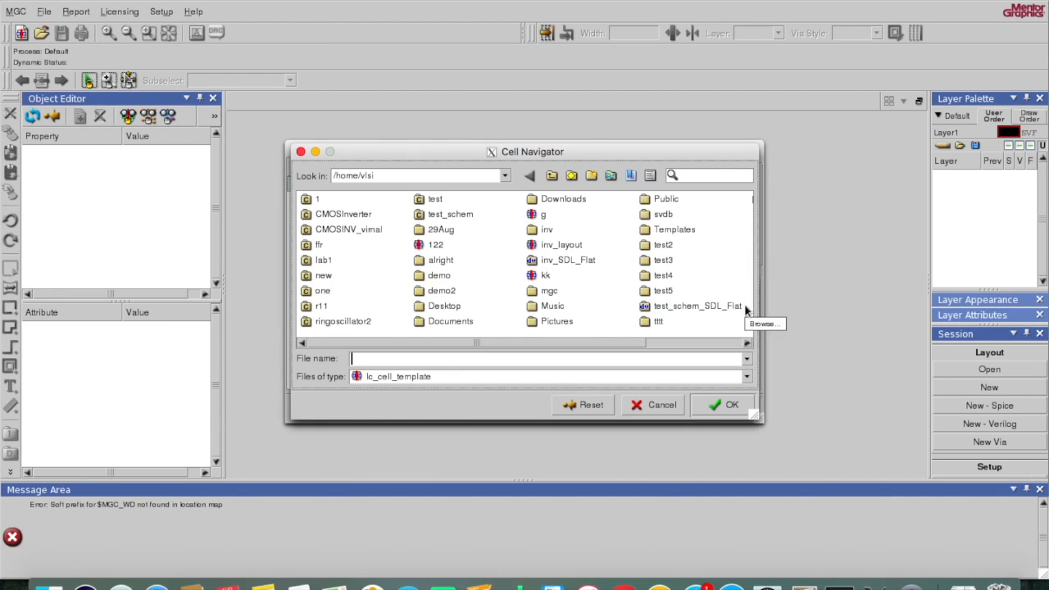
click(592, 178)
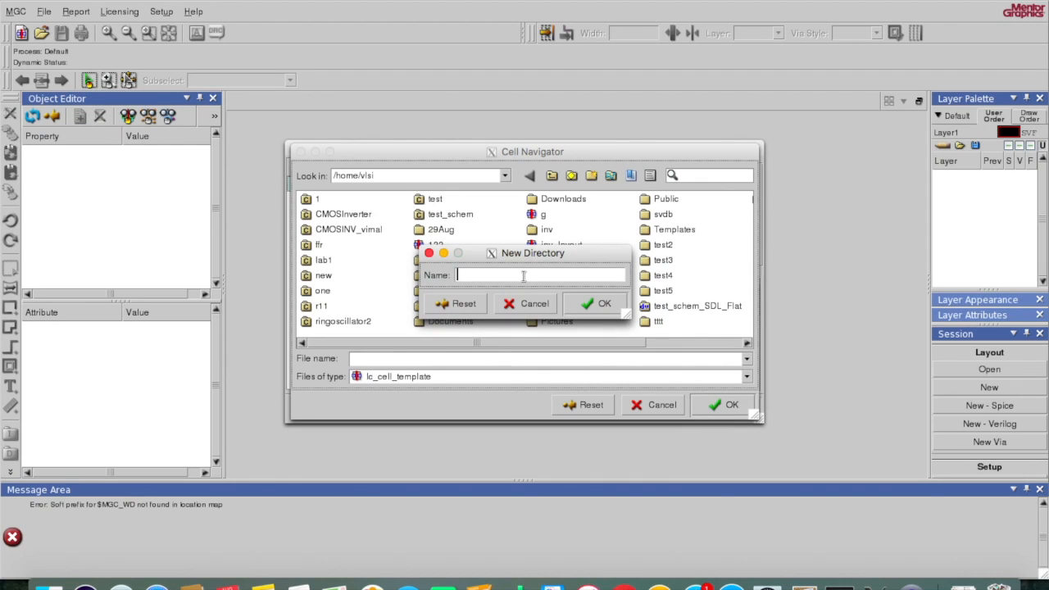
text(demo3)
click(594, 307)
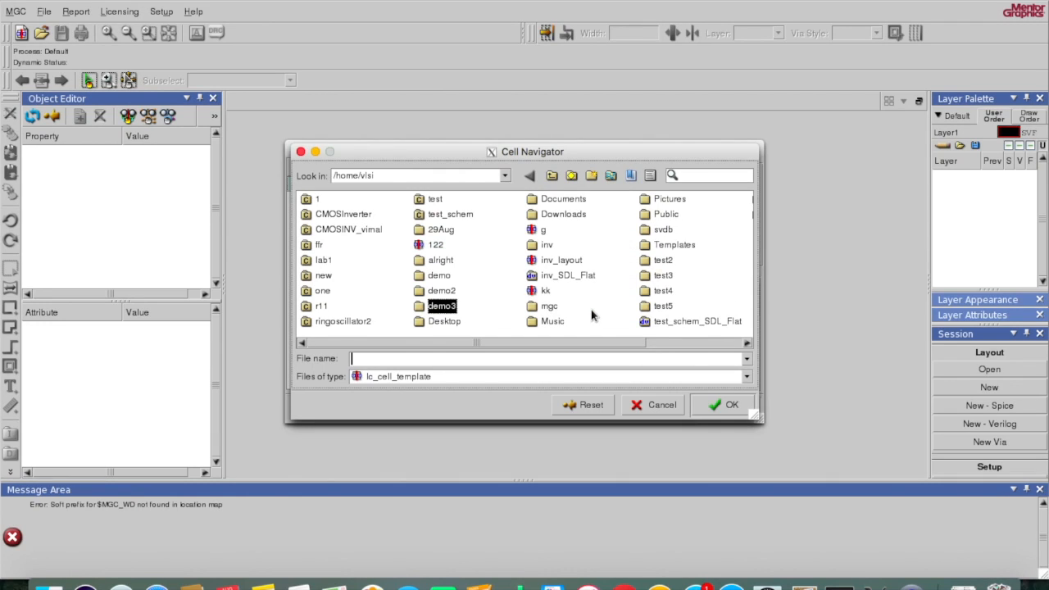
double_click(442, 313)
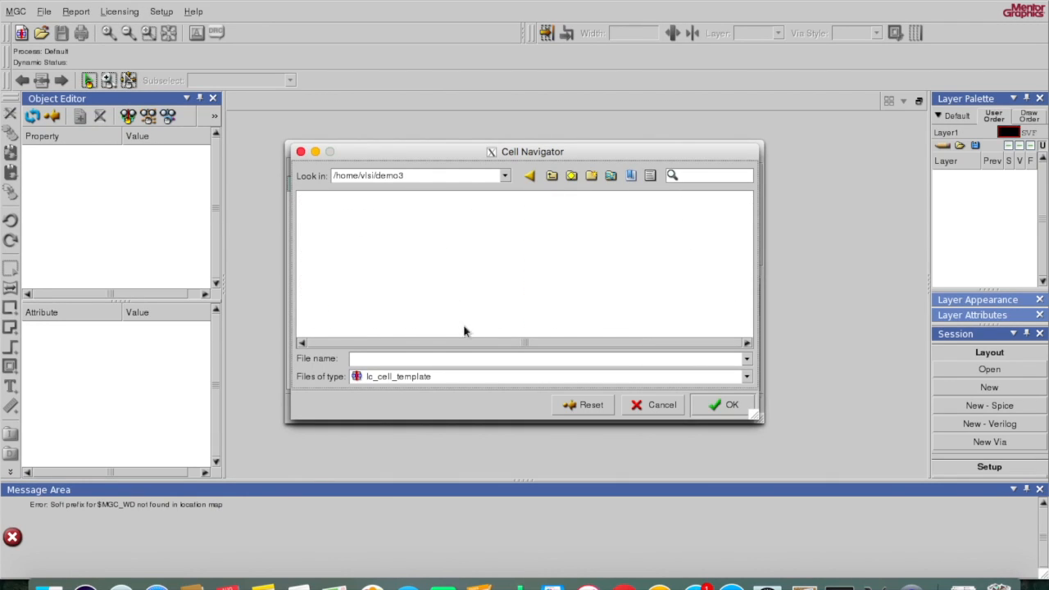
Step: Create a nand folder inside demo3 and set the cell name to nand
click(590, 178)
text(no)
key(BackSpace)
key(BackSpace)
text(nand)
click(606, 298)
click(479, 360)
text(nand)
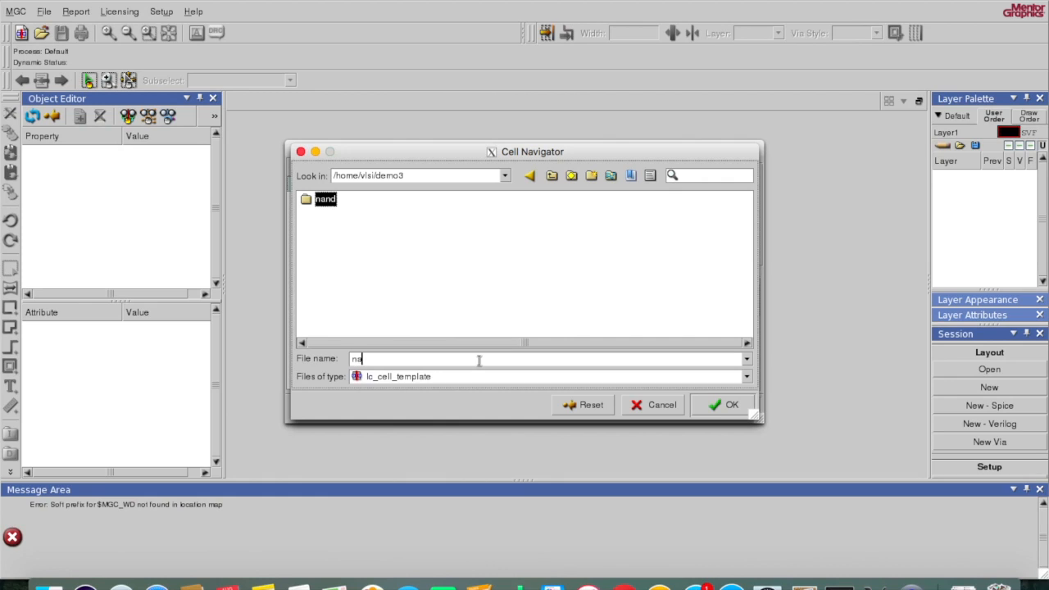
click(703, 407)
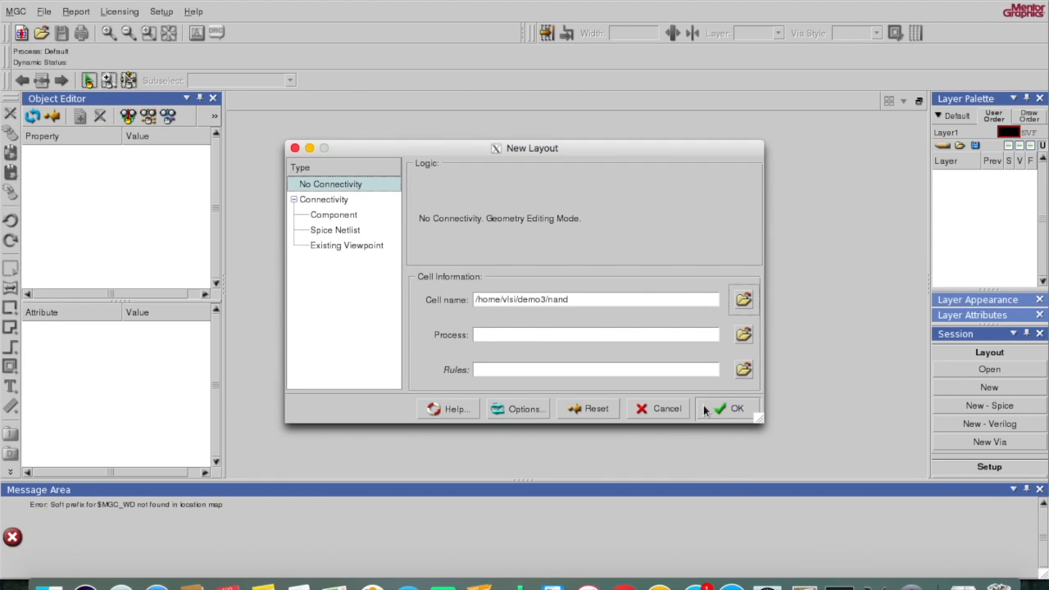
Step: Point the process file browser at the $ADK folder
click(745, 336)
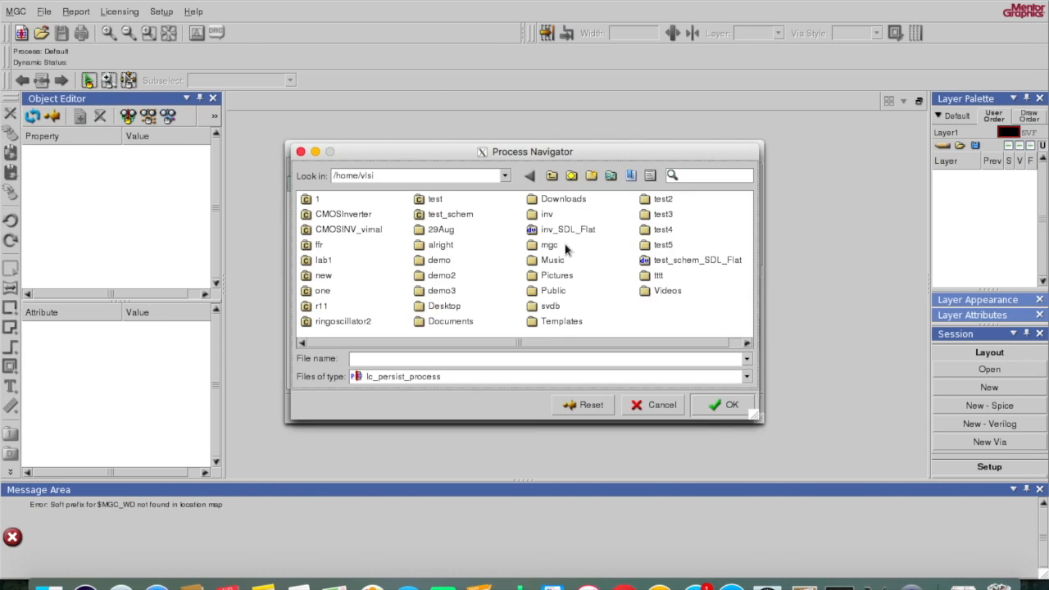
click(432, 177)
drag(432, 177, 303, 157)
text($ADK)
key(Return)
key(BackSpace)
key(BackSpace)
key(BackSpace)
key(BackSpace)
key(BackSpace)
key(BackSpace)
text($ADK)
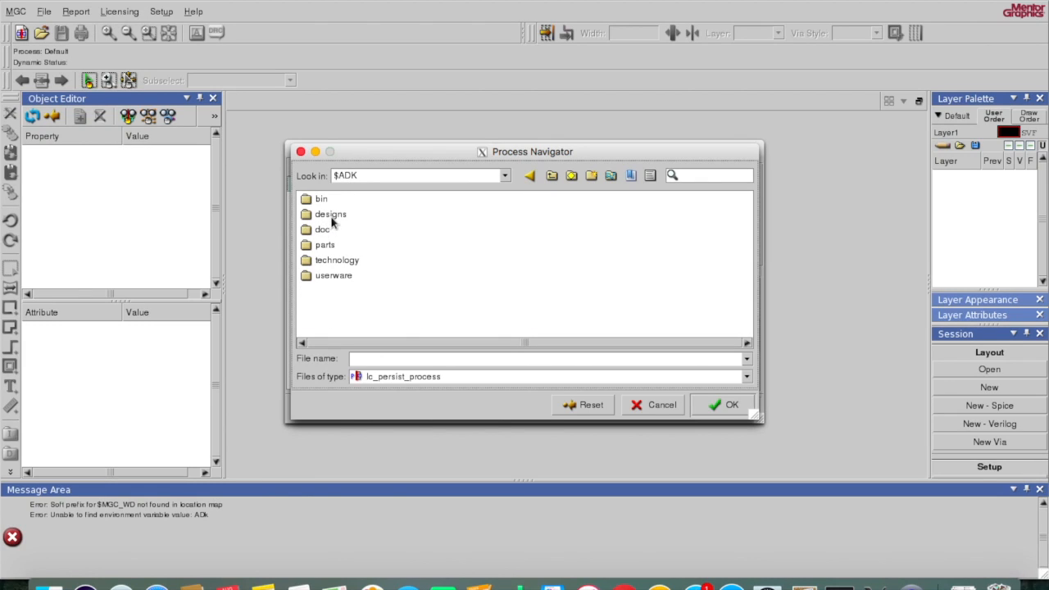
Step: Choose tsmc018 from $ADK/technology/ic/process as the process
double_click(337, 261)
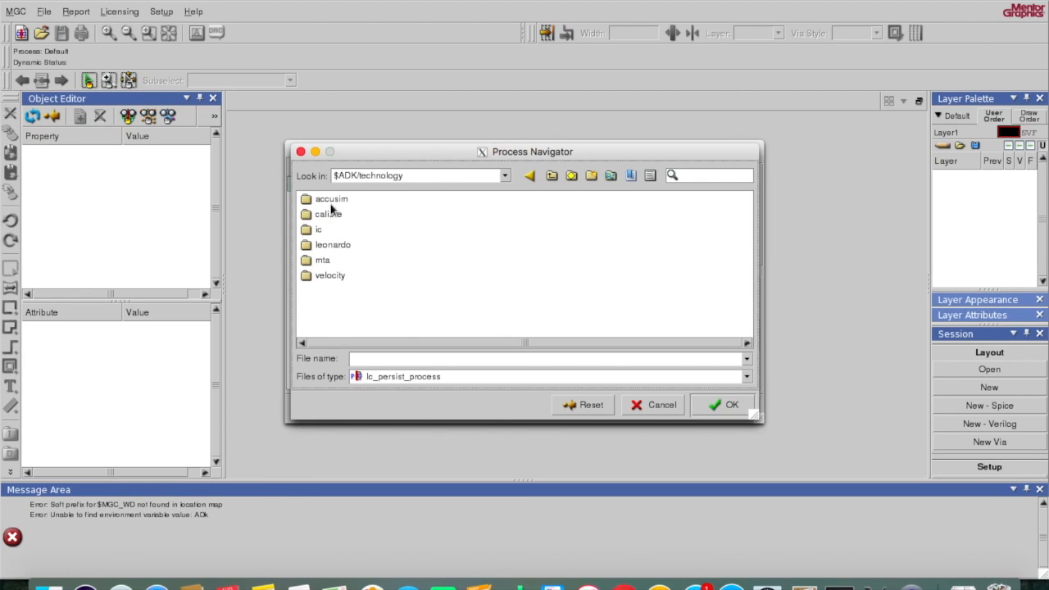
double_click(319, 230)
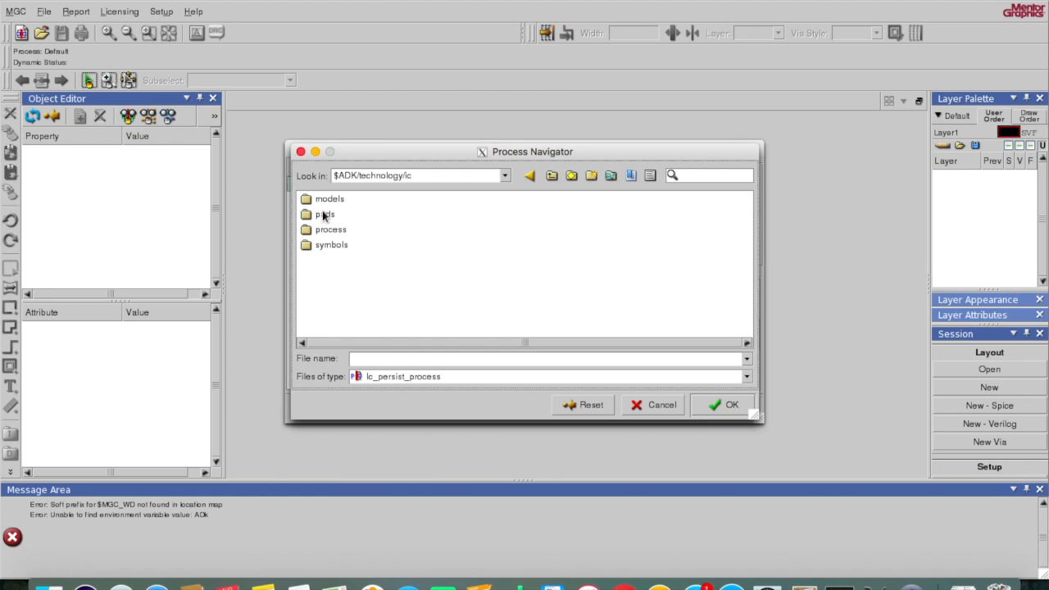
double_click(341, 231)
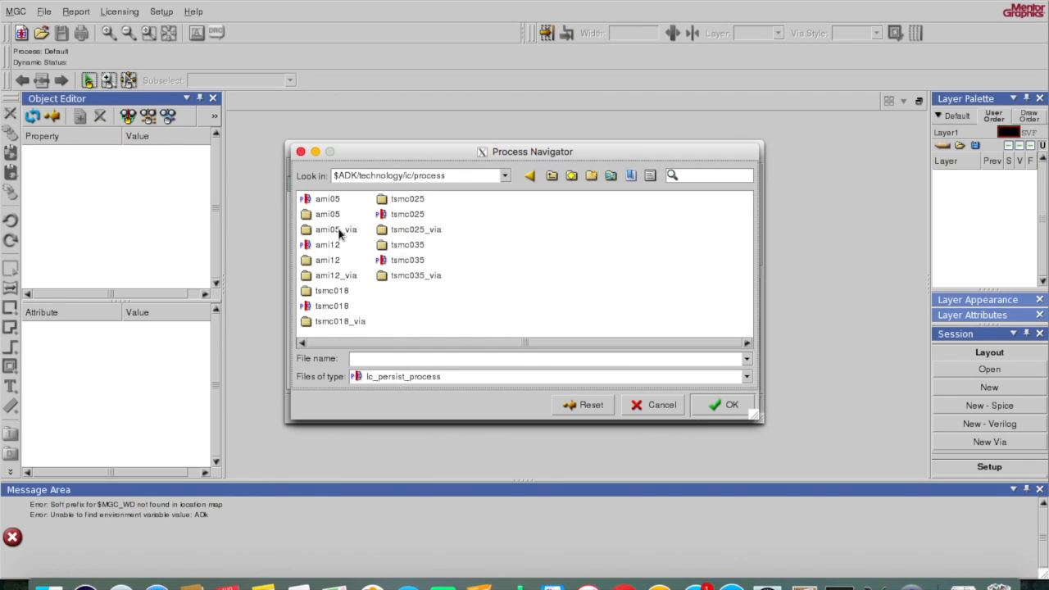
click(339, 305)
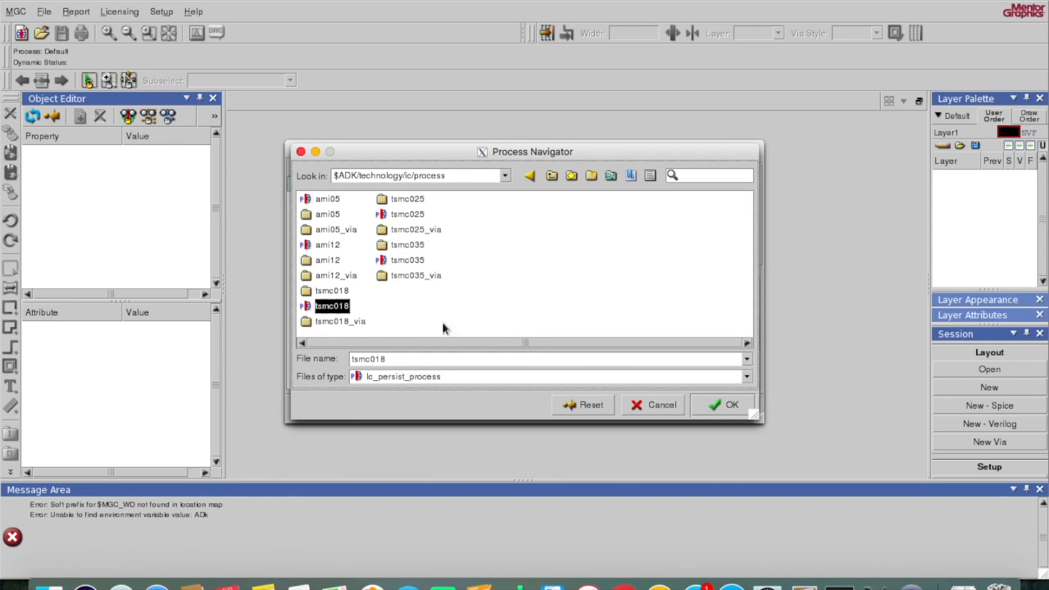
click(723, 405)
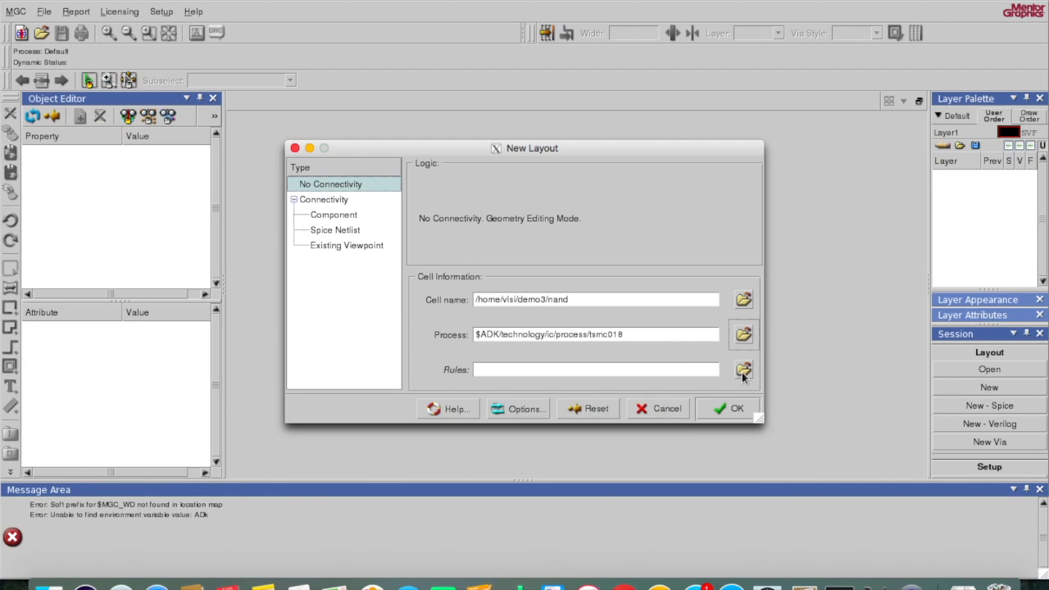
click(742, 371)
Step: Select tsmc018.rules from $ADK/technology/ic/process as the rules file
click(505, 175)
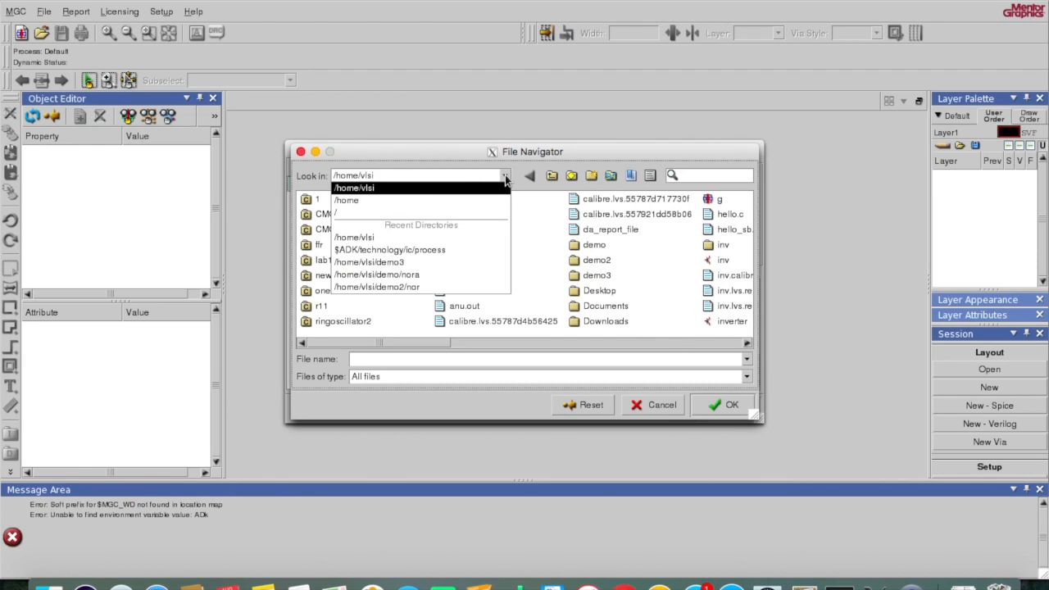
click(469, 250)
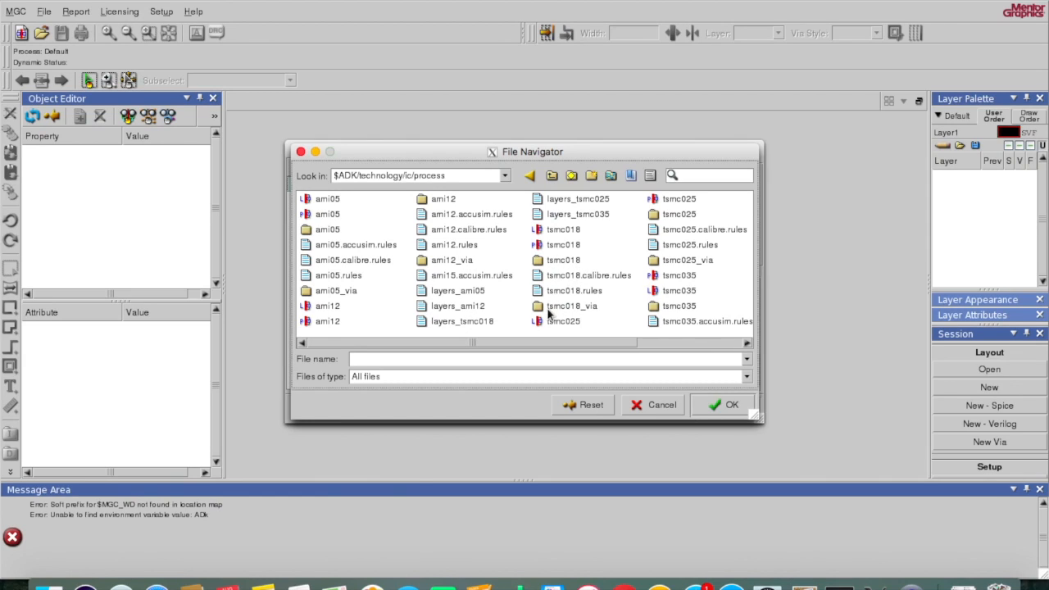
click(575, 294)
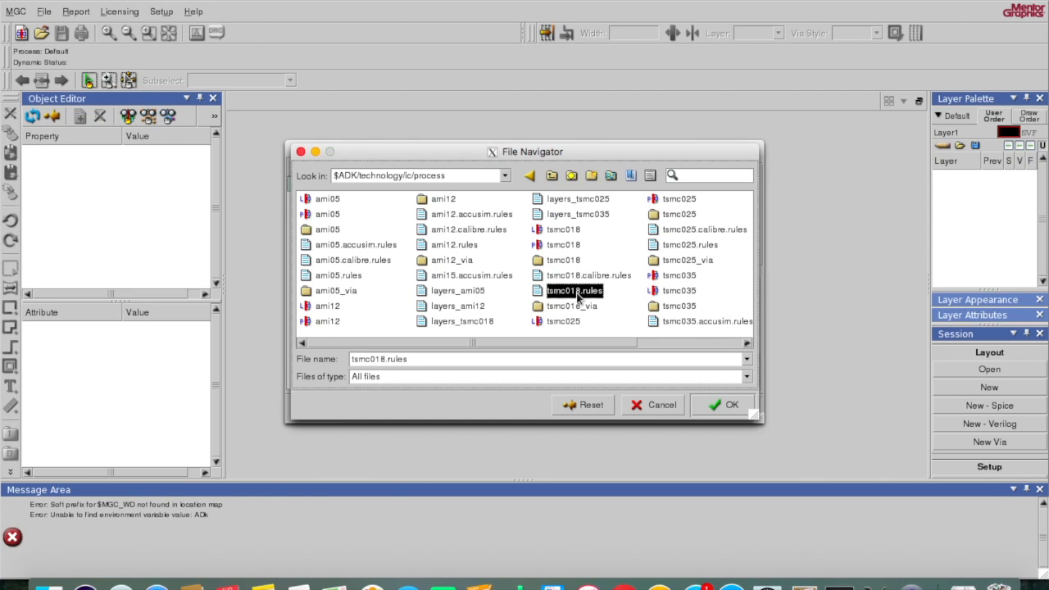
click(721, 410)
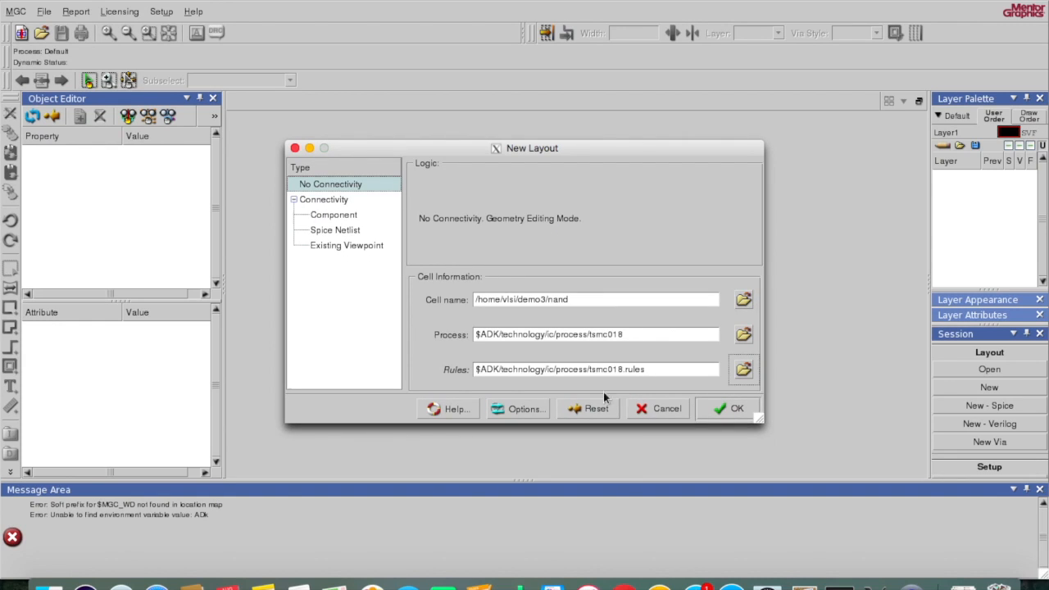
Step: Attach the $ADK/technology/ic/process/tsmc018 library in New Layout Options and accept them
click(519, 407)
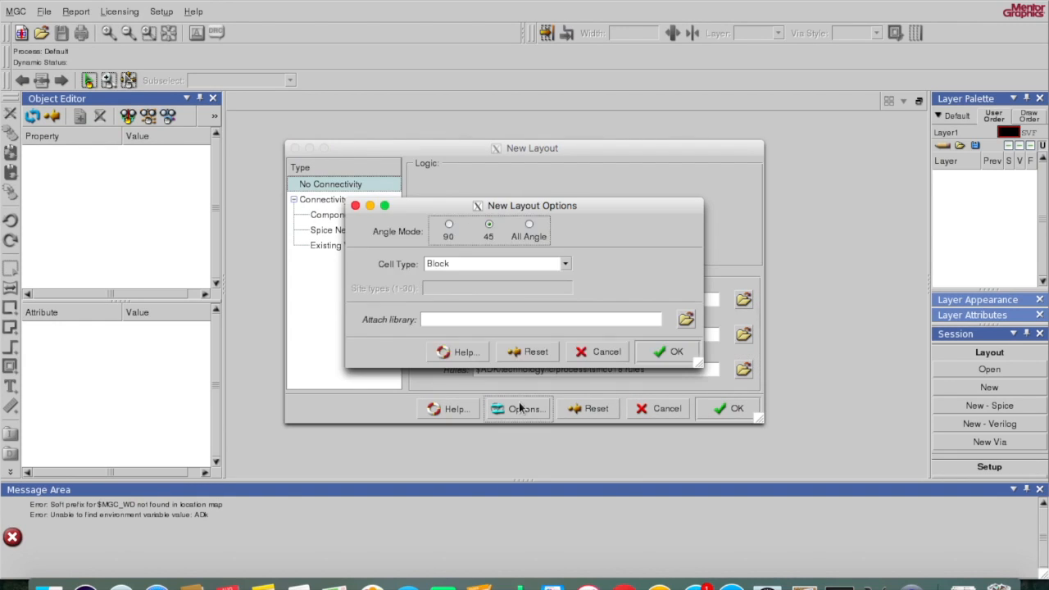
click(686, 319)
click(504, 177)
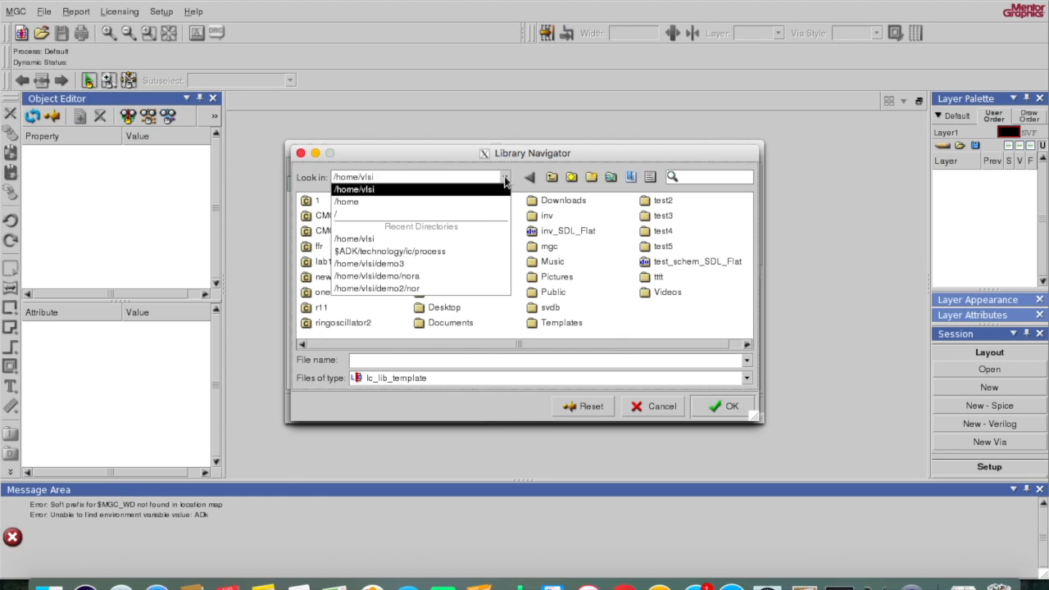
click(455, 252)
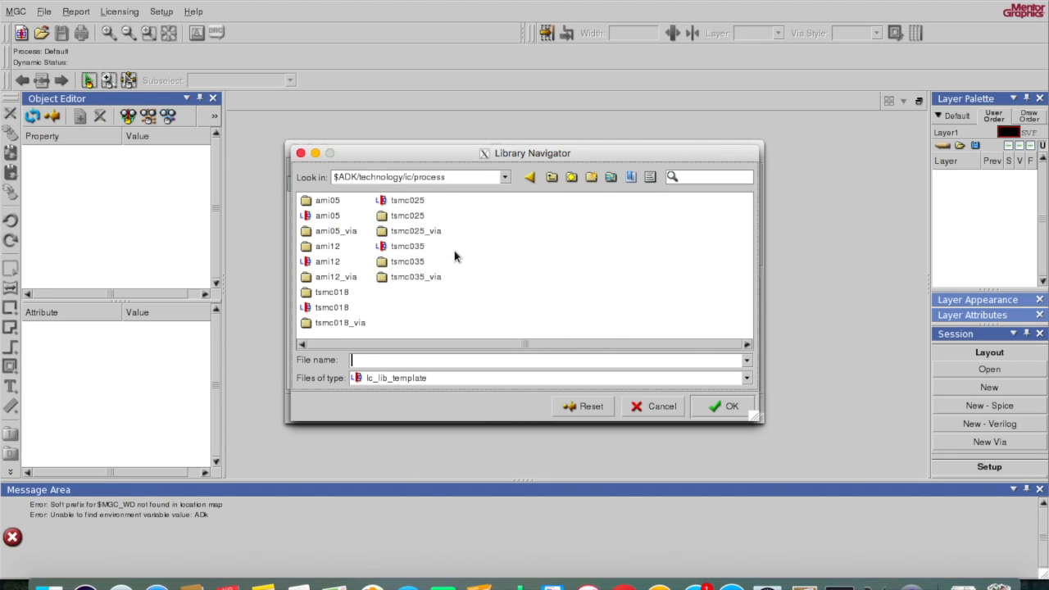
click(332, 308)
click(706, 406)
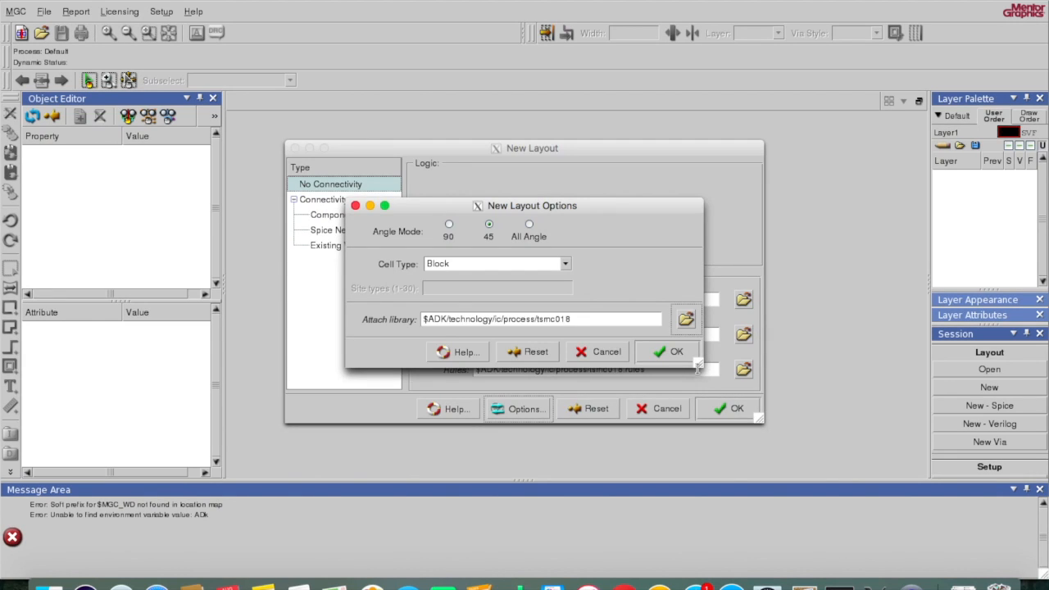
click(667, 353)
Step: Create the nand cell, then launch Draw on My Screen EZ from Launchpad
click(718, 408)
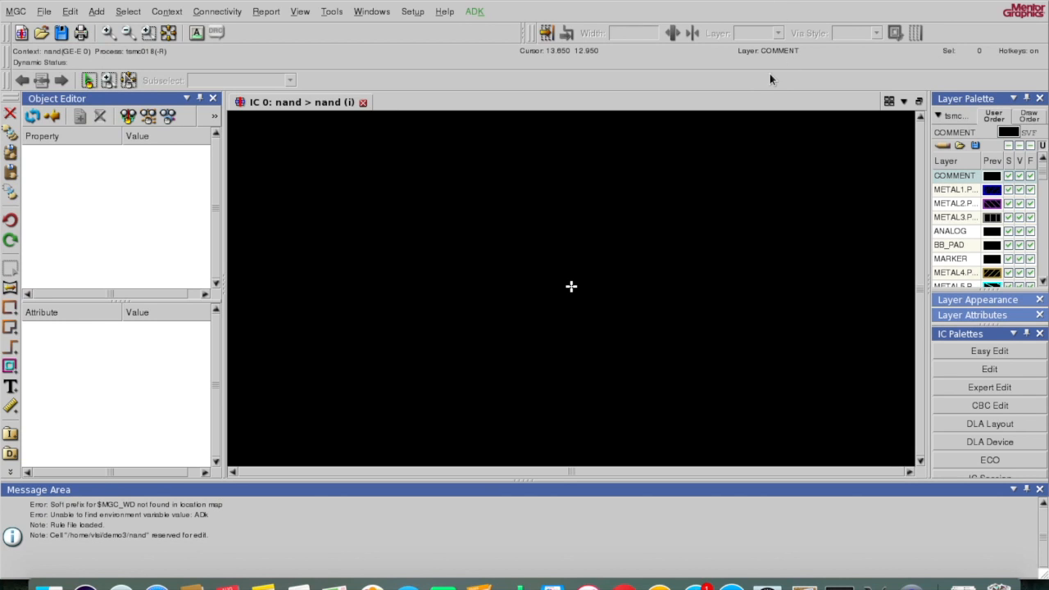
key(F4)
click(516, 504)
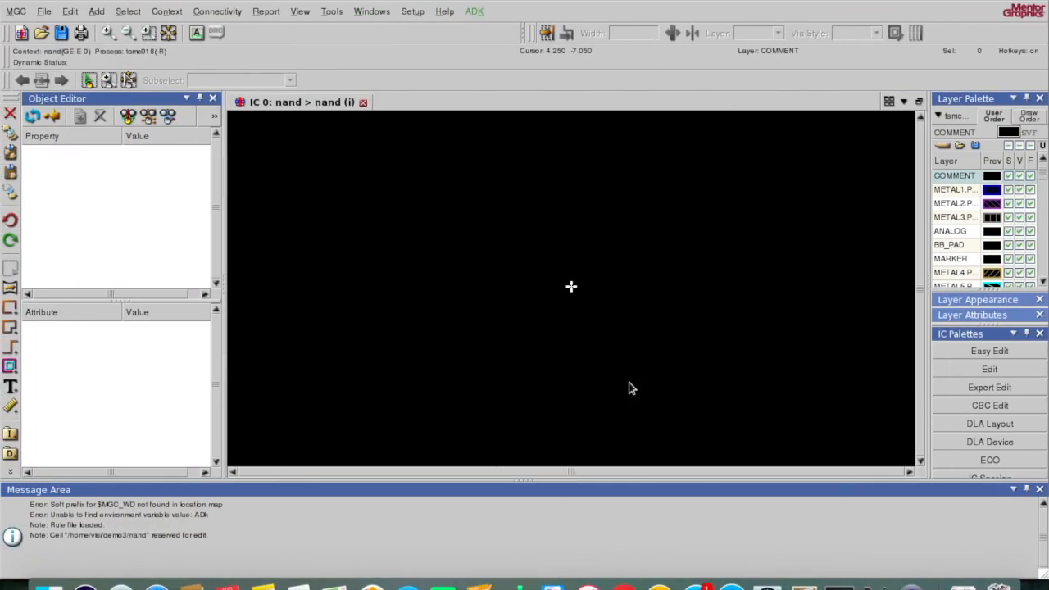
key(F4)
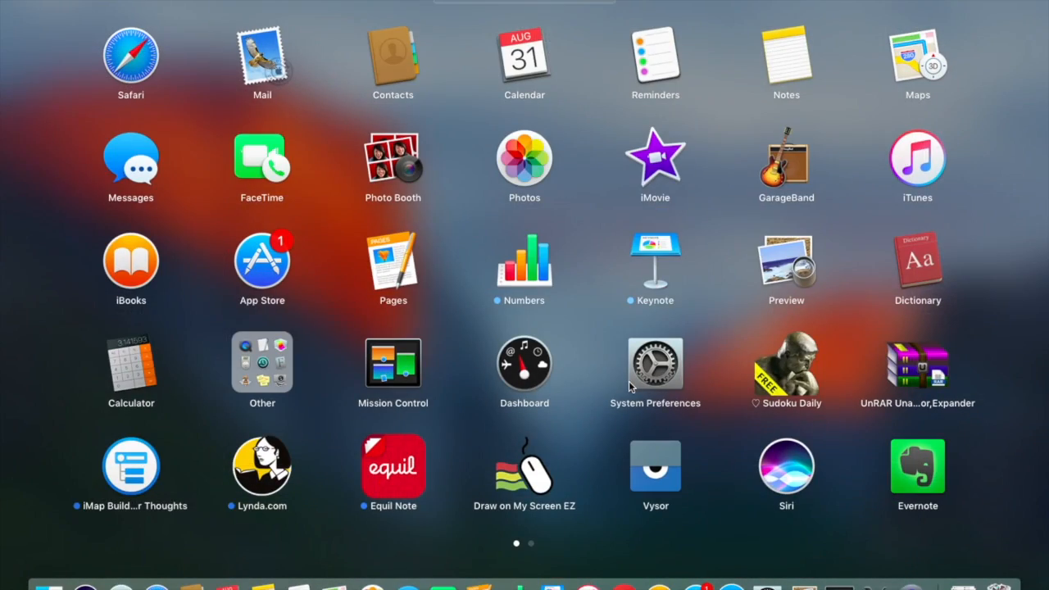
click(540, 485)
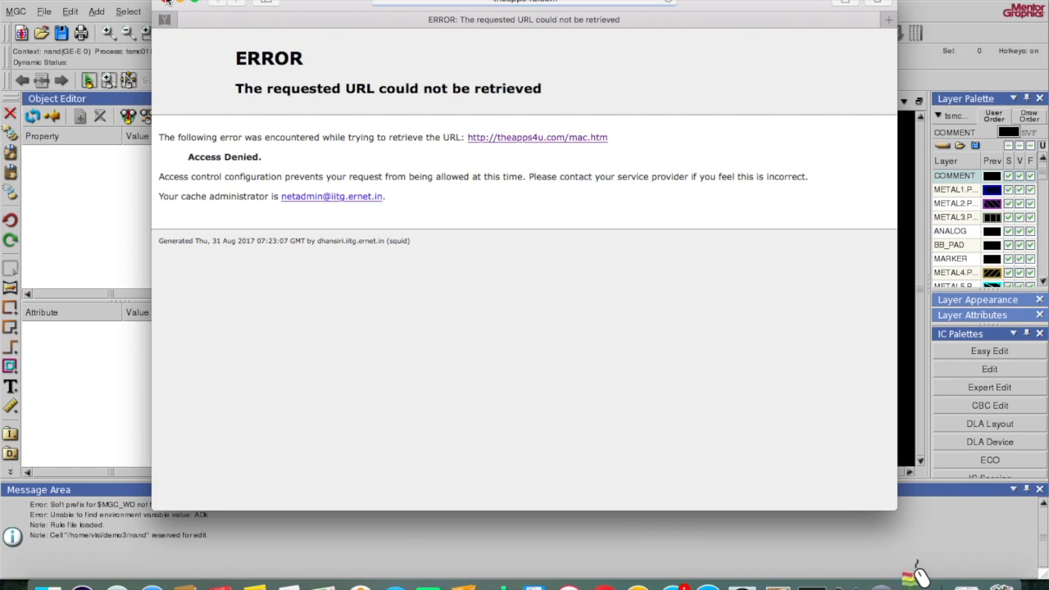
click(166, 2)
Step: Sketch the NAND schematic's transistors, gate lines and connecting wires in red ink
click(633, 197)
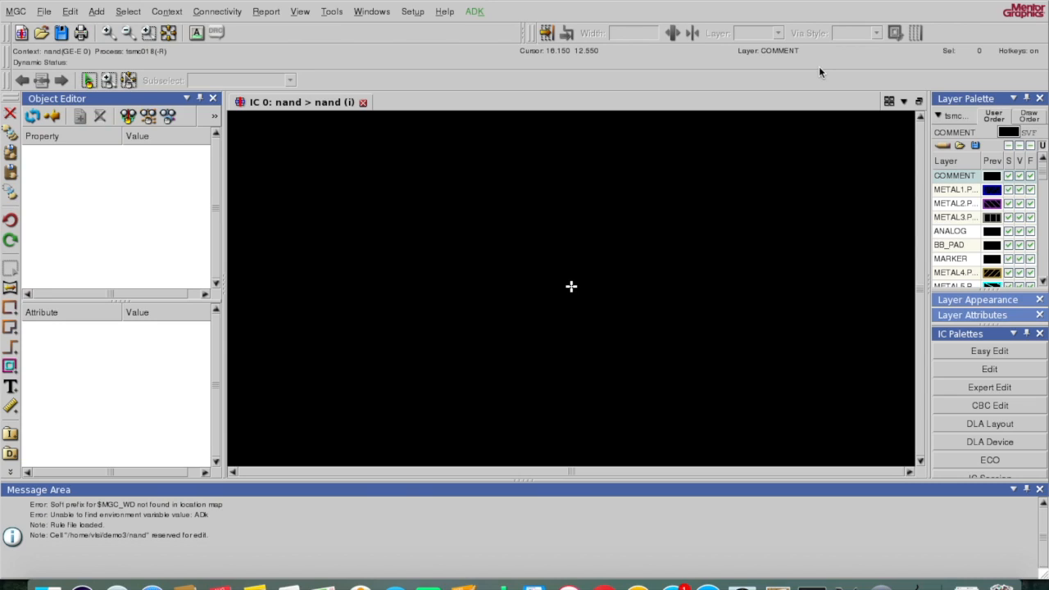
mouse_move(820, 66)
mouse_down()
mouse_move(793, 111)
mouse_move(820, 115)
mouse_move(823, 138)
mouse_move(794, 141)
mouse_move(792, 164)
mouse_move(824, 164)
mouse_move(824, 183)
mouse_up()
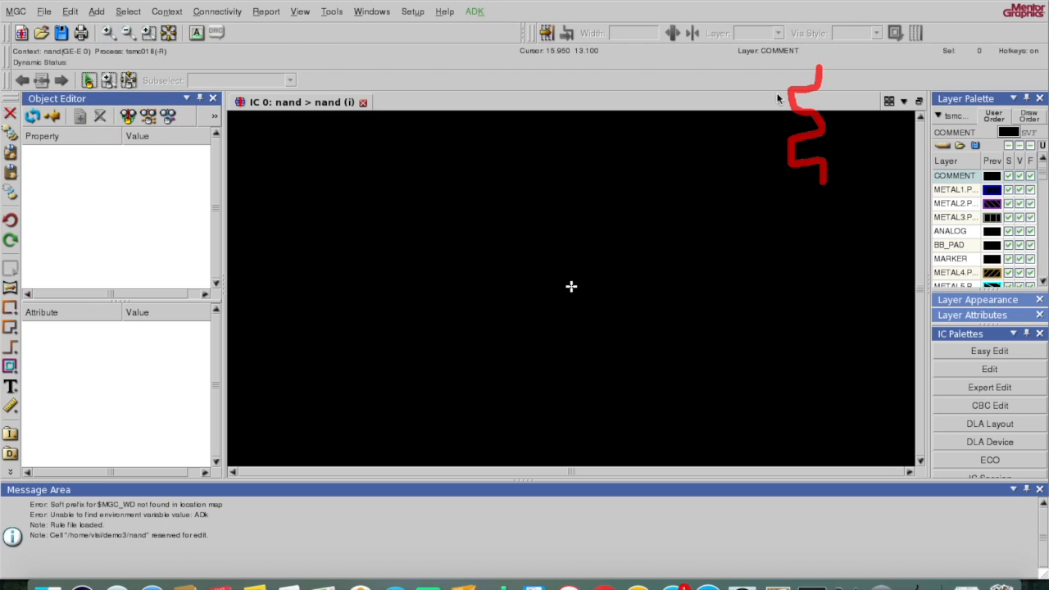
drag(779, 86, 779, 158)
mouse_move(792, 64)
mouse_down()
mouse_move(789, 47)
mouse_move(750, 22)
mouse_move(751, 9)
mouse_move(779, 9)
mouse_up()
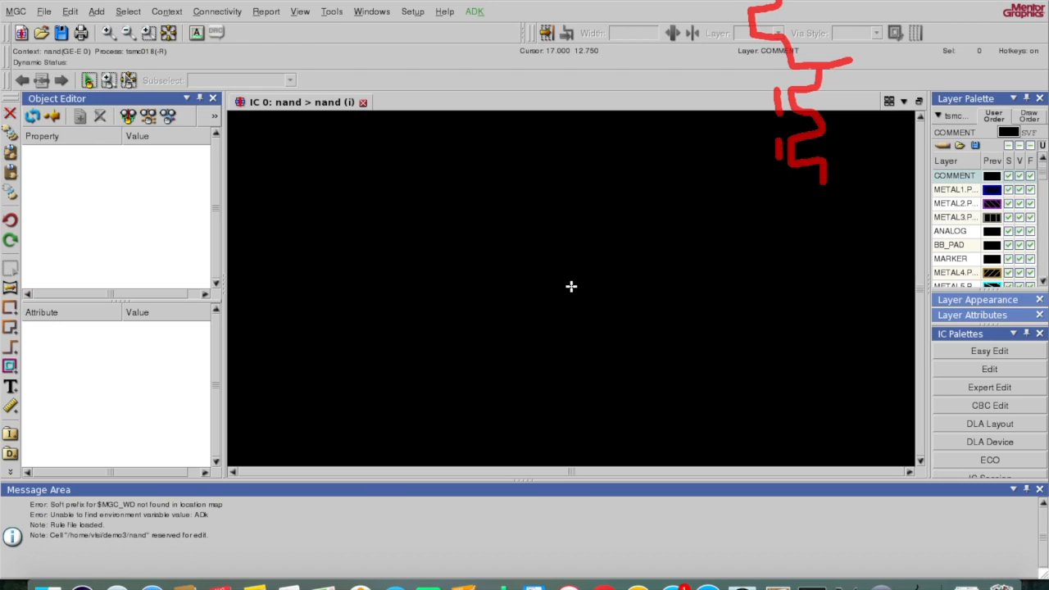
mouse_move(854, 60)
mouse_down()
mouse_move(836, 31)
mouse_move(859, 18)
mouse_move(858, 1)
mouse_up()
mouse_move(737, 11)
mouse_down()
mouse_move(738, 23)
mouse_move(725, 25)
mouse_up()
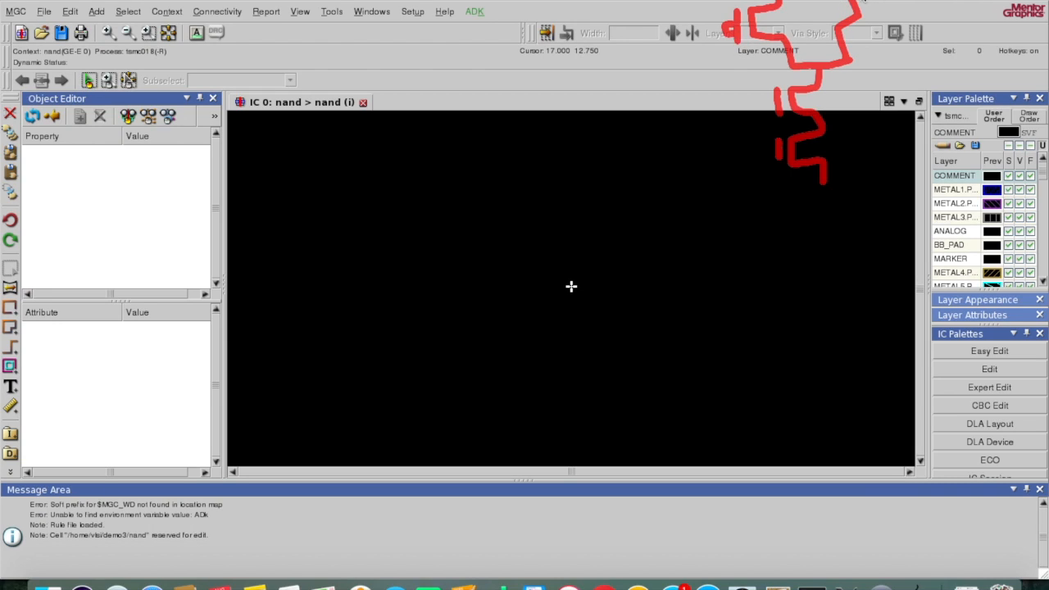
drag(860, 1, 866, 15)
drag(725, 32, 681, 37)
mouse_move(701, 37)
mouse_down()
mouse_move(707, 129)
mouse_move(779, 108)
mouse_up()
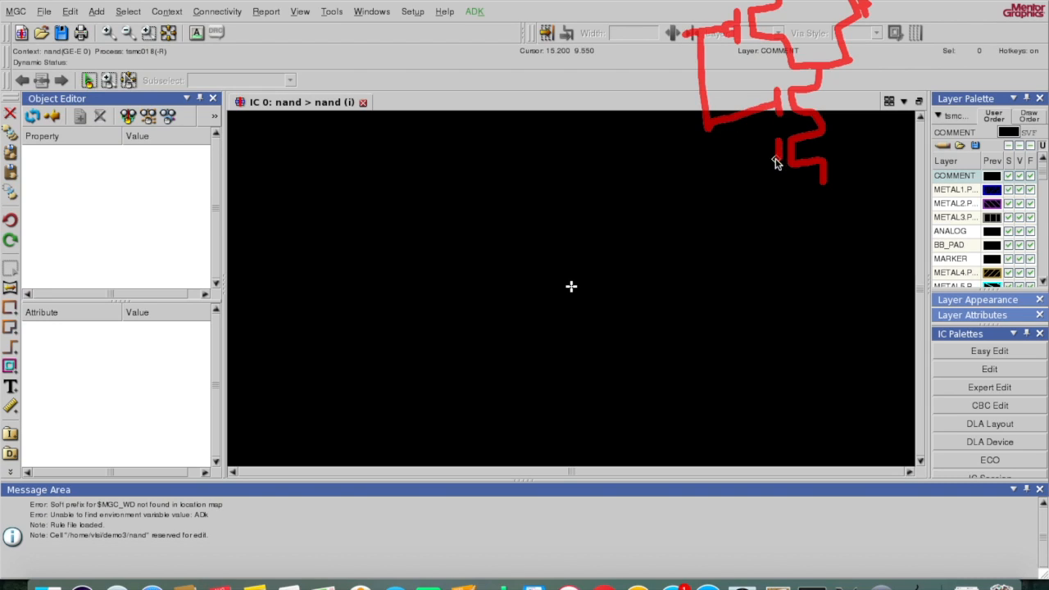
drag(780, 156, 895, 123)
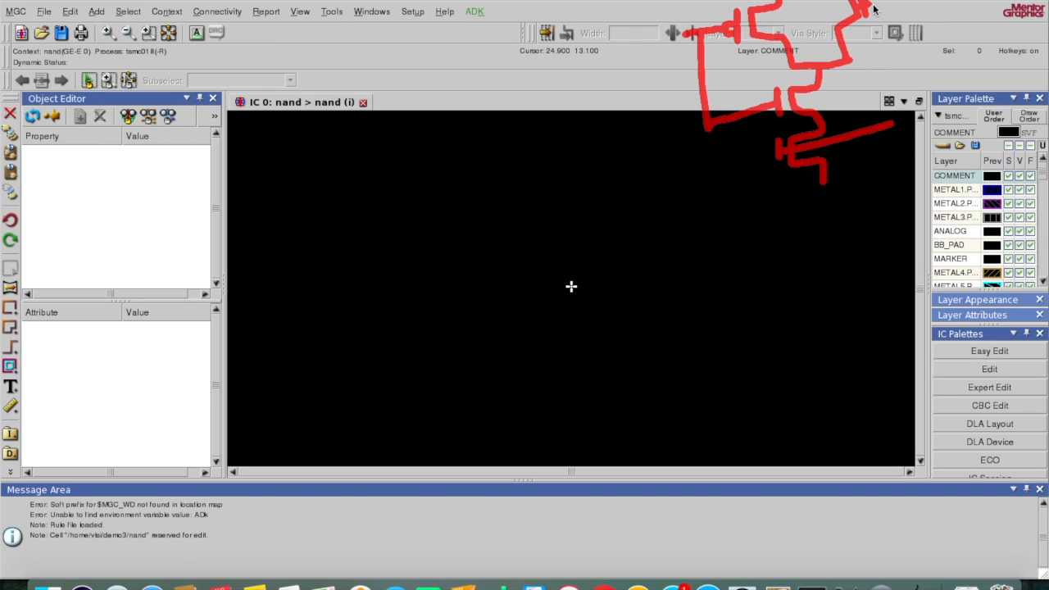
mouse_move(874, 9)
mouse_down()
mouse_move(894, 4)
mouse_move(925, 114)
mouse_move(886, 126)
mouse_move(942, 103)
mouse_up()
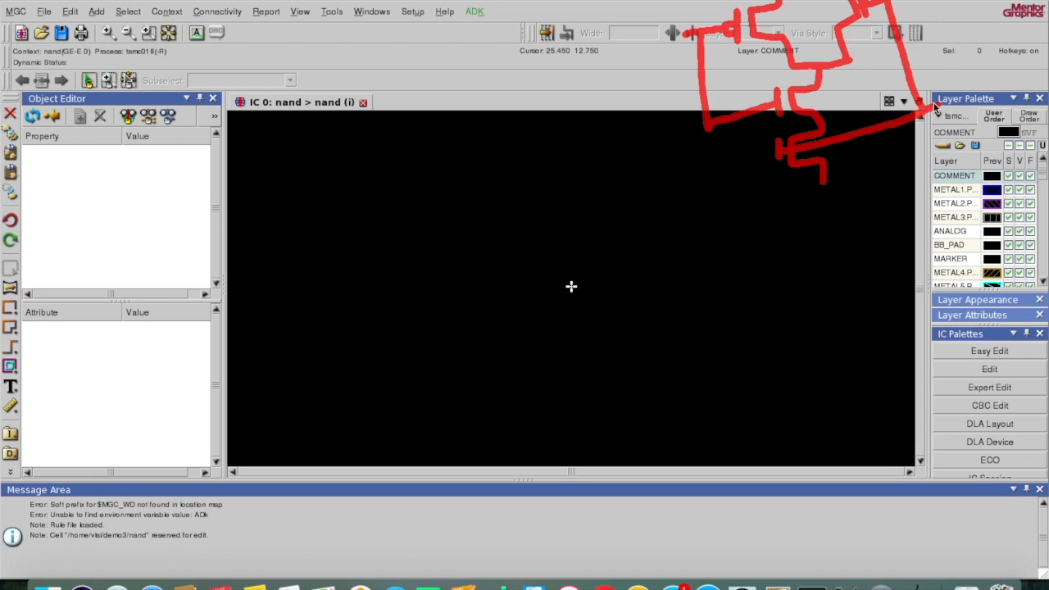
mouse_move(657, 28)
mouse_down()
mouse_move(647, 67)
mouse_move(676, 37)
mouse_up()
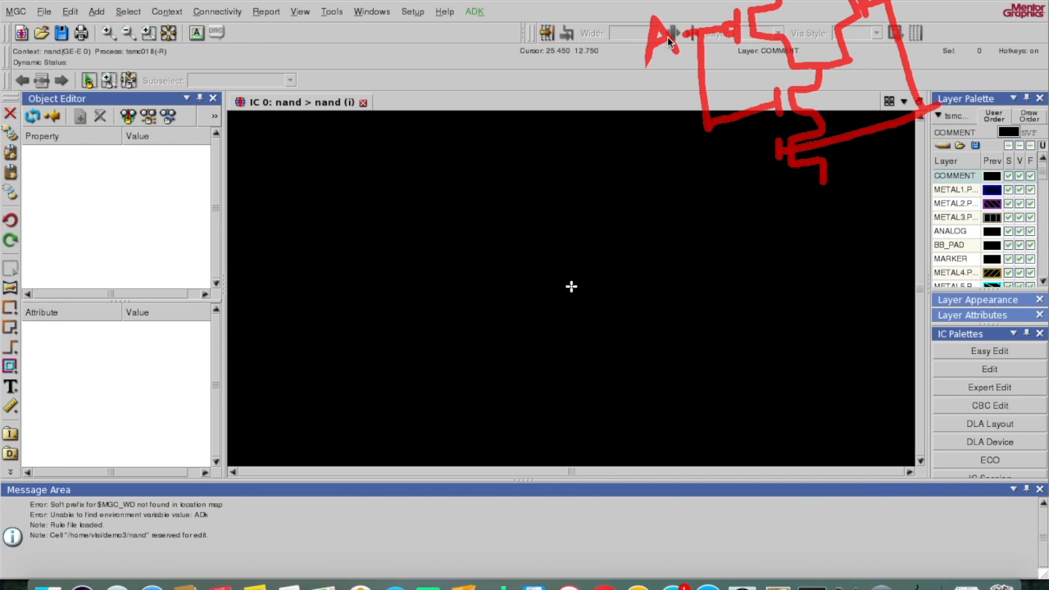
Step: Write the B label, add the output lead and node circle, and finish the bottom wire
mouse_move(943, 97)
mouse_down()
mouse_move(949, 117)
mouse_move(943, 91)
mouse_move(958, 87)
mouse_move(966, 100)
mouse_up()
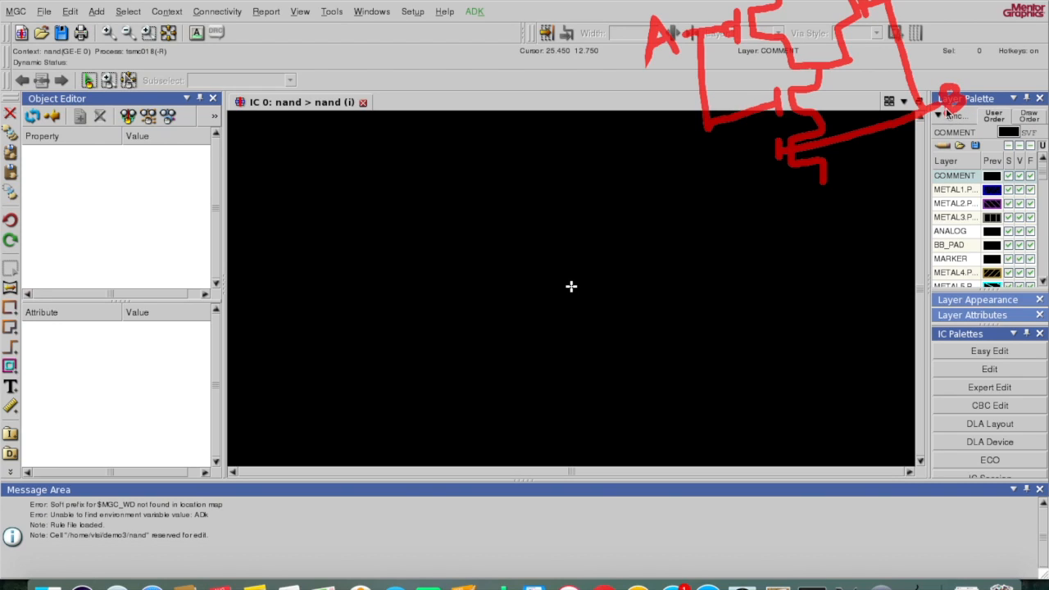
drag(846, 59, 862, 56)
mouse_move(884, 58)
mouse_down()
mouse_move(874, 64)
mouse_move(883, 57)
mouse_up()
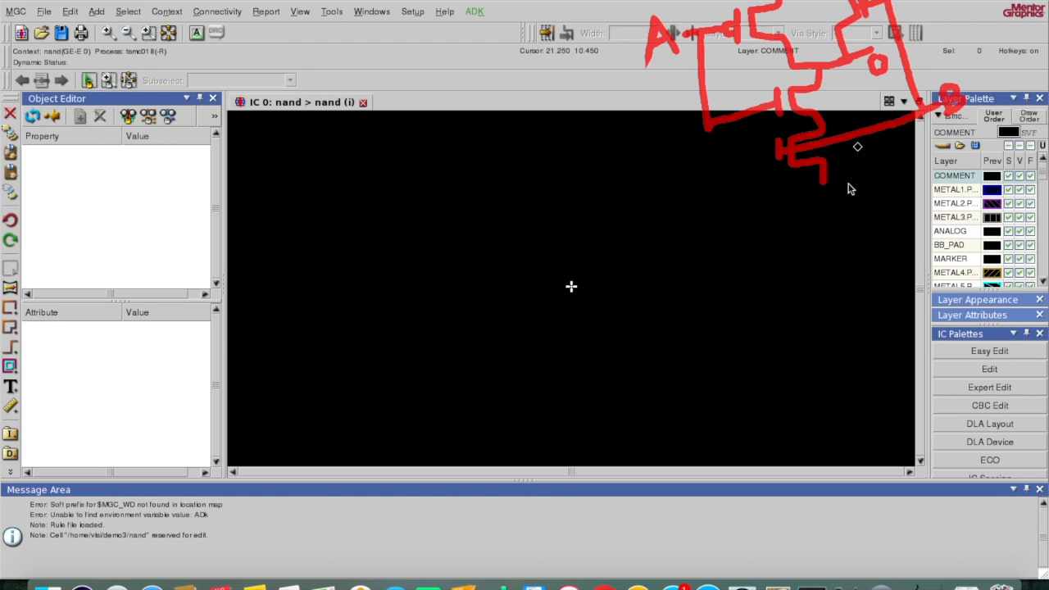
drag(812, 186, 824, 183)
Step: Start Add Mos Device with gate length 0.18 and width 0.36
click(10, 474)
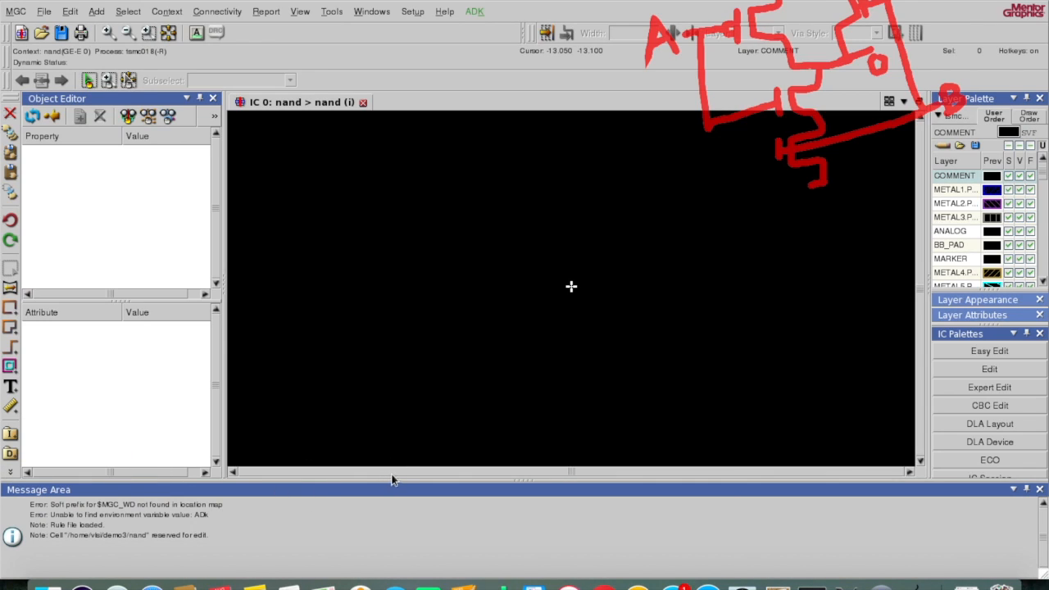
drag(394, 479, 386, 521)
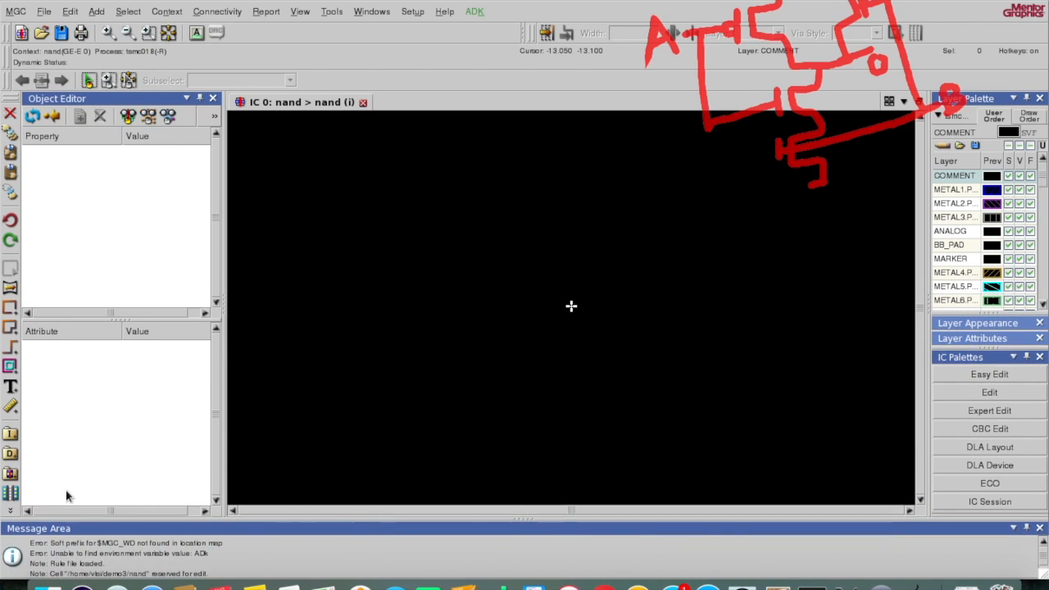
click(11, 475)
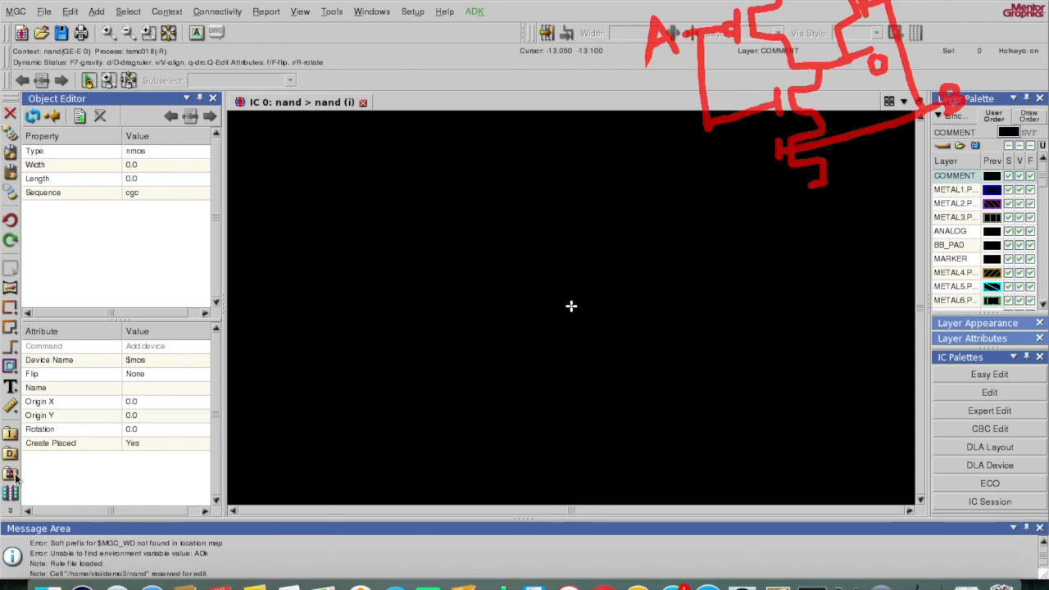
click(143, 186)
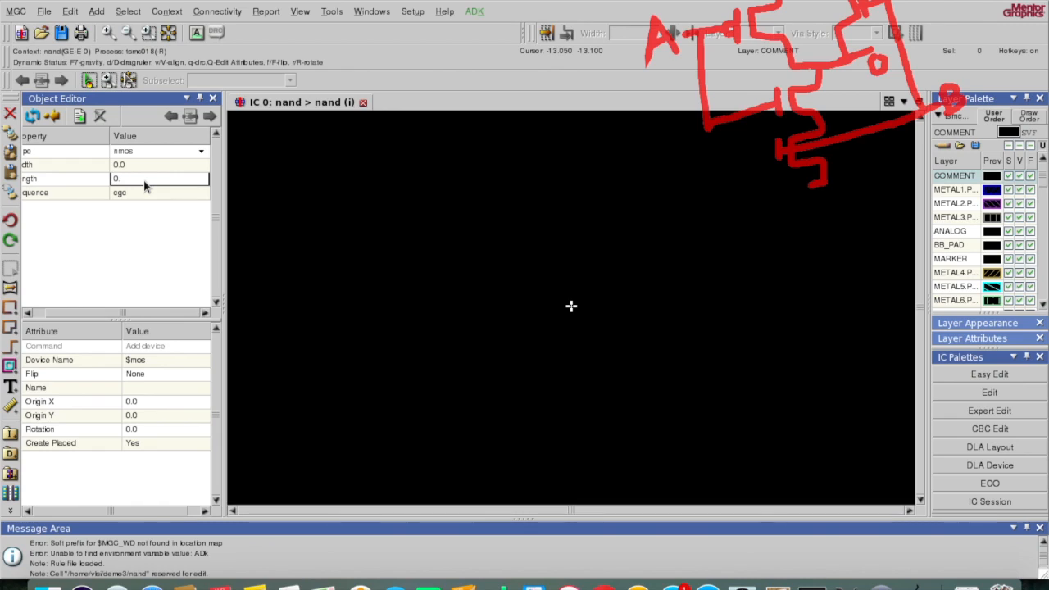
text(.18)
click(144, 166)
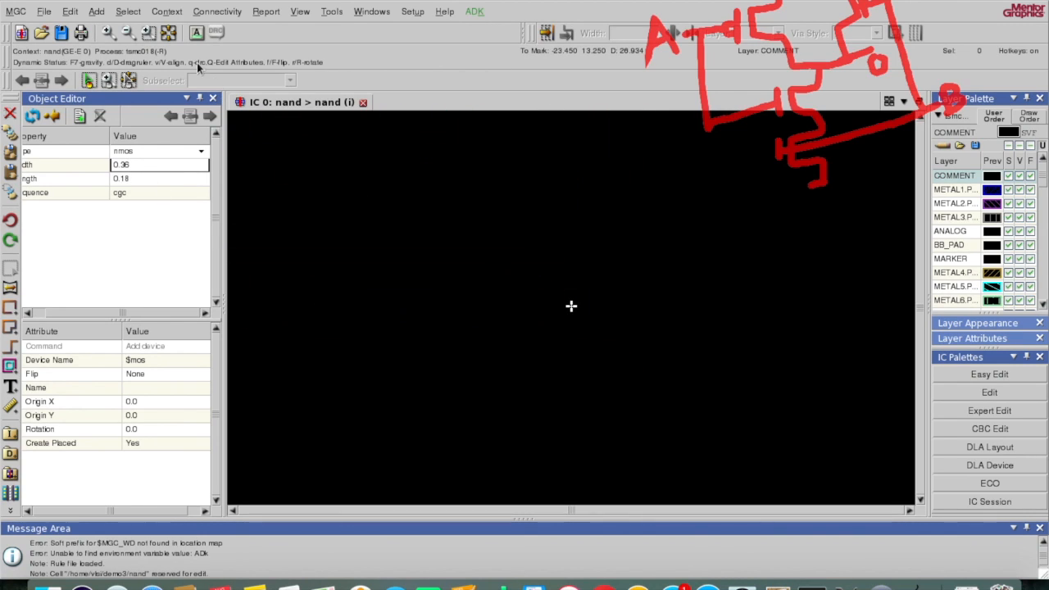
key(Return)
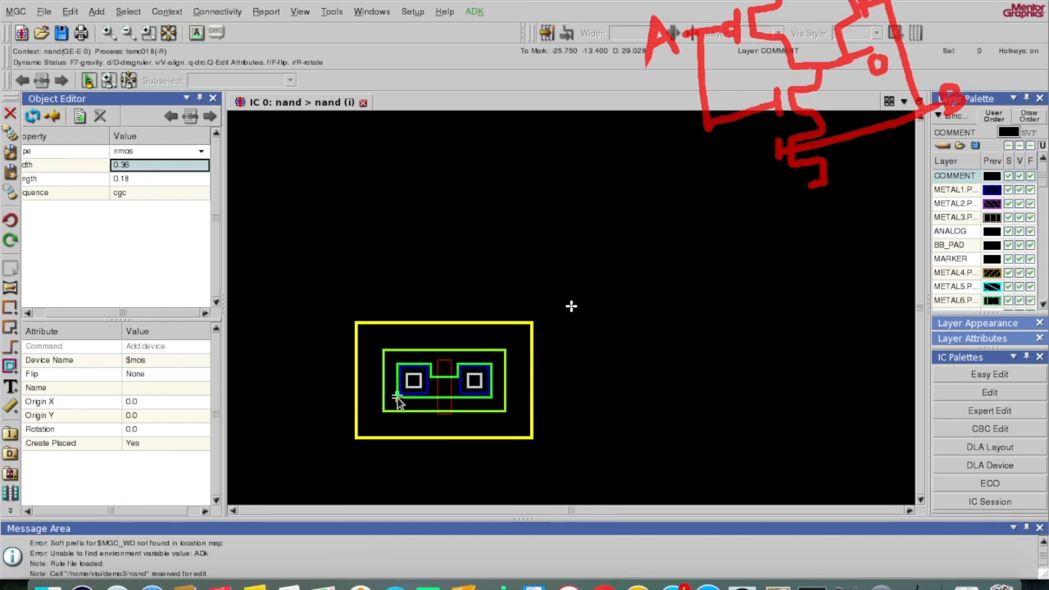
Step: Place two nmos transistors side by side
click(397, 401)
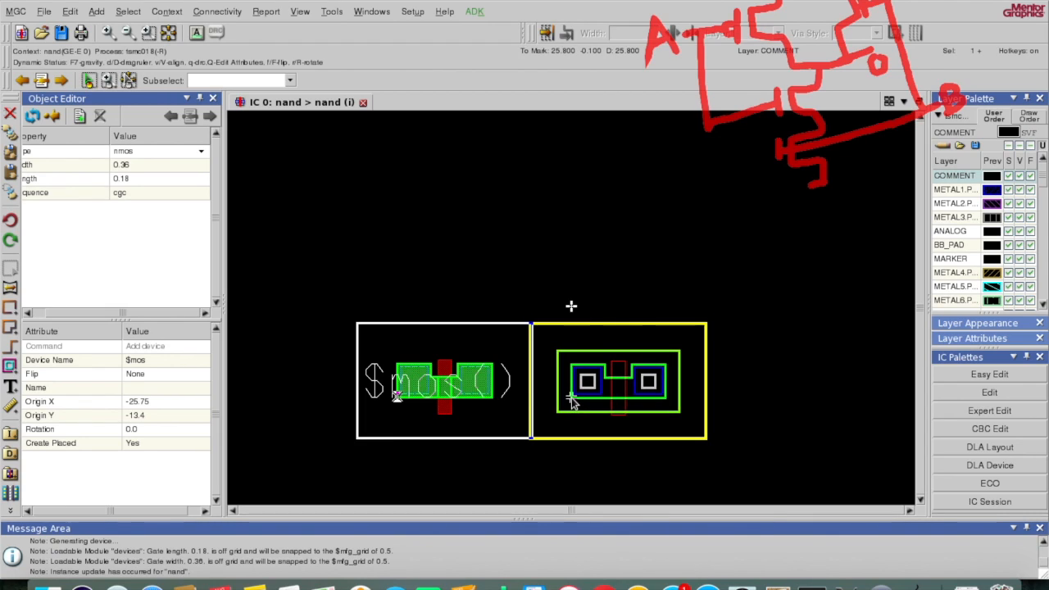
click(572, 398)
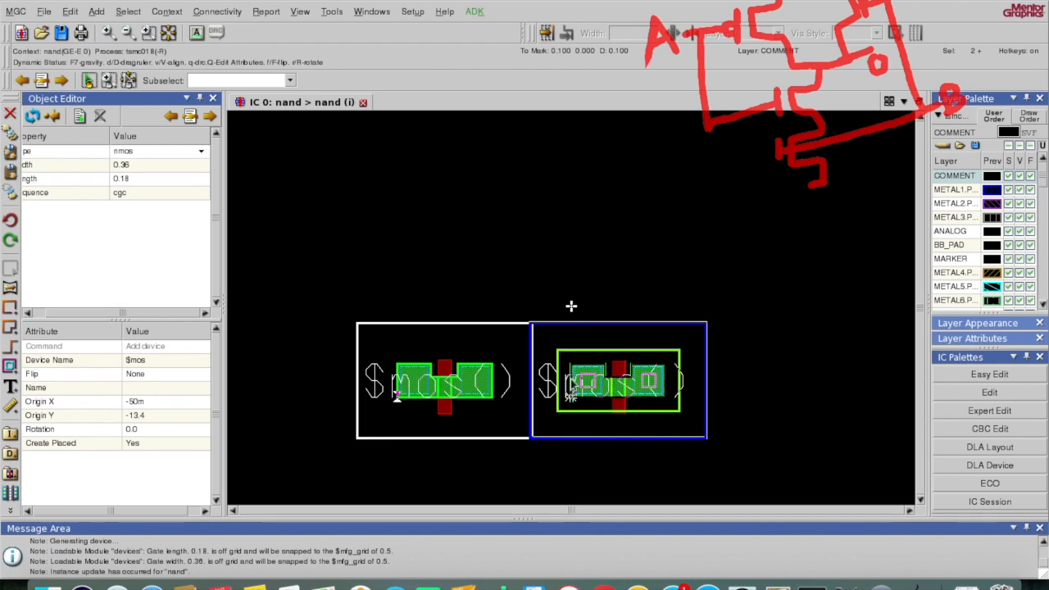
key(Escape)
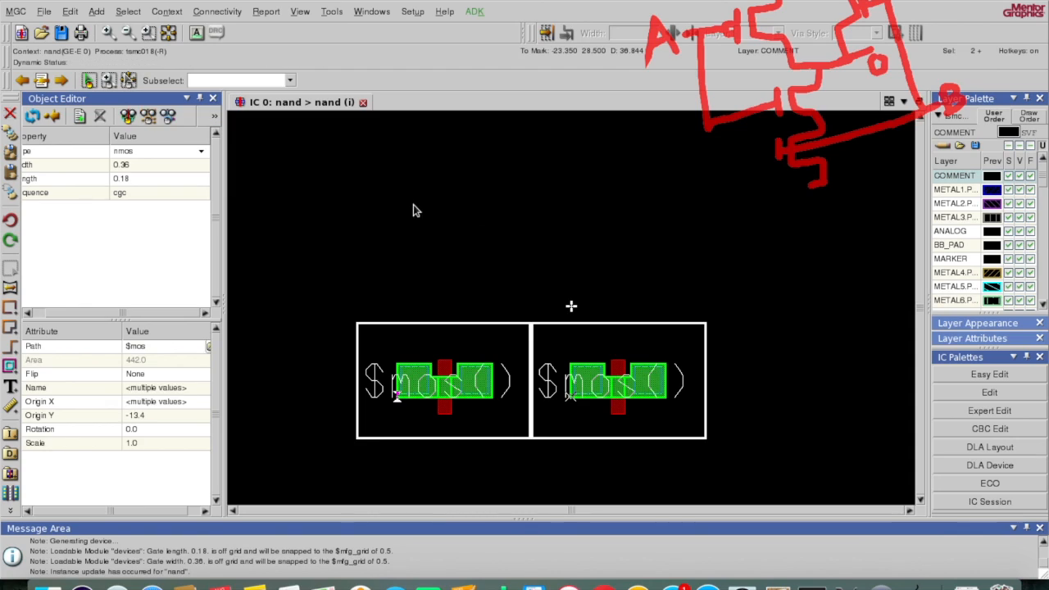
Step: Set the device type to pmos and the width to 0.72 in the Add Device editor
click(202, 152)
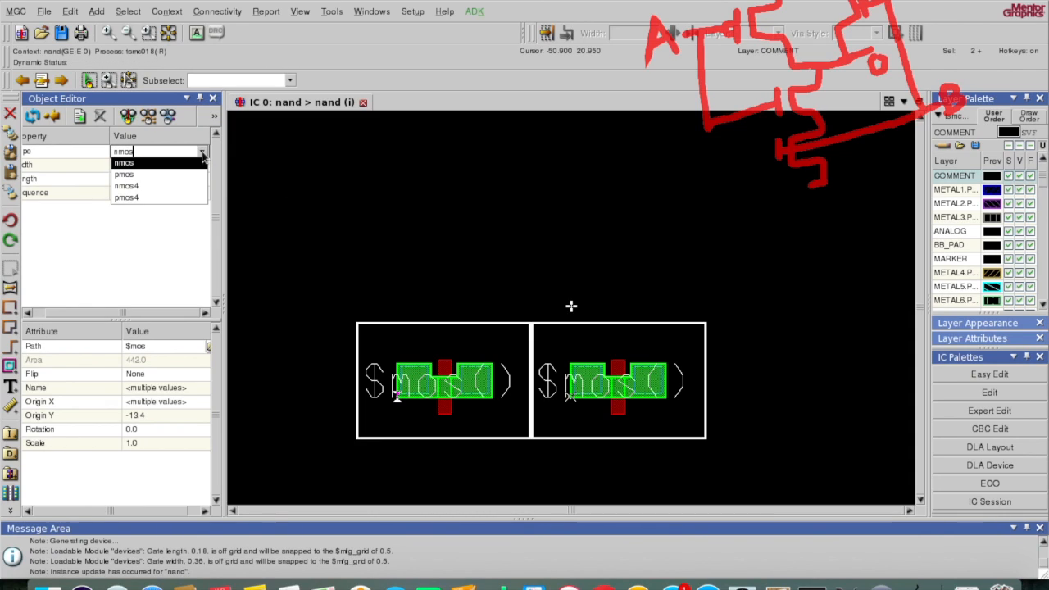
click(183, 172)
click(155, 162)
double_click(157, 165)
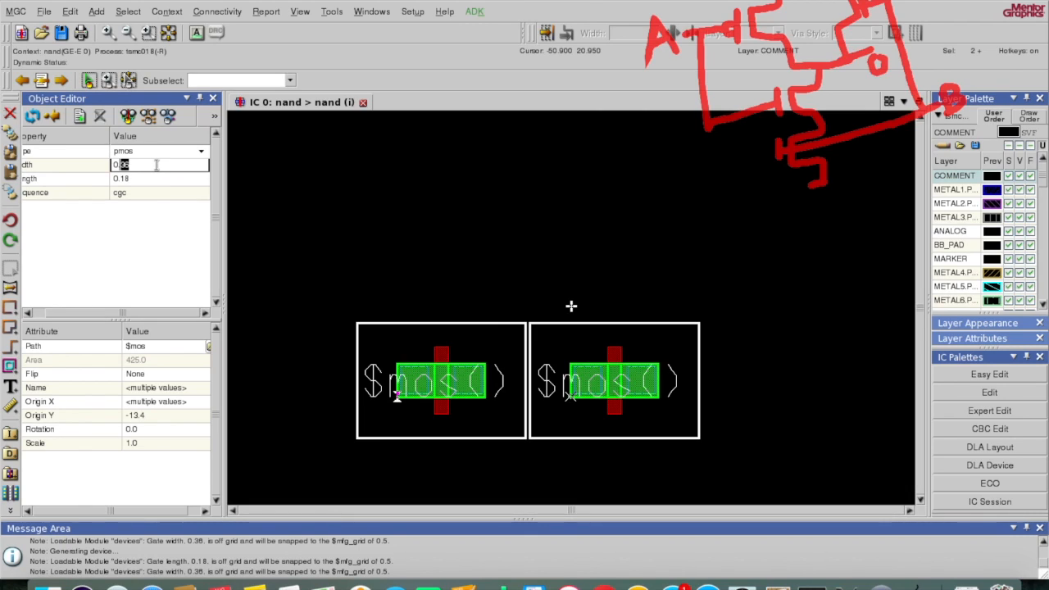
text(72)
click(154, 177)
click(172, 150)
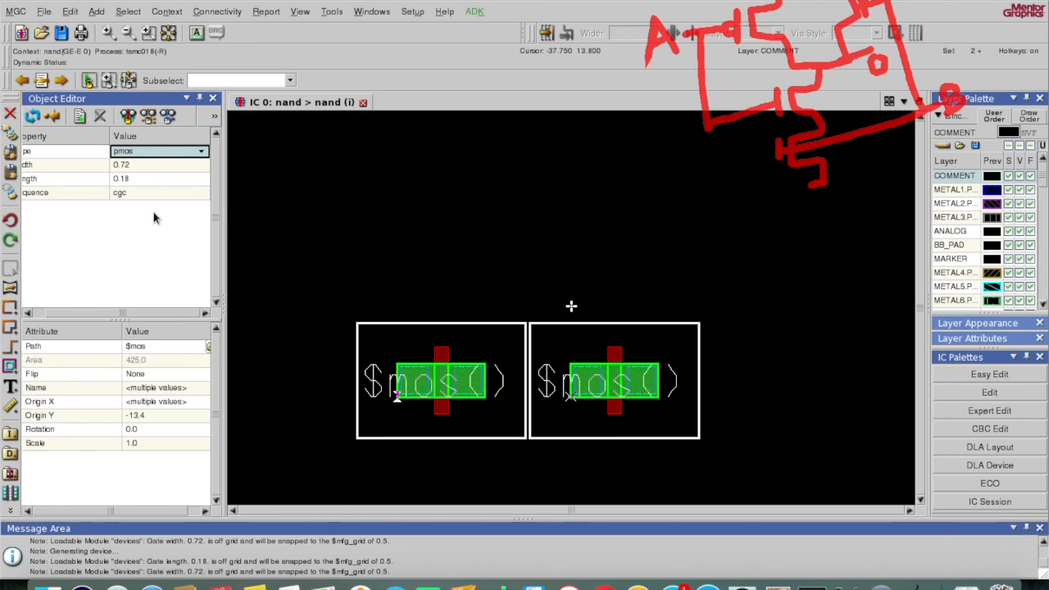
click(201, 153)
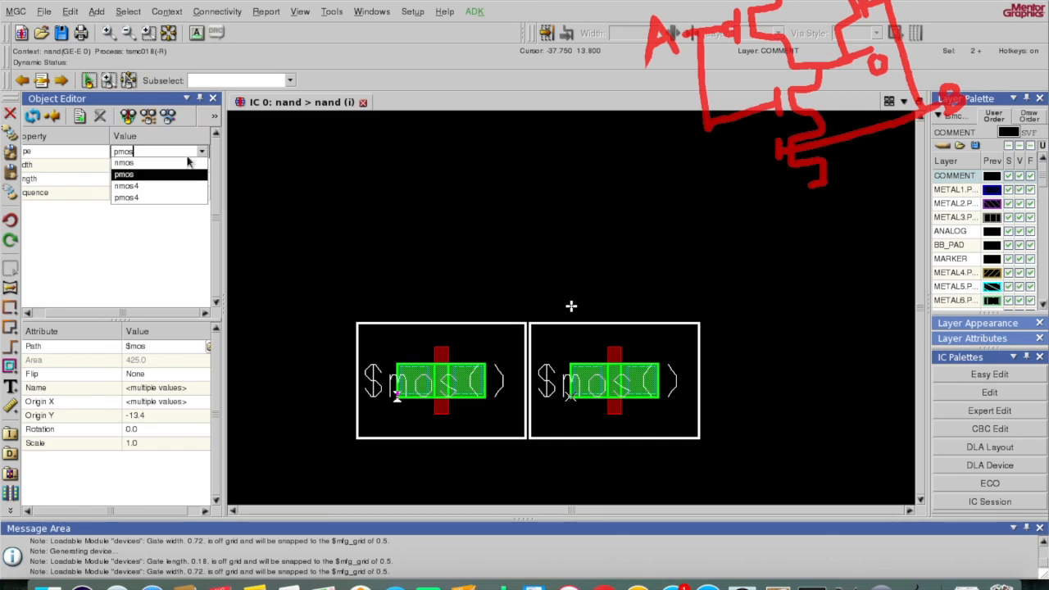
click(171, 175)
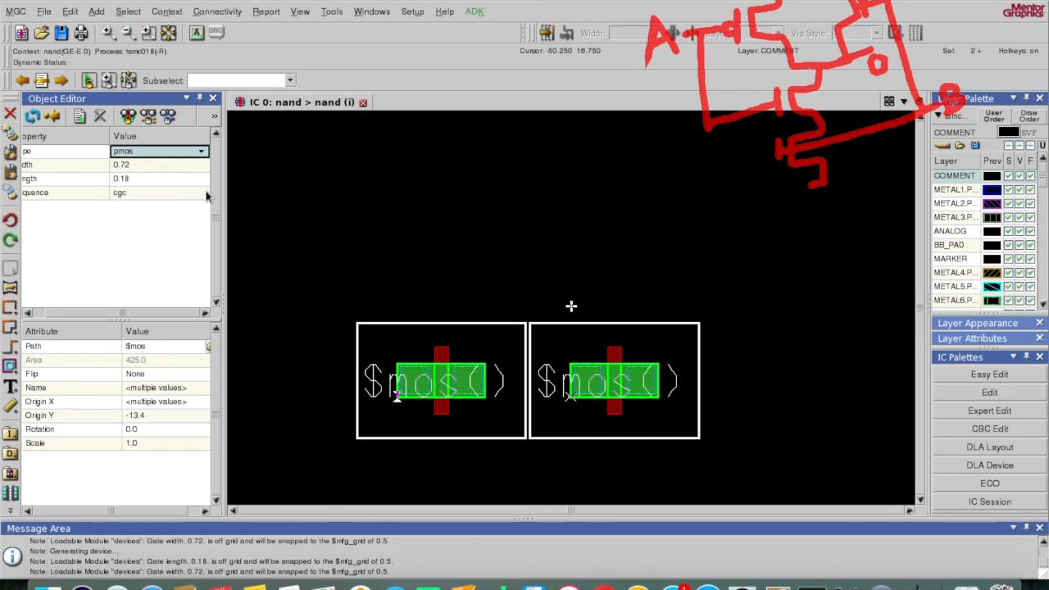
click(206, 196)
click(182, 177)
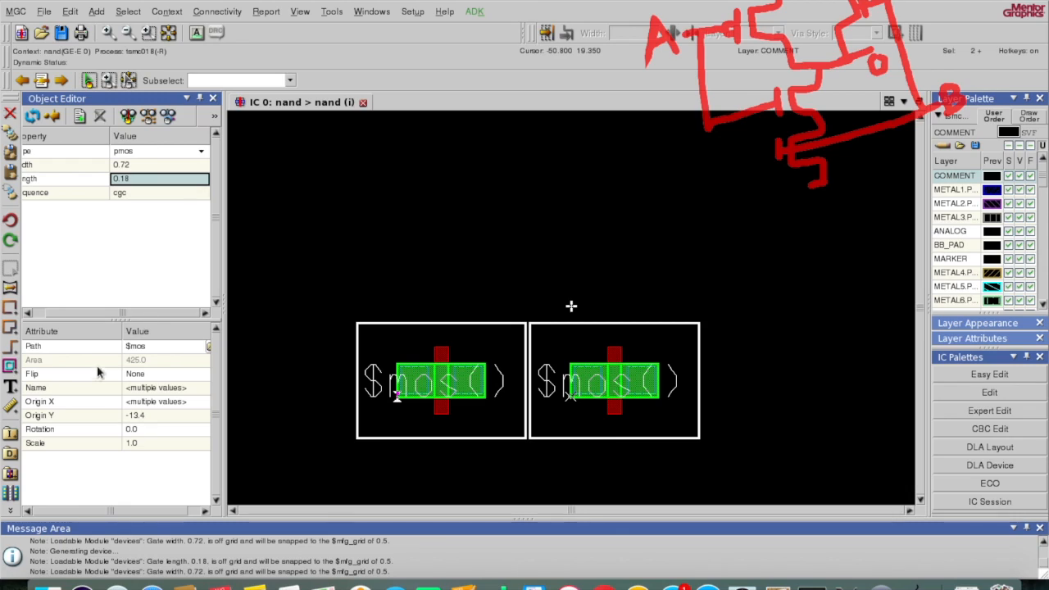
Step: Begin adding another transistor, again choosing pmos with a 0.72 width
click(11, 473)
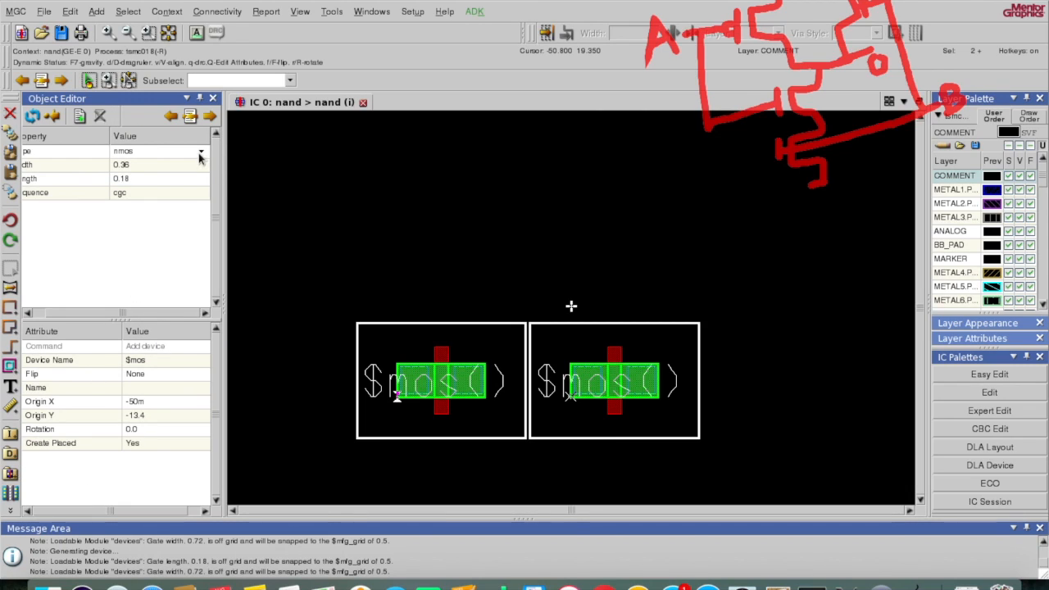
click(201, 153)
click(184, 175)
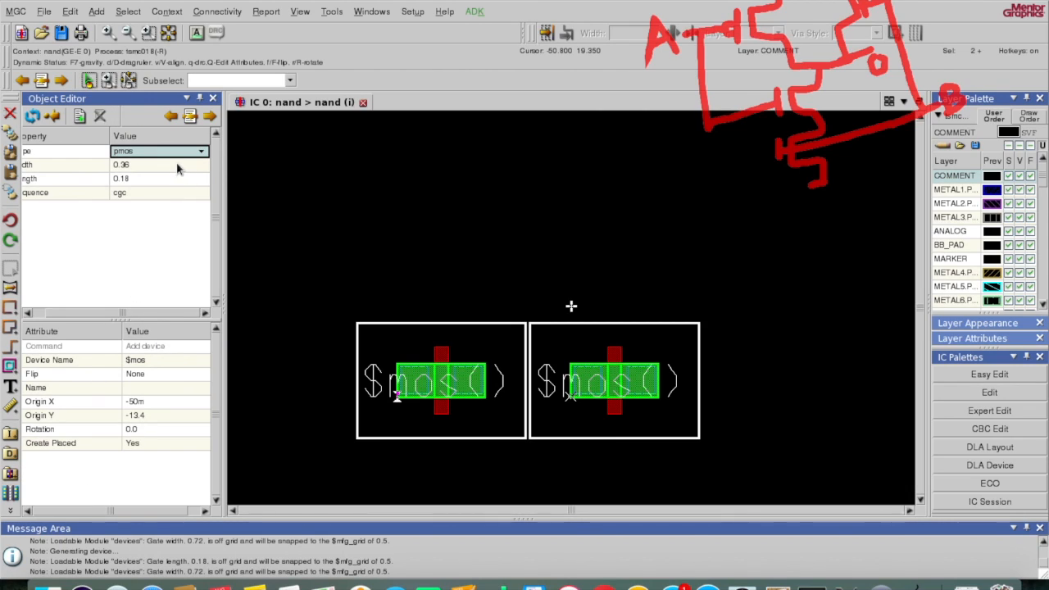
click(177, 167)
text(.72)
key(Return)
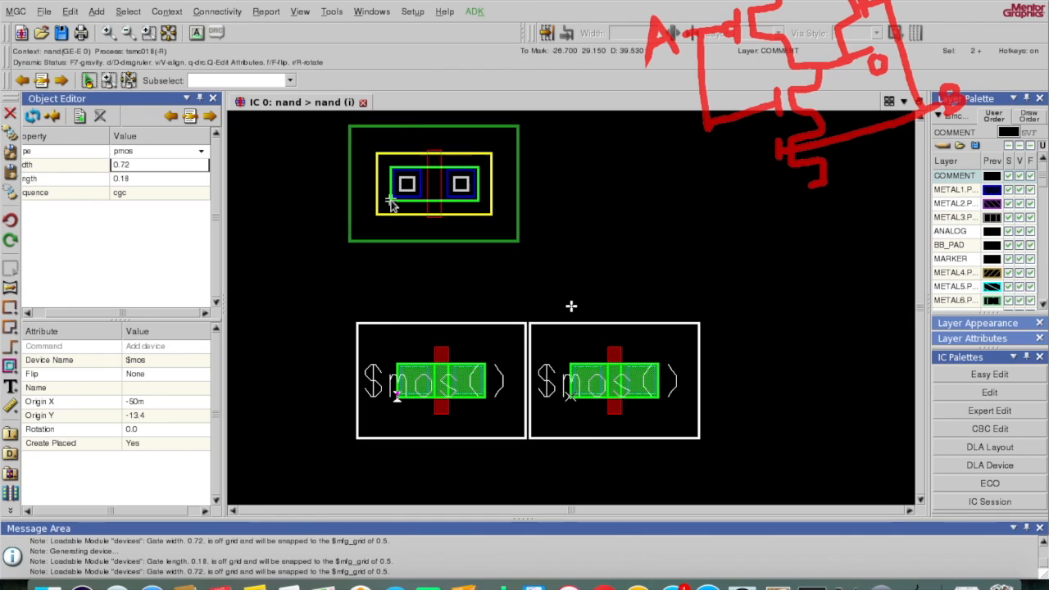
Step: Place the two pmos devices above the left and right nmos, then select the upper-left one
click(393, 204)
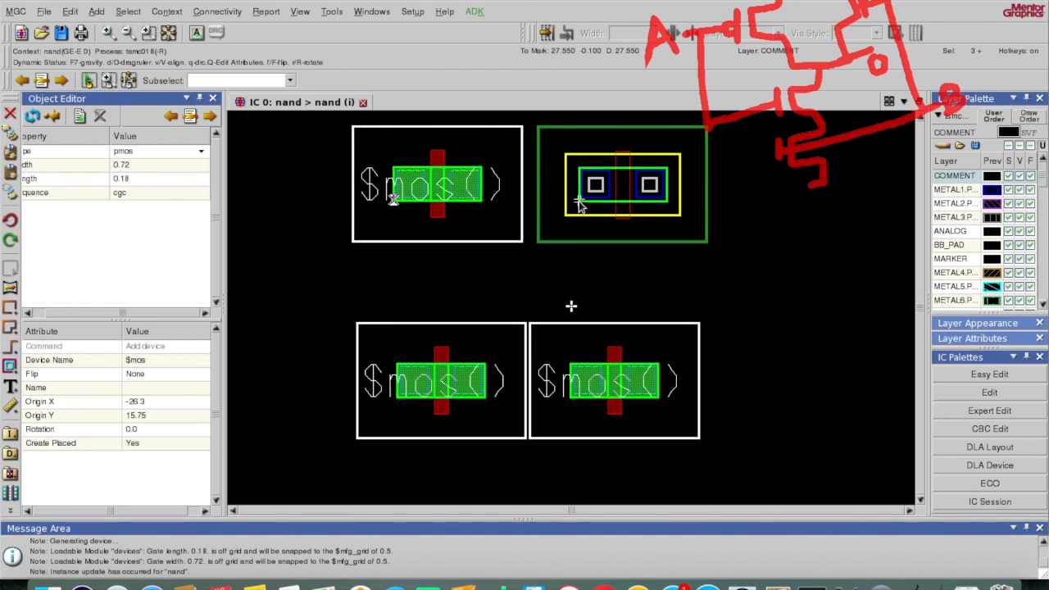
click(579, 205)
click(579, 203)
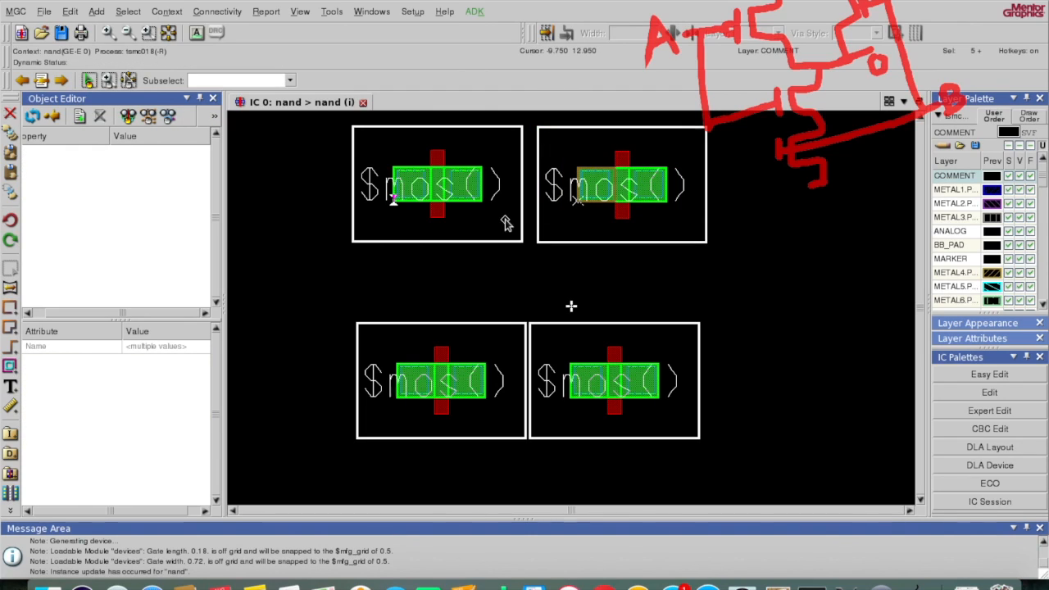
click(491, 242)
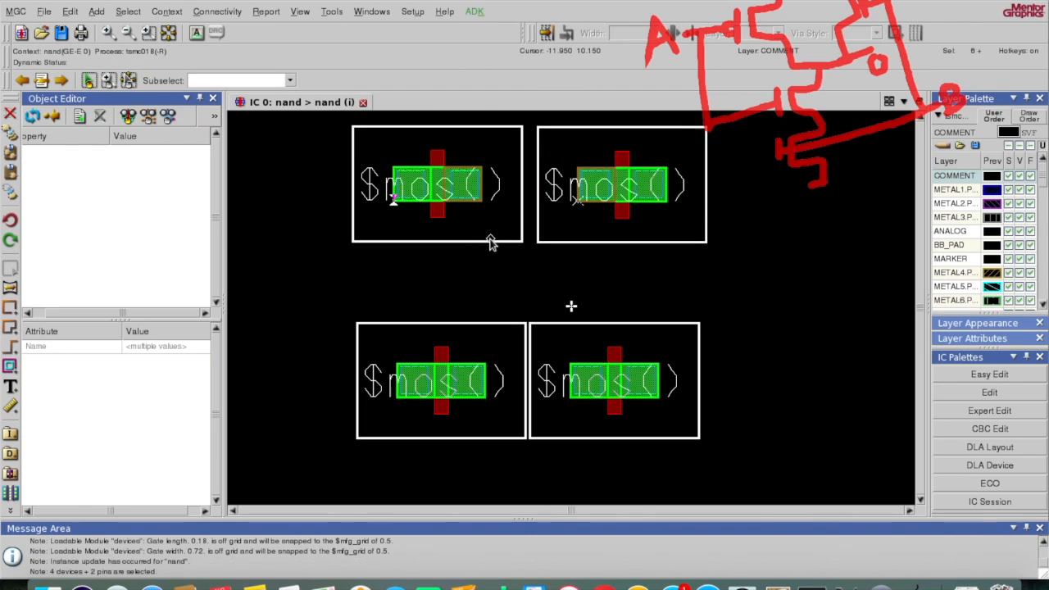
click(490, 243)
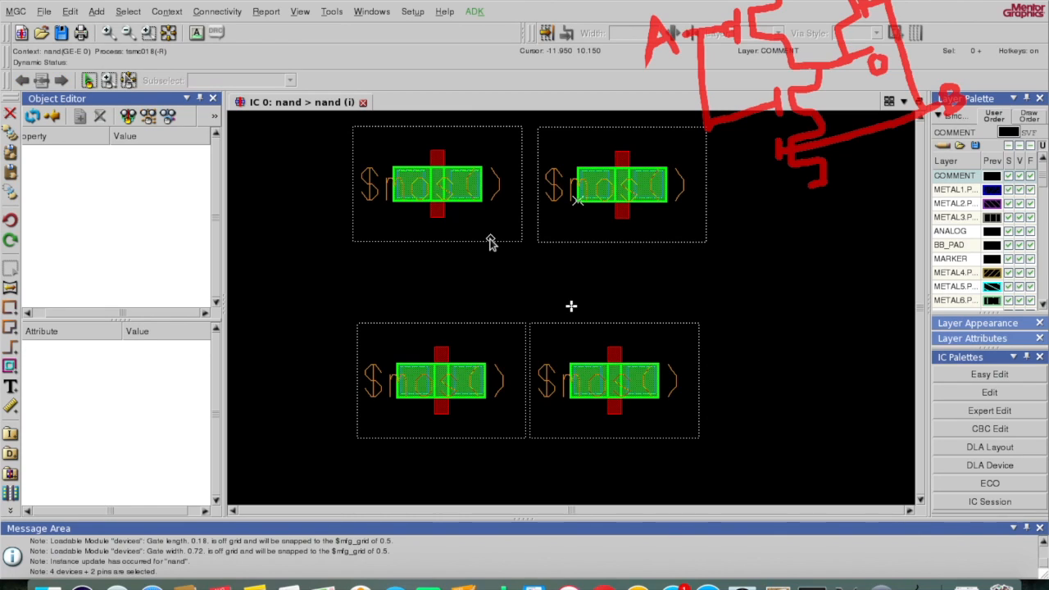
click(487, 242)
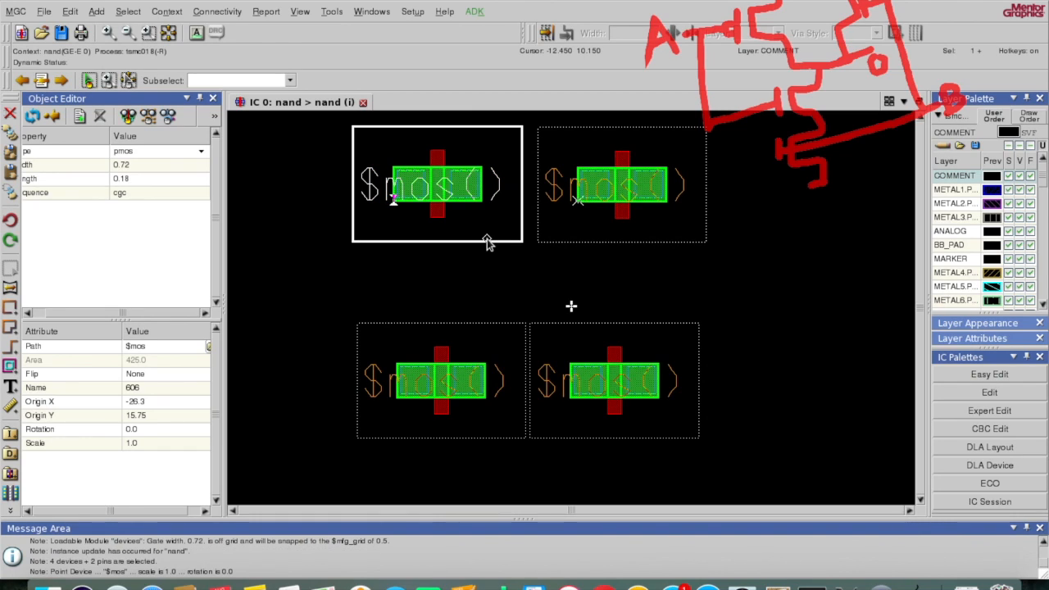
Step: Inspect the upper-left pmos, then change the lower-left device to nmos with width 0.36
double_click(487, 243)
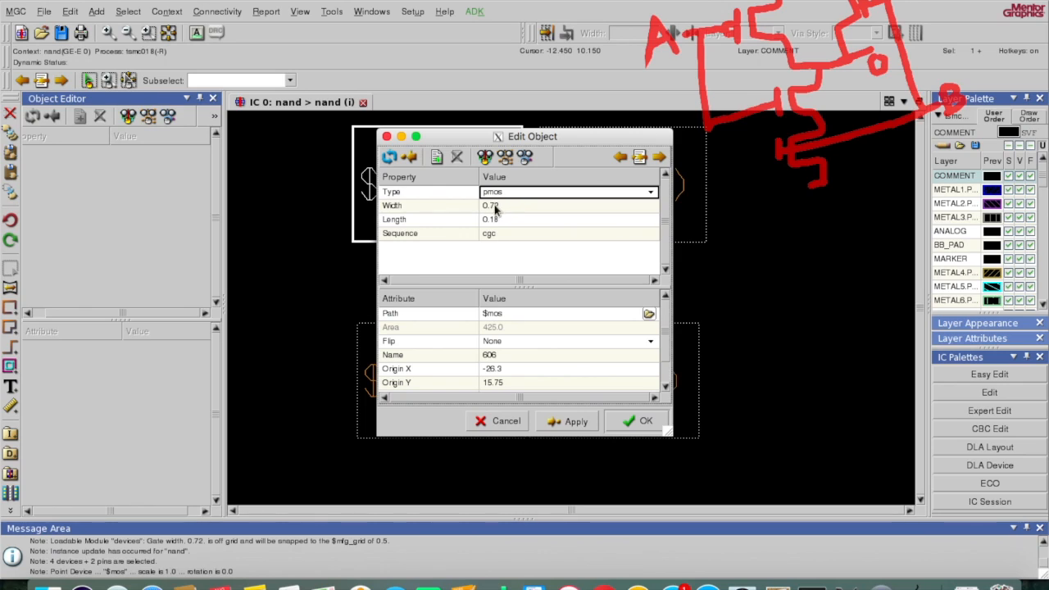
click(387, 138)
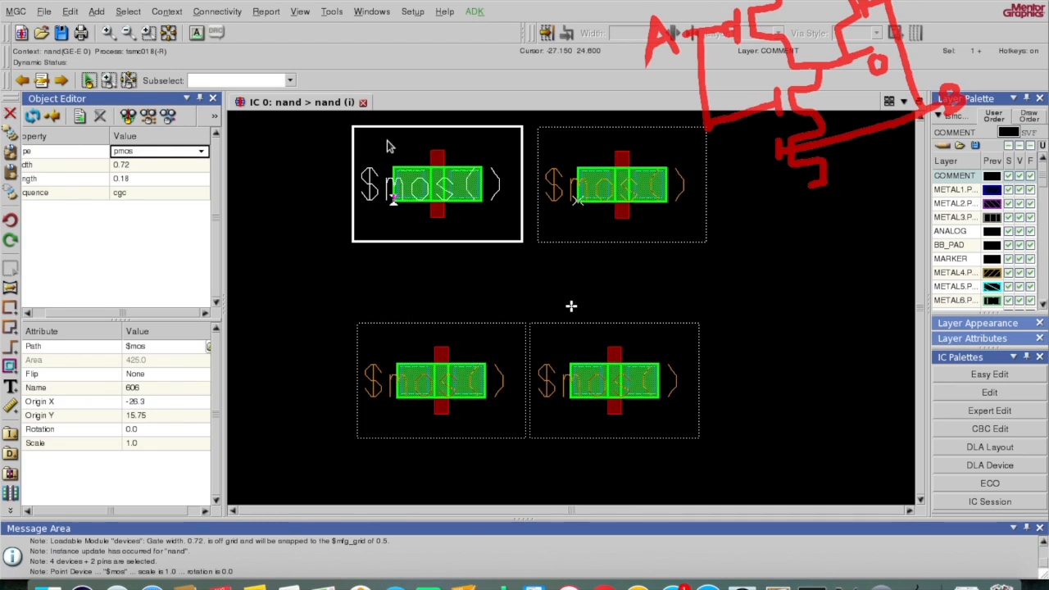
key(F2)
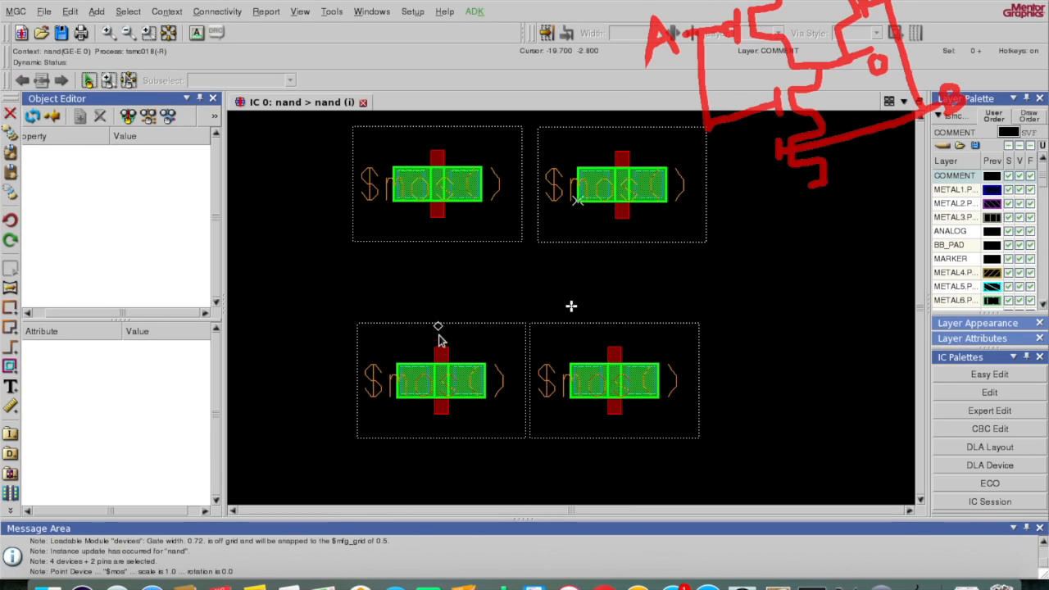
click(479, 350)
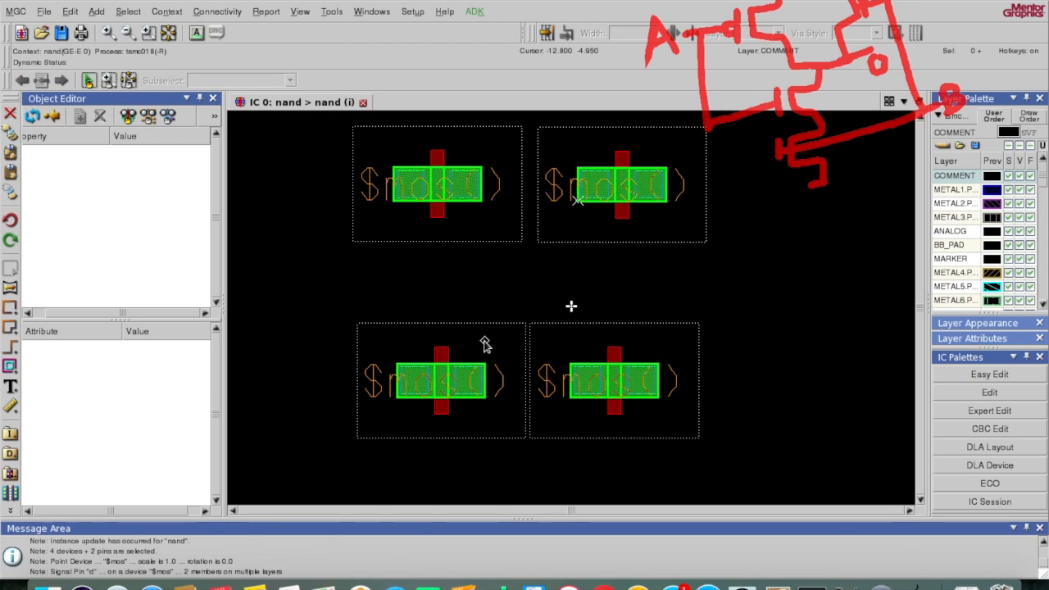
click(489, 327)
key(q)
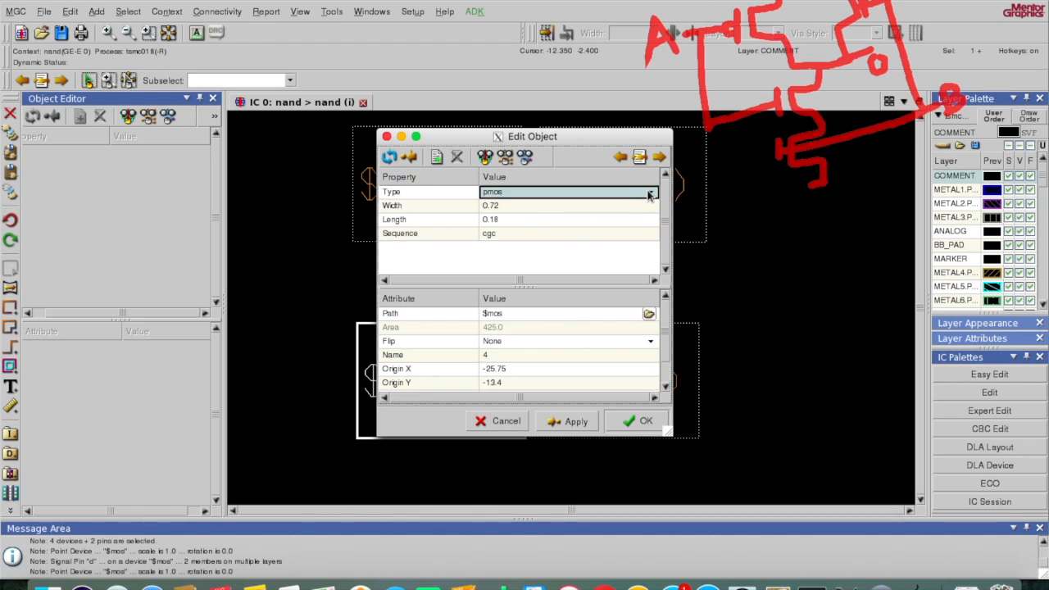
click(653, 192)
click(632, 209)
click(581, 207)
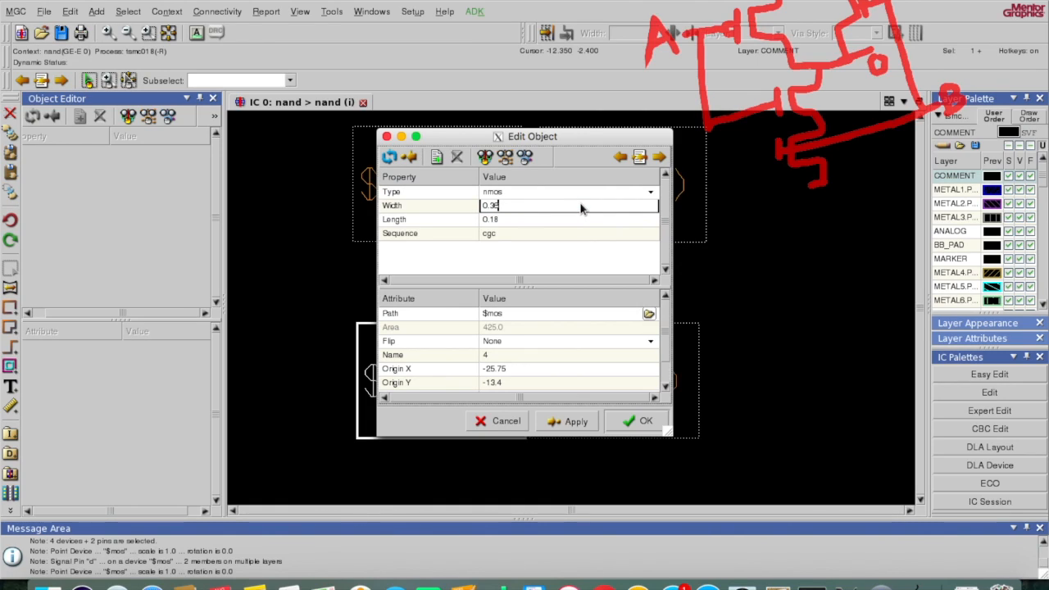
key(Return)
click(576, 423)
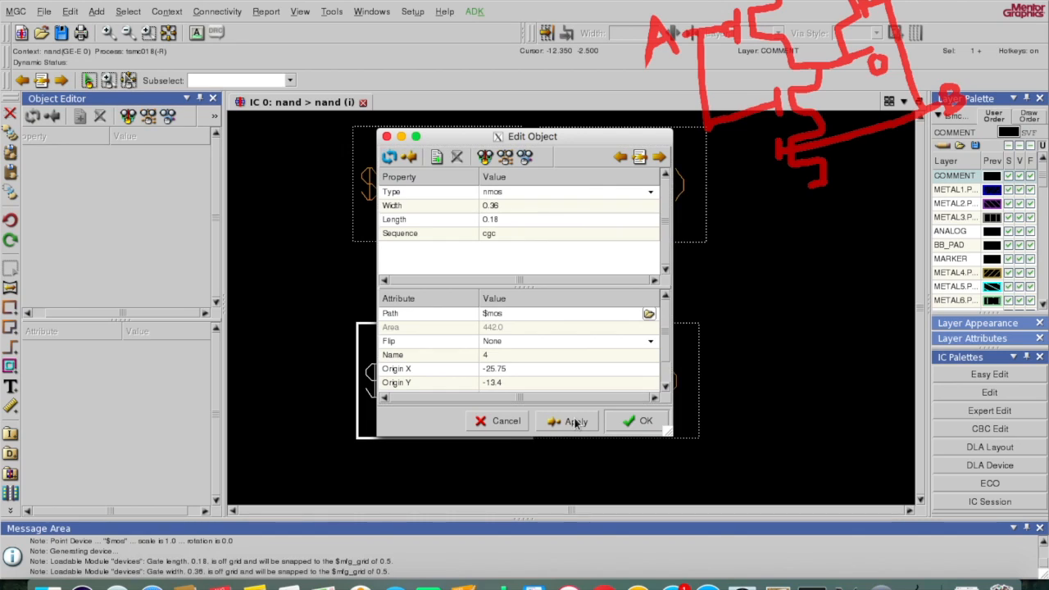
click(617, 423)
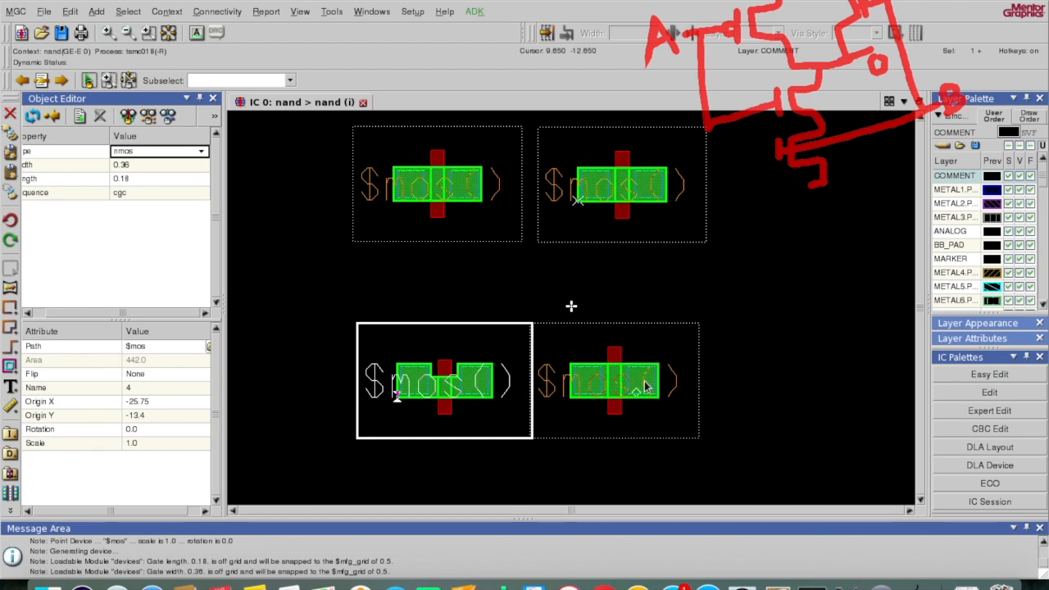
Step: Change the lower-right device to nmos with width 0.36 via Edit Object (q)
key(F2)
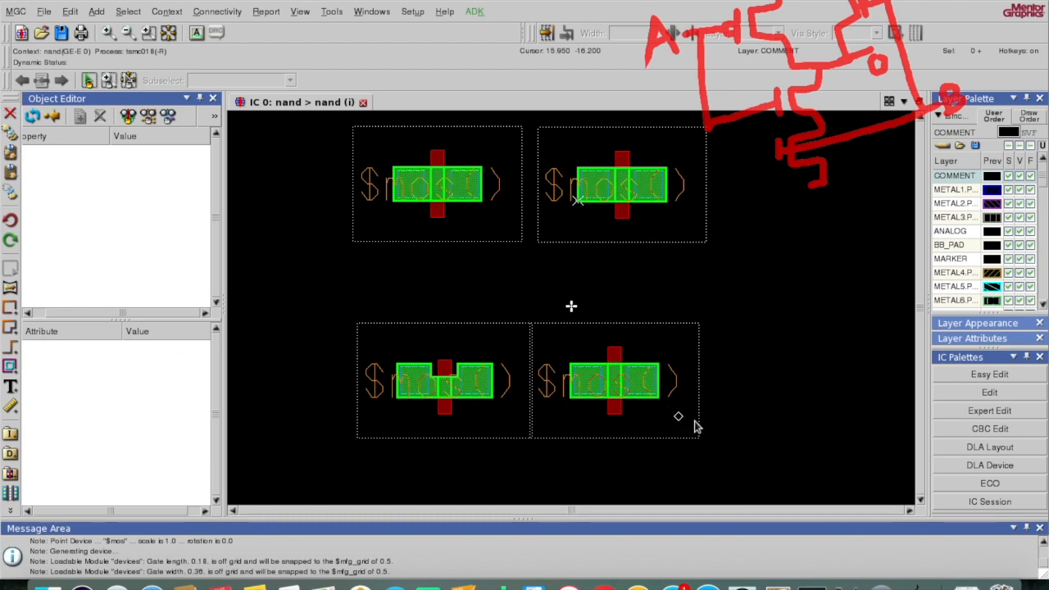
click(697, 343)
key(q)
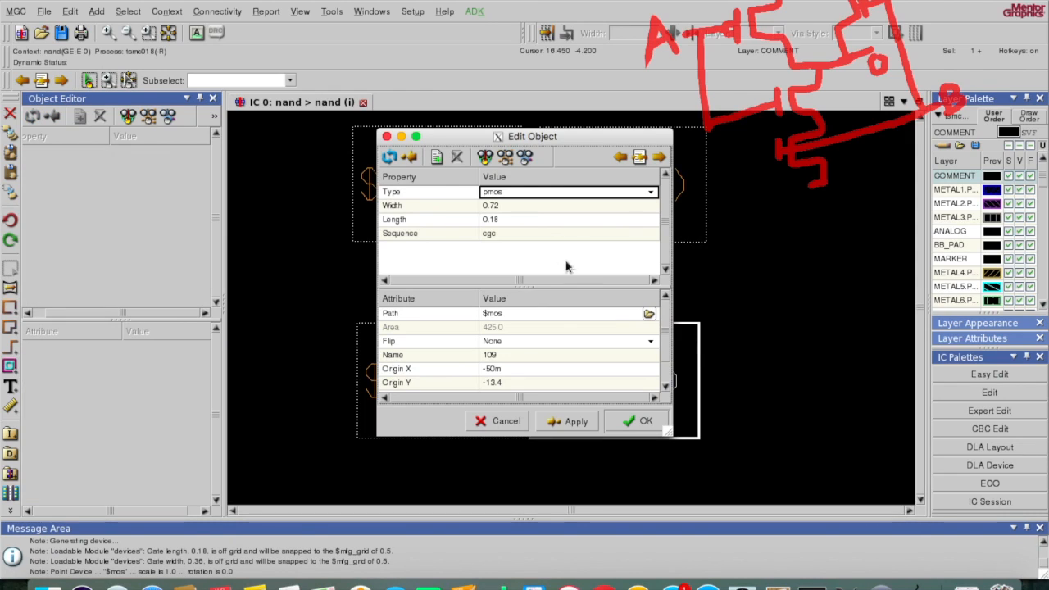
click(563, 195)
click(651, 193)
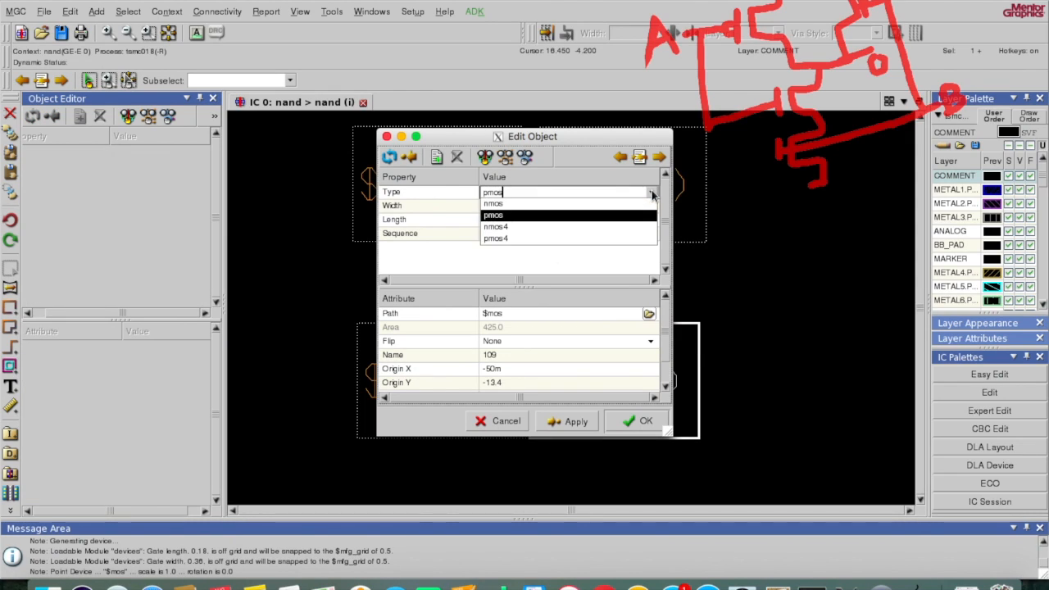
click(628, 206)
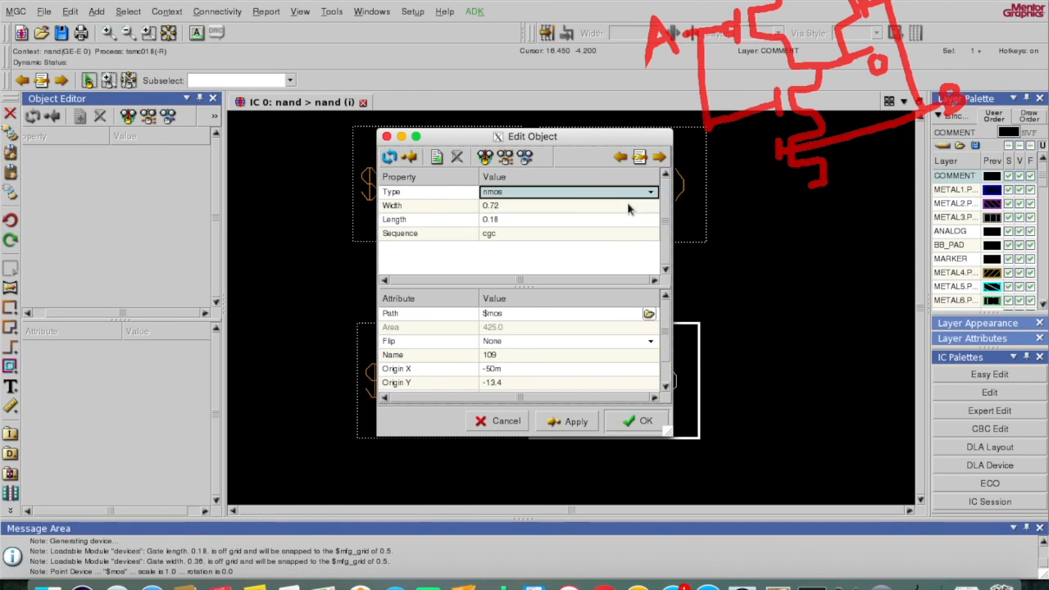
click(544, 205)
key(BackSpace)
key(BackSpace)
key(BackSpace)
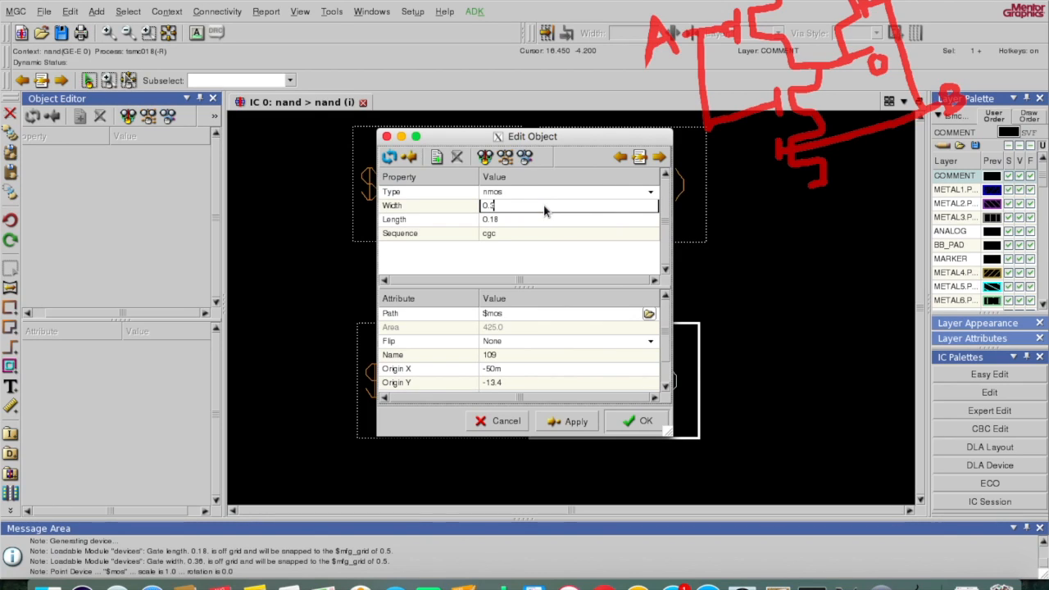
text(.36)
click(549, 234)
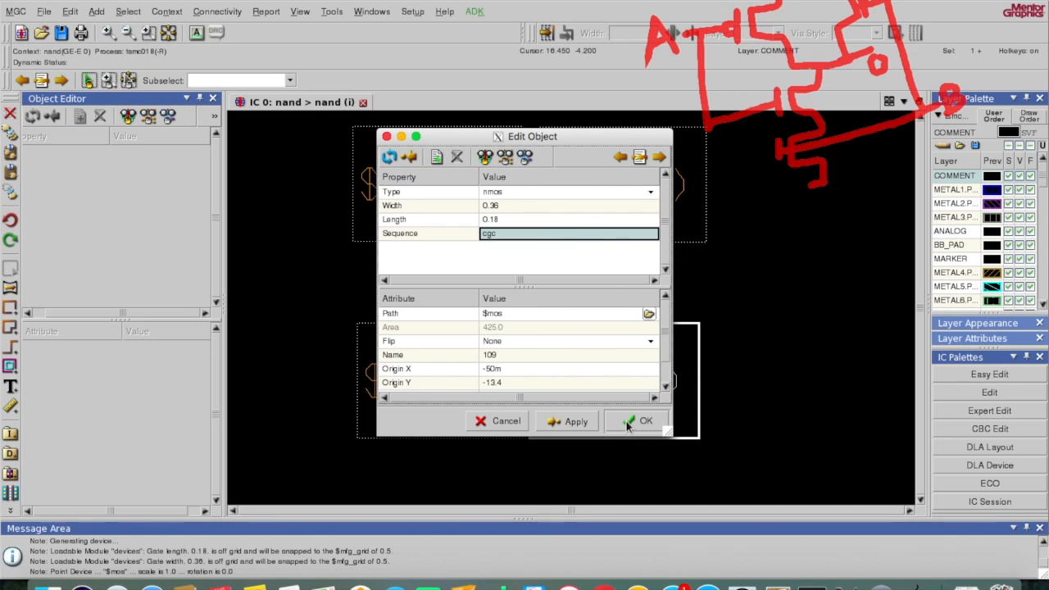
click(636, 421)
click(626, 421)
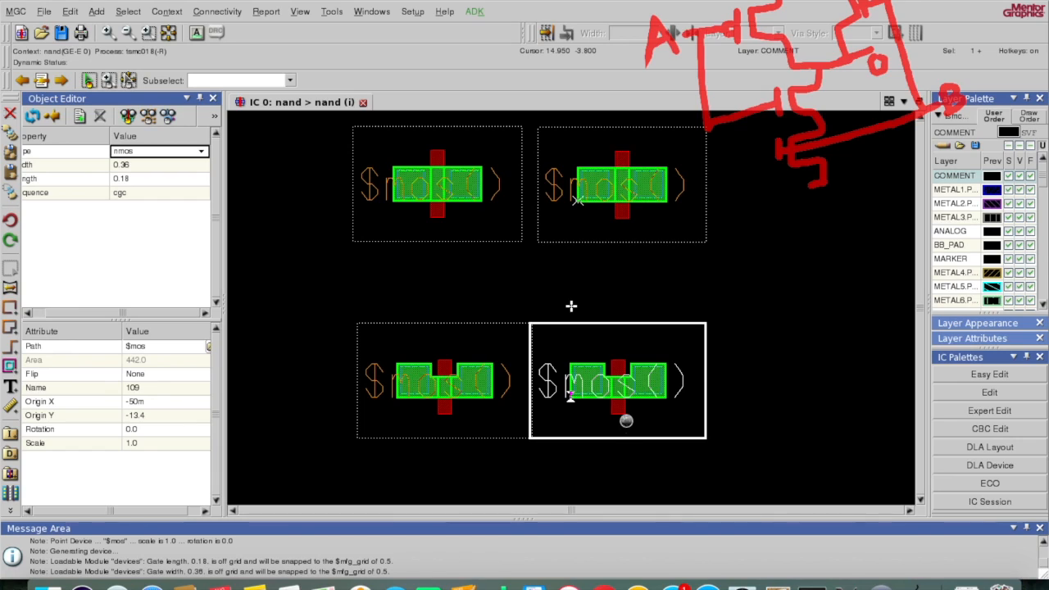
Step: Check the upper-right pmos properties and close them unchanged
click(628, 243)
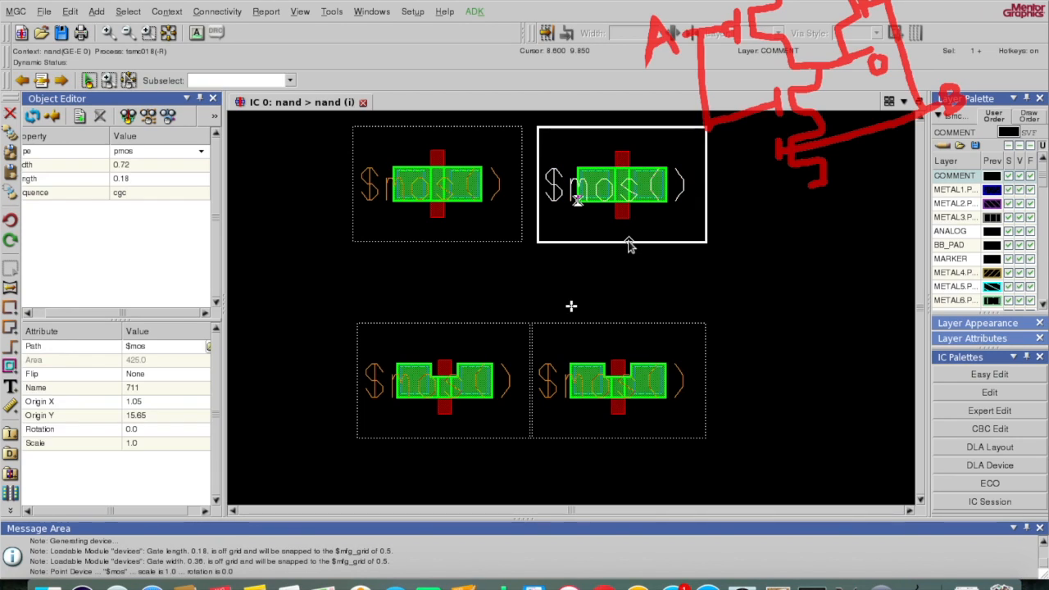
key(q)
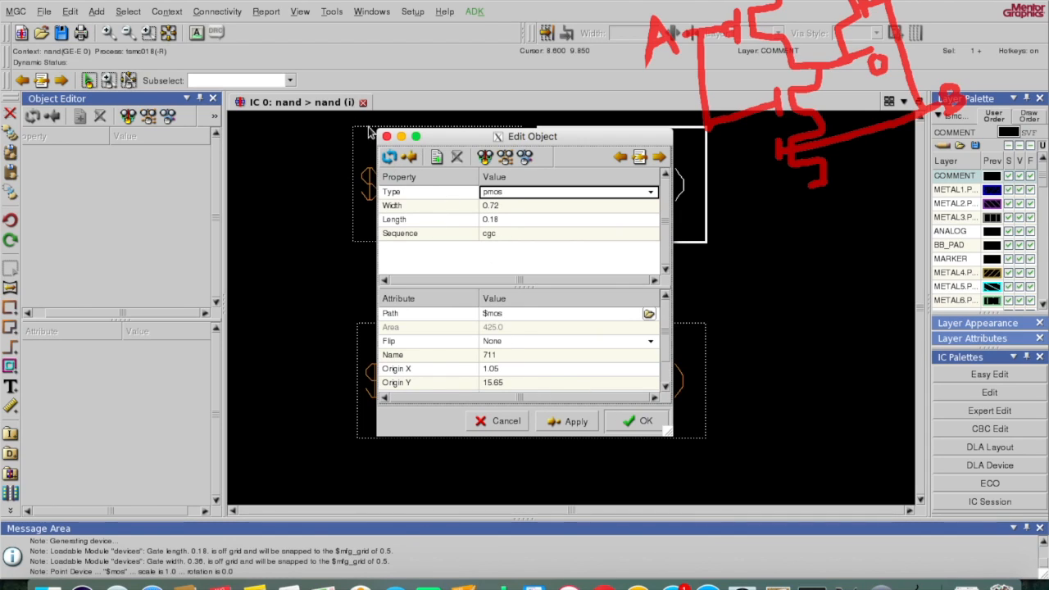
click(387, 136)
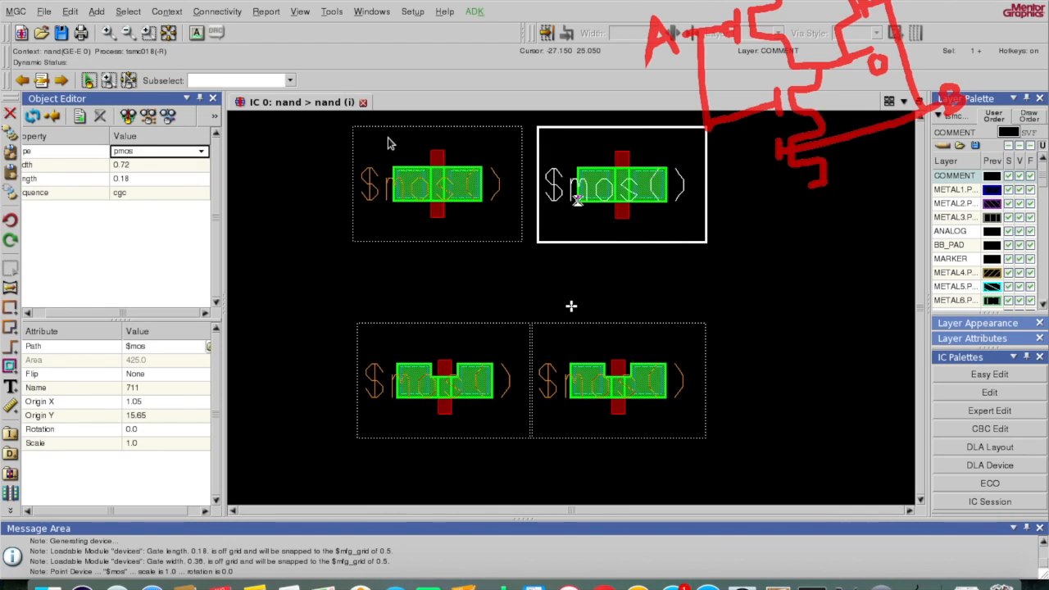
click(433, 315)
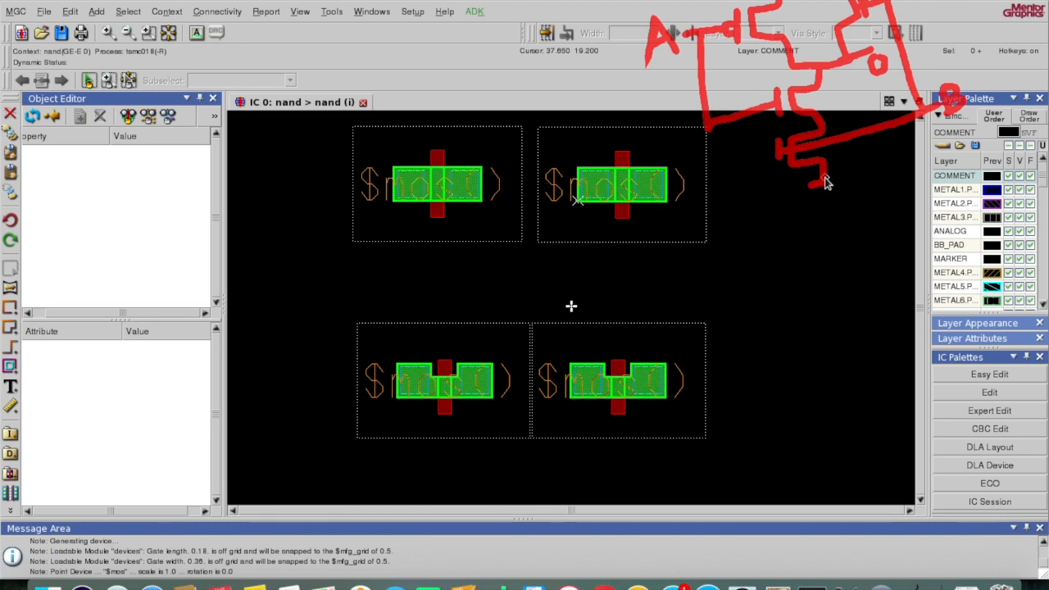
drag(817, 175, 829, 167)
Step: Invoke the poly path command (p), zoom in, and abandon a first attempt at the upper gate
key(space)
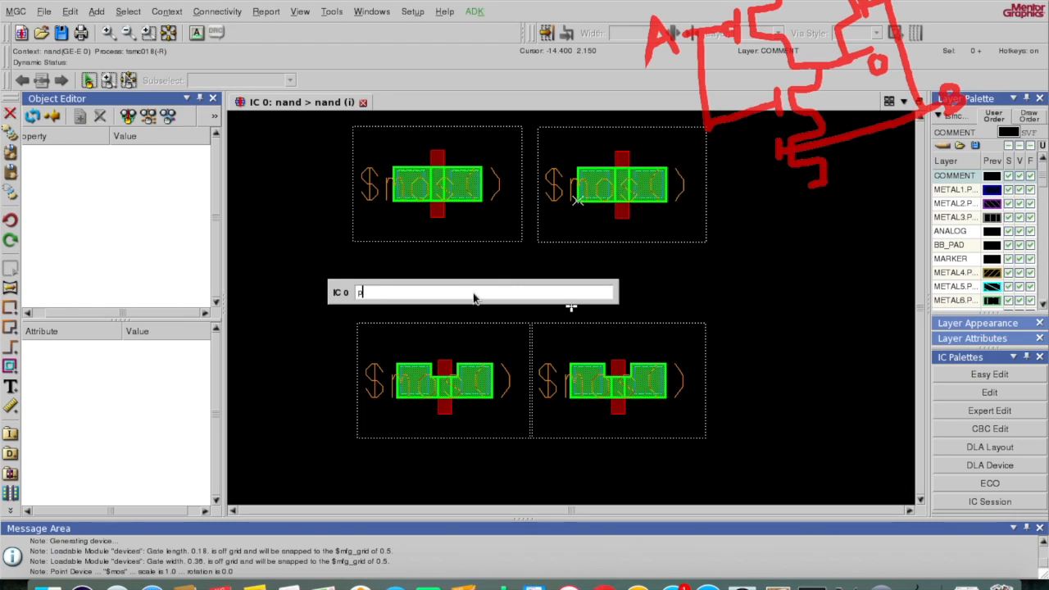
text(p)
key(Return)
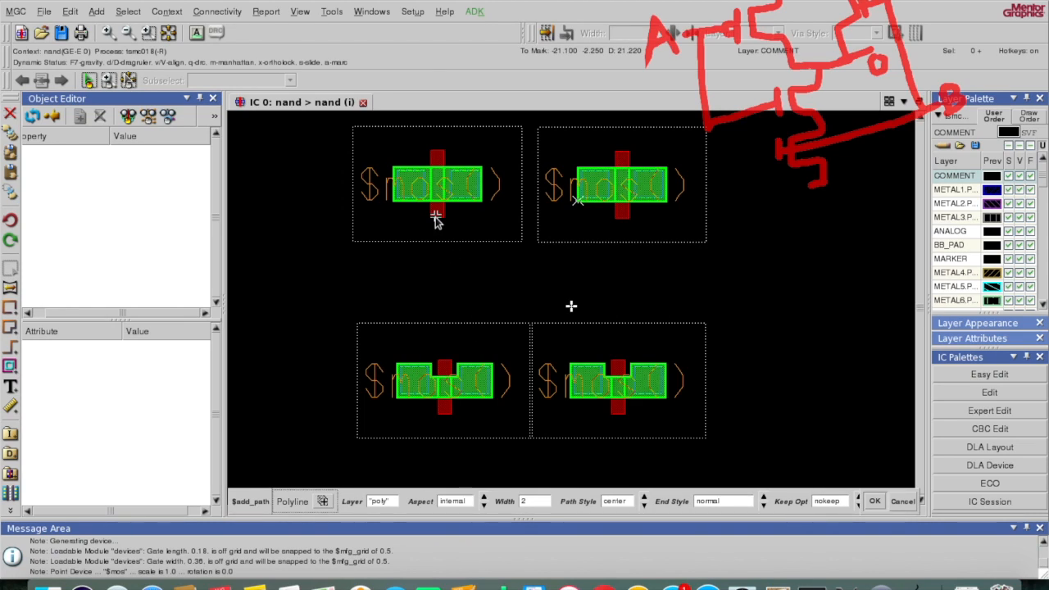
click(108, 31)
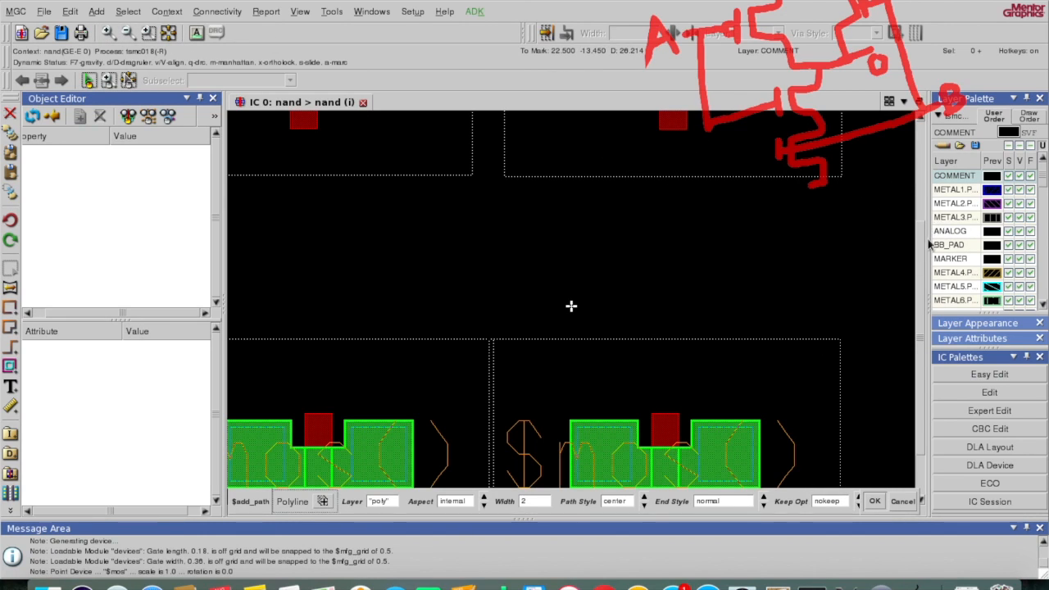
scroll(921, 237, up, 3)
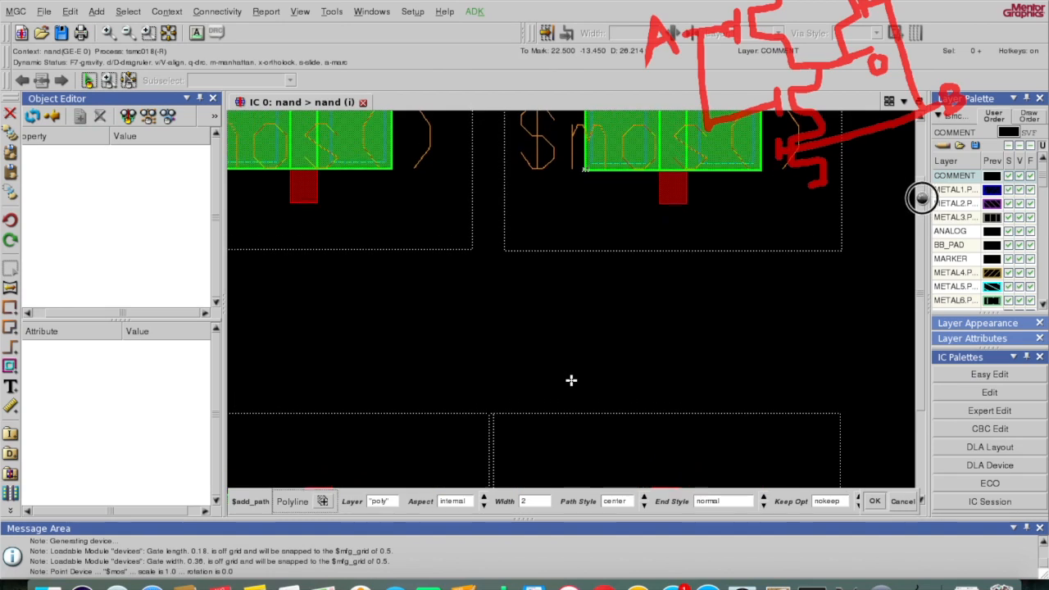
key(space)
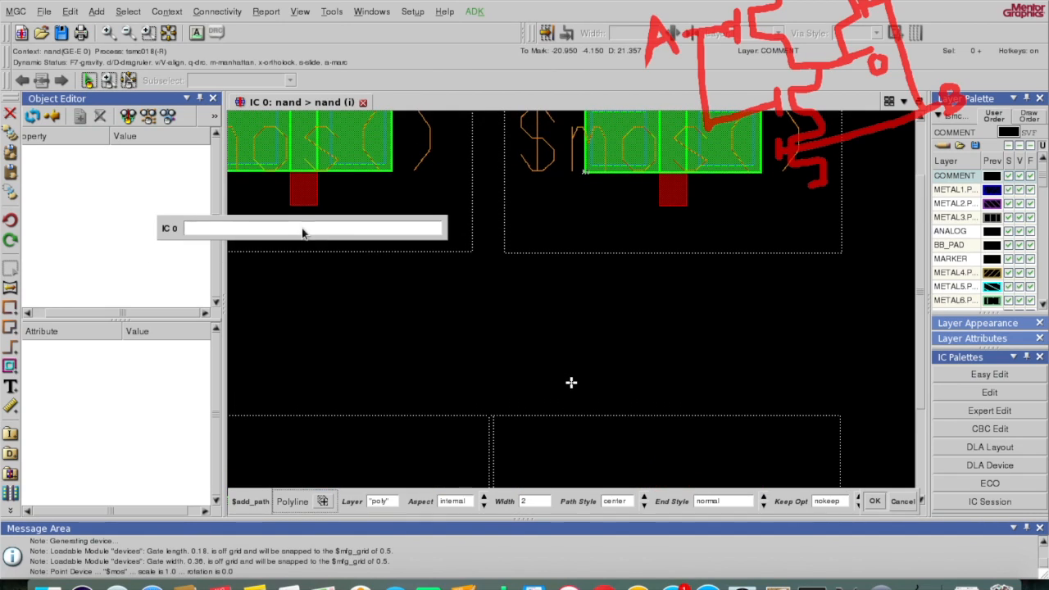
text(p)
key(Return)
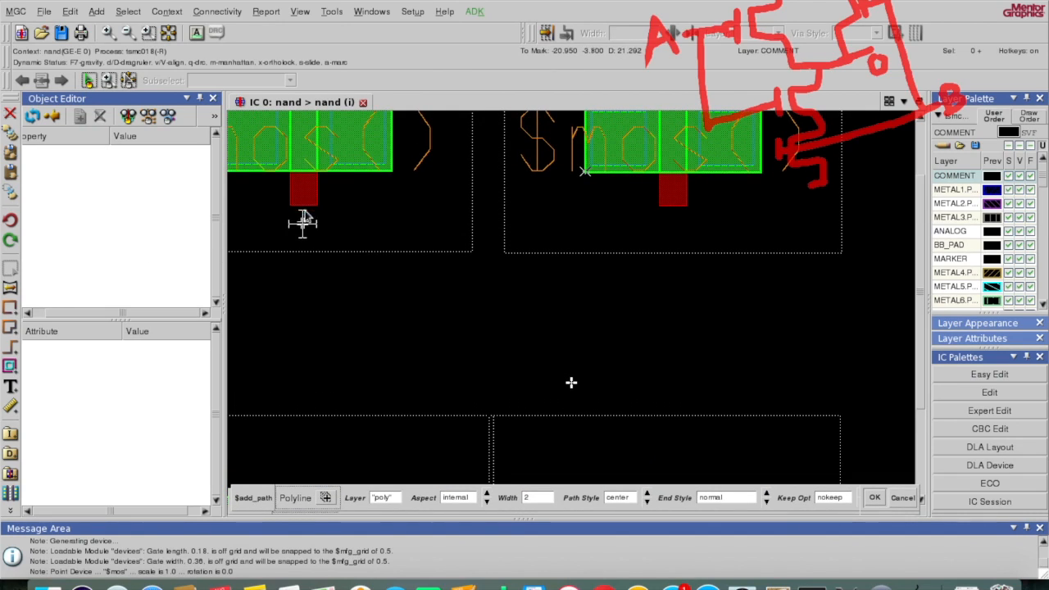
click(304, 191)
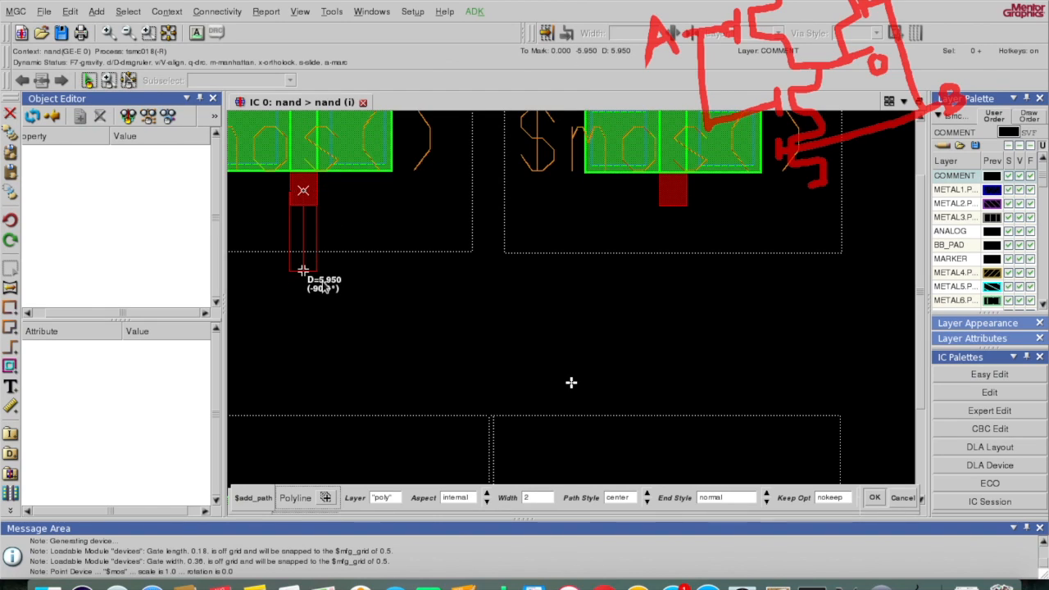
key(Escape)
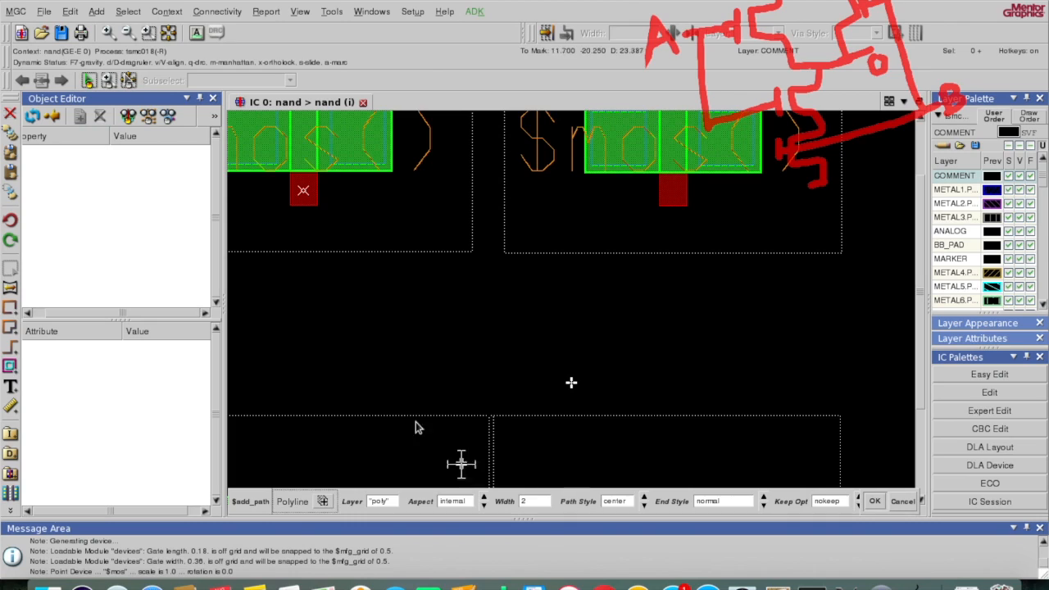
Step: Draw a width-2 poly path from the upper-left pmos gate down to the lower-left nmos gate, then fit the view
click(149, 32)
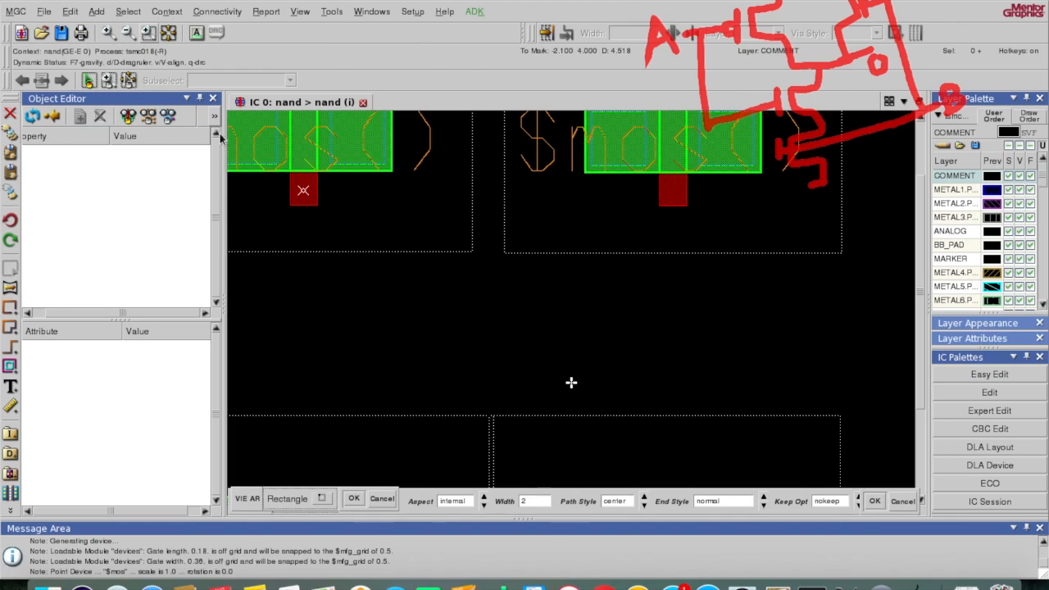
drag(229, 151, 525, 319)
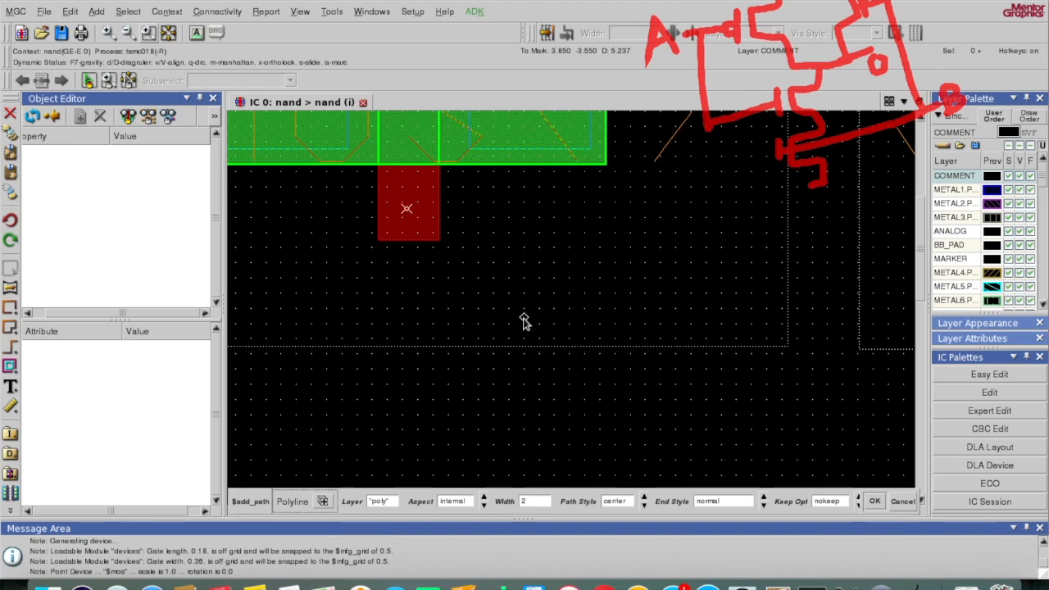
click(408, 224)
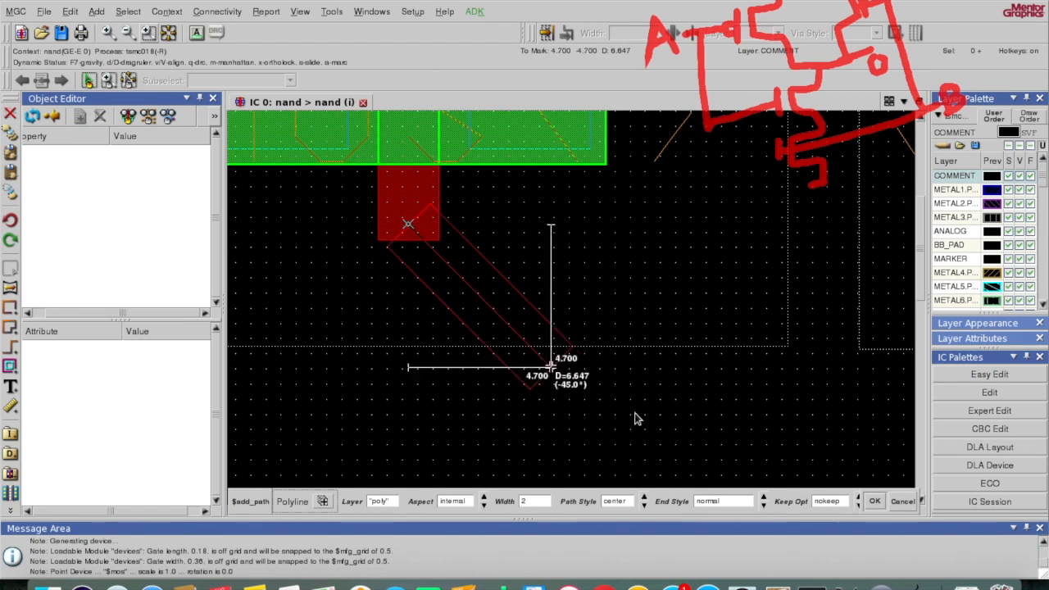
click(924, 498)
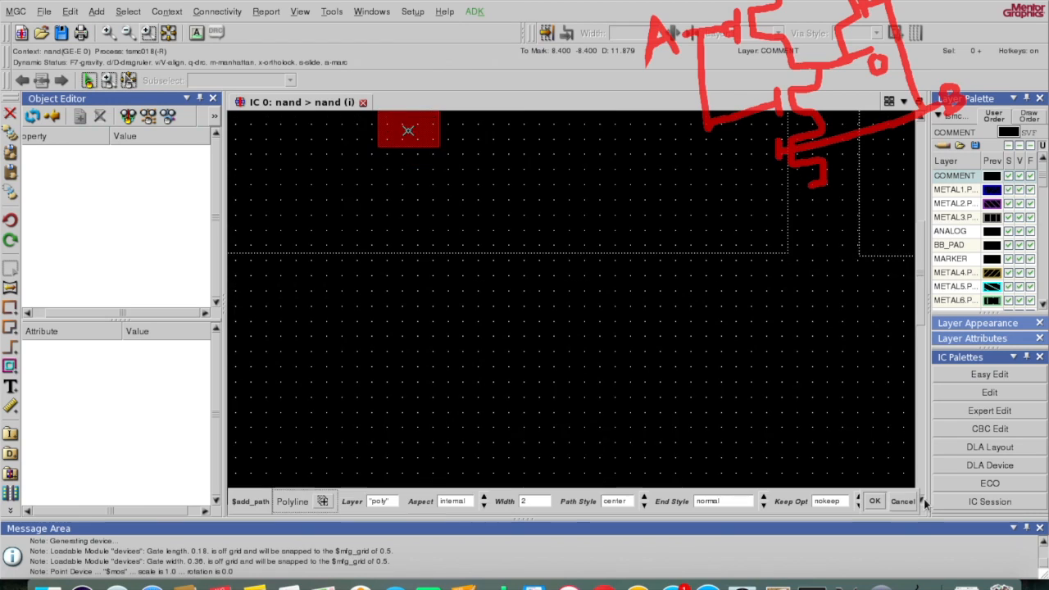
click(924, 498)
click(924, 499)
click(924, 498)
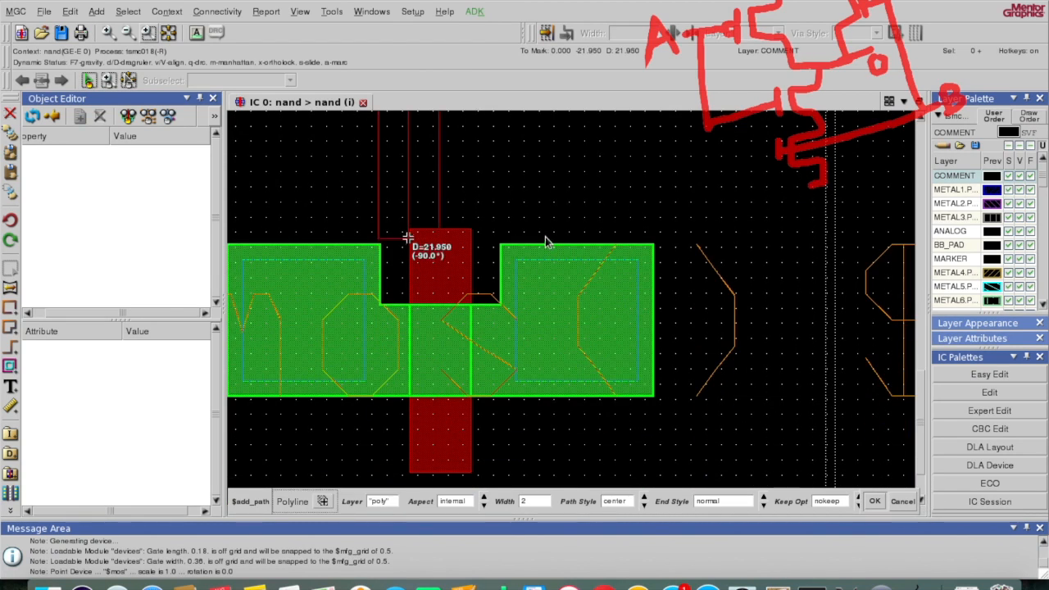
click(450, 249)
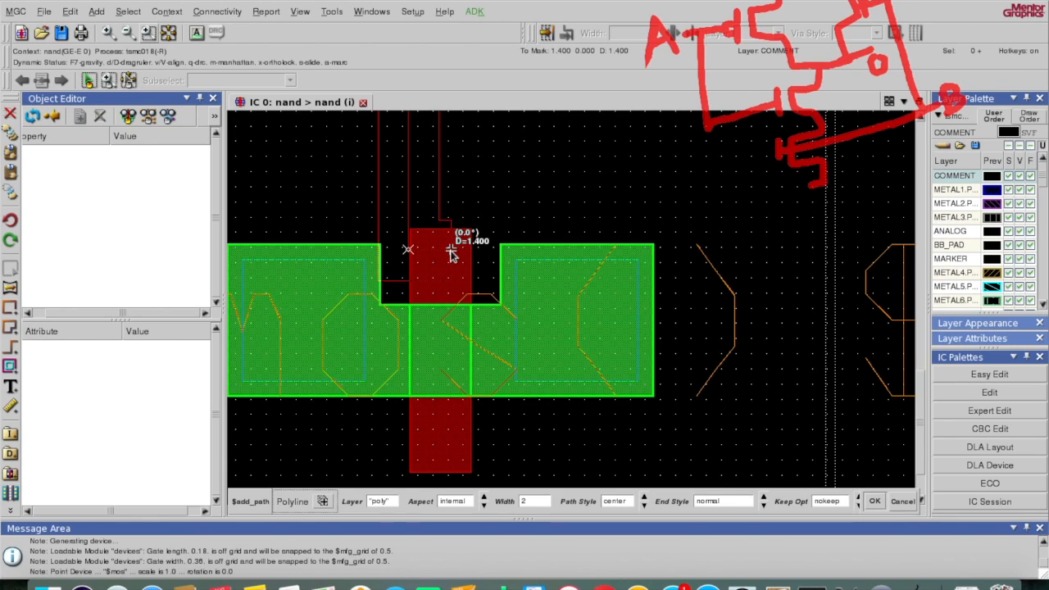
double_click(407, 251)
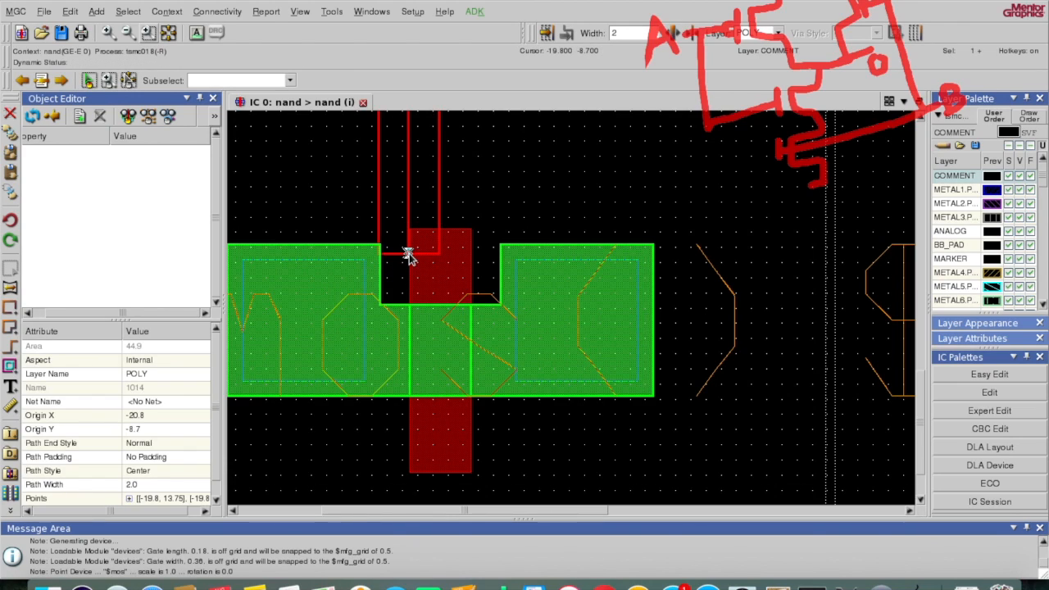
key(F2)
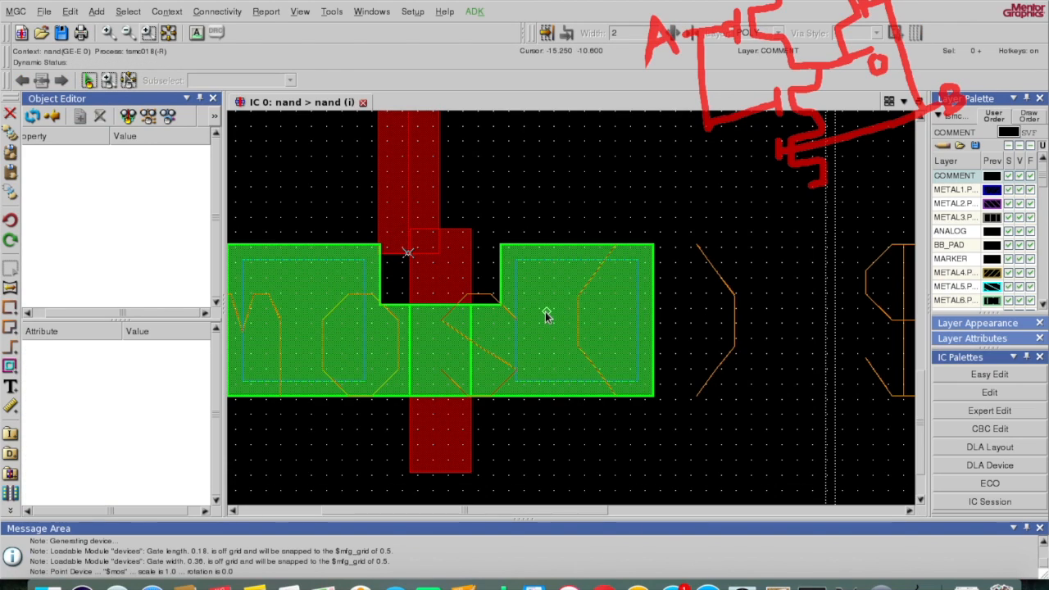
click(141, 34)
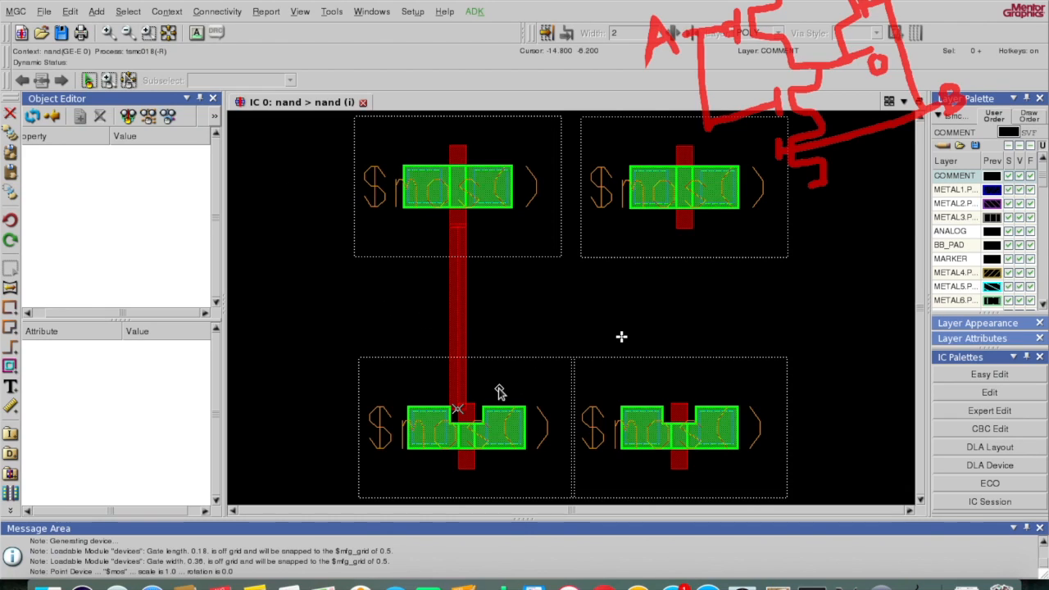
Step: Move the lower-left nmos so its gate meets the poly path, zooming in to check the junction
key(F2)
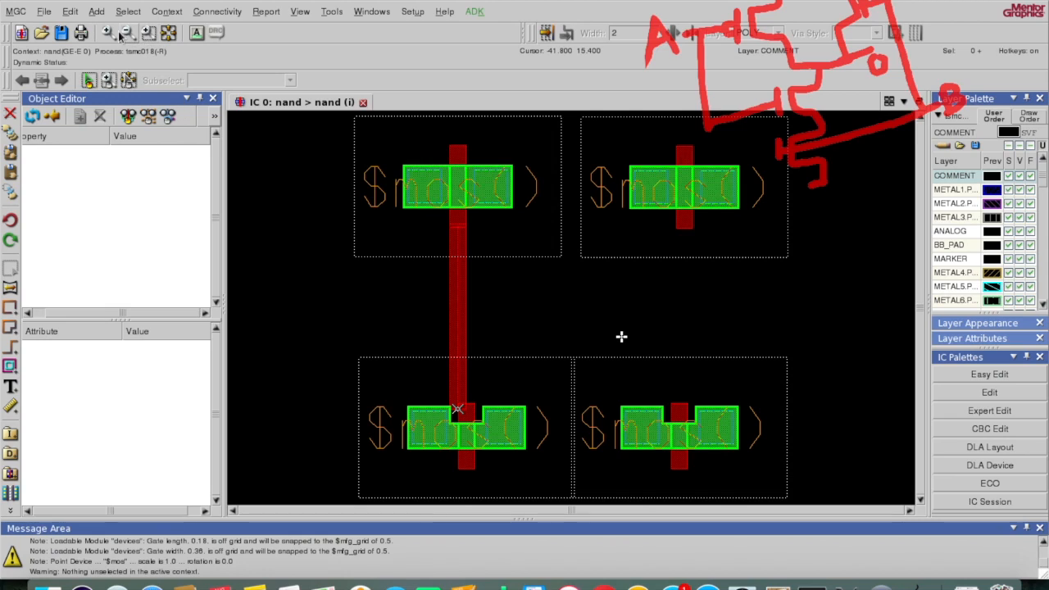
click(108, 32)
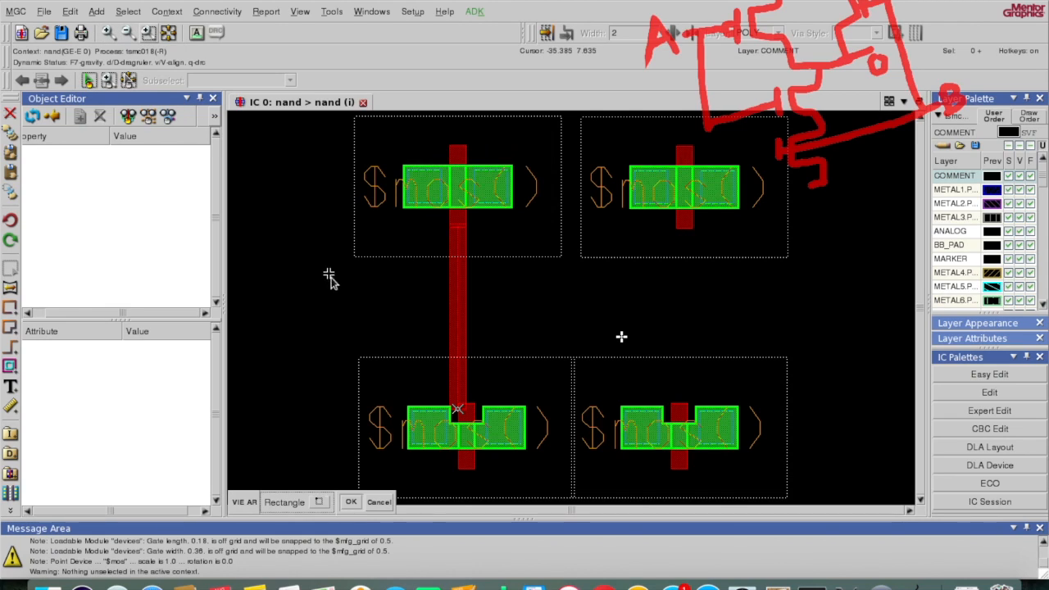
drag(317, 313, 587, 497)
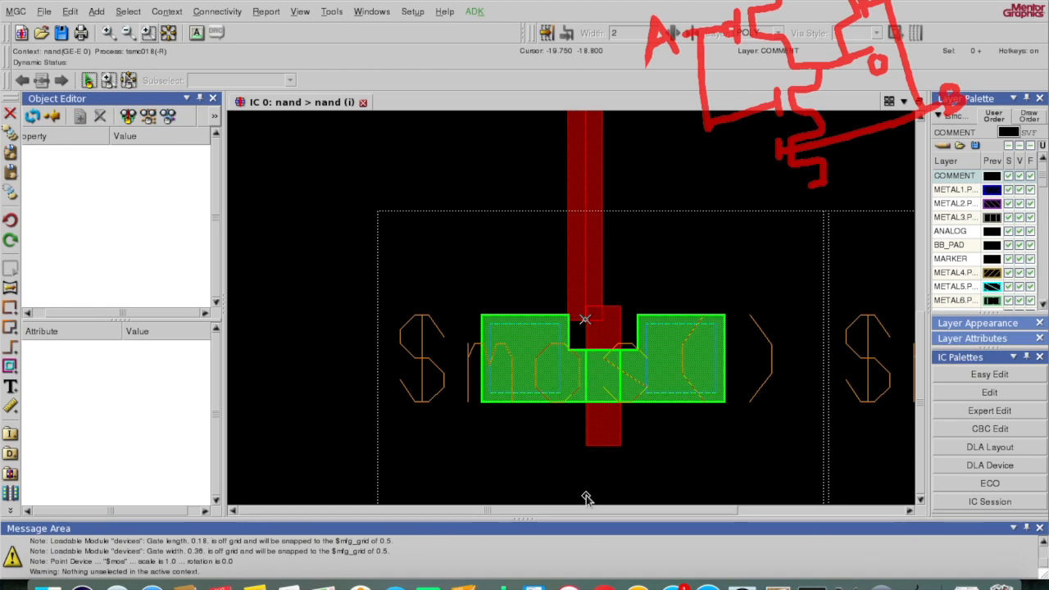
click(732, 263)
click(744, 214)
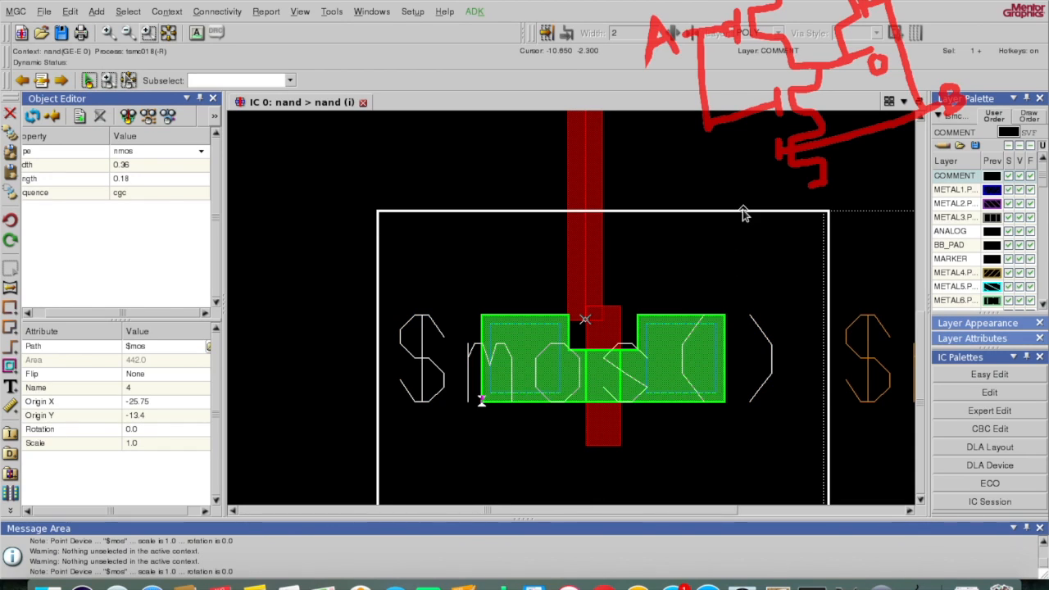
key(m)
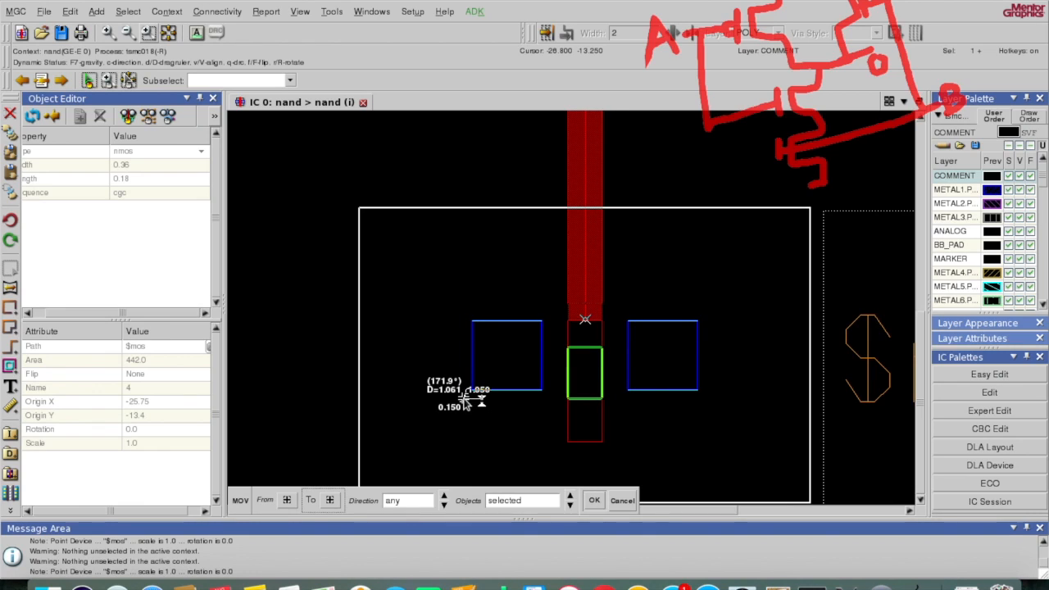
click(464, 399)
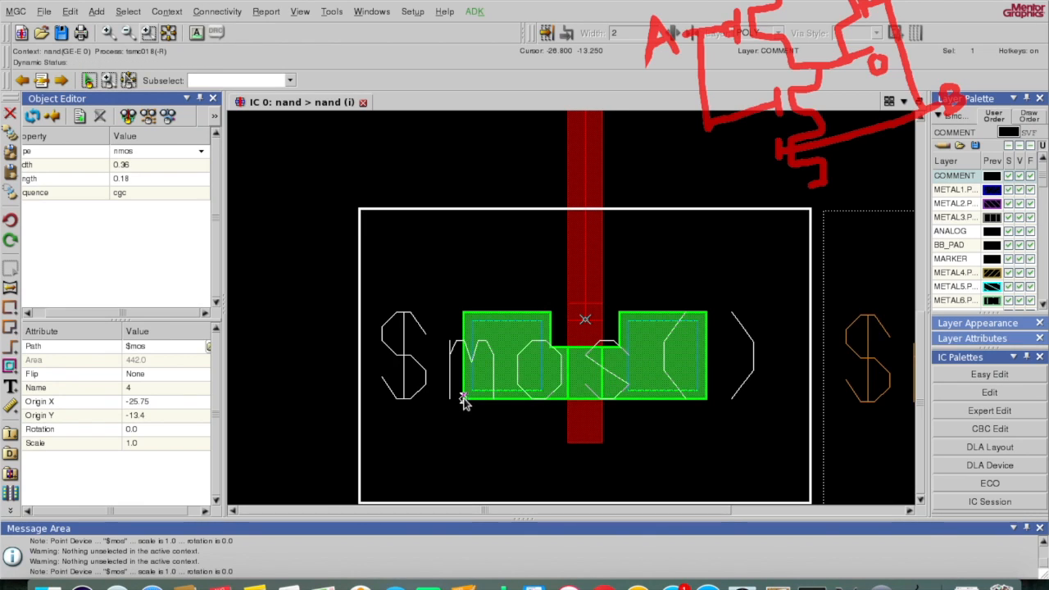
click(148, 33)
drag(529, 279, 644, 373)
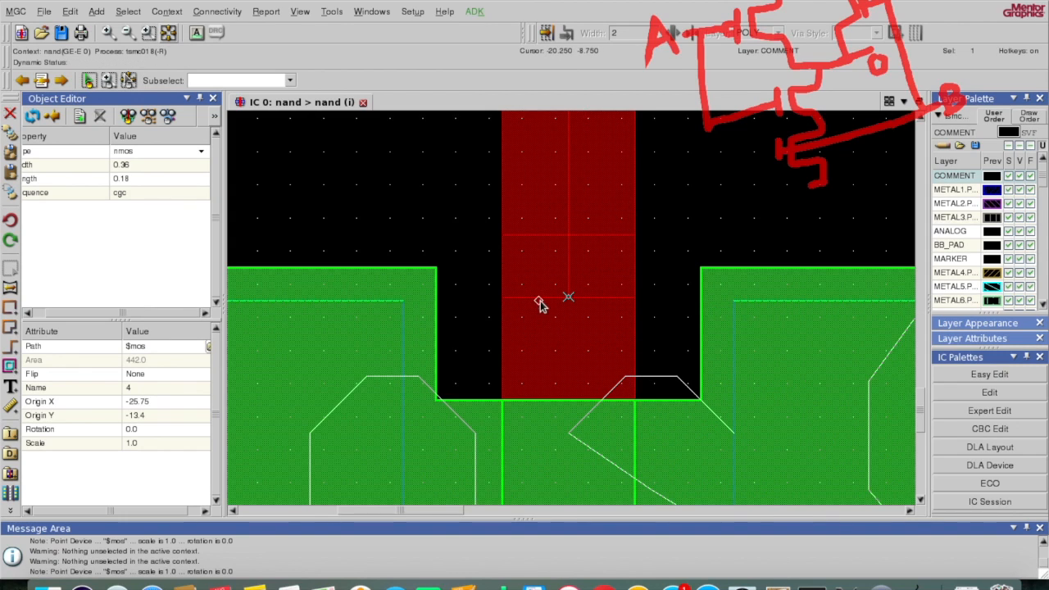
click(168, 33)
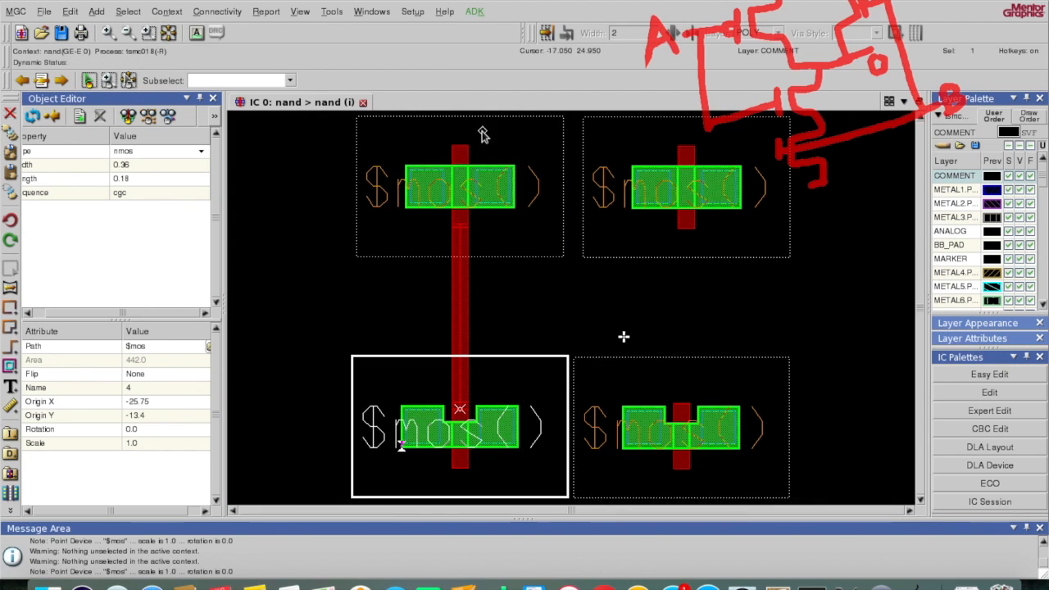
Step: Move the upper-right pmos 3.000 to the left
key(F2)
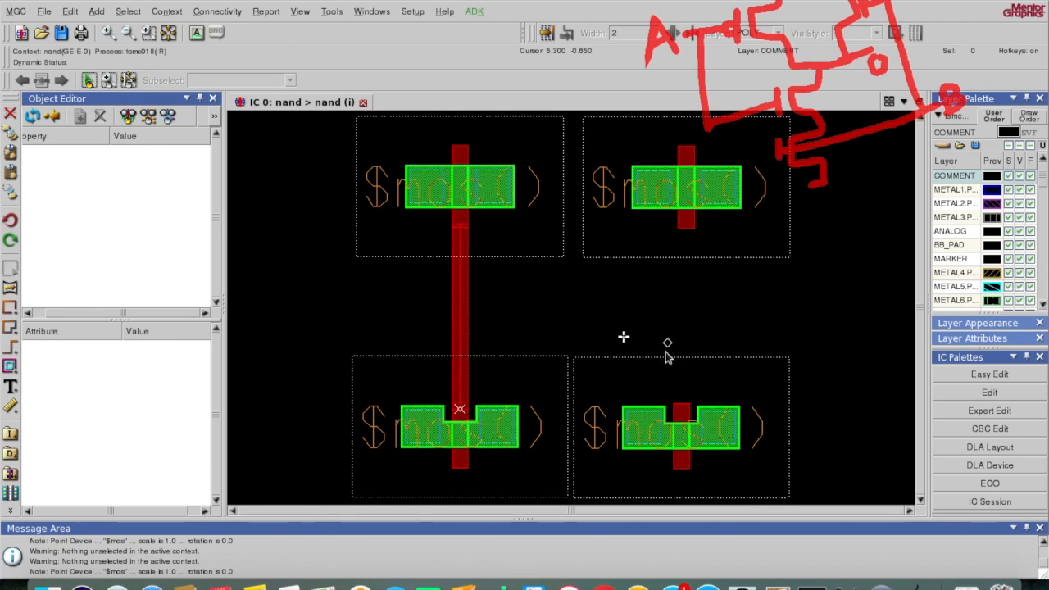
click(648, 257)
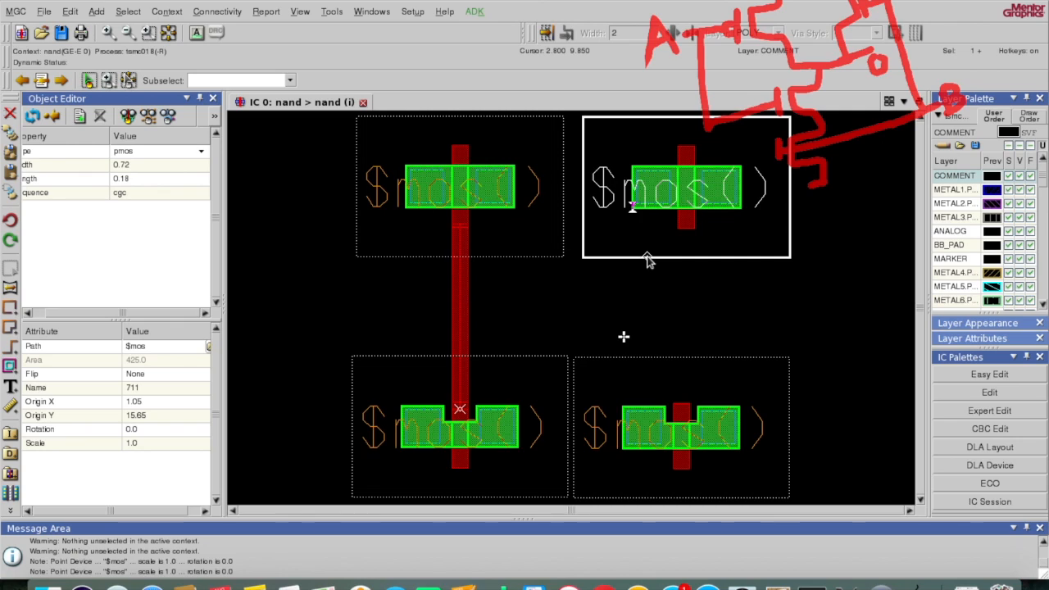
key(m)
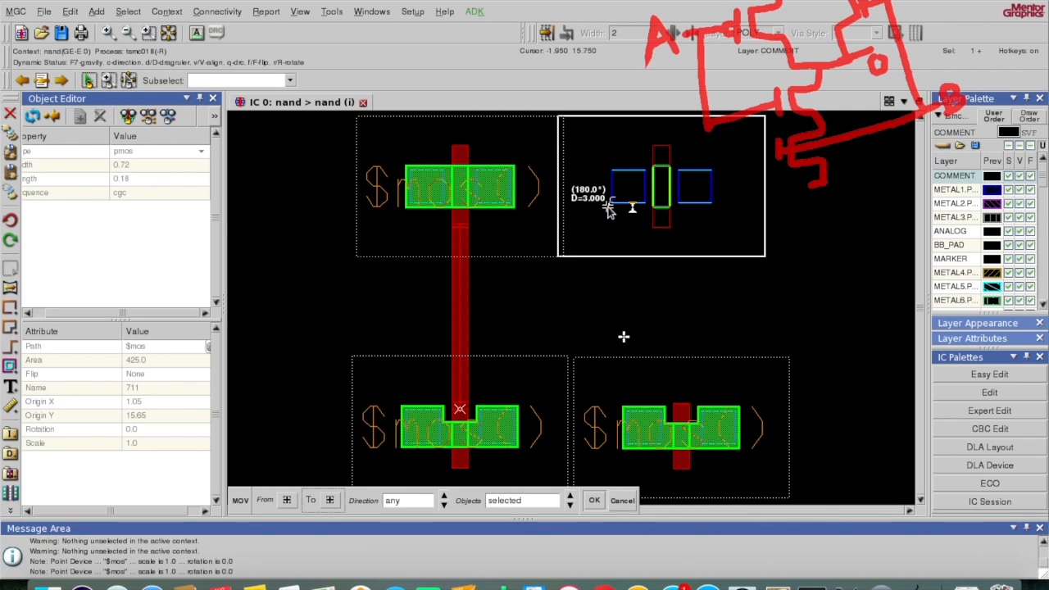
click(607, 209)
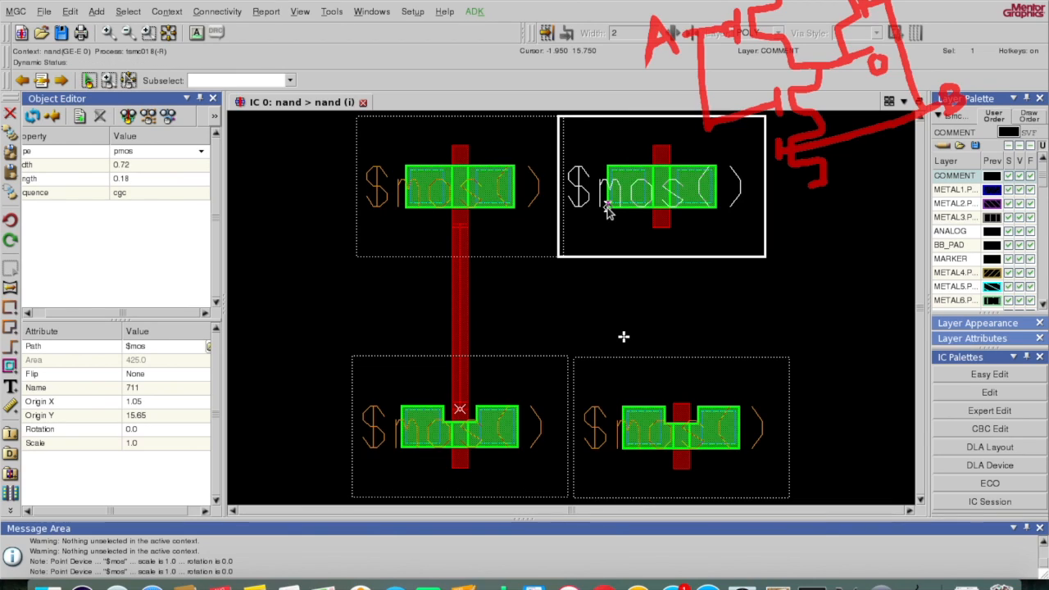
Step: Start a metal1 path with m and cancel it
key(F2)
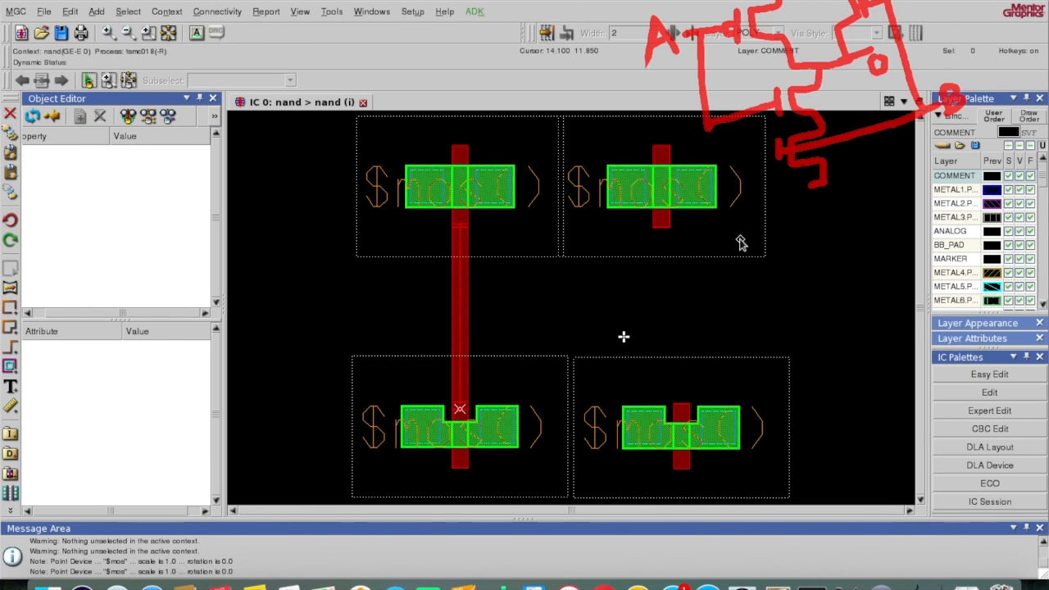
key(space)
text(m)
key(Return)
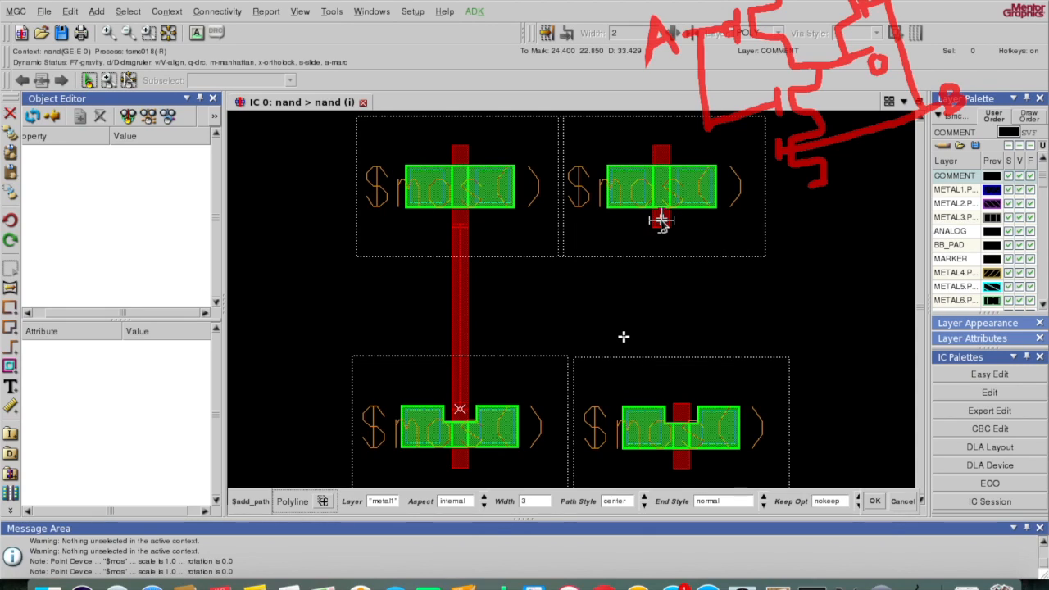
key(Escape)
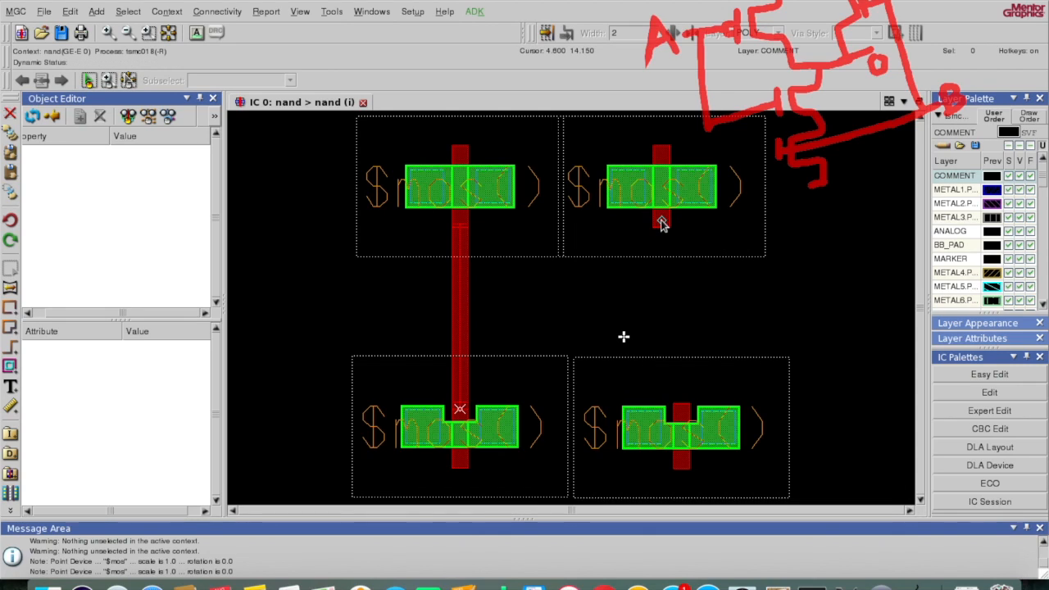
Step: Draw a poly path from the upper-right pmos gate stub down to the lower-right nmos gate
key(space)
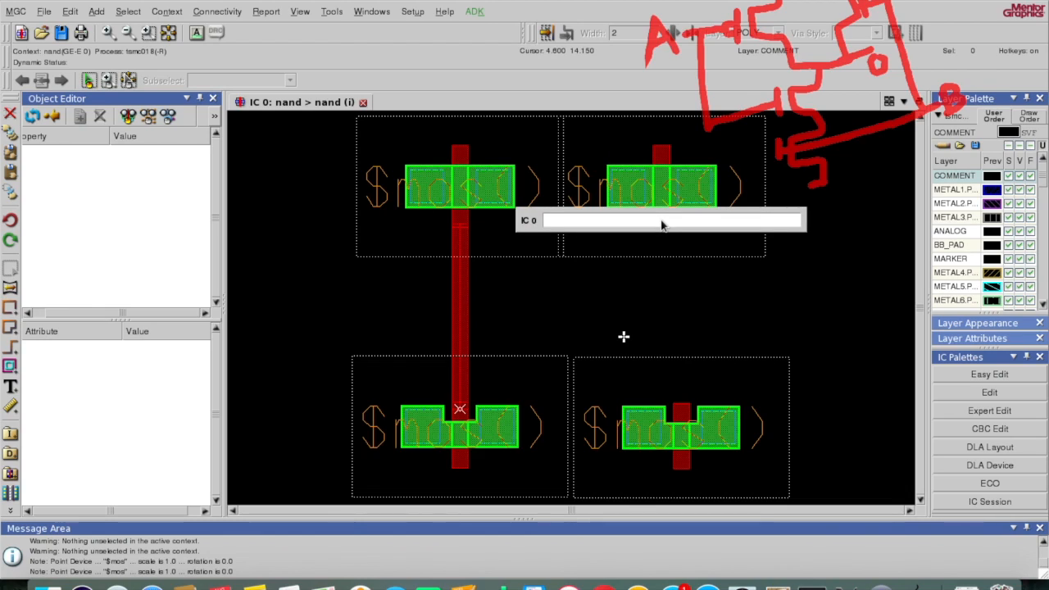
text(p)
key(Return)
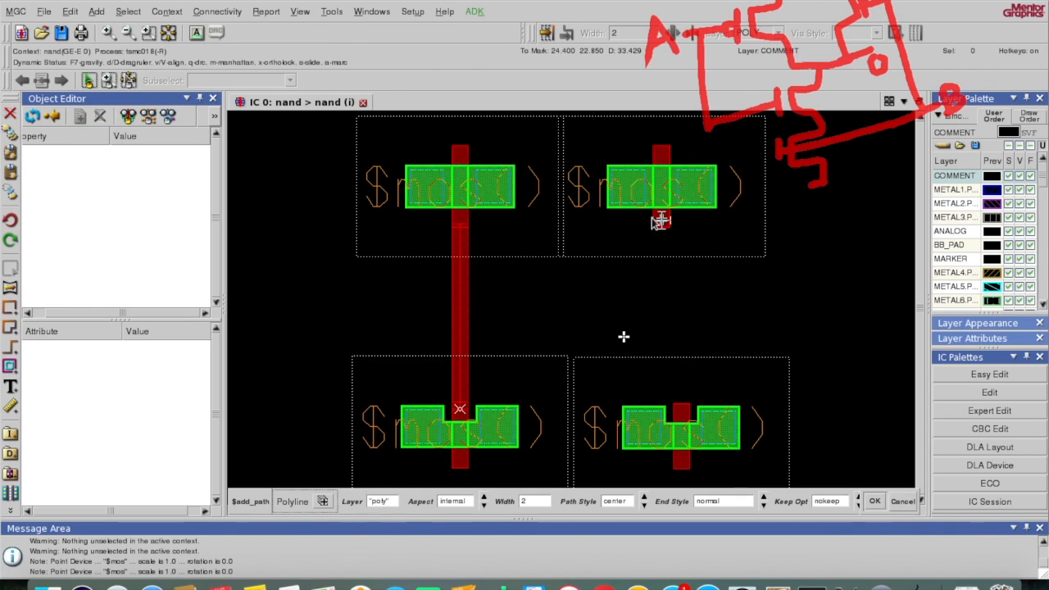
click(149, 33)
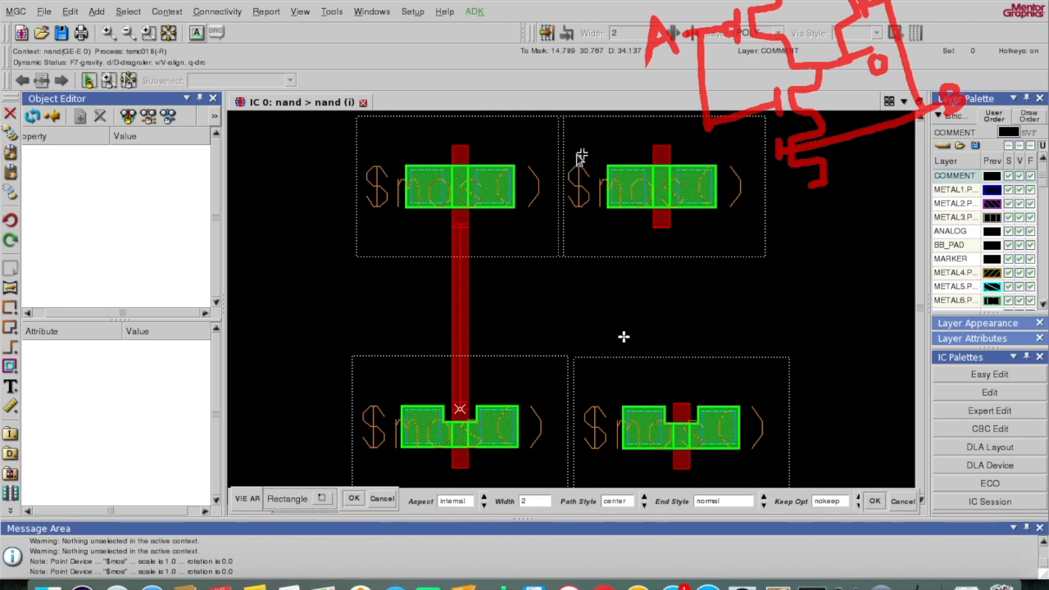
drag(548, 125, 792, 368)
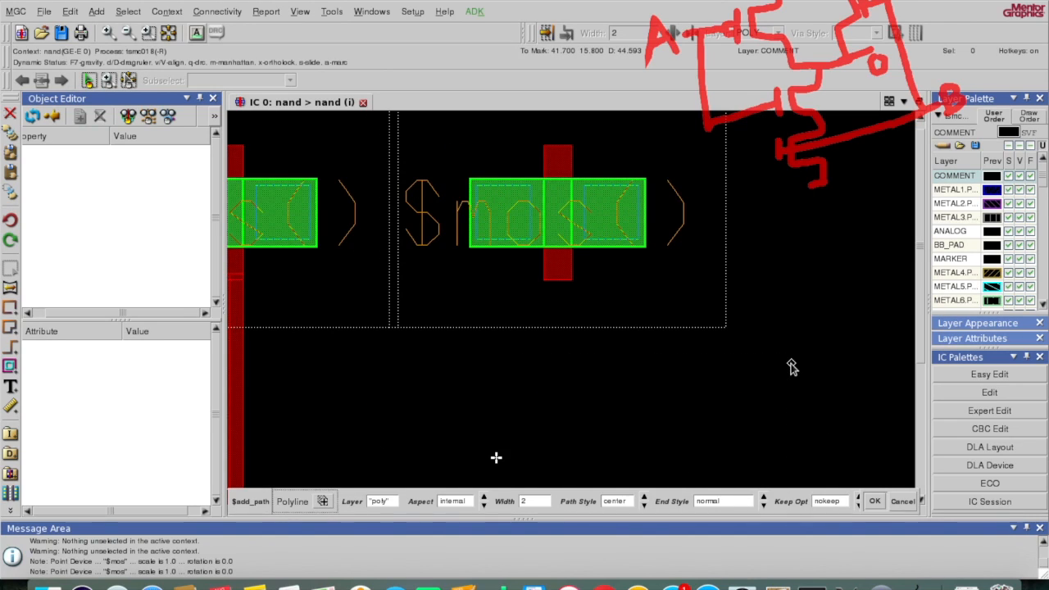
click(558, 265)
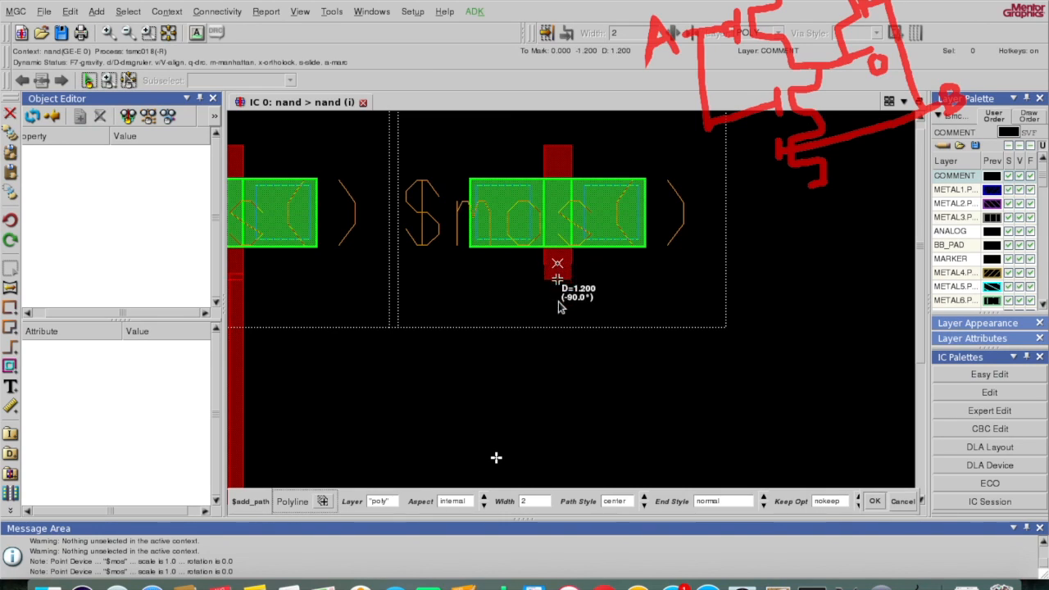
click(924, 500)
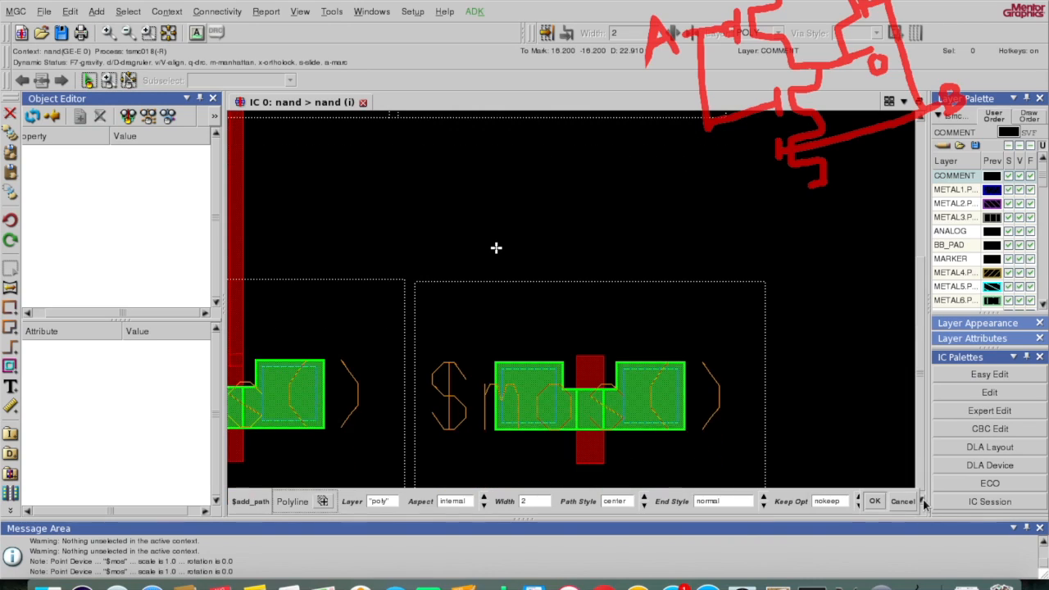
double_click(558, 361)
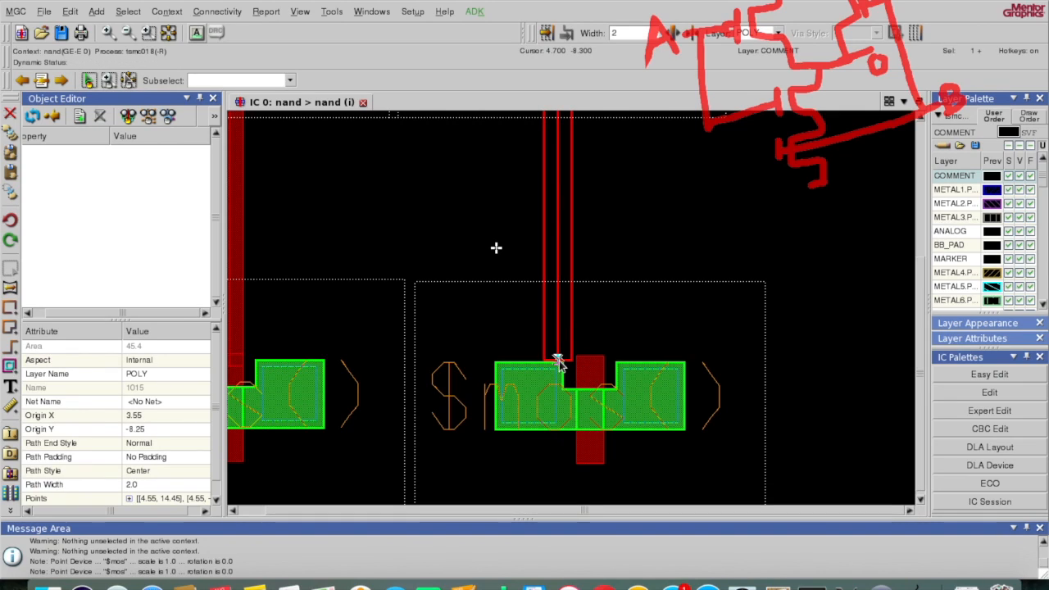
key(F2)
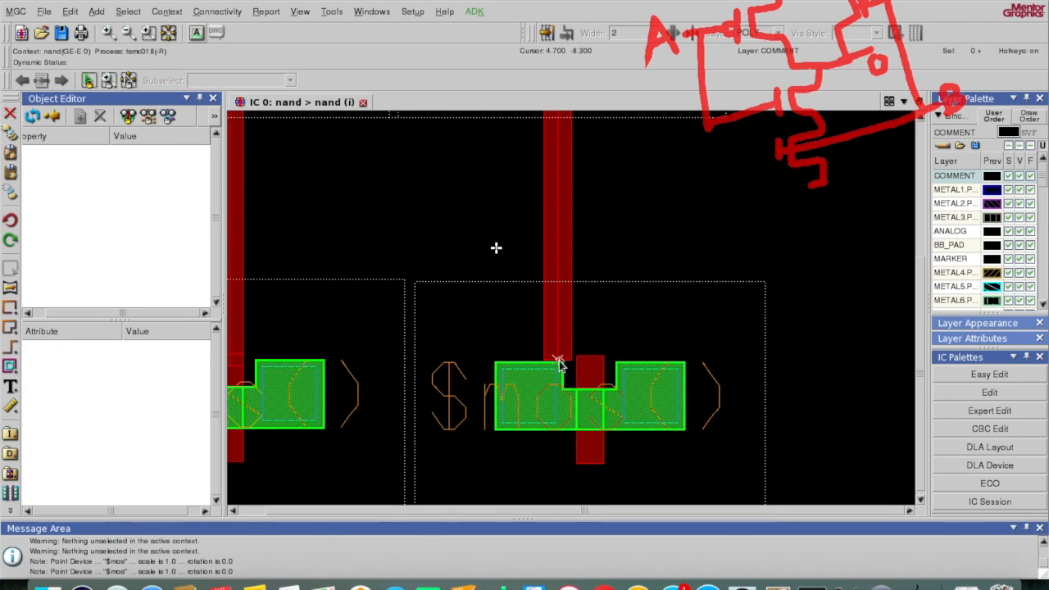
Step: Move the lower-right nmos 2.4 left under the poly path, verify the gate junction, and fit the view
click(666, 284)
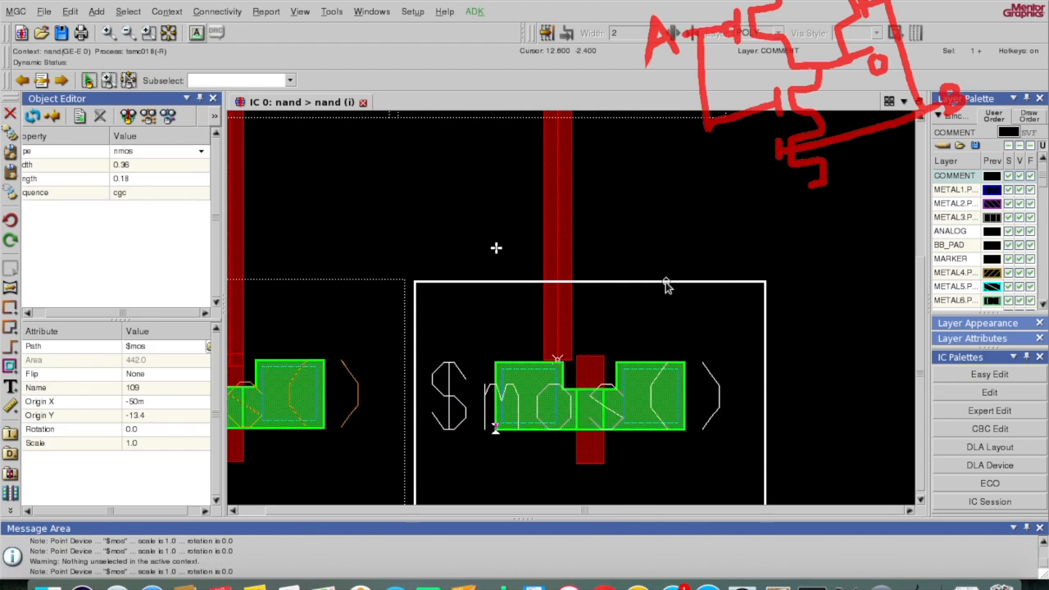
key(m)
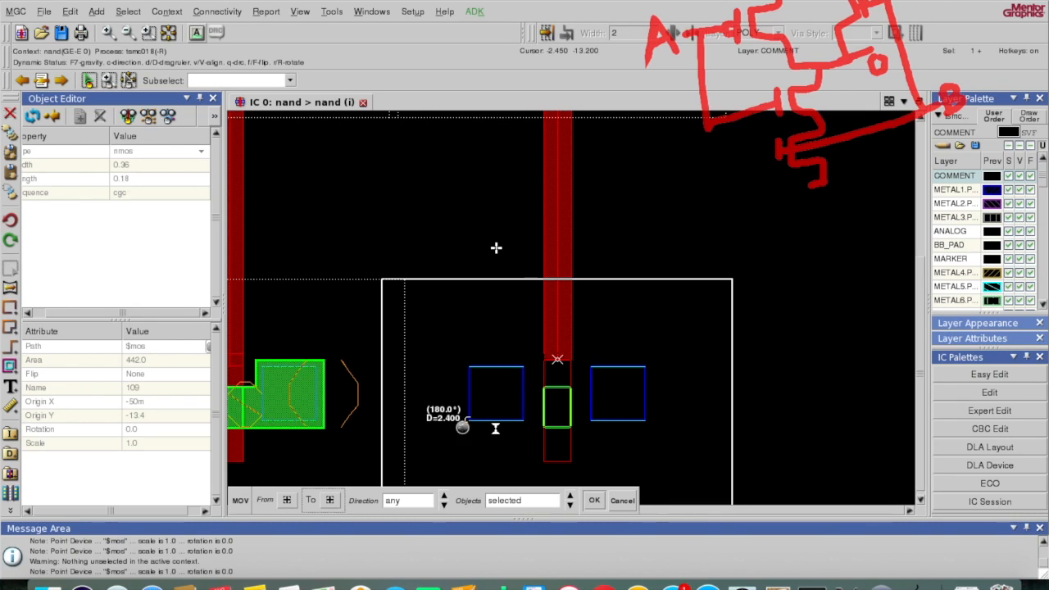
click(462, 427)
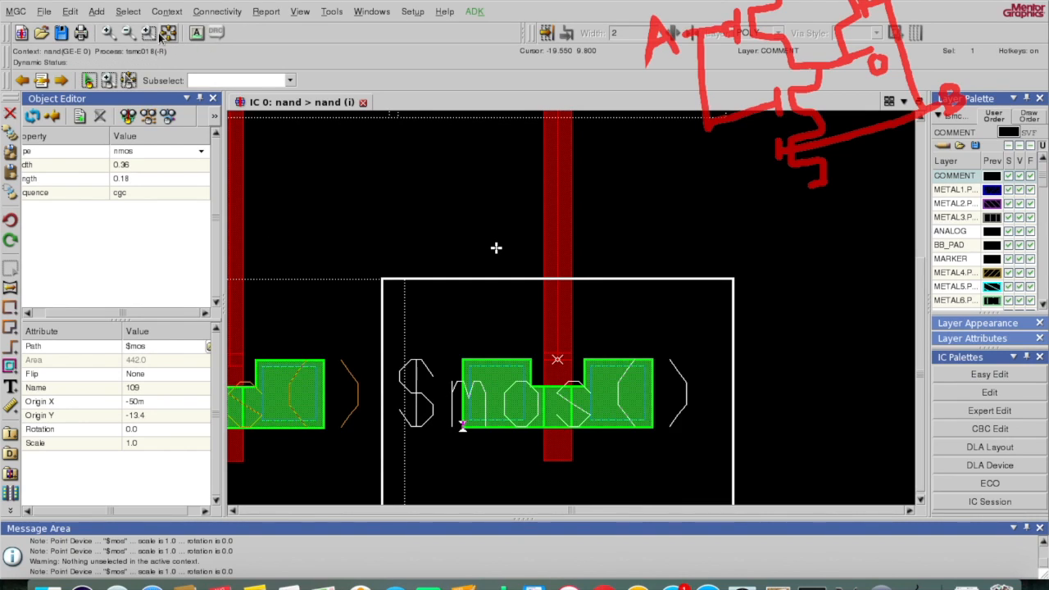
click(149, 32)
drag(509, 328, 642, 420)
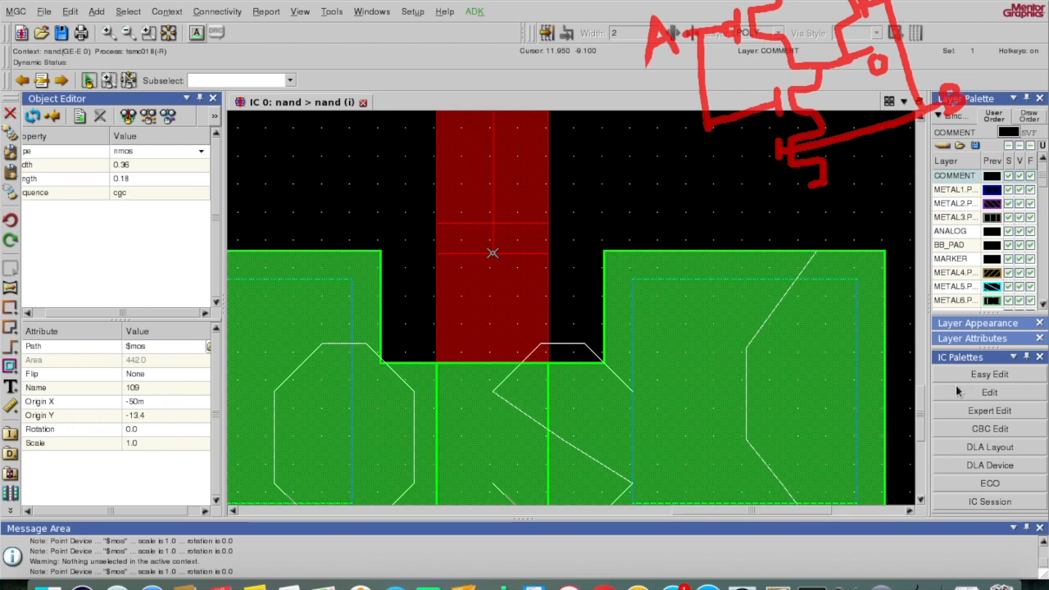
drag(921, 420, 859, 266)
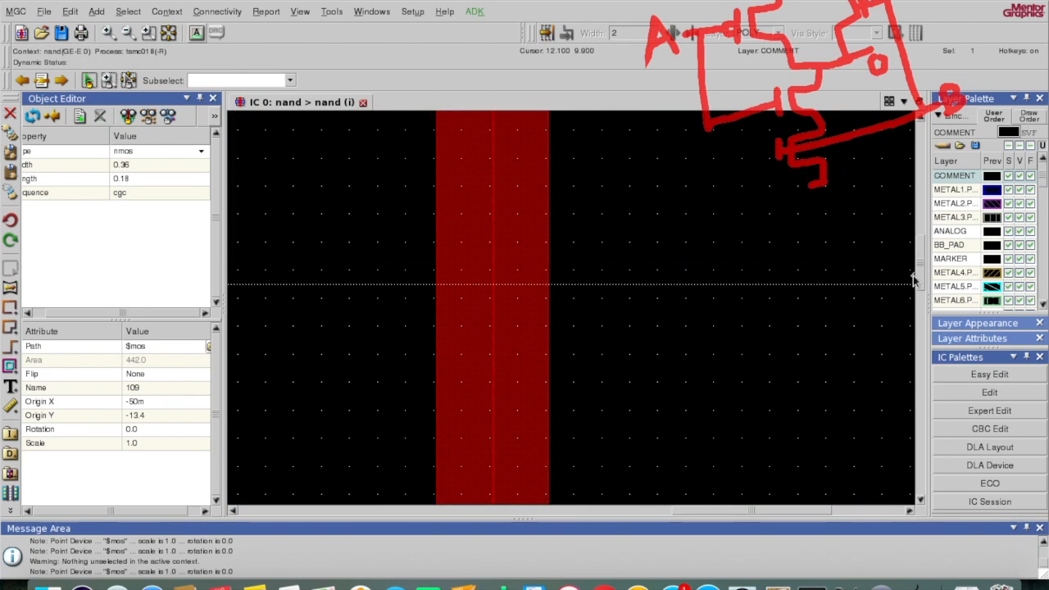
drag(920, 278, 920, 233)
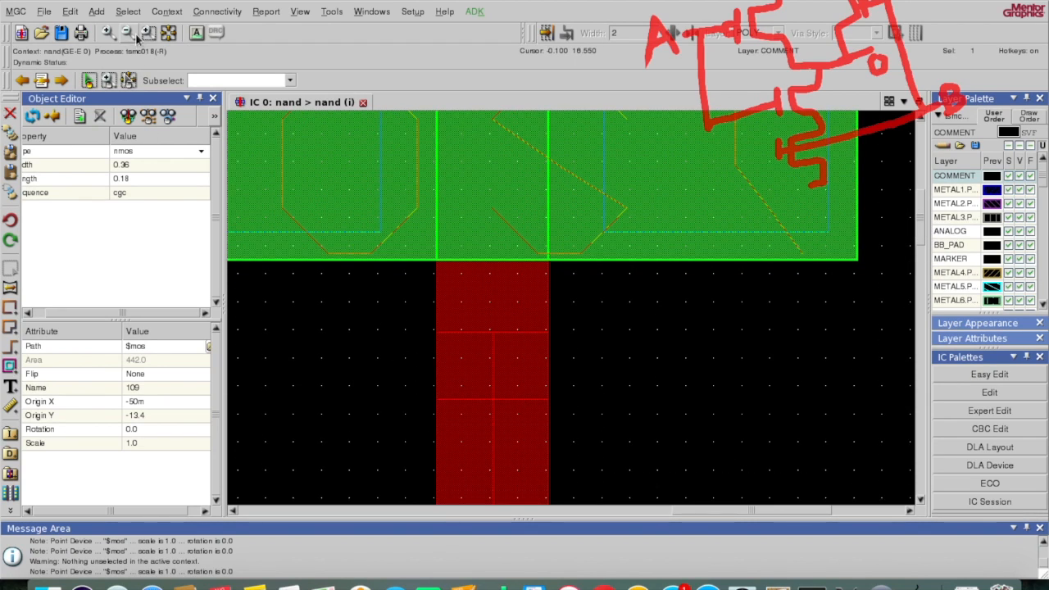
click(168, 35)
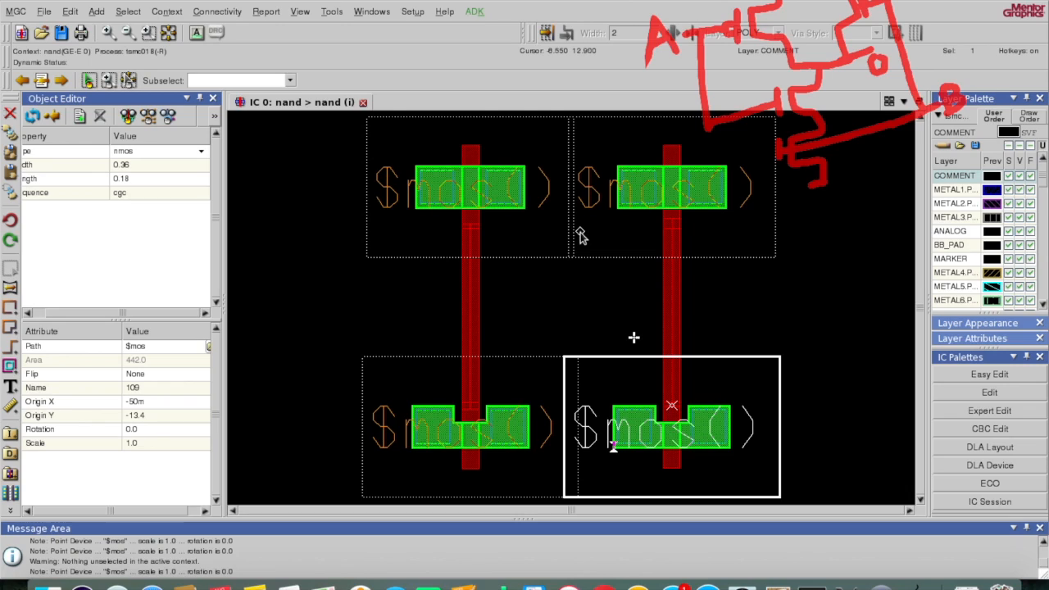
click(571, 391)
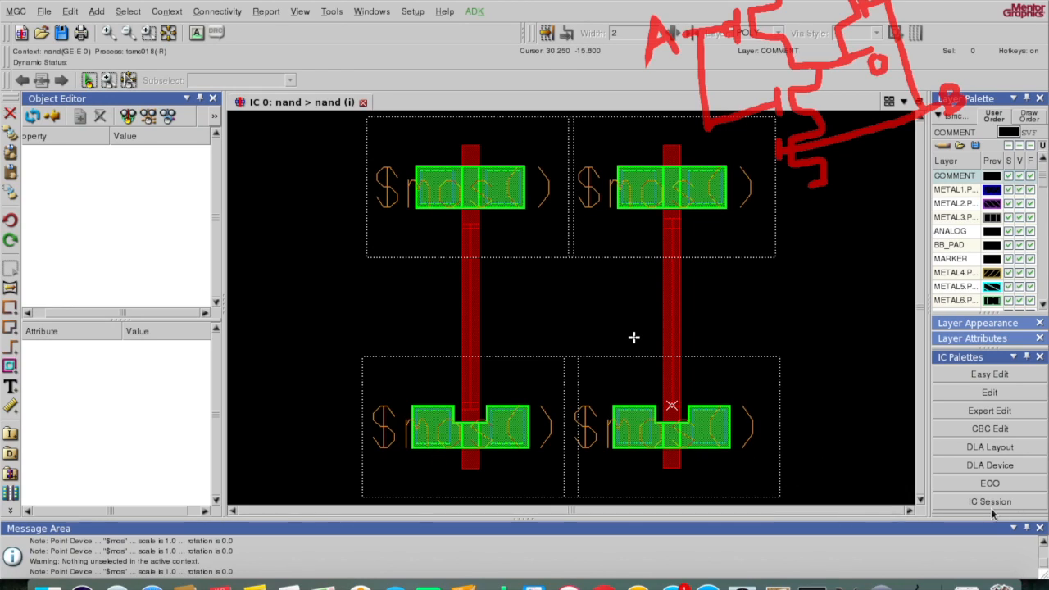
Step: Draw a width-3 metal1 path from the lower-left nmos's left diffusion down below the cell
scroll(922, 503, down, 4)
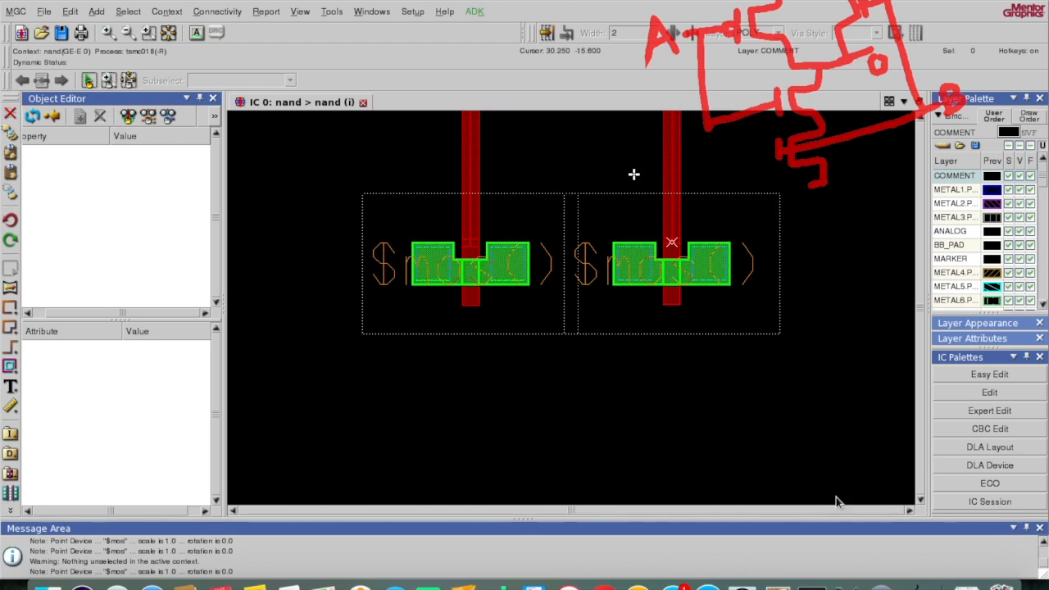
key(space)
text(m)
key(Return)
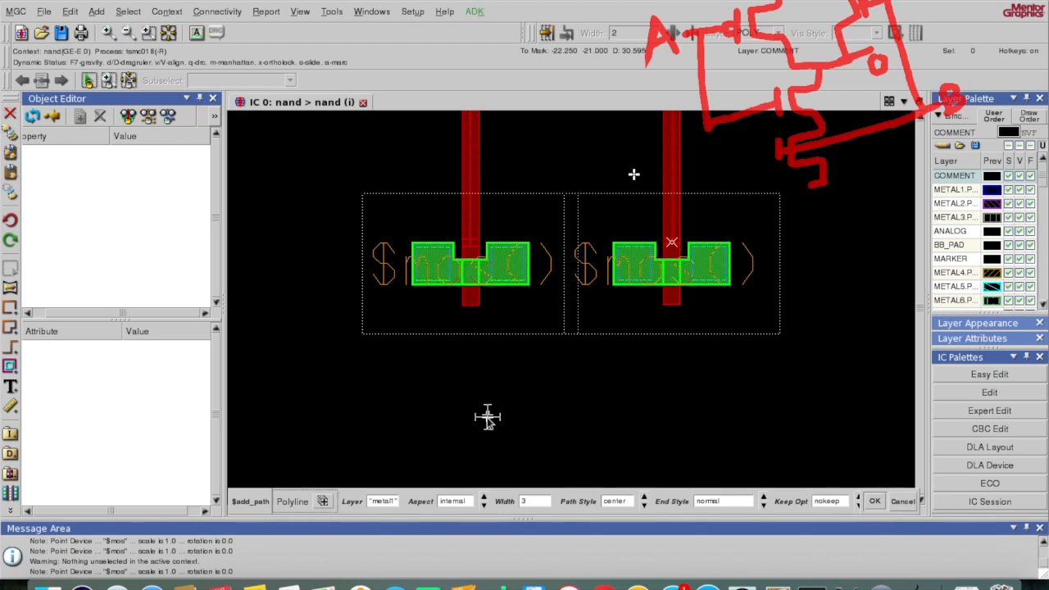
click(432, 267)
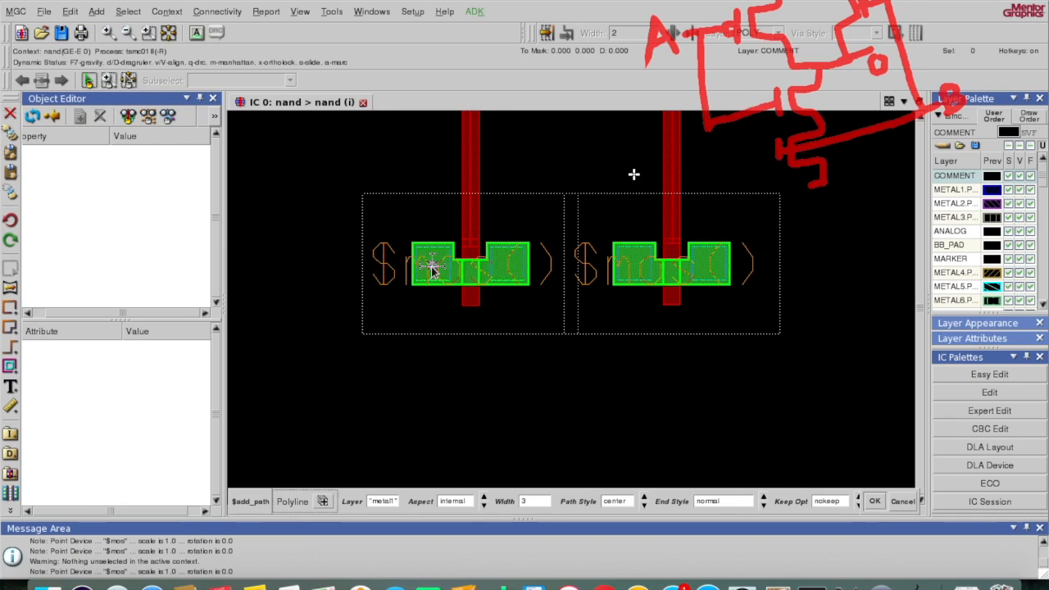
double_click(432, 448)
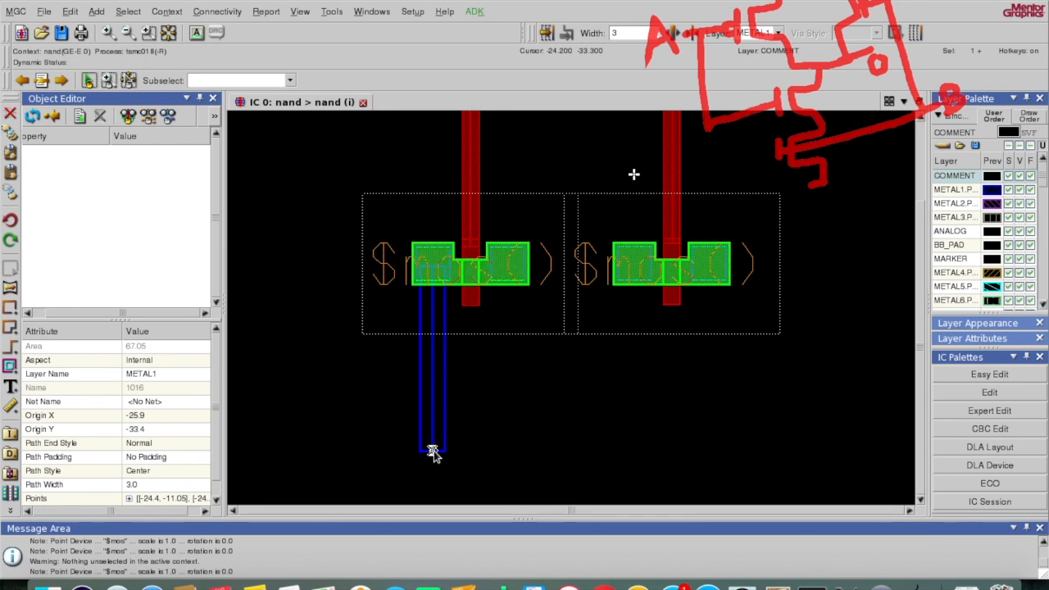
key(F2)
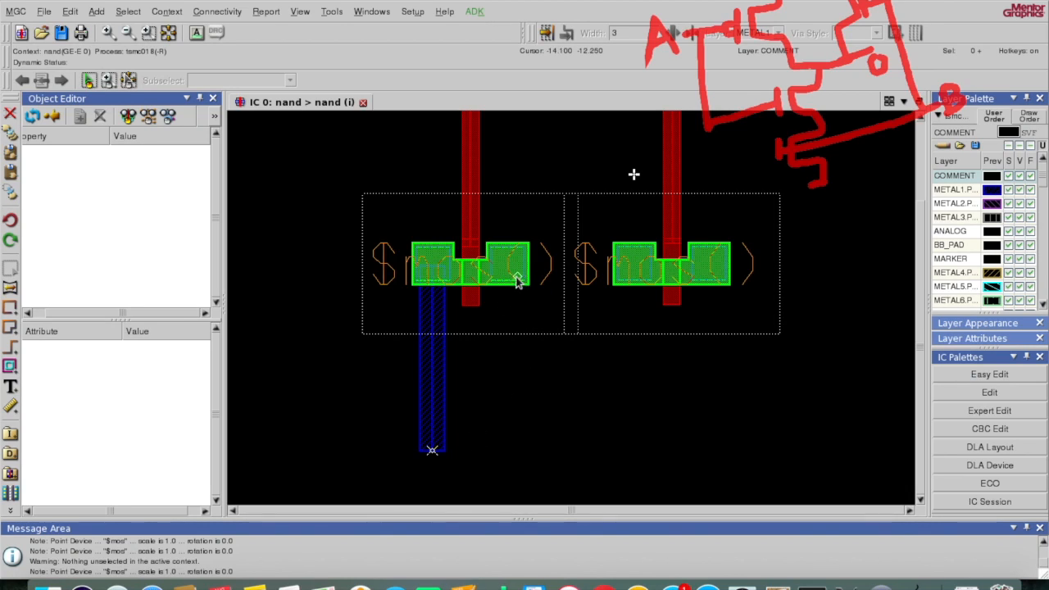
text(metal)
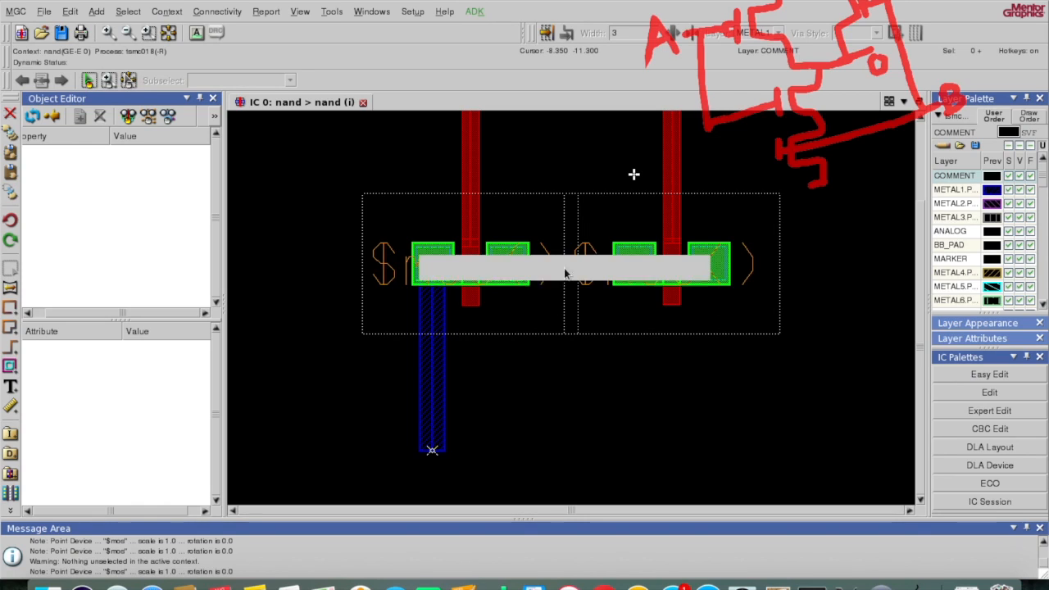
text(1)
key(Return)
Step: Draw a horizontal metal1 path from the left nmos's right diffusion to the right nmos's left diffusion
click(507, 266)
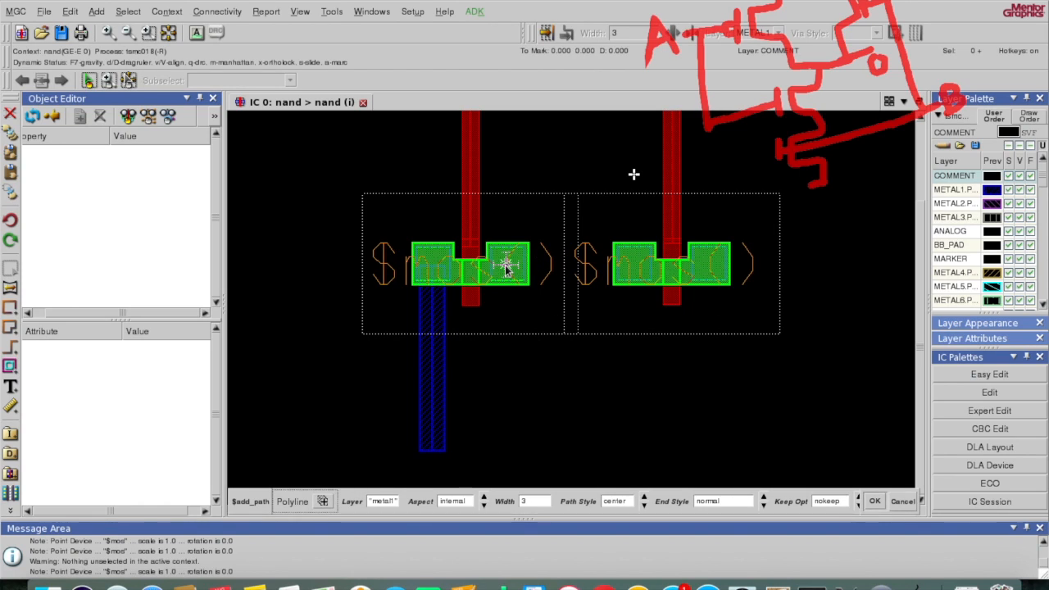
double_click(636, 264)
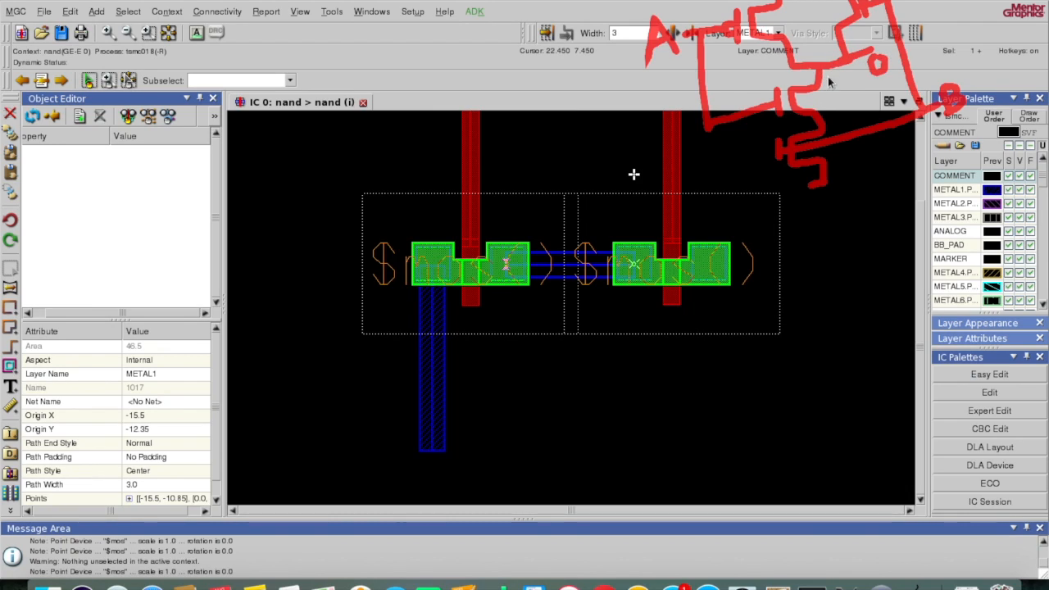
click(781, 122)
drag(925, 223, 910, 136)
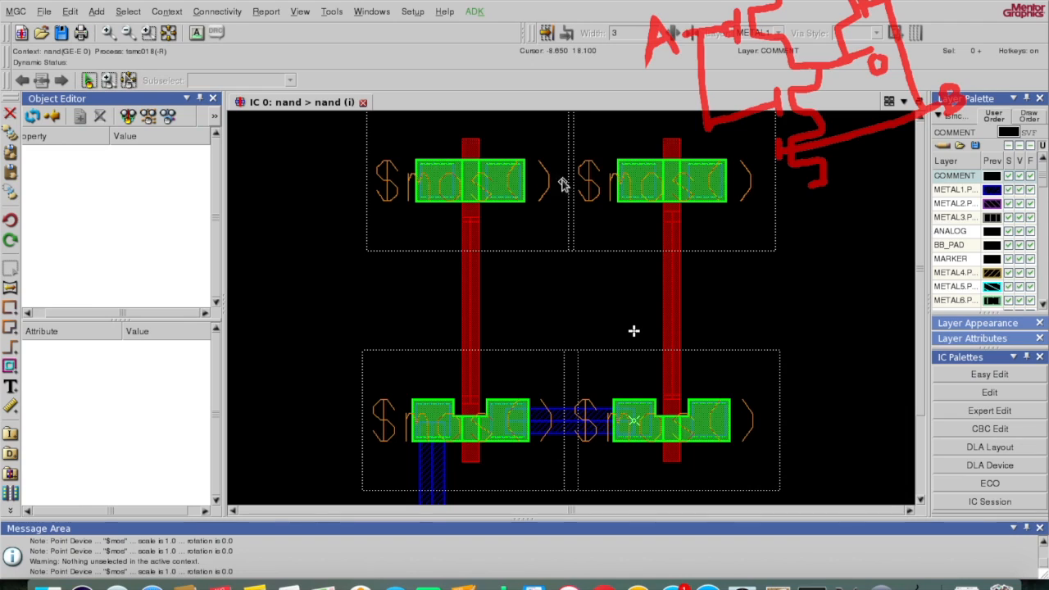
Step: Draw a horizontal metal1 path linking the inner diffusions of the two pmos devices
key(space)
text(metal1)
key(Return)
click(509, 181)
double_click(636, 183)
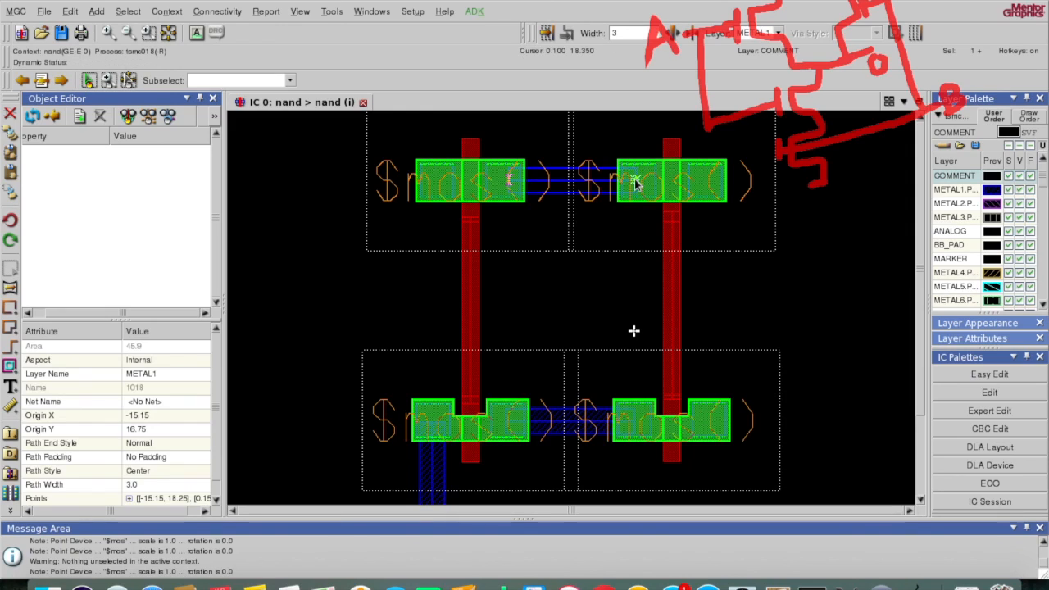
key(F2)
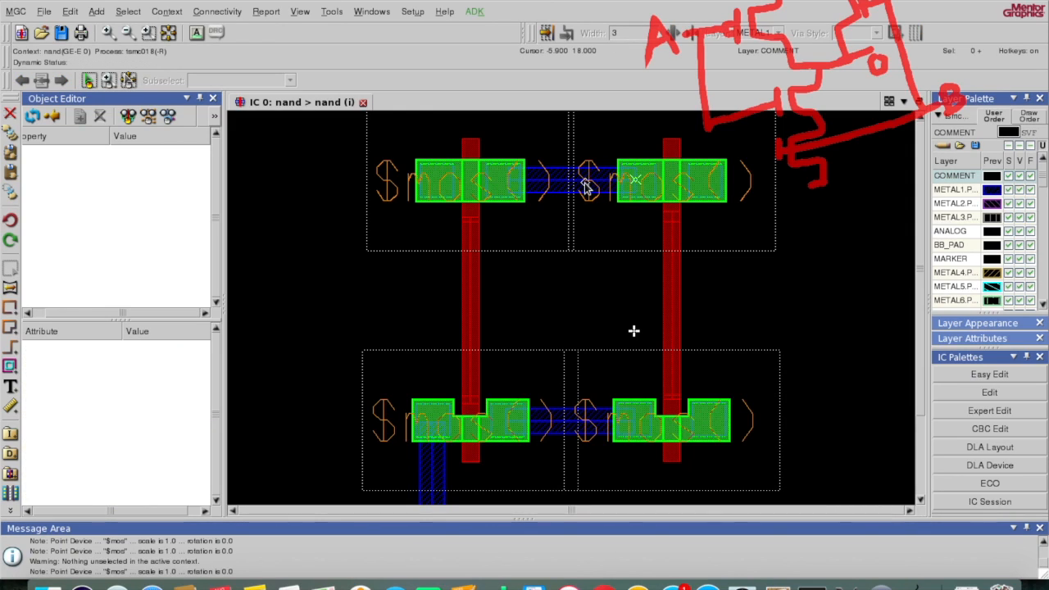
Step: Run a vertical metal1 path upward from the middle of that link above the pmos pair
key(space)
text(metal1)
key(Return)
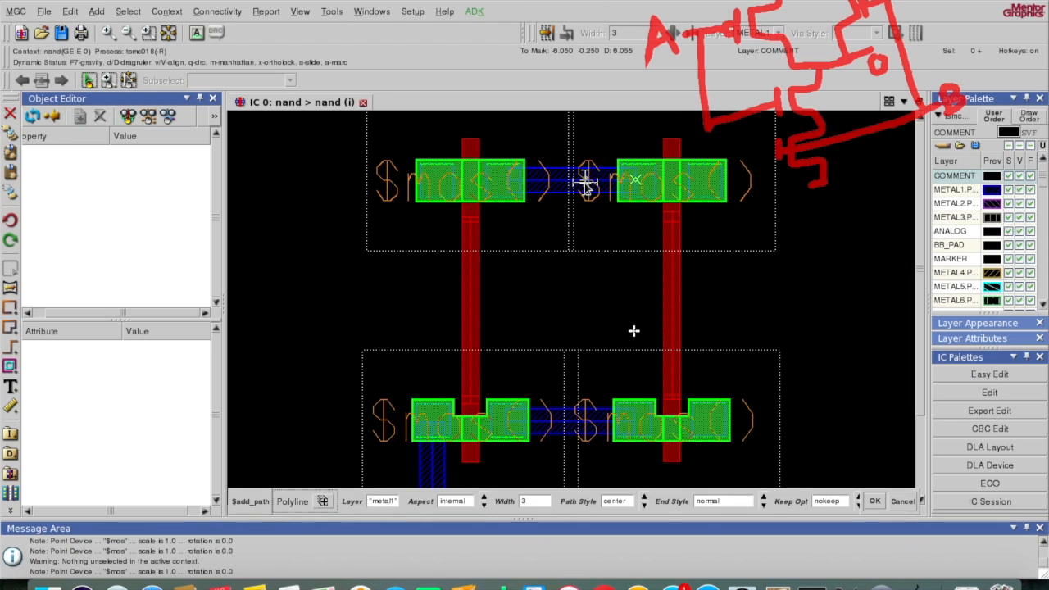
click(922, 116)
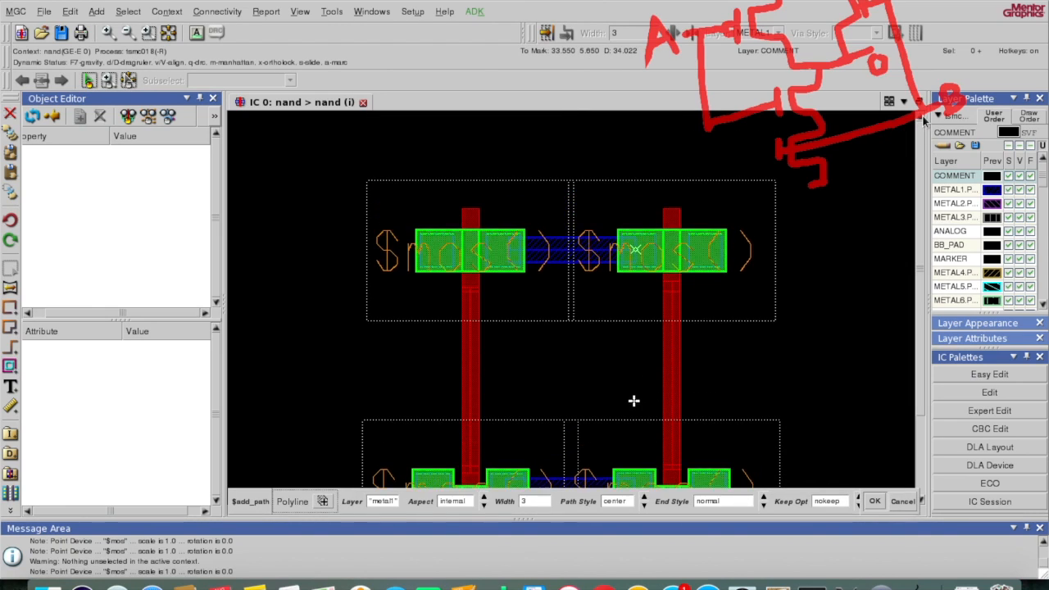
click(571, 298)
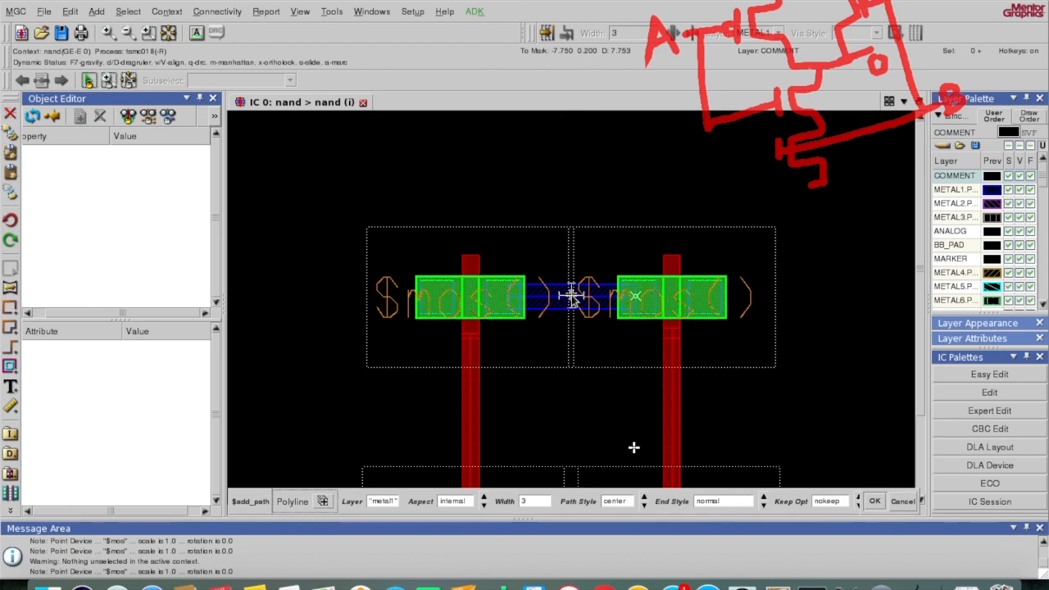
double_click(572, 130)
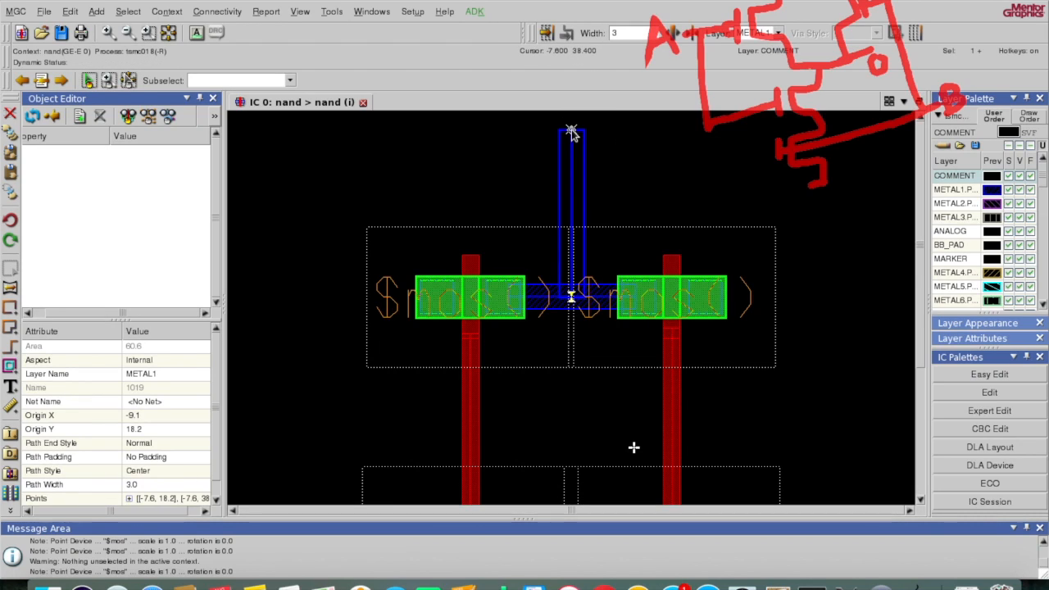
key(F2)
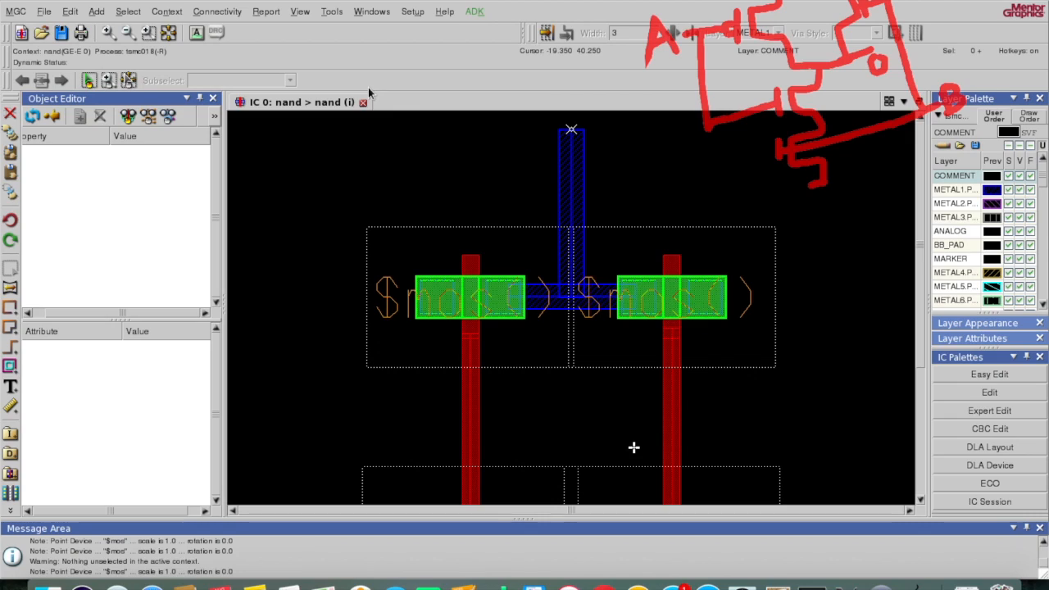
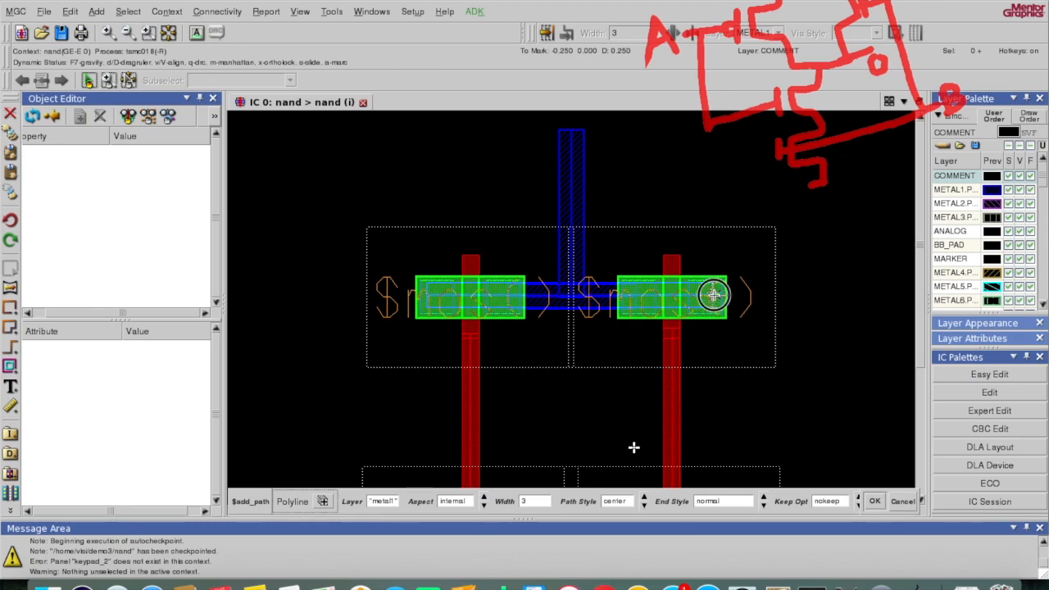
Step: Deselect everything, leaving the width-3 metal1 path linking the two upper transistors
key(F2)
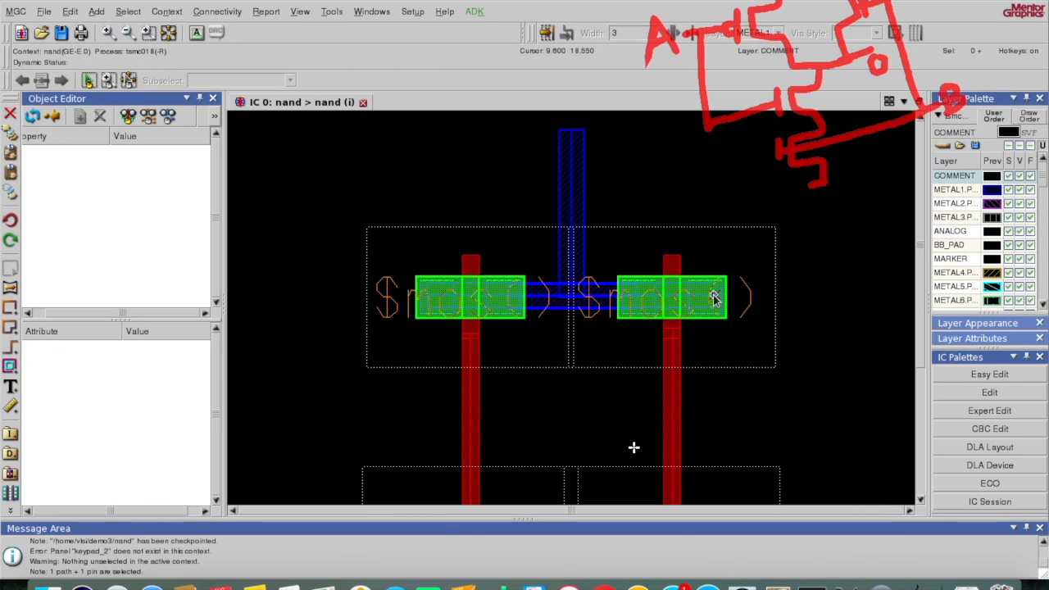
key(F2)
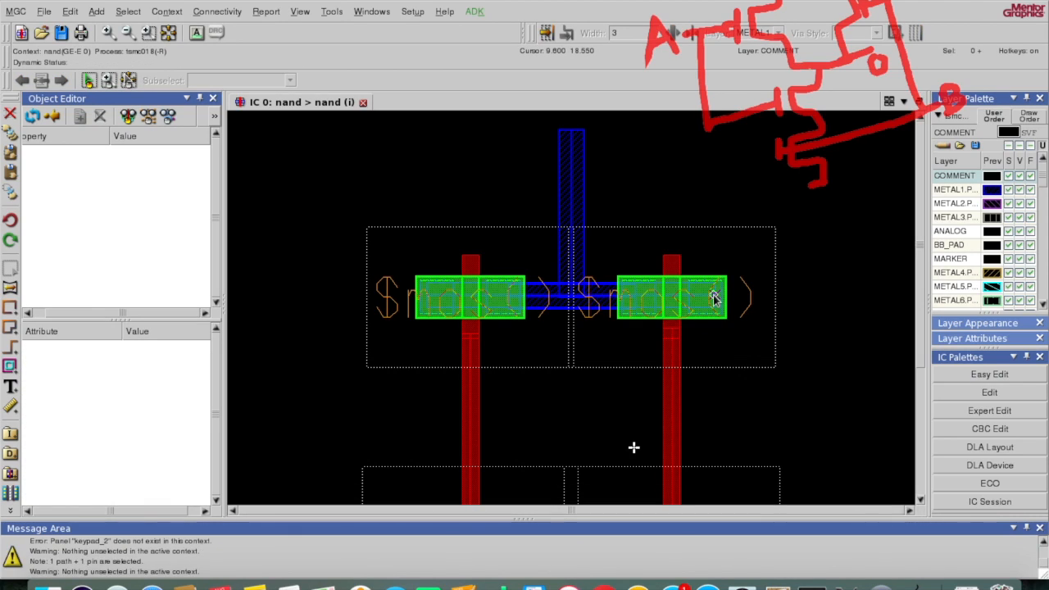
Step: Change the horizontal path between the upper transistors from METAL1 to METAL2, then deselect it
click(460, 304)
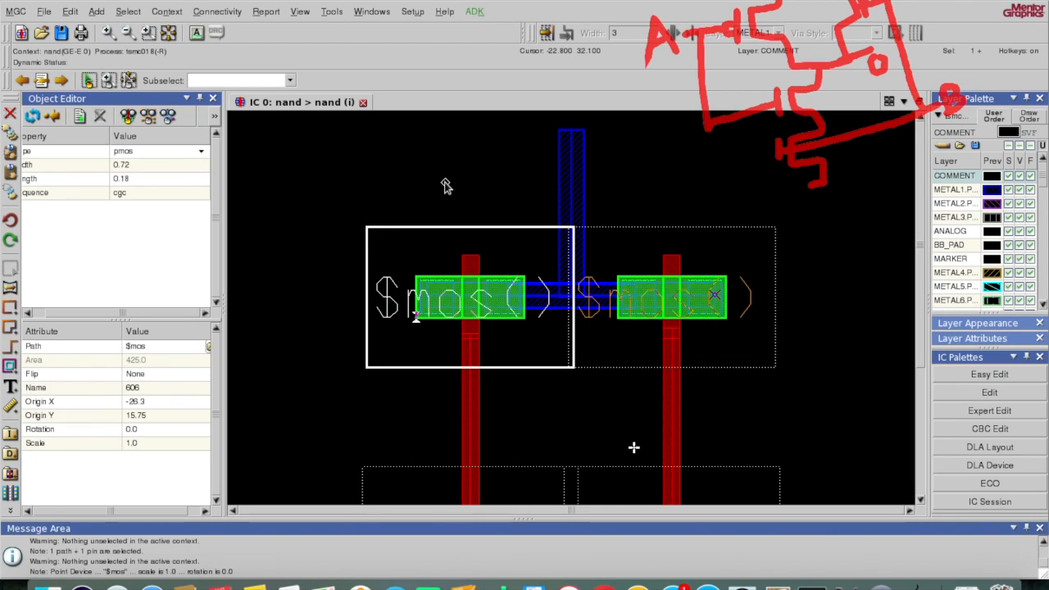
key(F2)
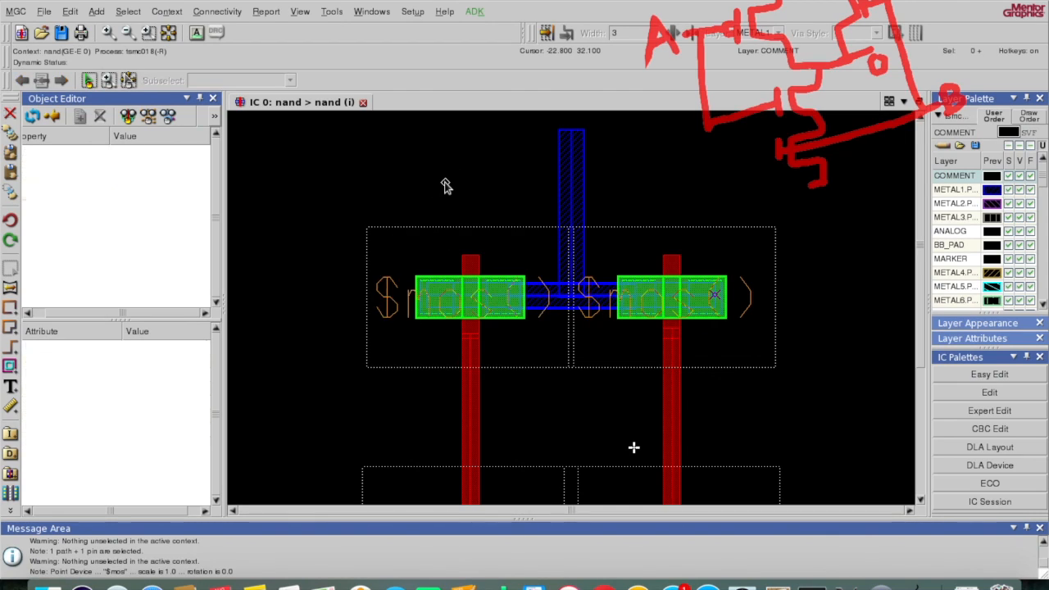
click(469, 310)
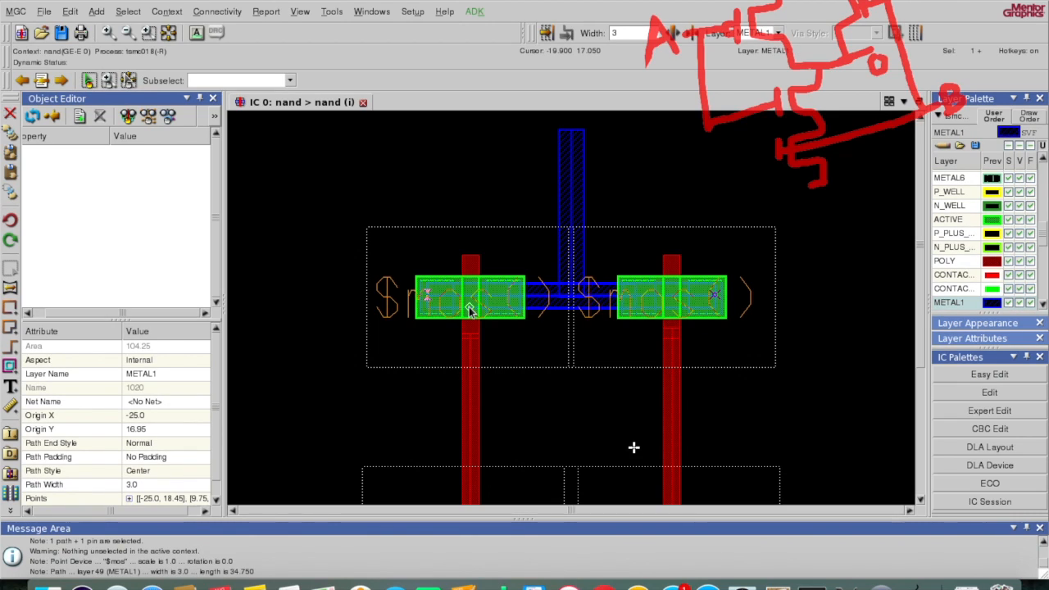
key(q)
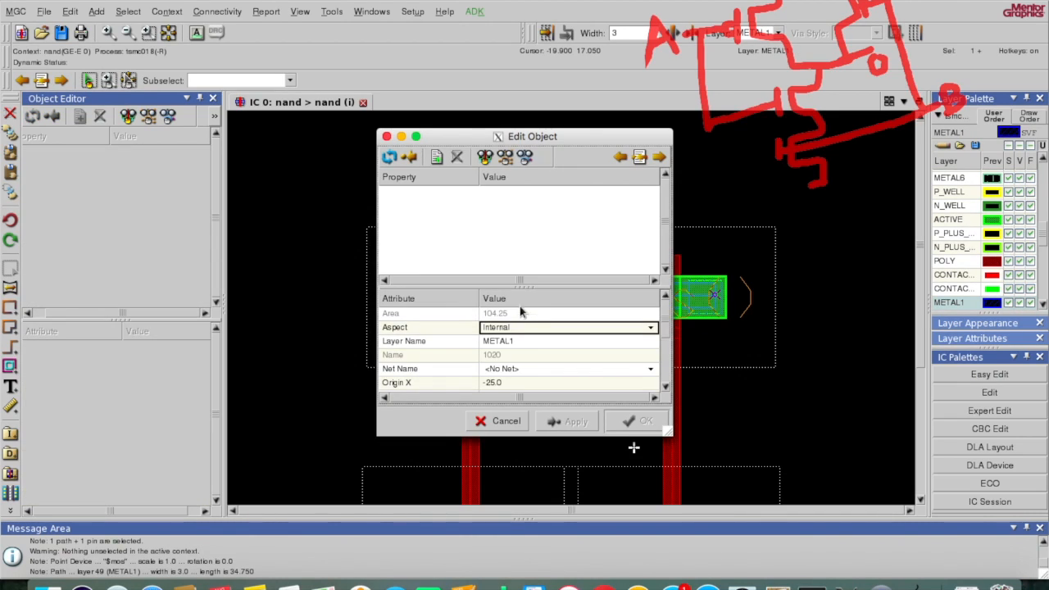
click(521, 340)
click(521, 341)
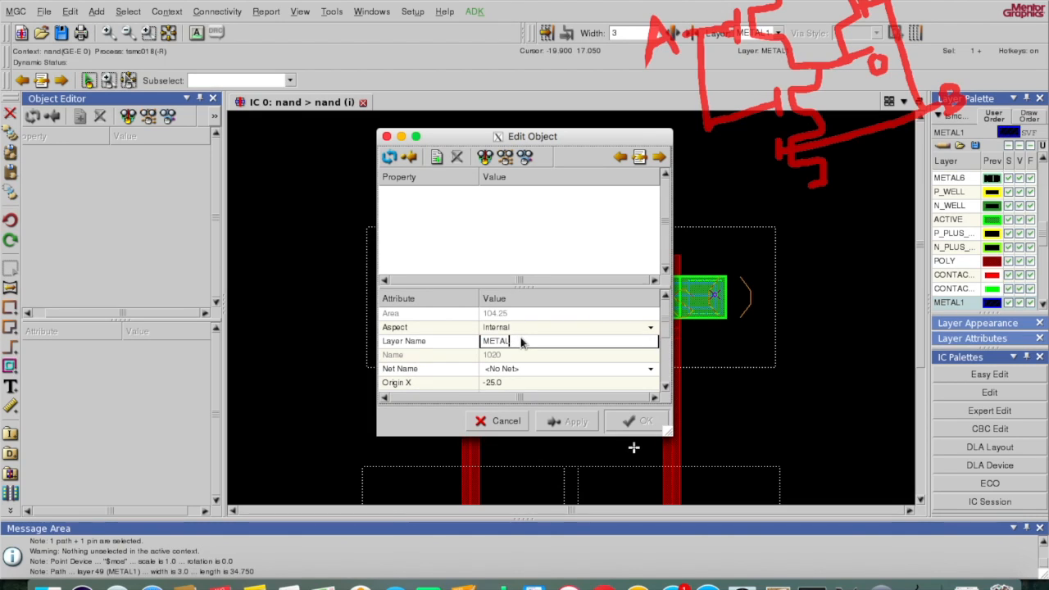
text(2)
click(628, 421)
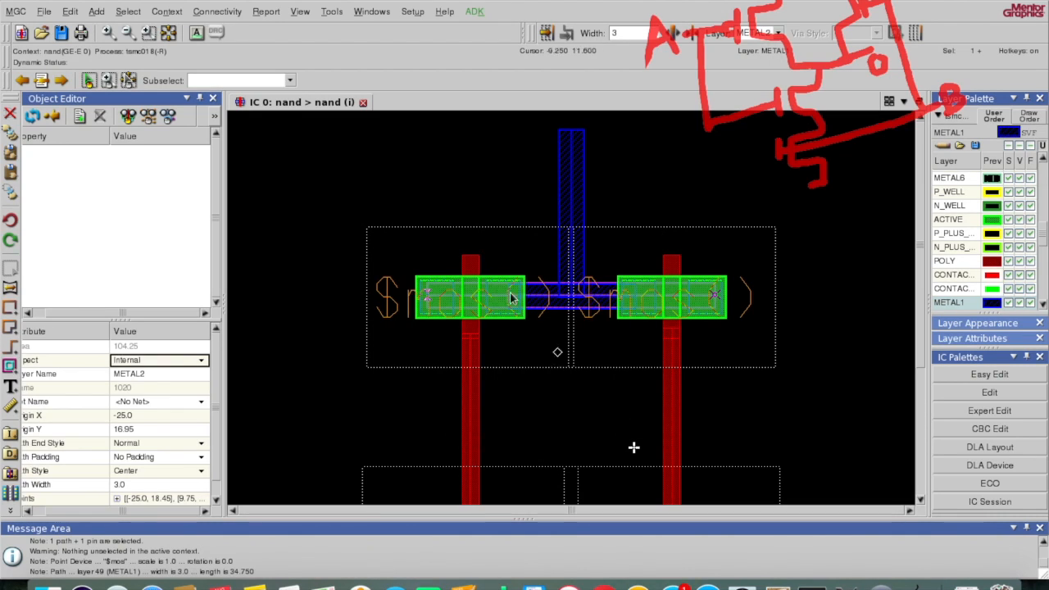
click(548, 325)
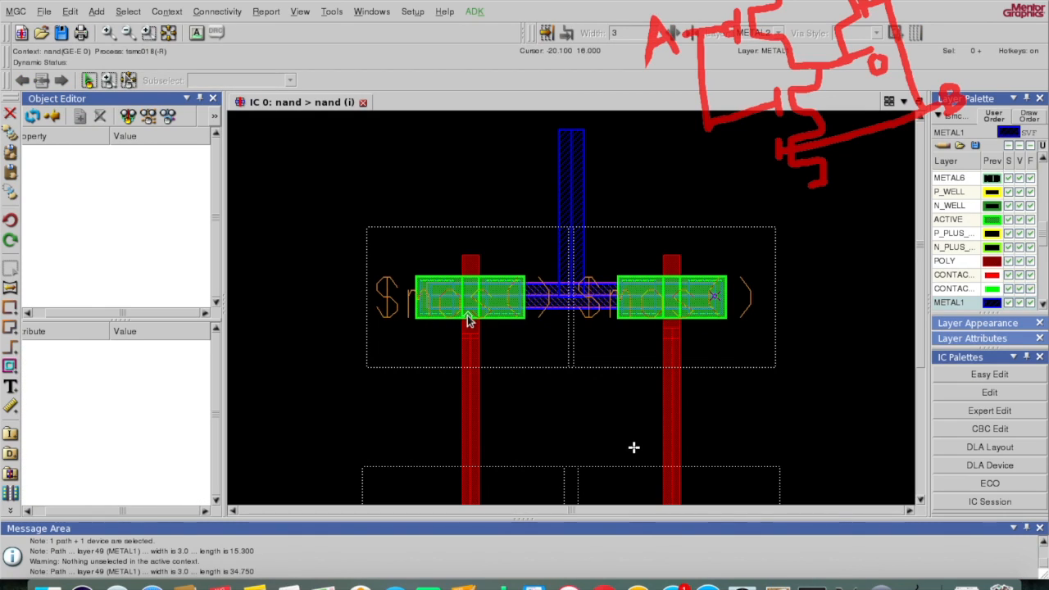
Step: Shift the METAL2 path slightly down-left to origin -25.1, 16.75, then deselect it
click(550, 305)
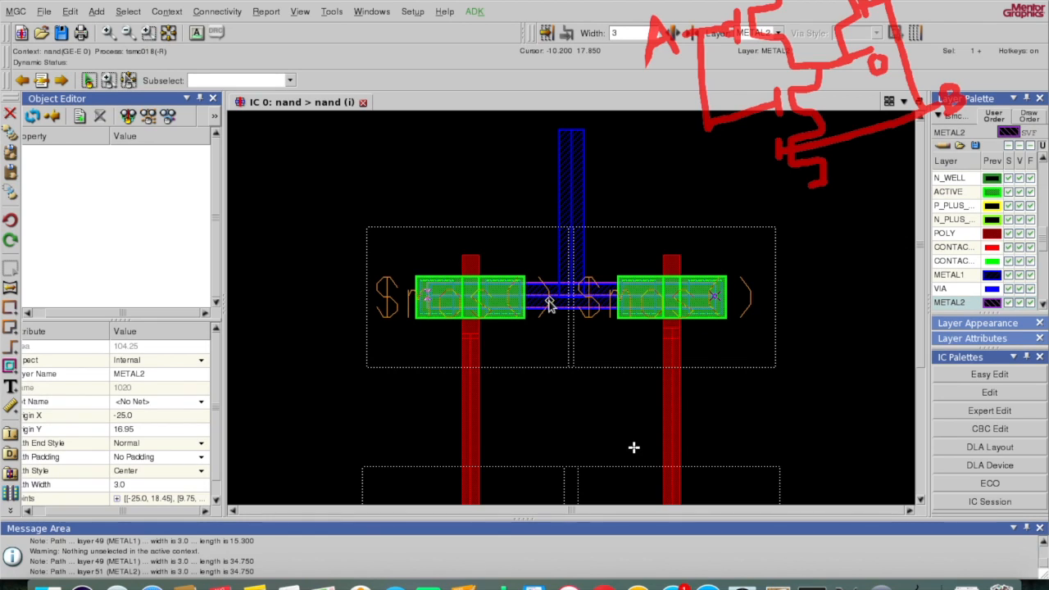
key(m)
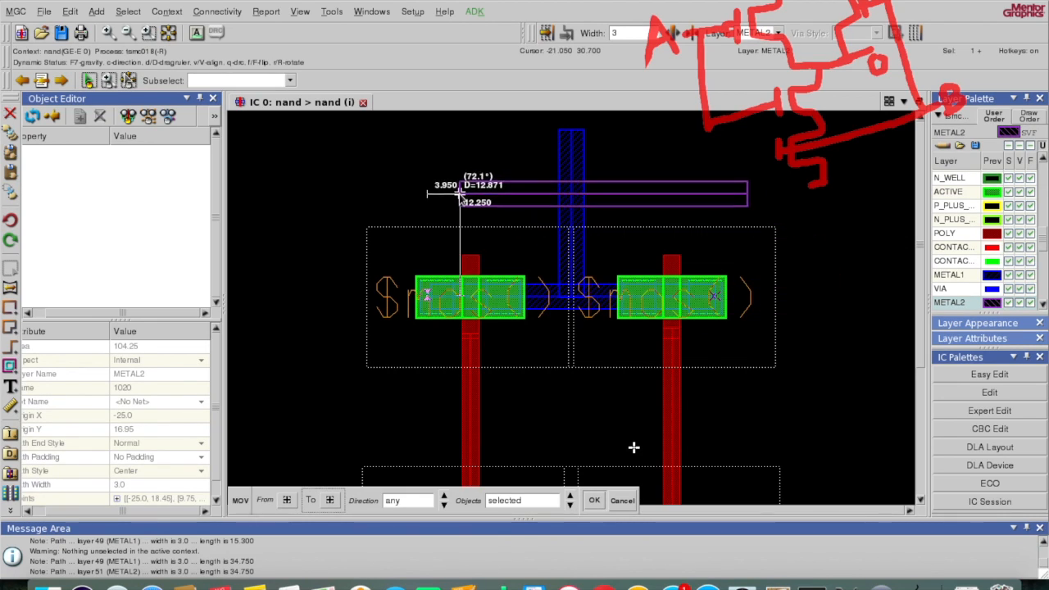
click(427, 302)
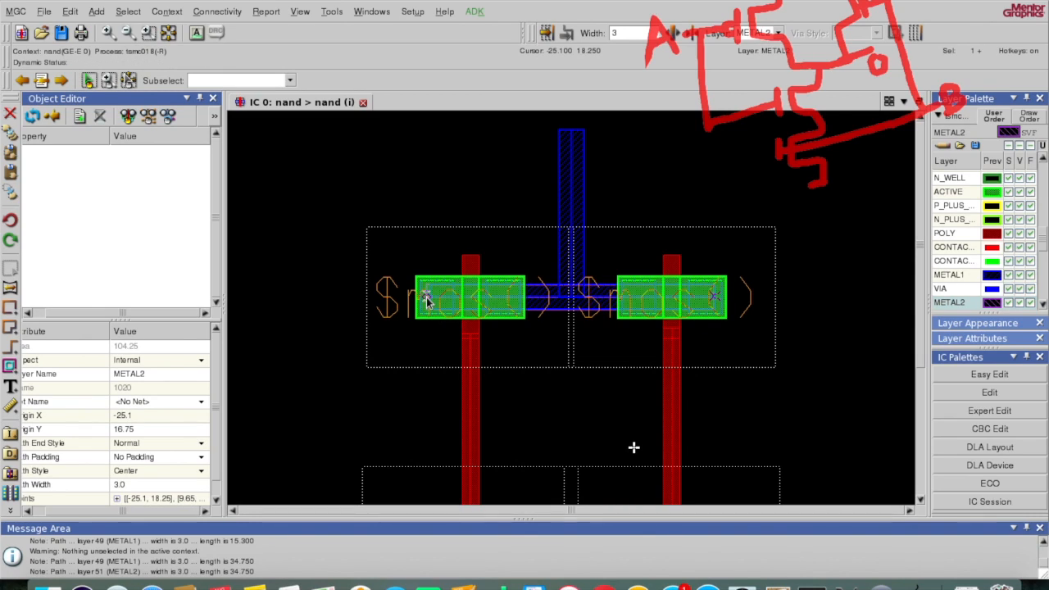
key(F2)
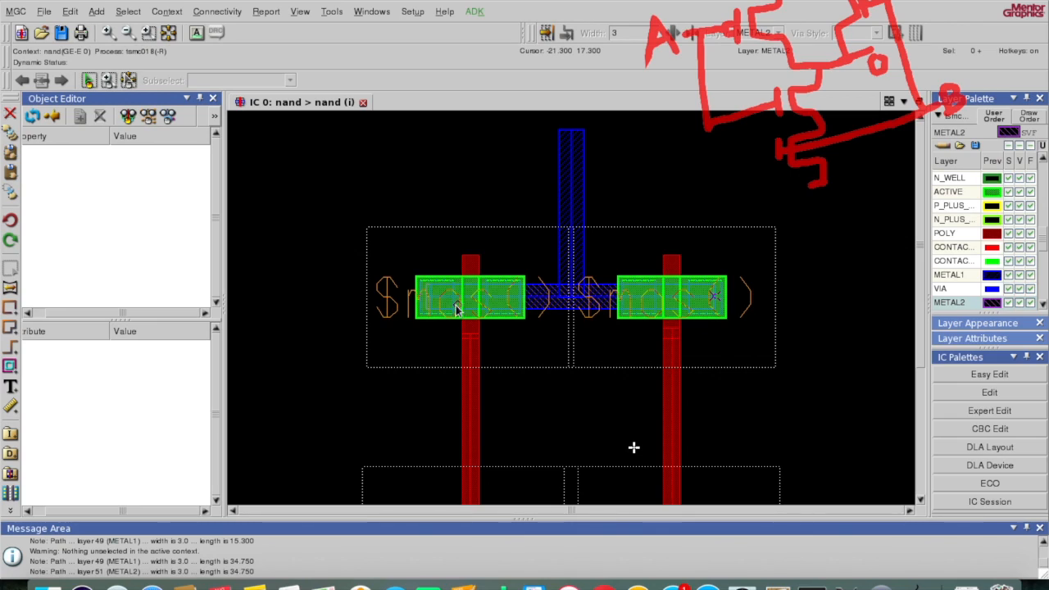
Step: Place a via cell at both the left and right ends of the METAL2 path
key(space)
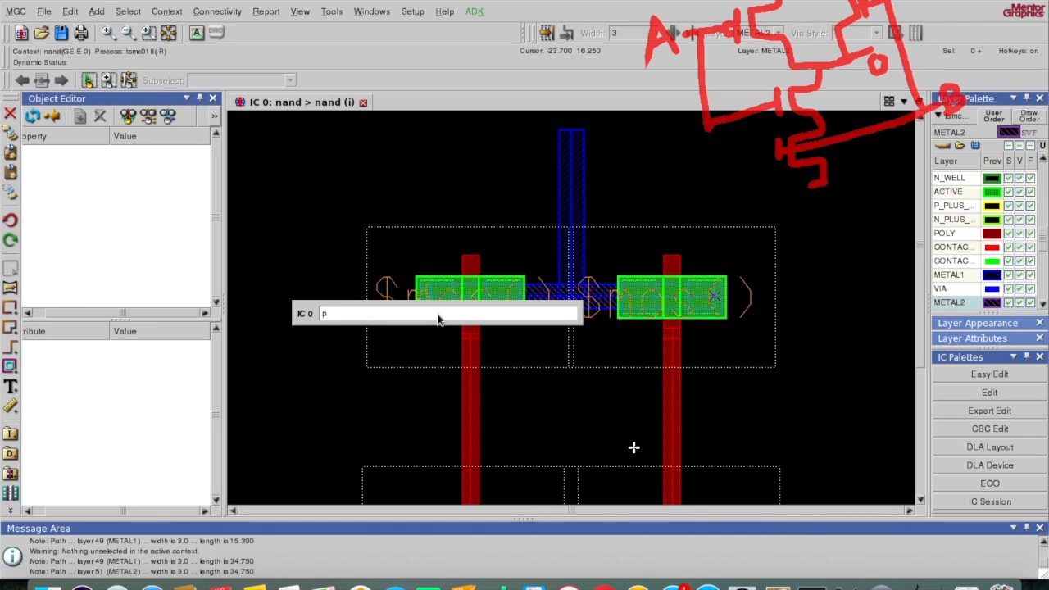
text(pp)
key(Return)
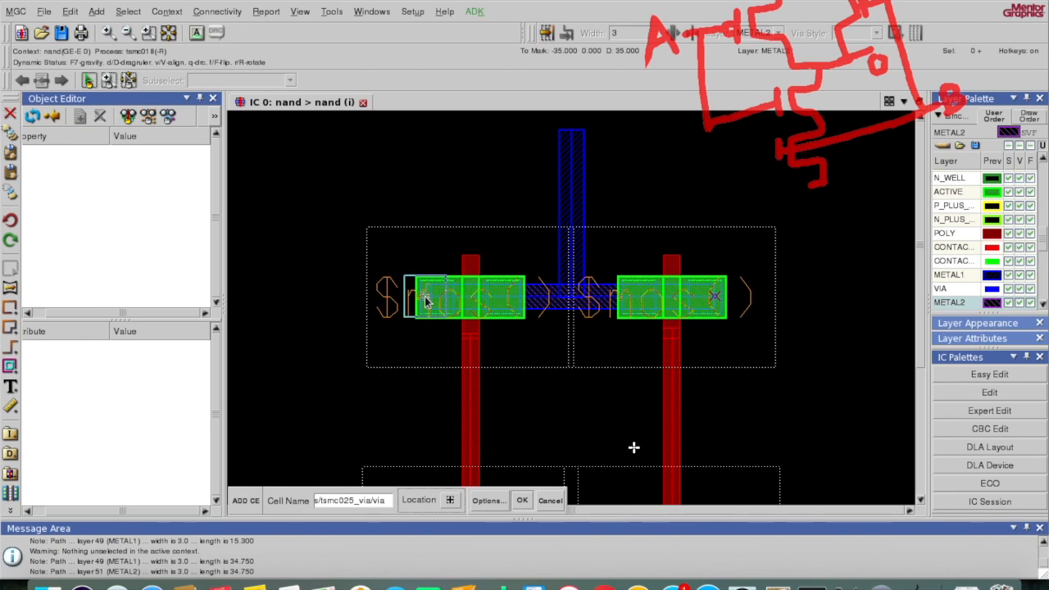
click(425, 300)
key(space)
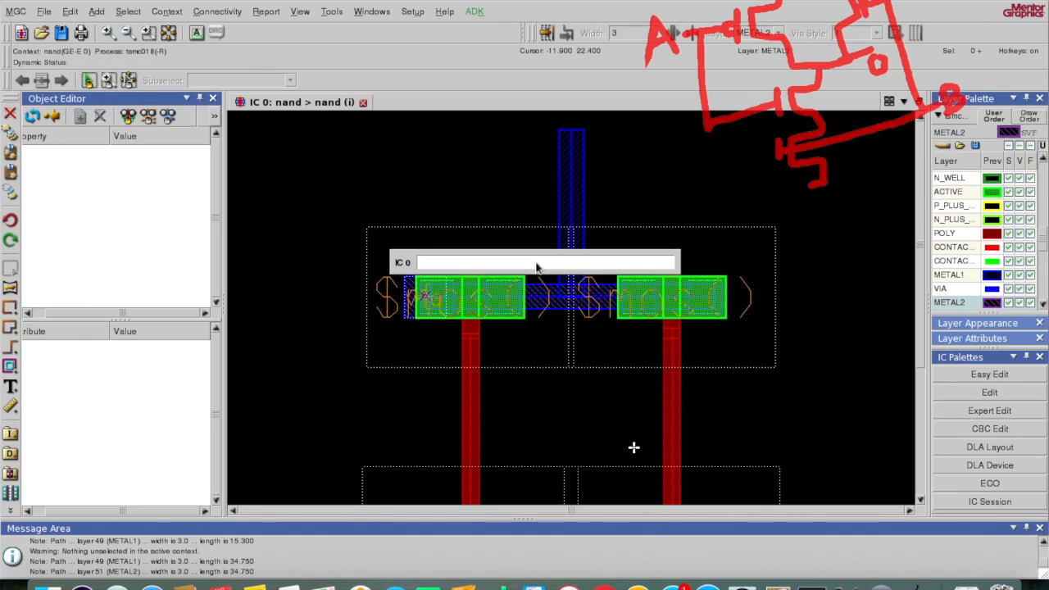
key(Return)
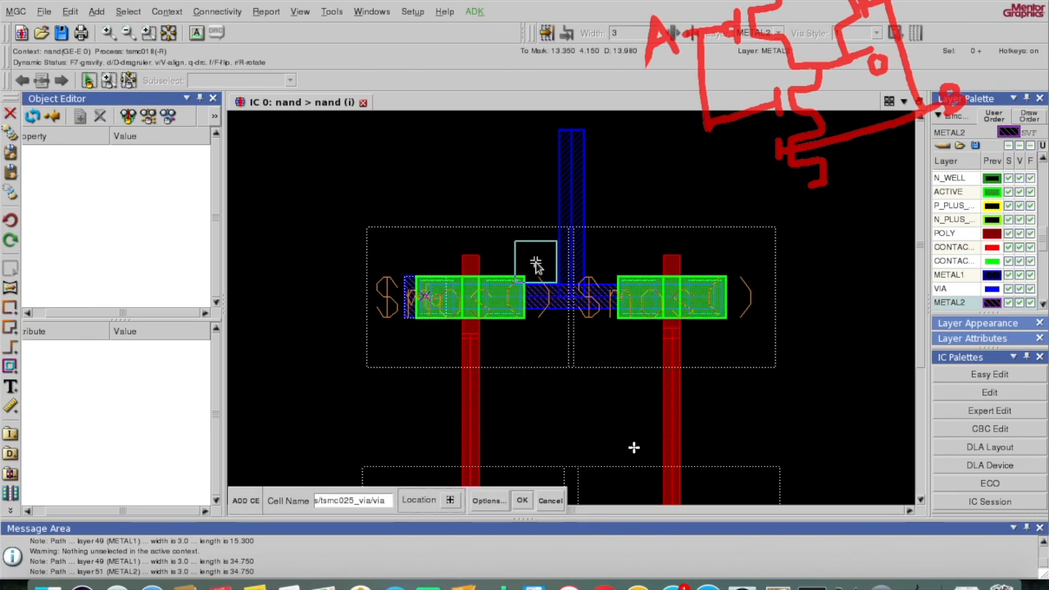
click(715, 300)
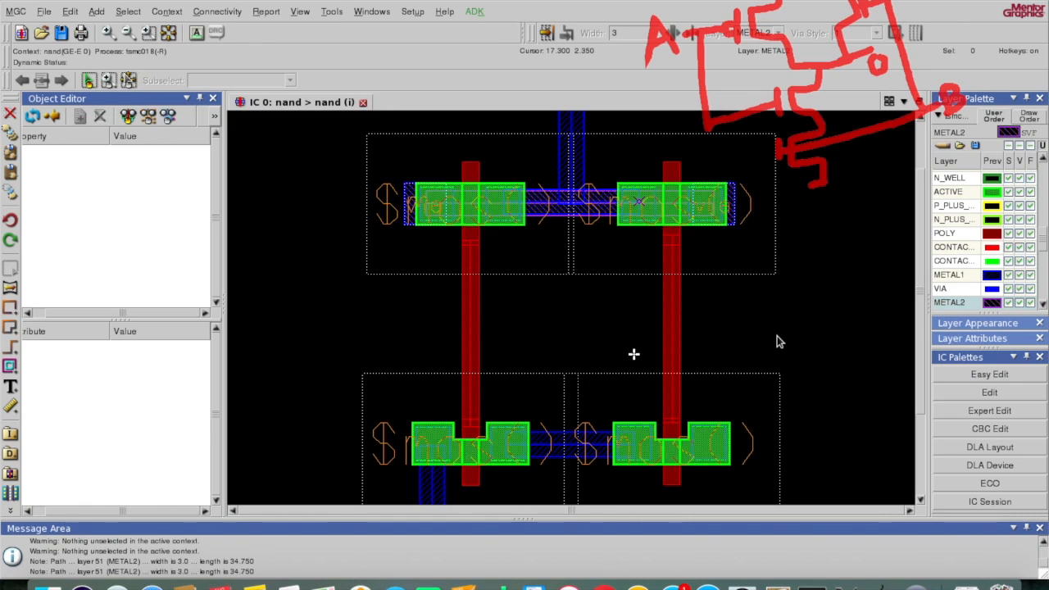
Step: Draw a 29.15-long vertical metal1 path from the upper right transistor down to the lower right one
key(space)
text(metal1)
key(Return)
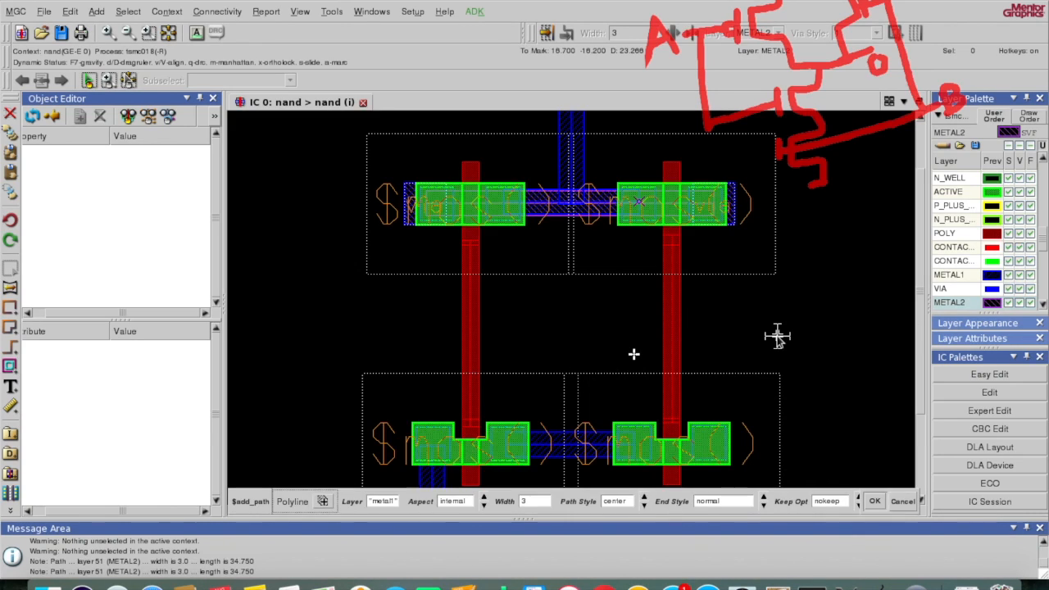
click(722, 207)
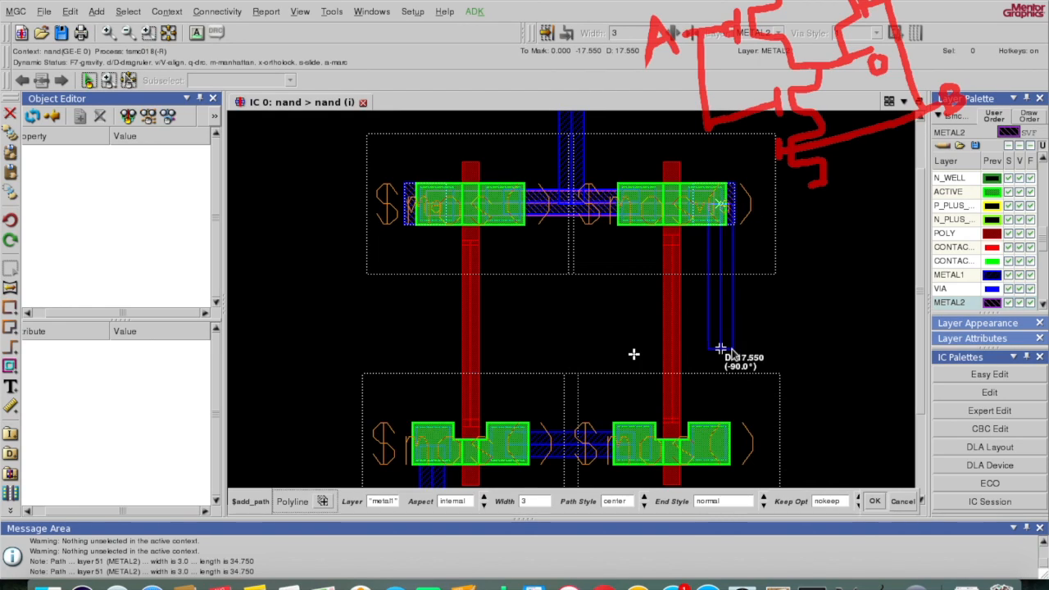
click(725, 444)
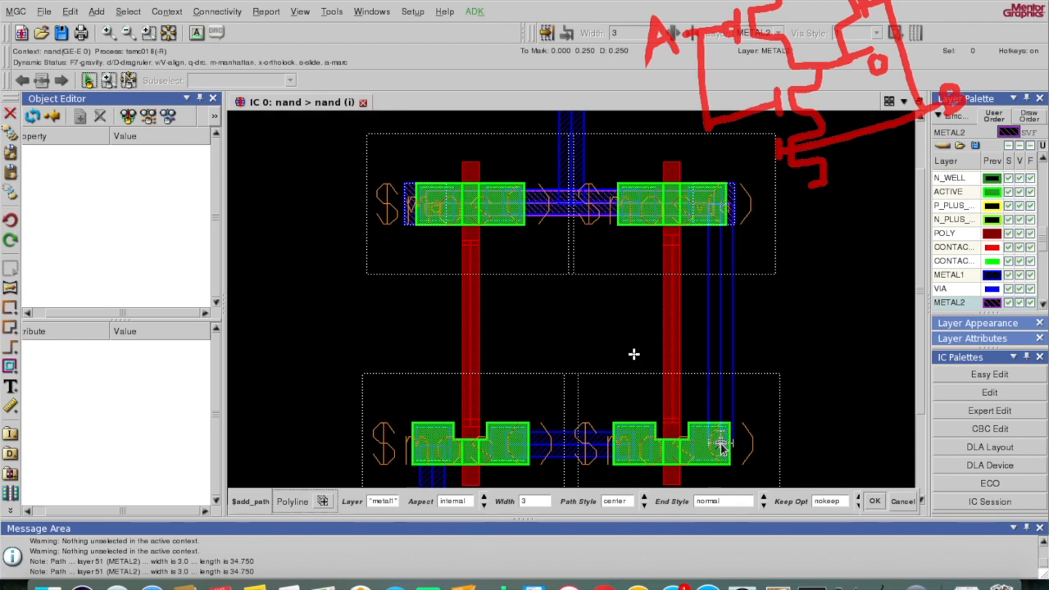
double_click(721, 445)
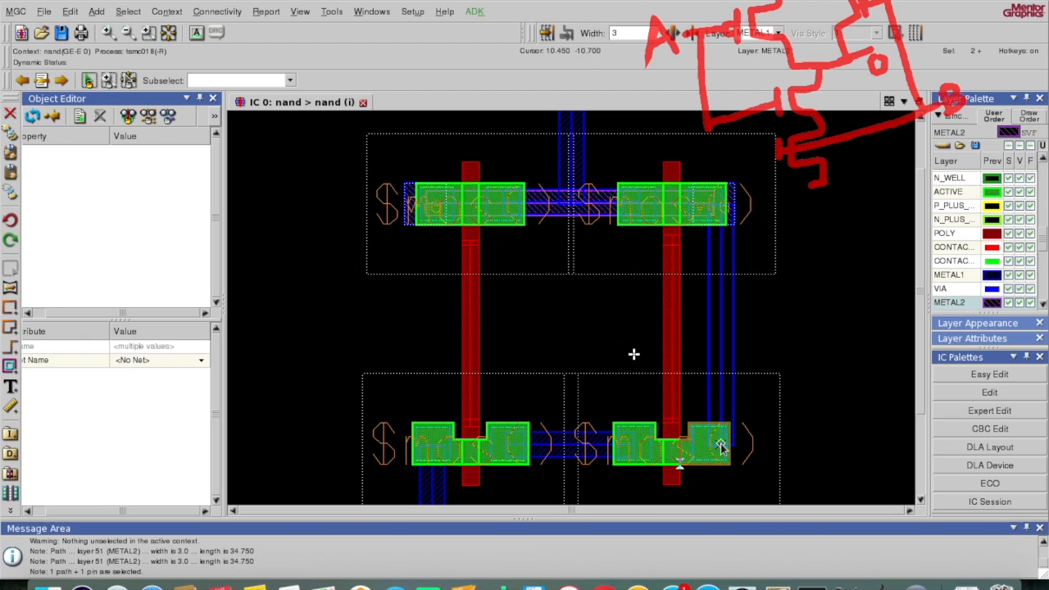
Step: Move the new vertical path onto the METAL2 layer and clear the selection
double_click(733, 347)
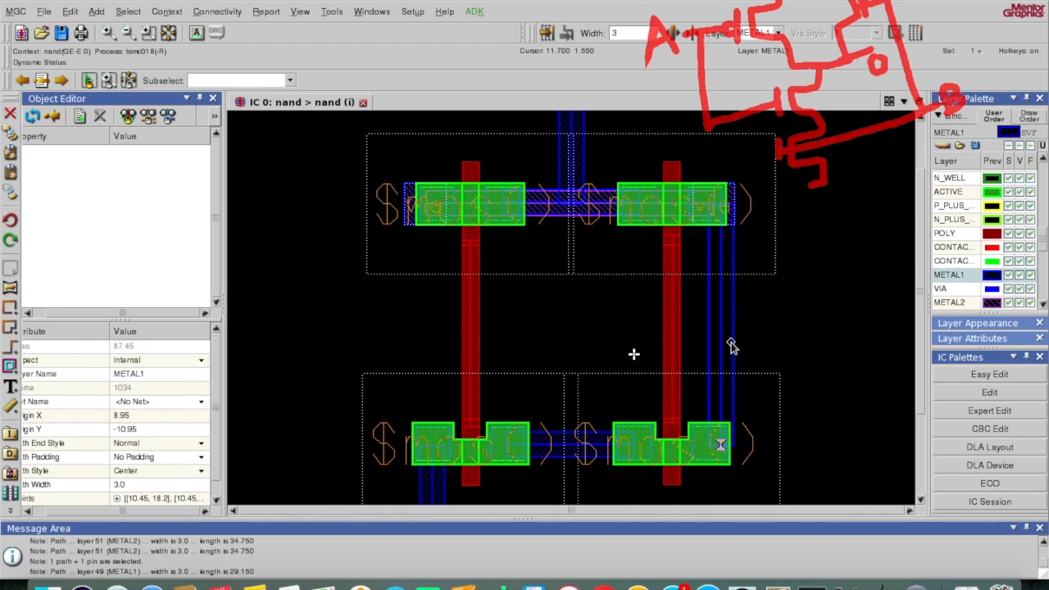
click(553, 343)
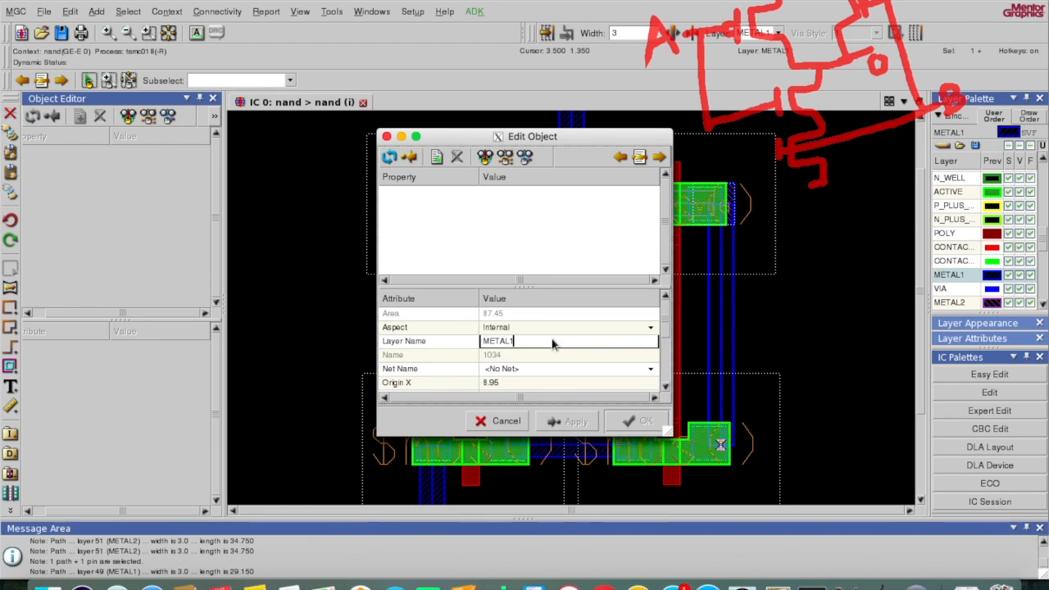
click(620, 420)
key(F2)
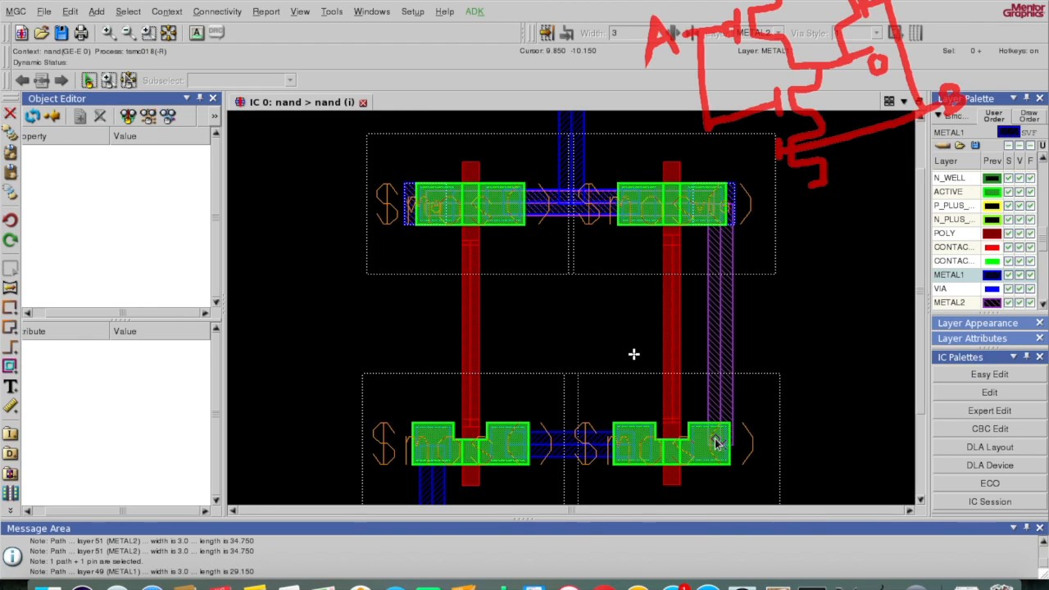
Step: Place a tsmc025_via/via cell where the vertical METAL2 path meets the lower right transistor
key(space)
text(via)
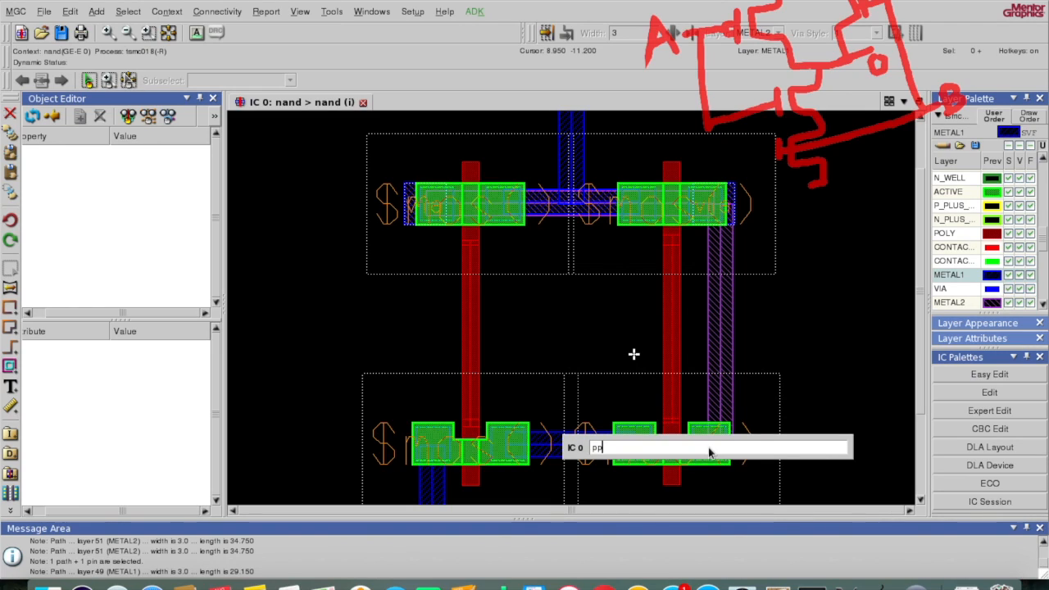
key(Return)
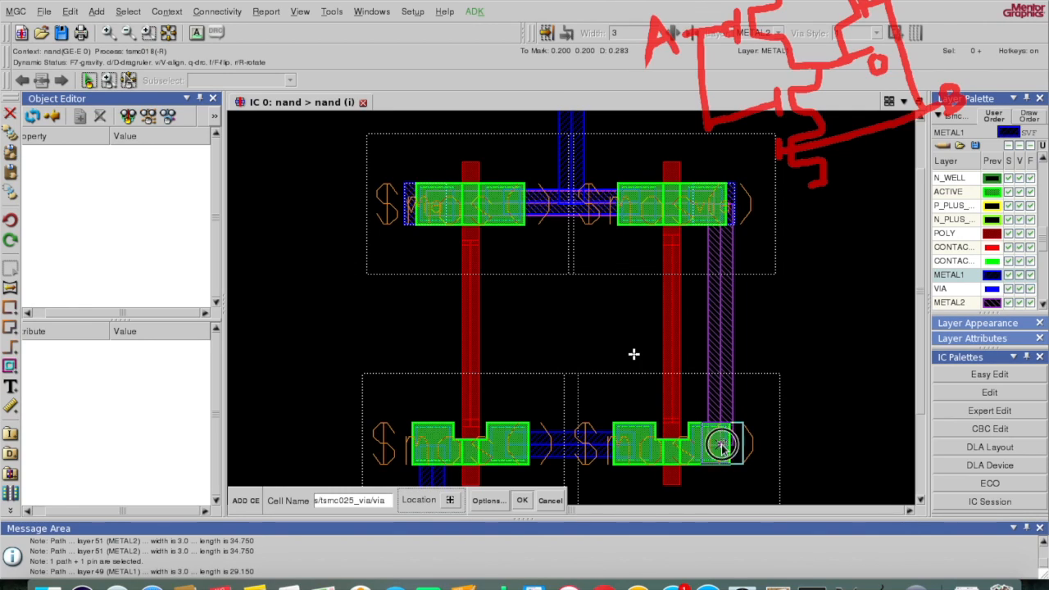
click(721, 447)
key(F2)
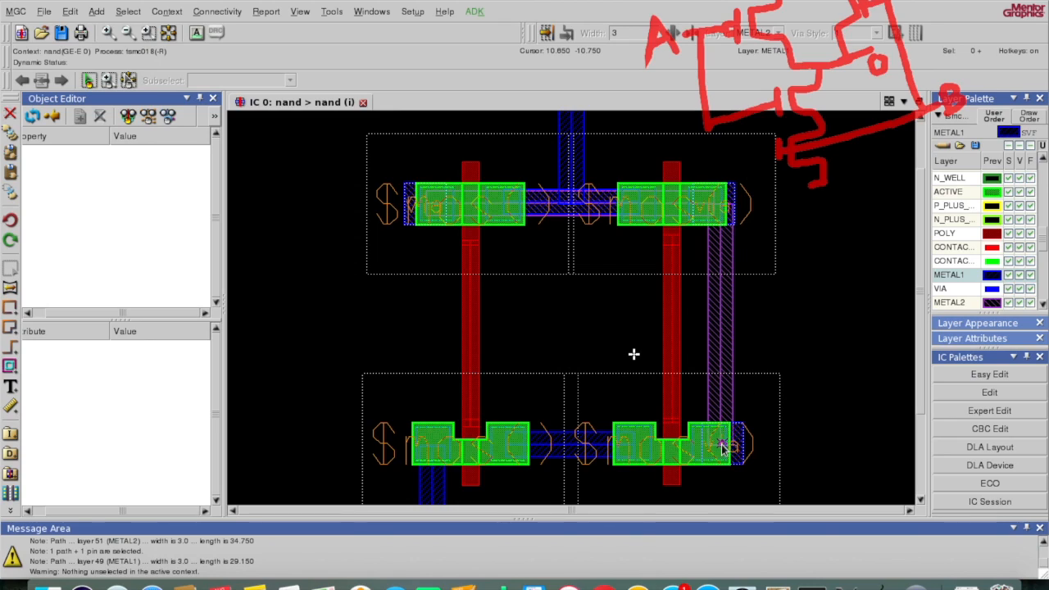
Step: Show the ADK palette and scroll down to its Verification section
click(474, 12)
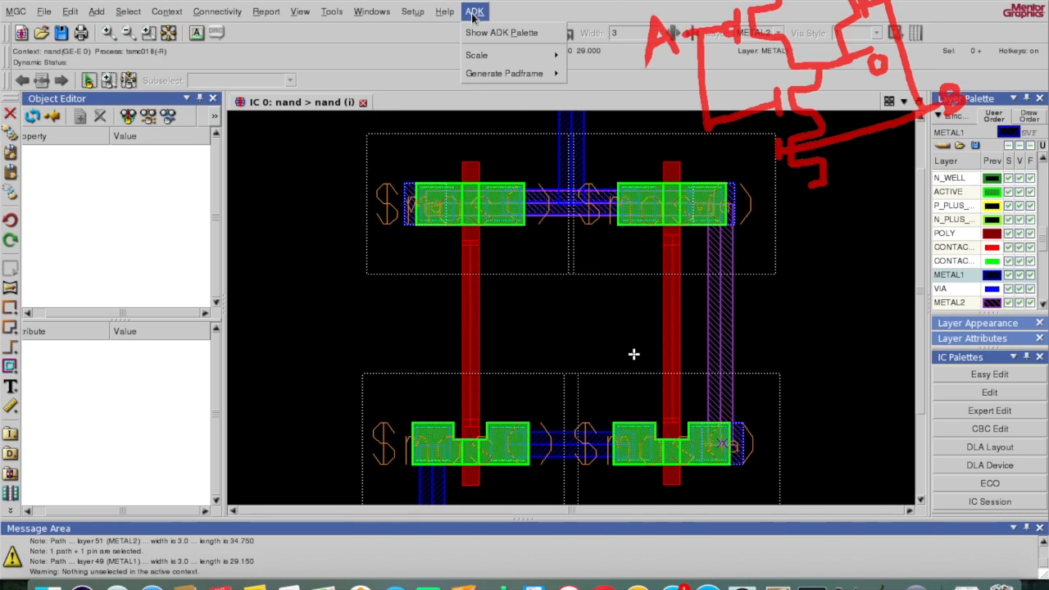
click(484, 33)
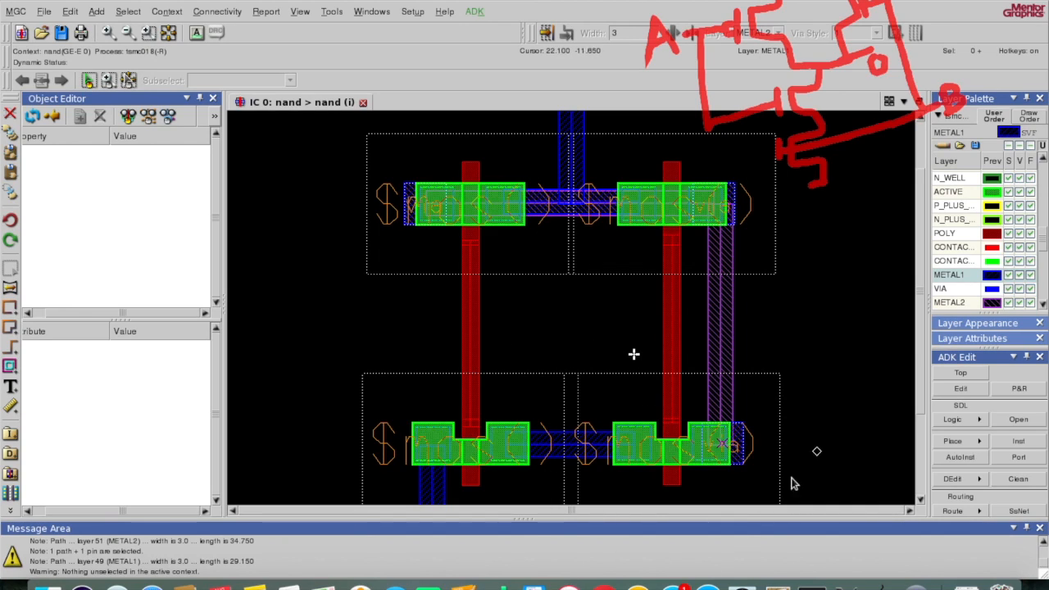
scroll(965, 465, down, 10)
scroll(965, 469, down, 3)
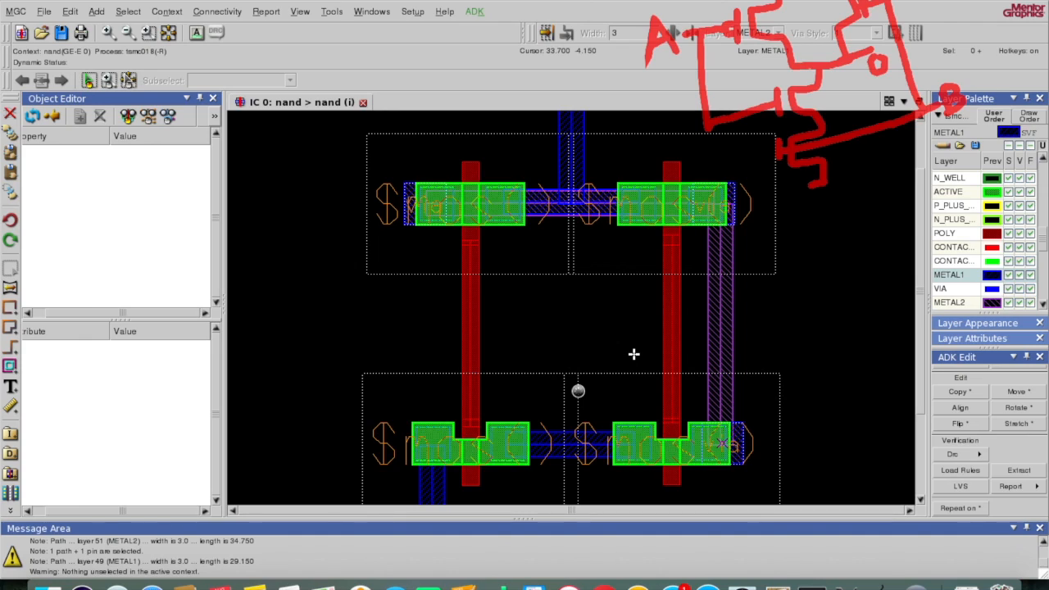
Step: Run DRC and step through both errors: missing N-well contact and missing substrate contact
click(399, 505)
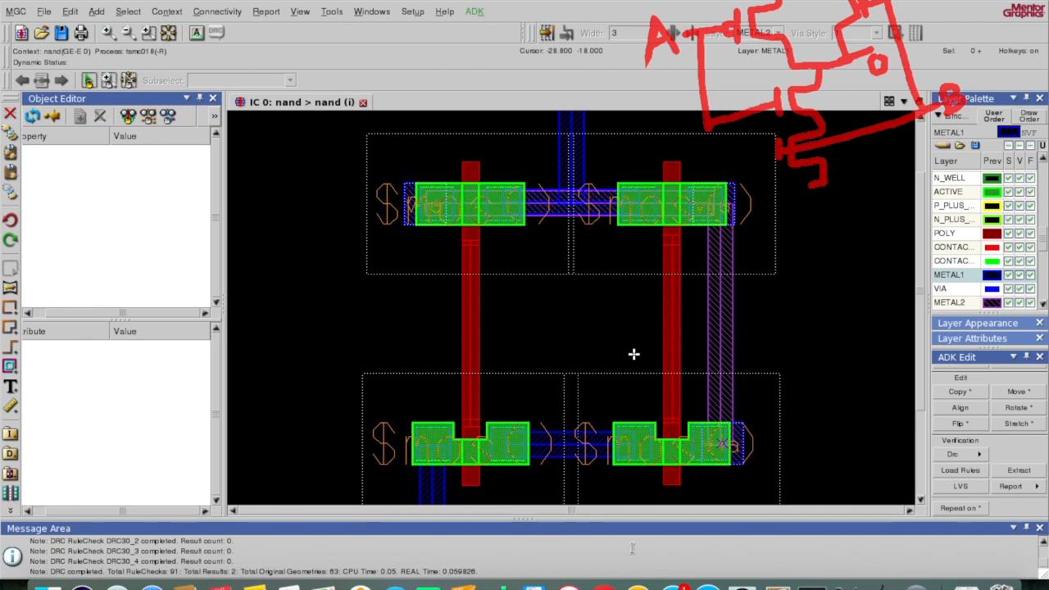
click(980, 456)
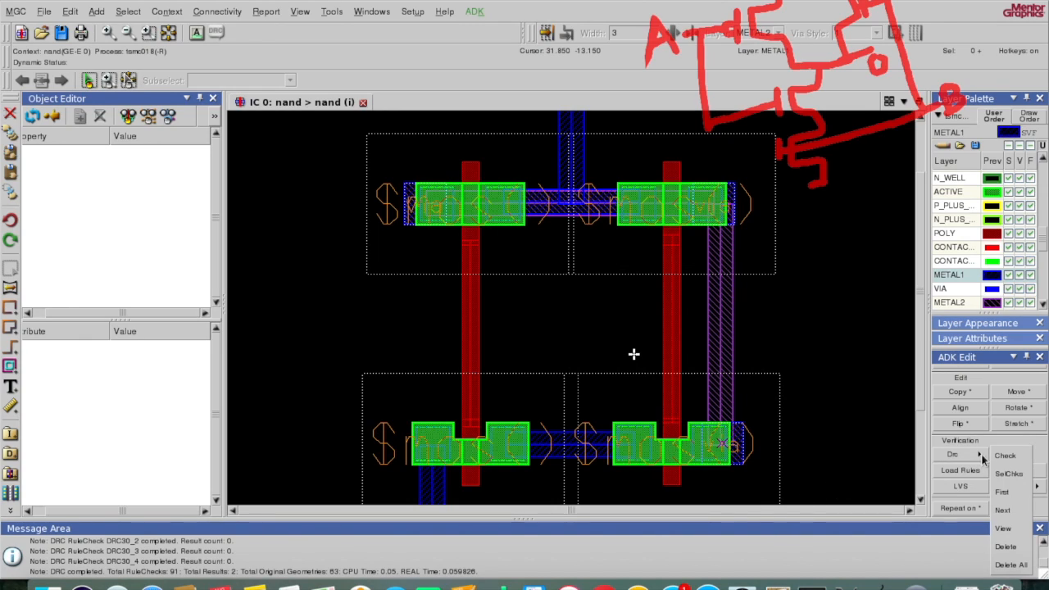
click(1002, 492)
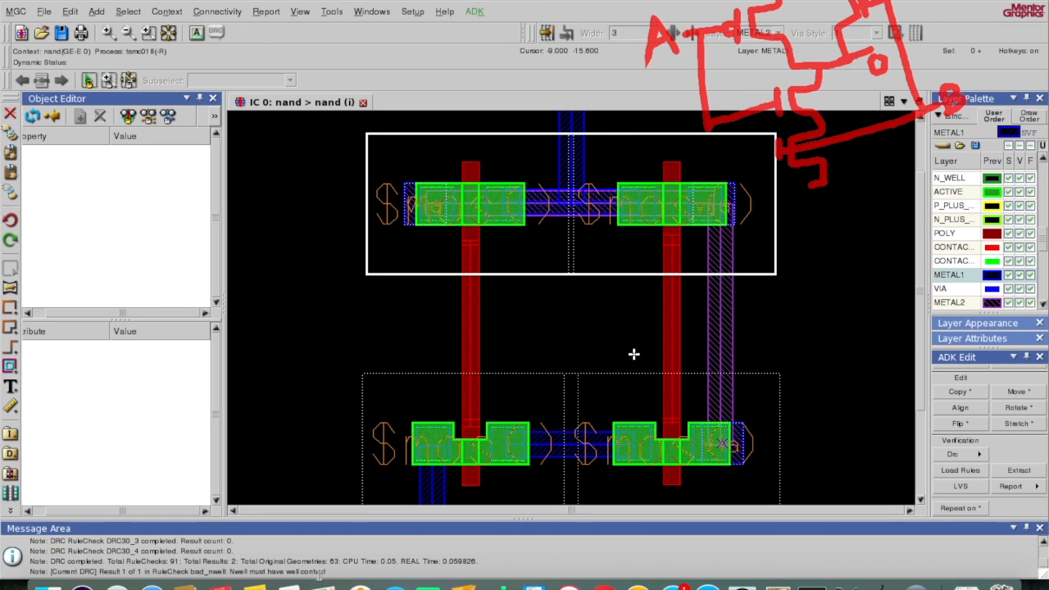
click(977, 453)
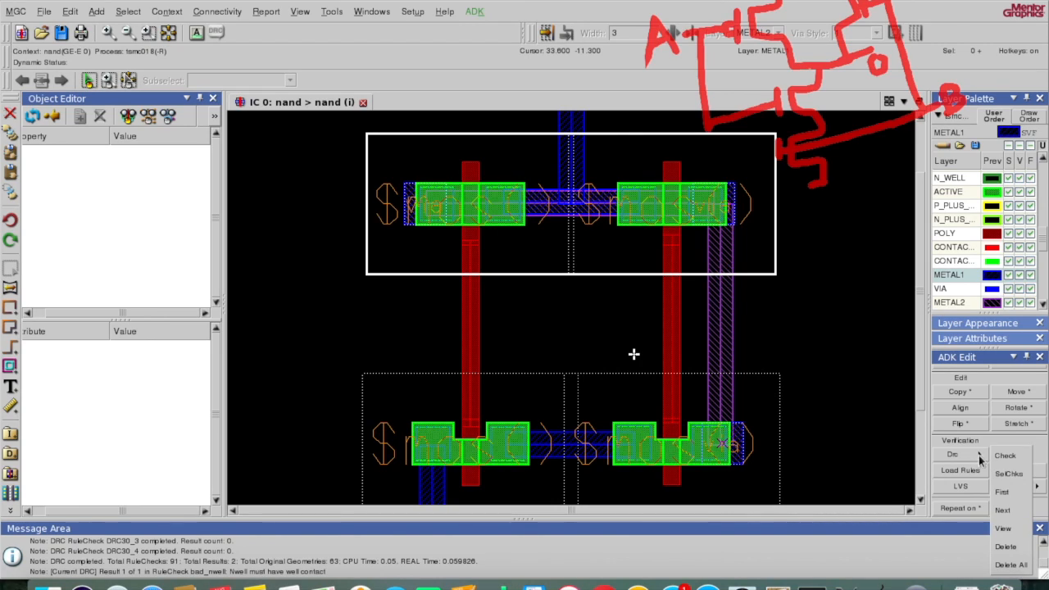
click(1003, 508)
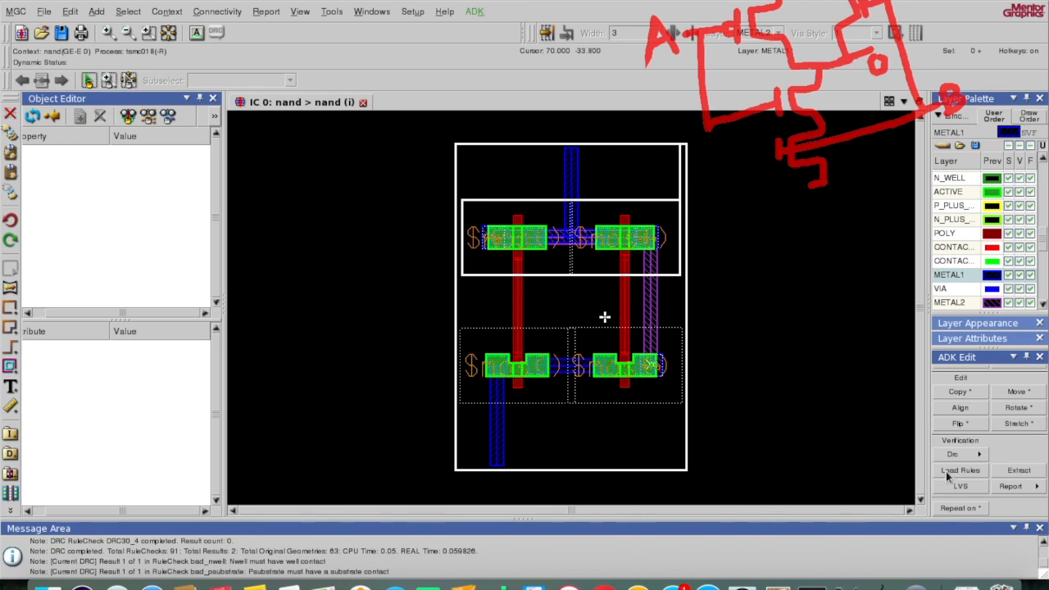
Step: Delete all DRC result markers with Drc > Delete All and confirm with Yes
click(981, 457)
click(1013, 566)
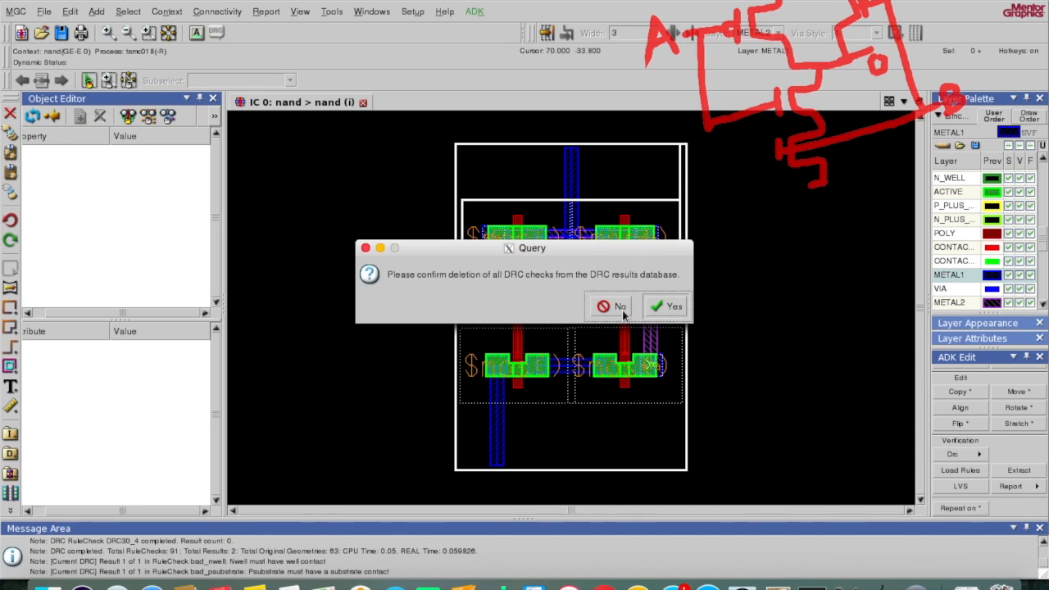
click(664, 313)
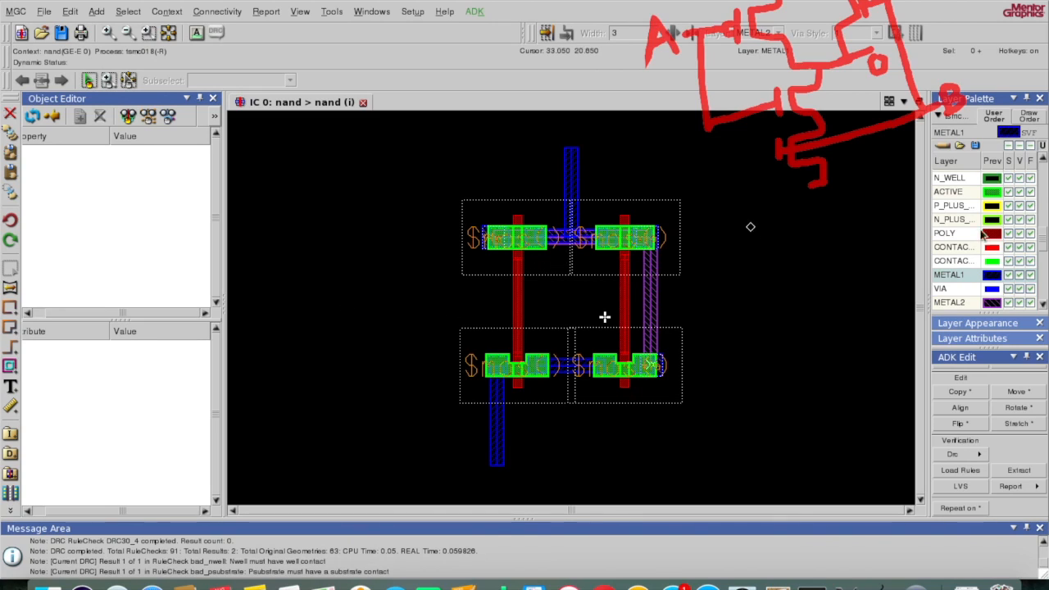
Step: Widen the Layer Palette, select METAL1 as the drawing layer, and start the Add Rectangle tool
scroll(968, 225, down, 5)
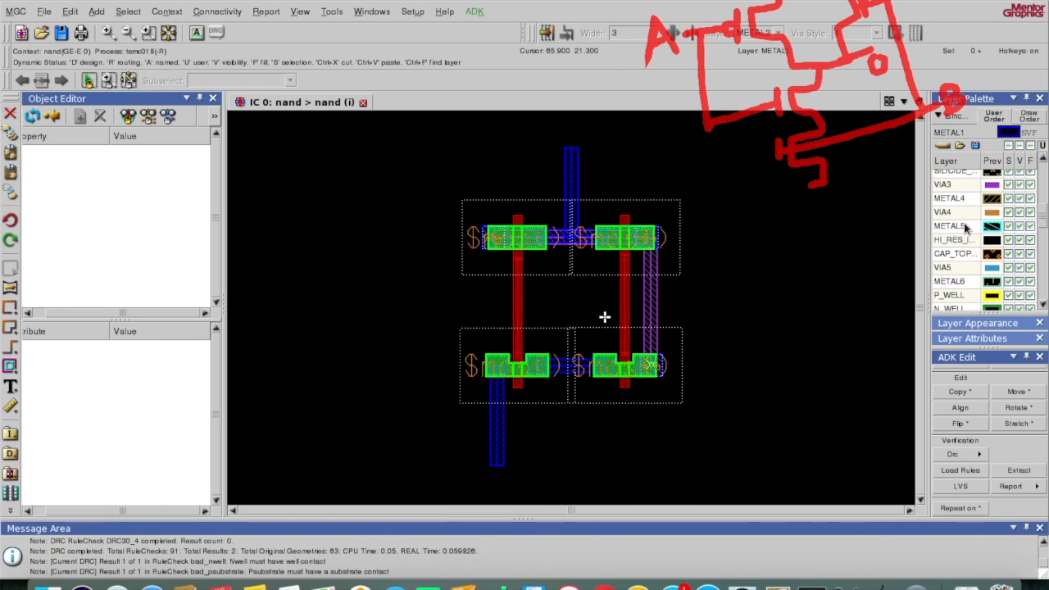
scroll(967, 229, up, 2)
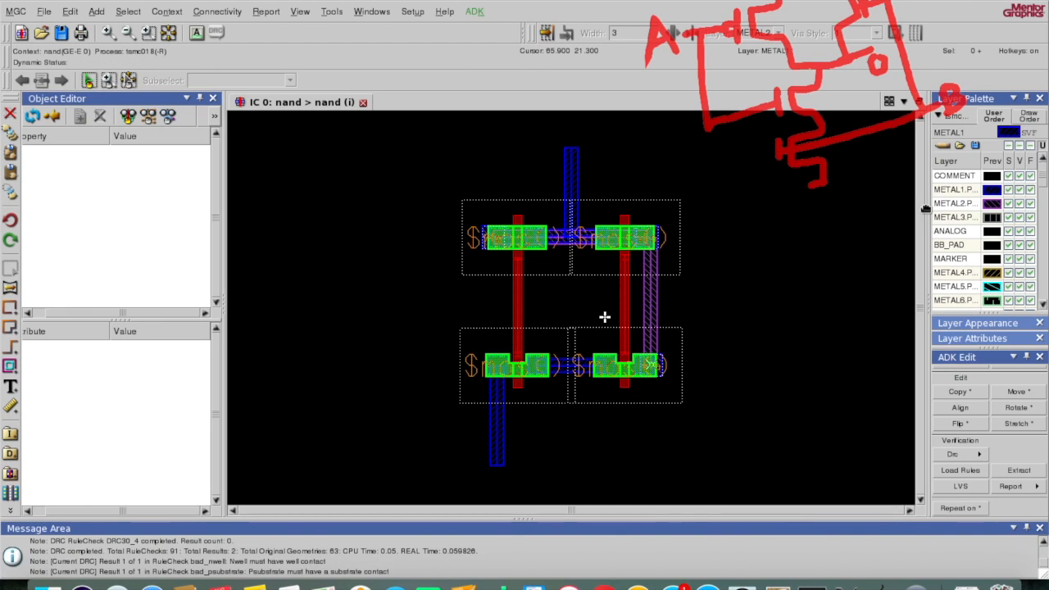
drag(925, 209, 871, 204)
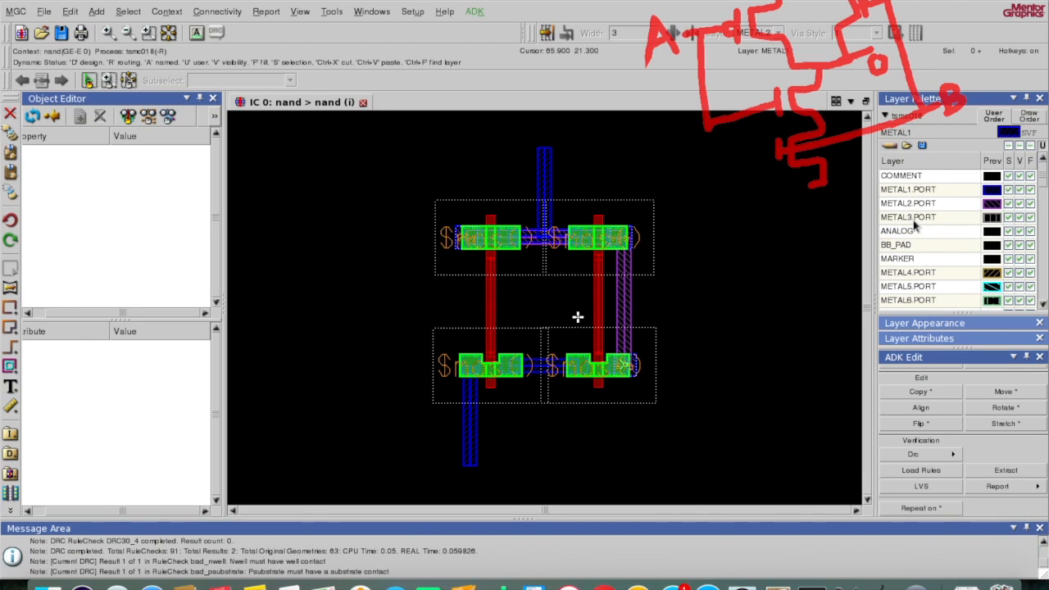
scroll(915, 276, down, 5)
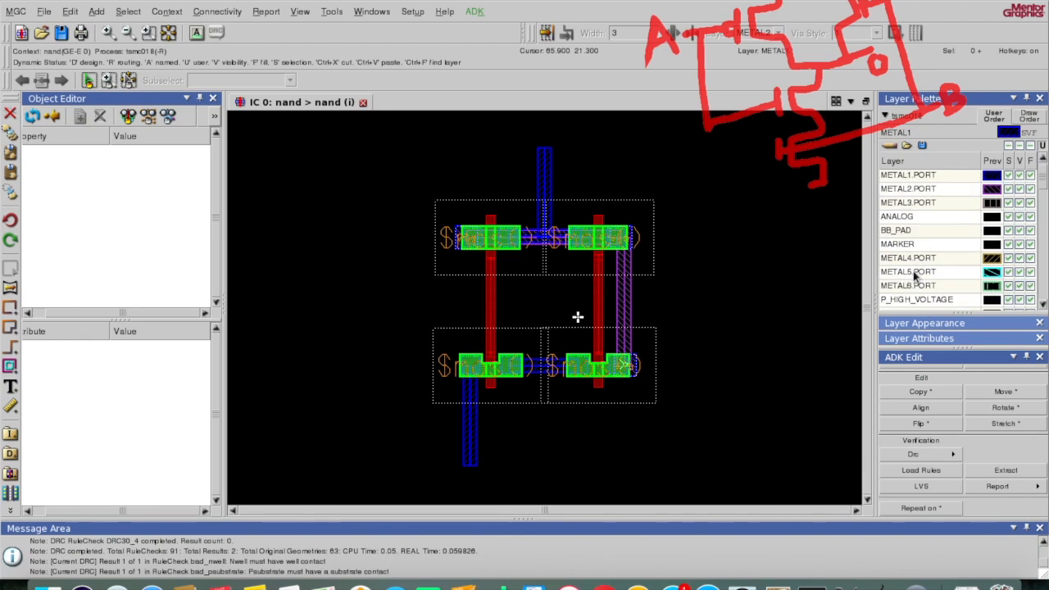
scroll(913, 270, down, 2)
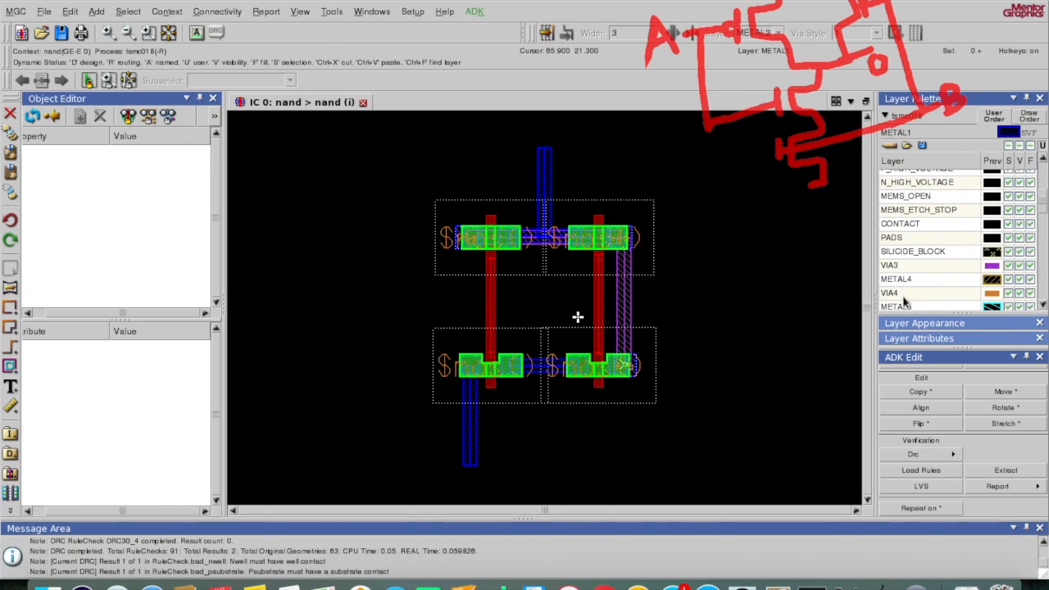
scroll(908, 275, down, 5)
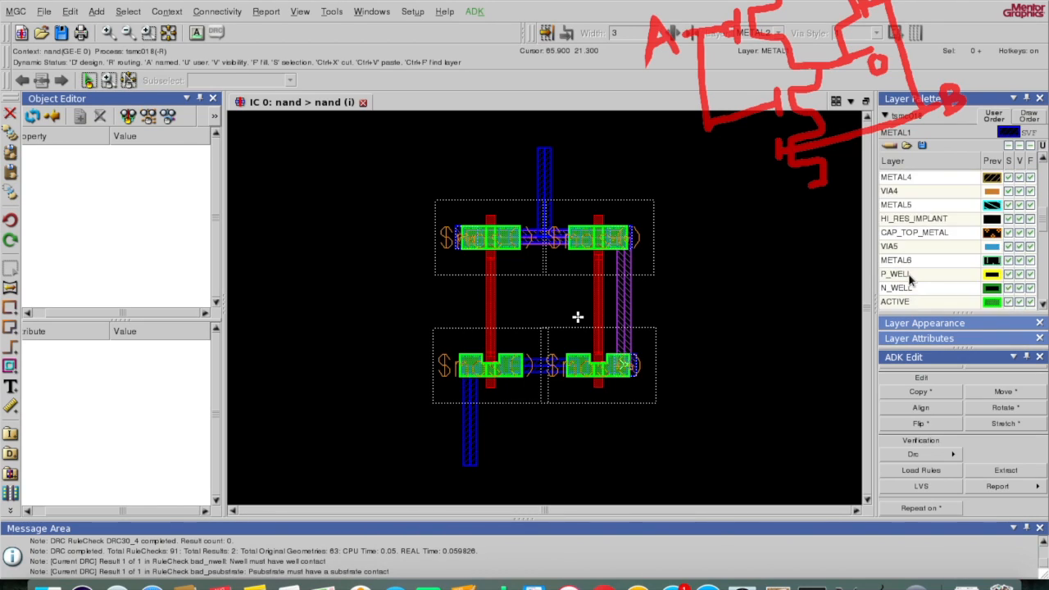
scroll(909, 279, down, 6)
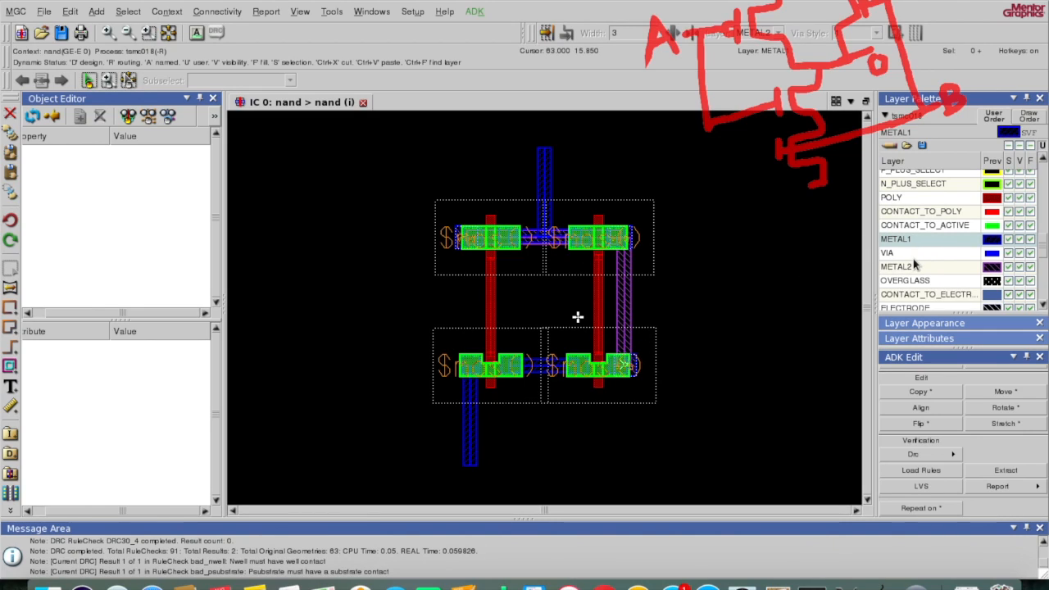
scroll(926, 215, up, 2)
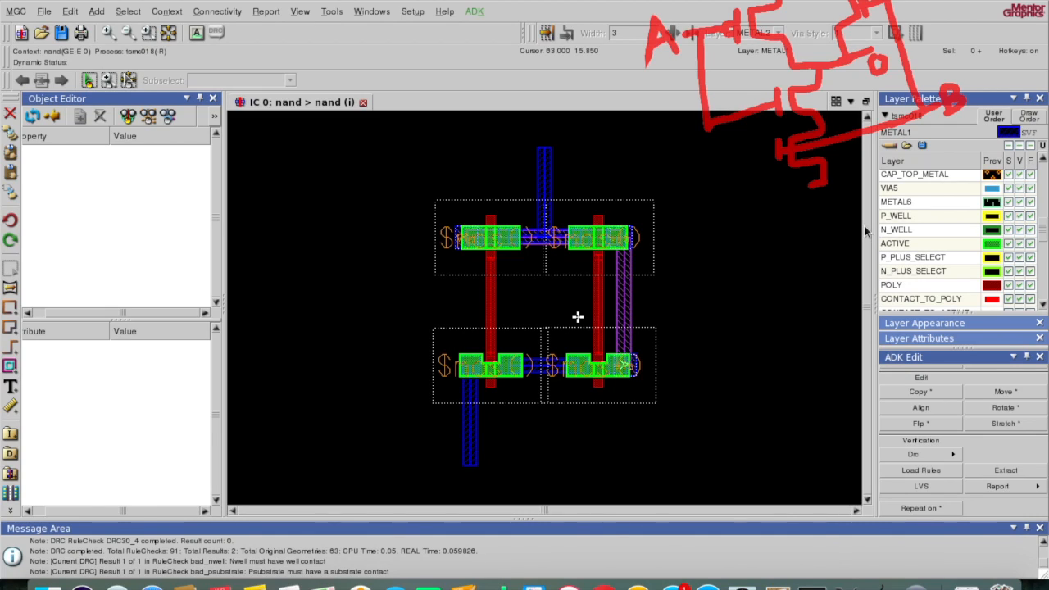
scroll(914, 273, down, 3)
click(906, 255)
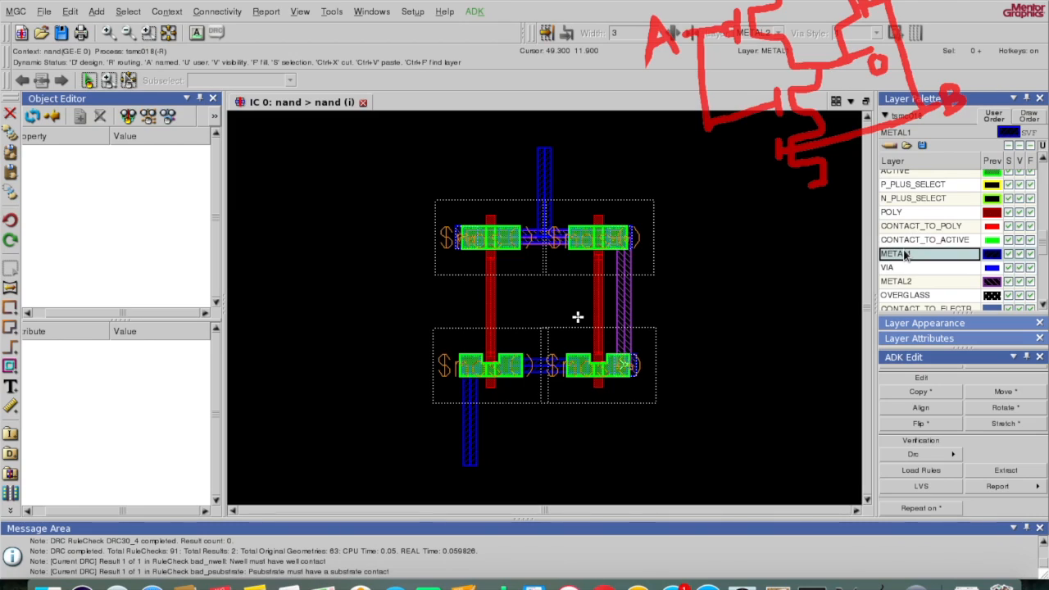
click(10, 311)
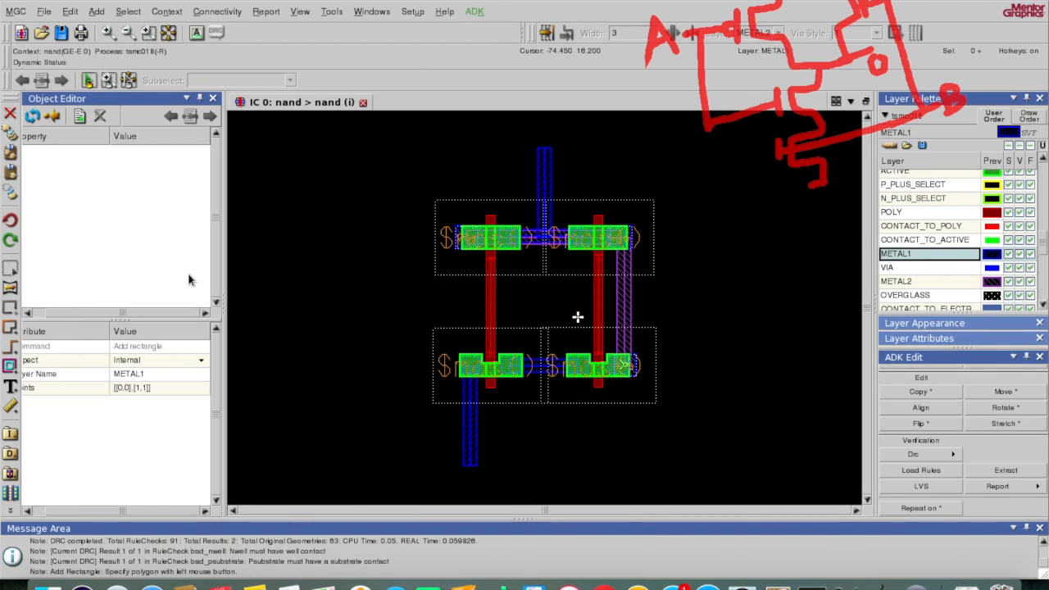
Step: Draw a 0.95 by 1.05 METAL1 rectangle at origin -12.45, 4.0 between the transistor rows
click(107, 33)
click(106, 33)
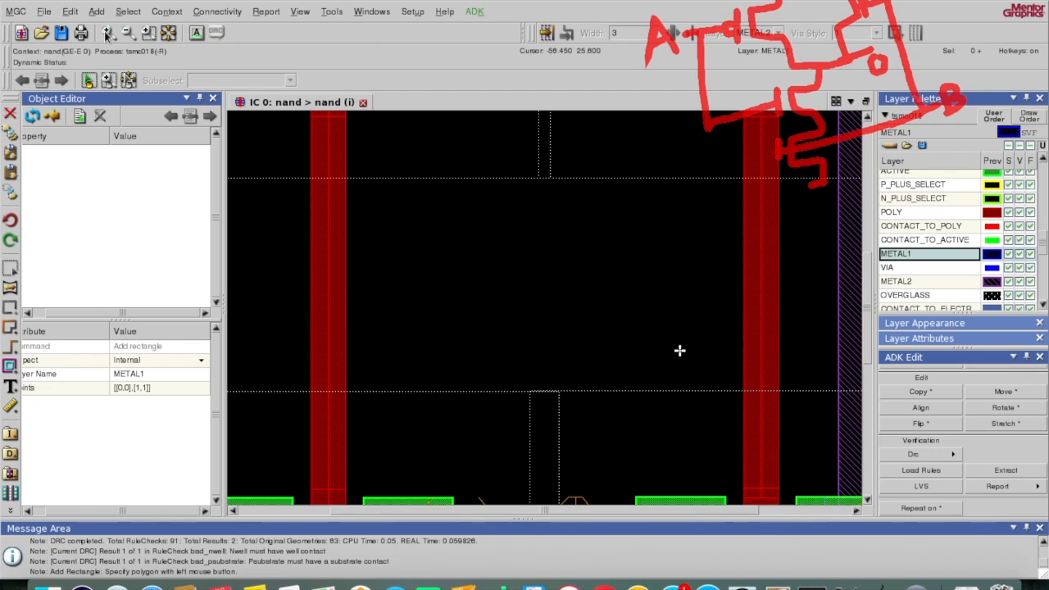
click(106, 33)
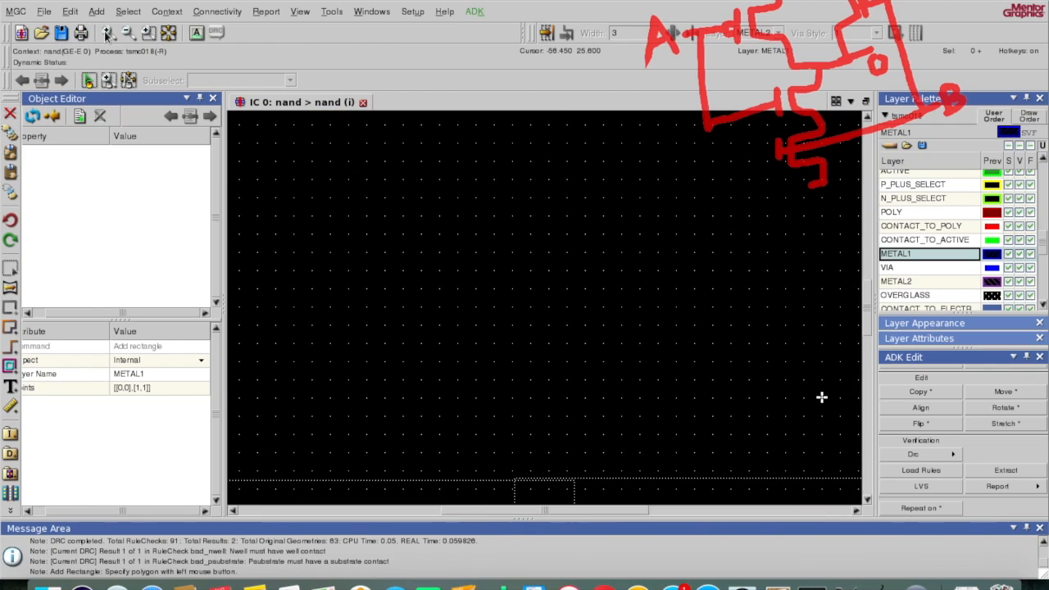
click(369, 213)
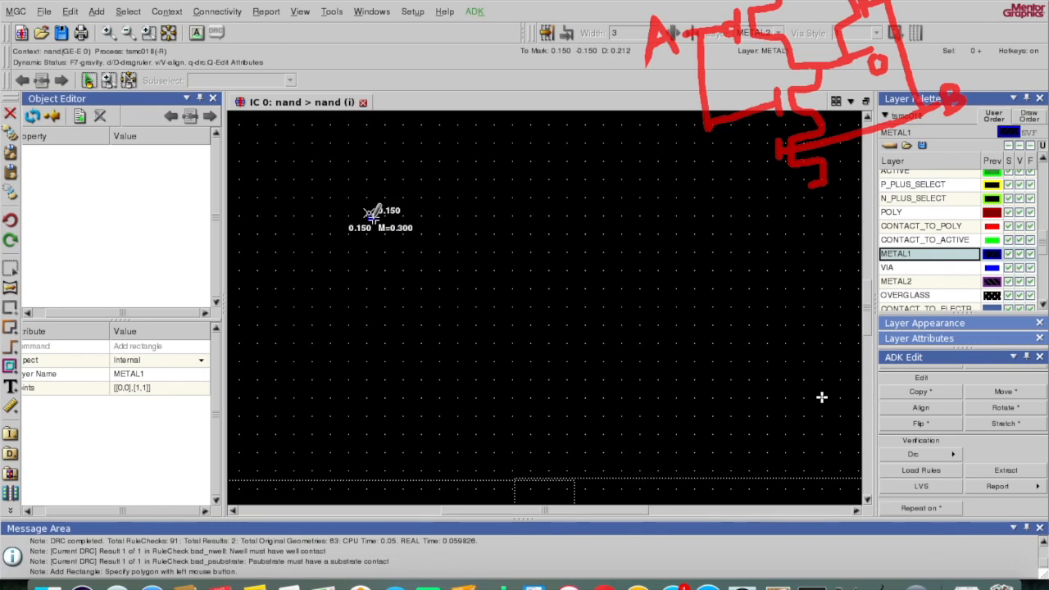
click(403, 250)
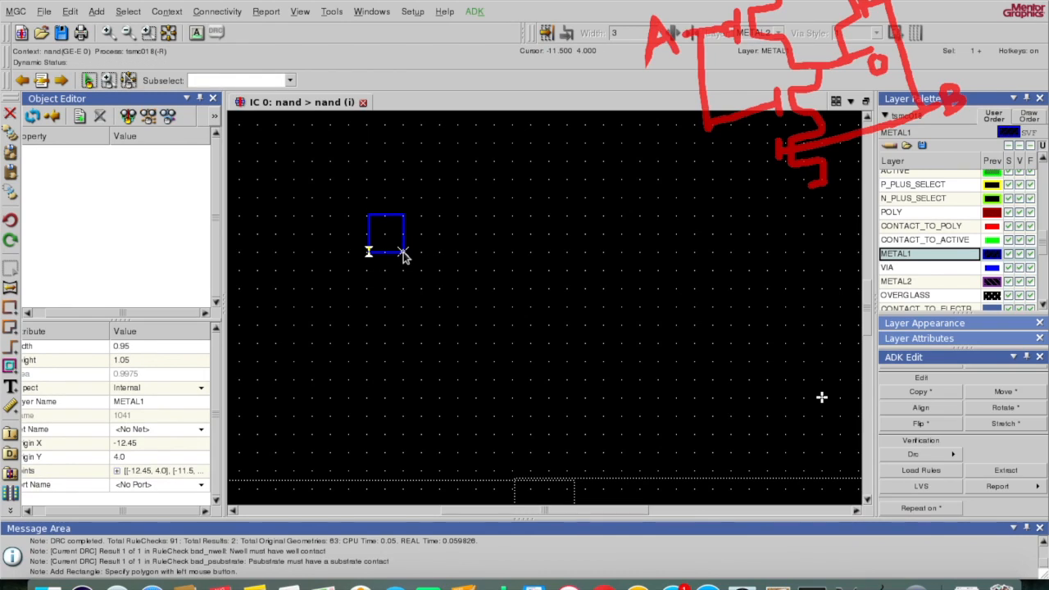
click(403, 252)
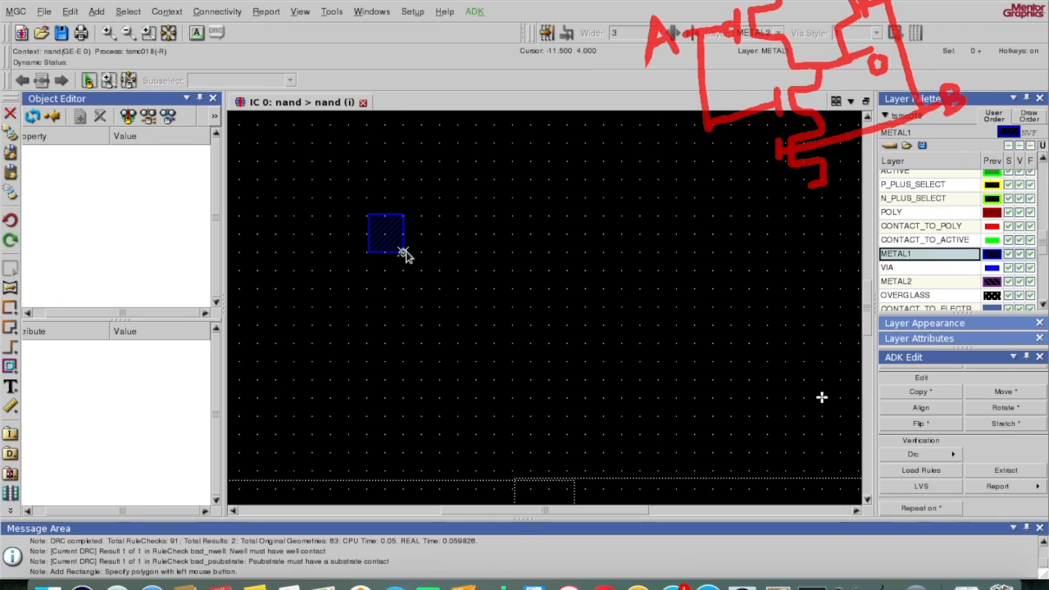
Step: Run a design rule check over the whole nand layout
click(947, 453)
click(971, 456)
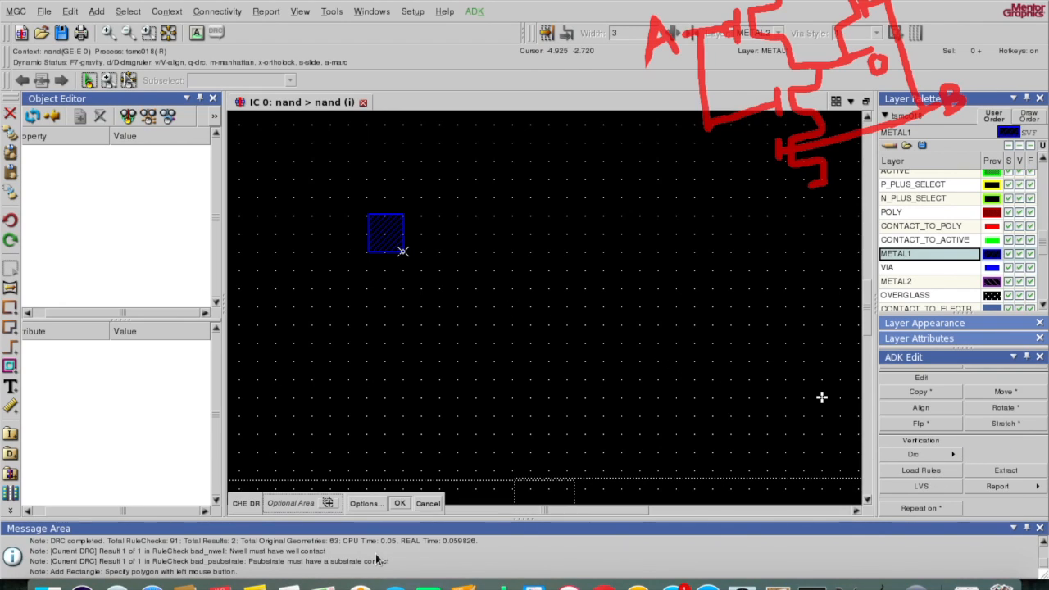
click(399, 503)
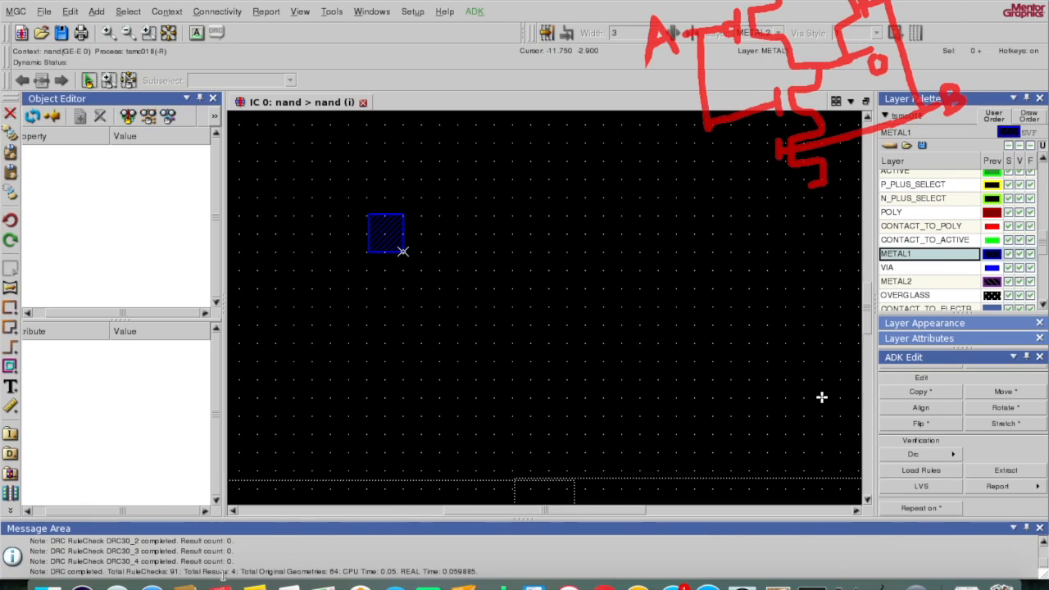
Step: Step through the DRC results to the Metal1 width = 3L violation and zoom onto the small square
click(953, 455)
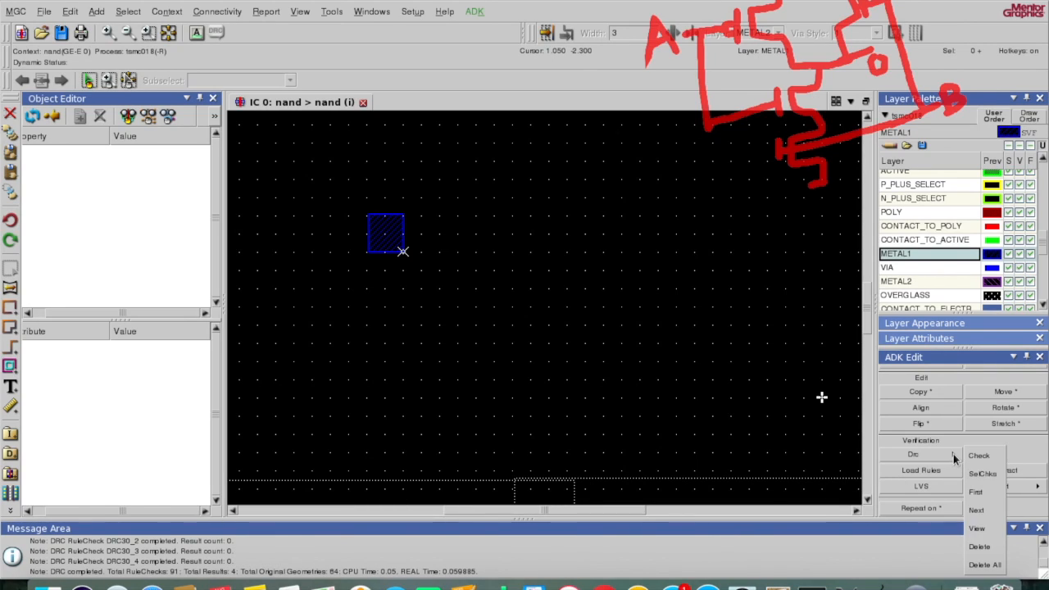
click(976, 493)
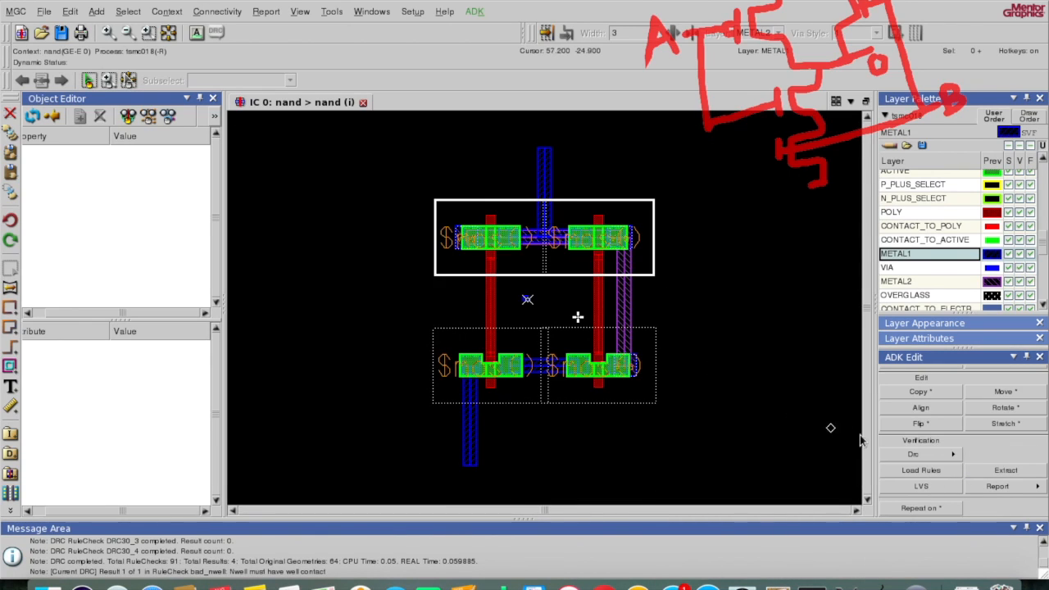
click(951, 455)
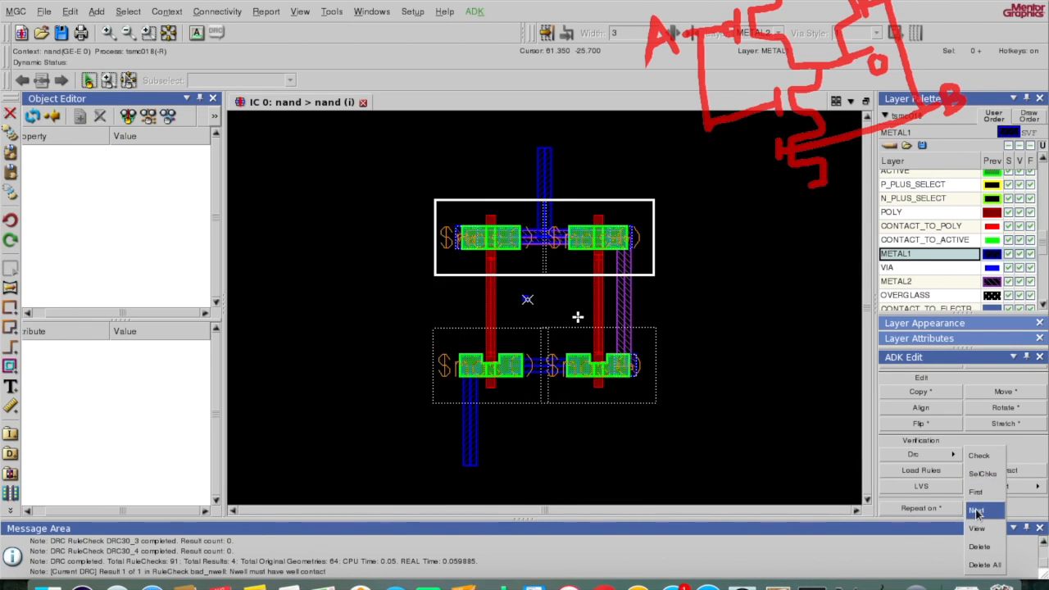
click(976, 508)
click(946, 454)
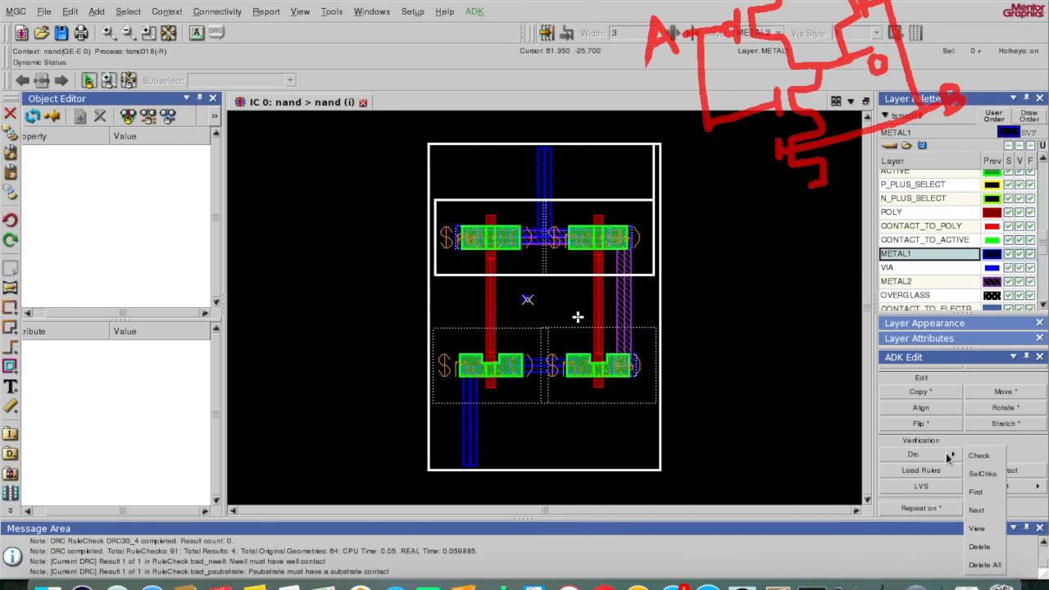
click(979, 508)
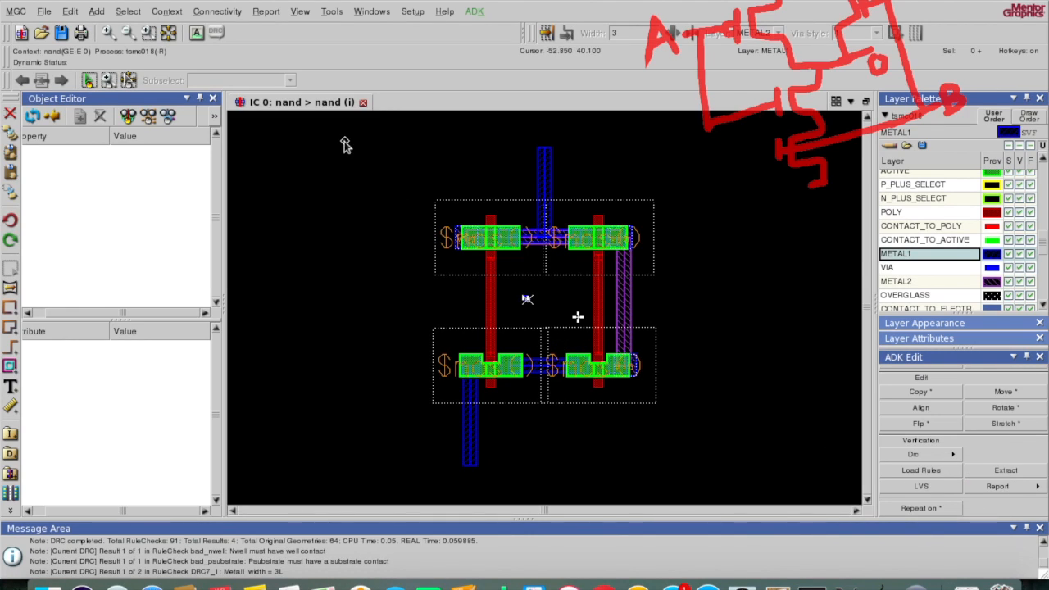
click(148, 33)
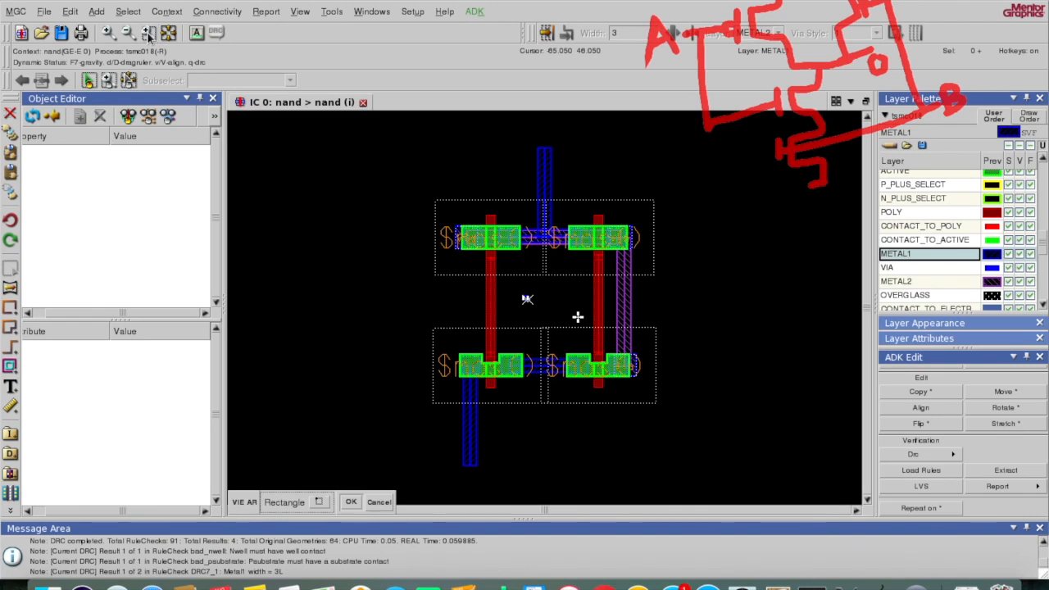
drag(506, 290, 559, 313)
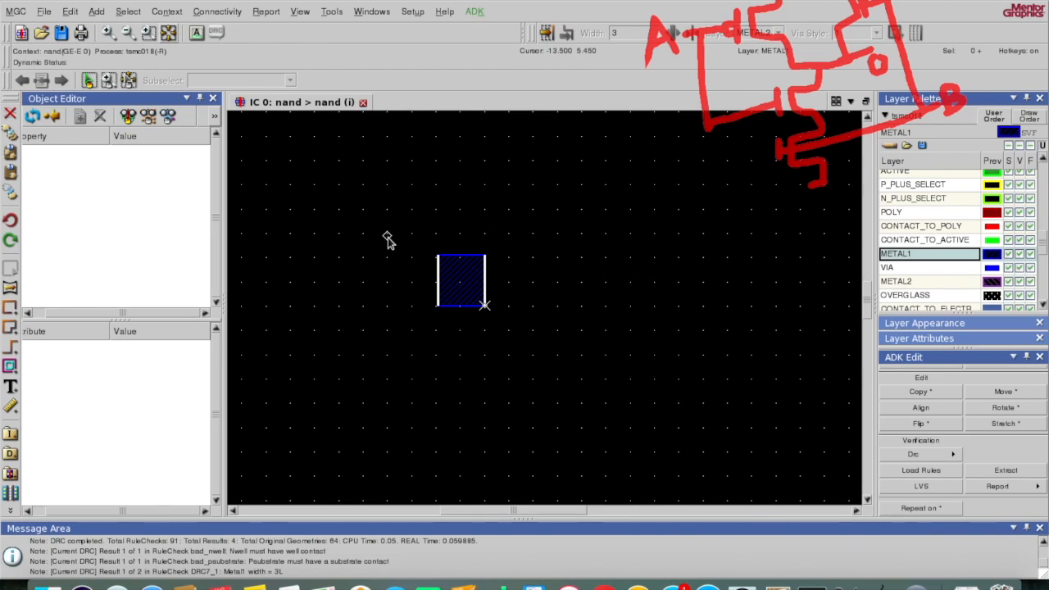
Step: Change the small square's layer name from METAL1 to poly in Edit Object
click(482, 302)
click(455, 280)
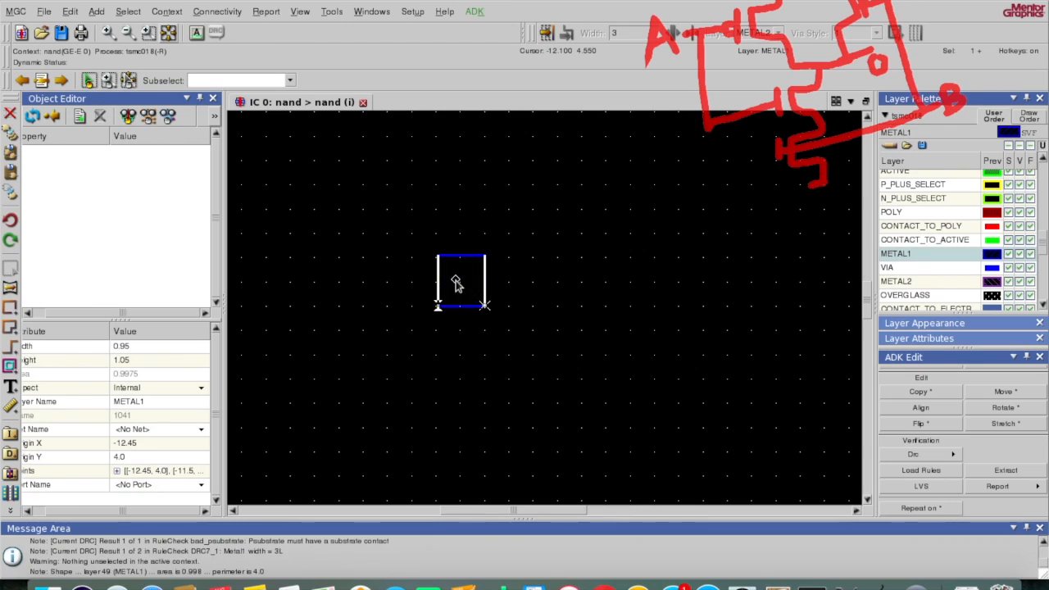
key(q)
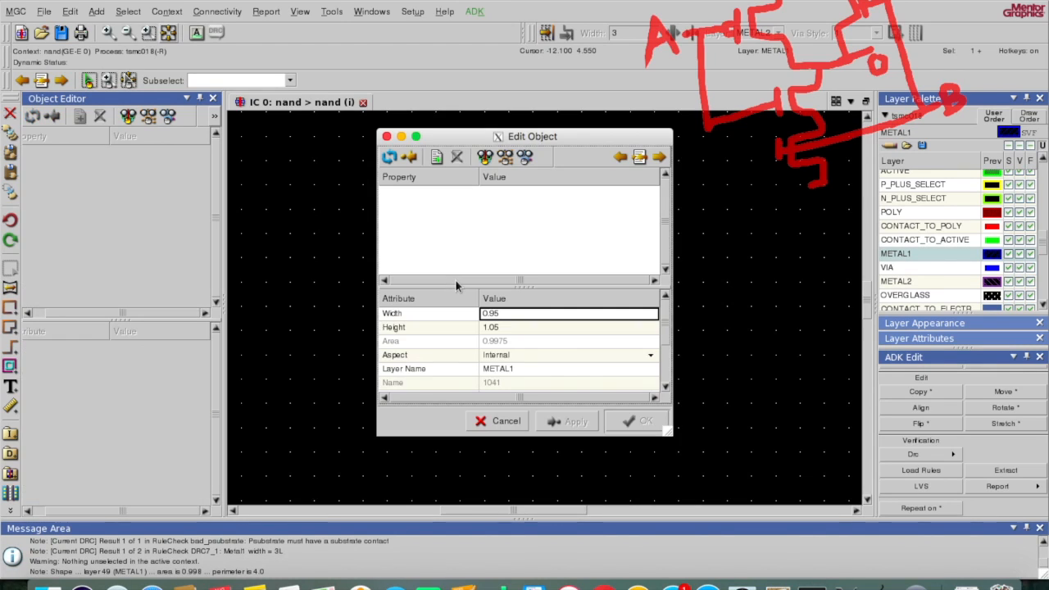
click(523, 369)
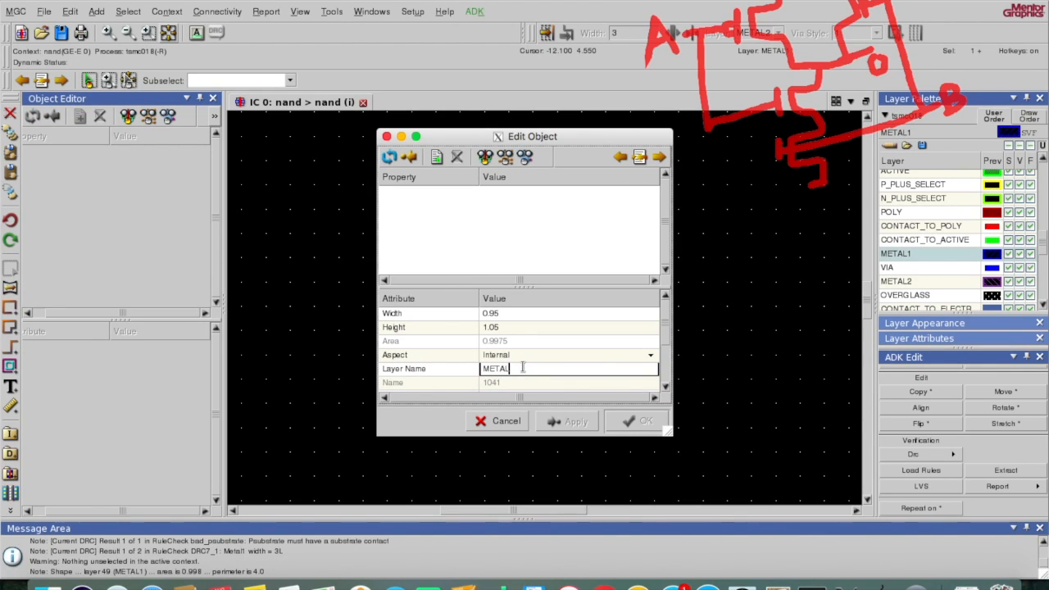
key(BackSpace)
key(BackSpace)
key(BackSpace)
key(BackSpace)
text(po)
key(Return)
click(583, 355)
click(638, 421)
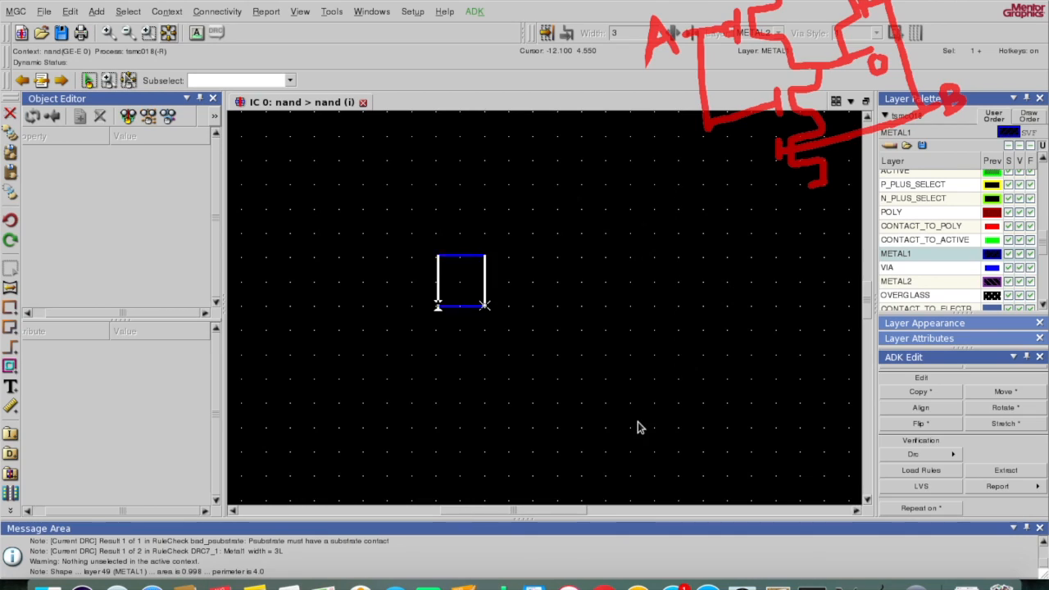
click(373, 324)
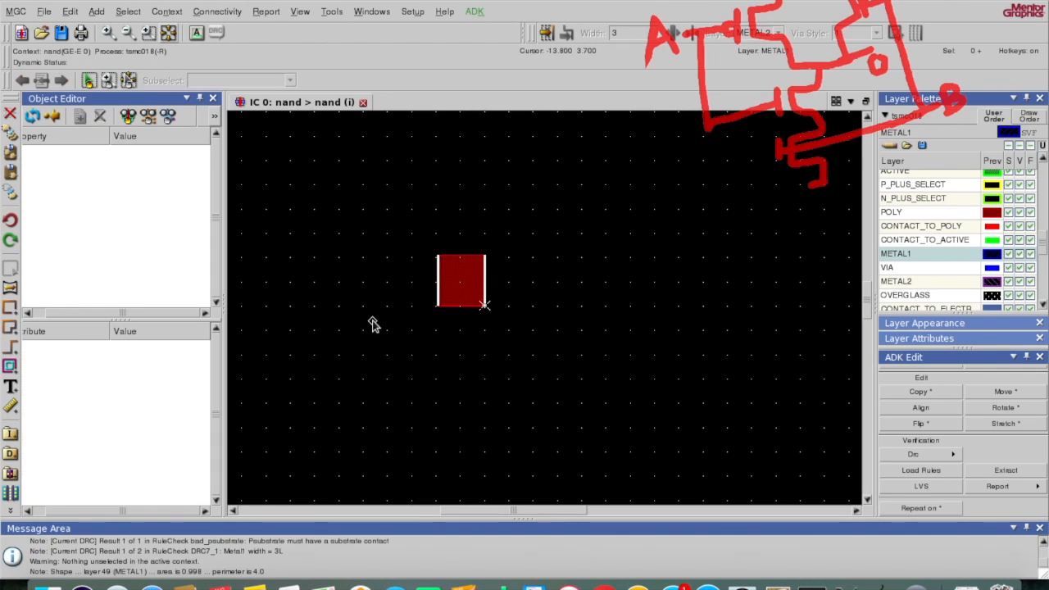
click(365, 364)
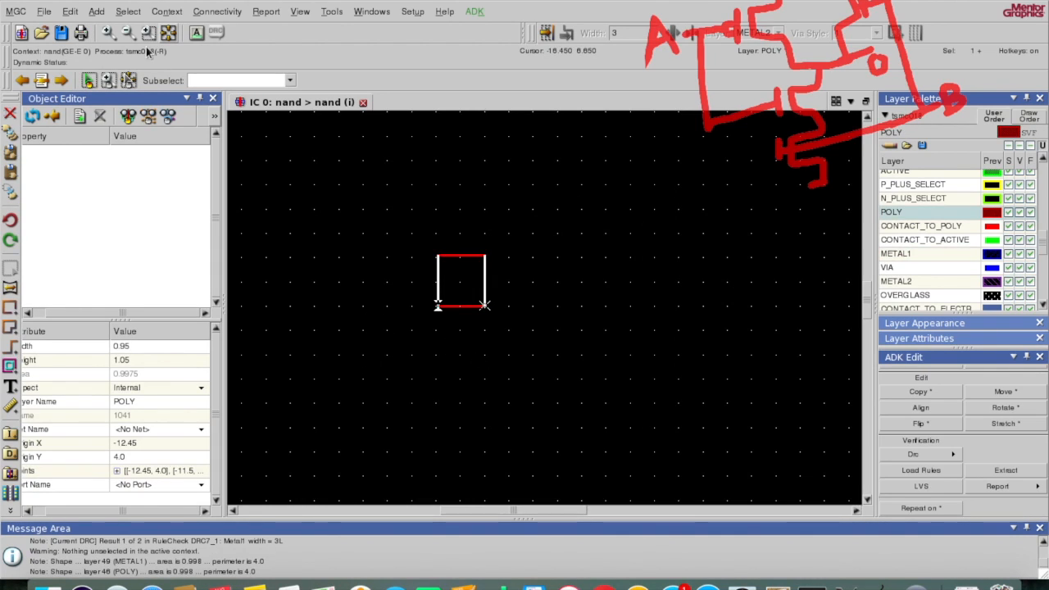
Step: Rerun DRC and step through the results, including the Poly width = 2L violation
click(954, 456)
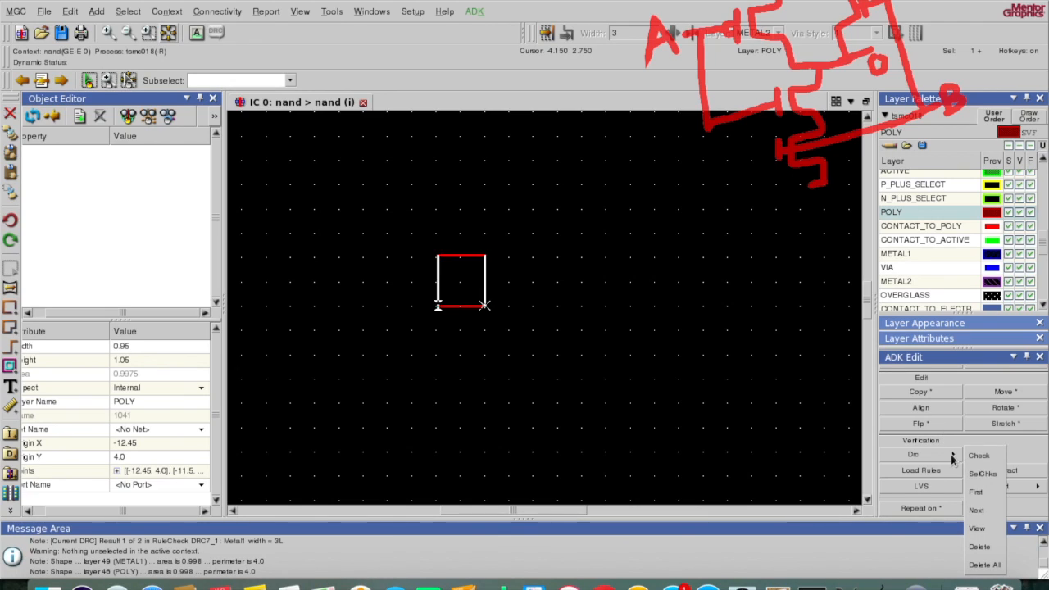
click(980, 456)
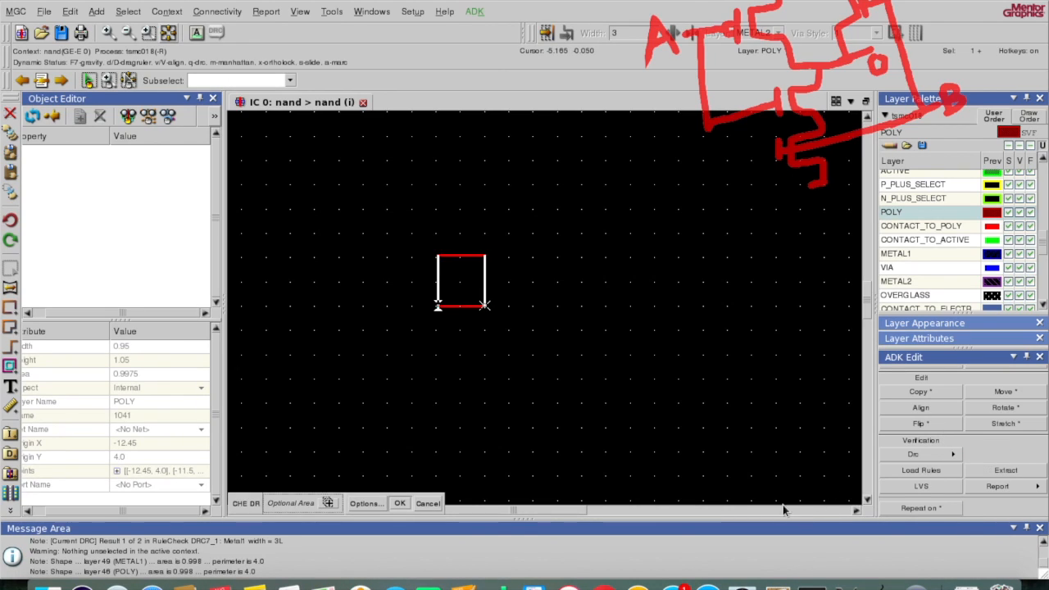
click(399, 503)
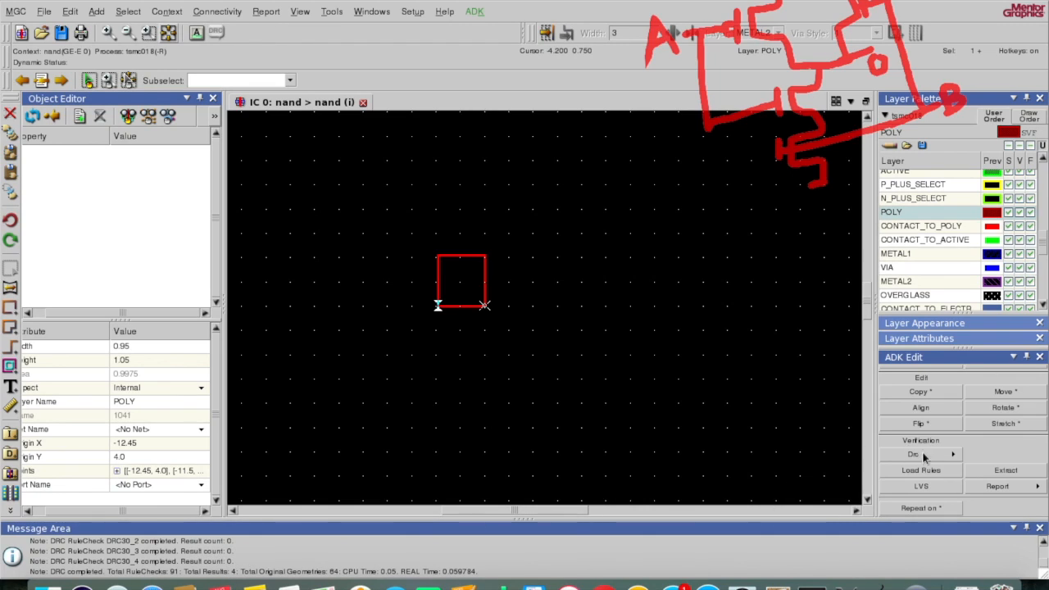
click(953, 451)
click(986, 492)
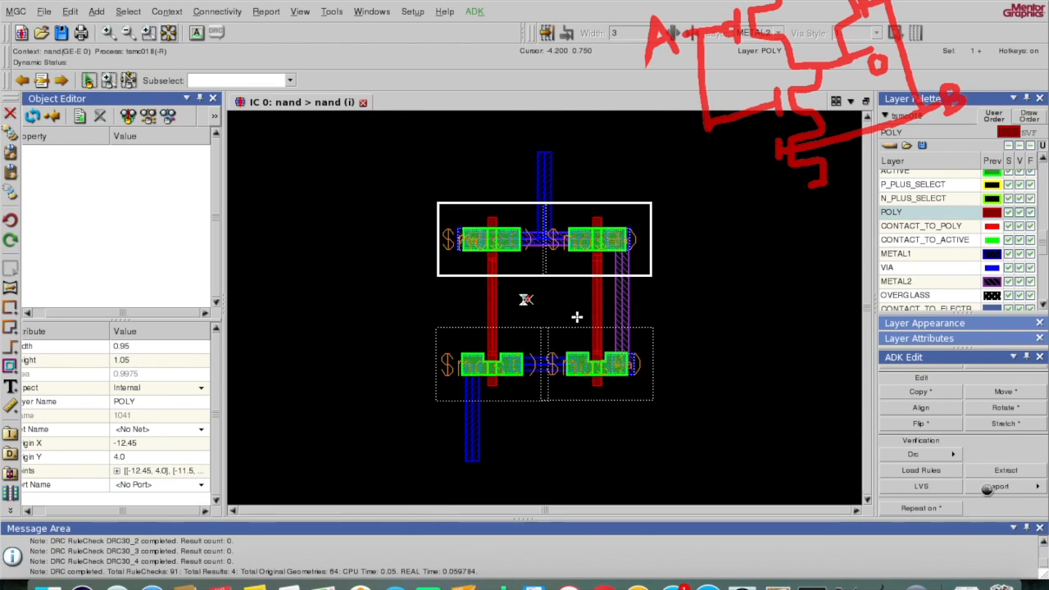
click(953, 454)
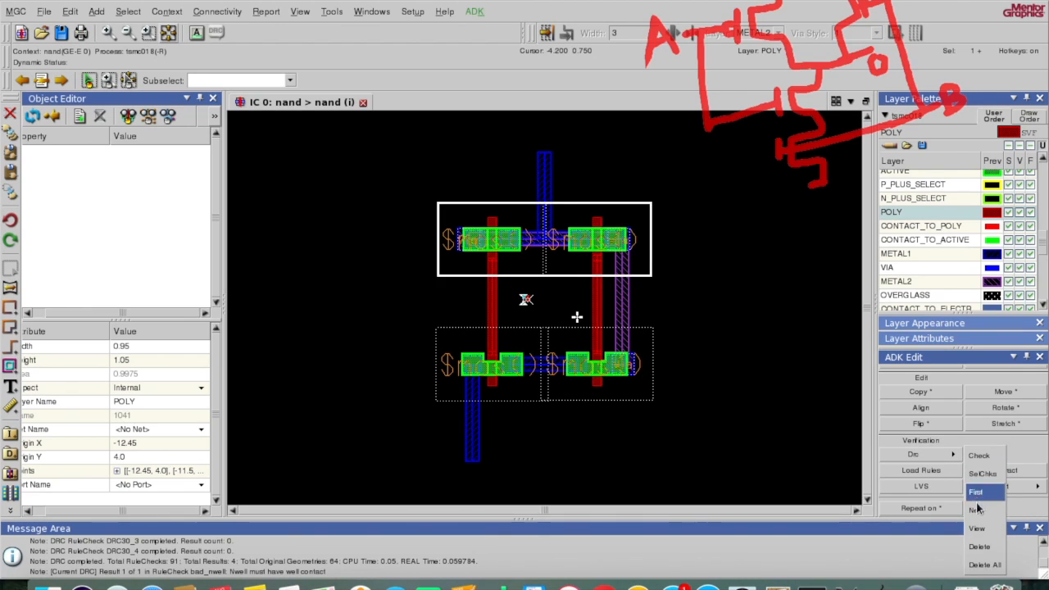
click(979, 504)
click(955, 452)
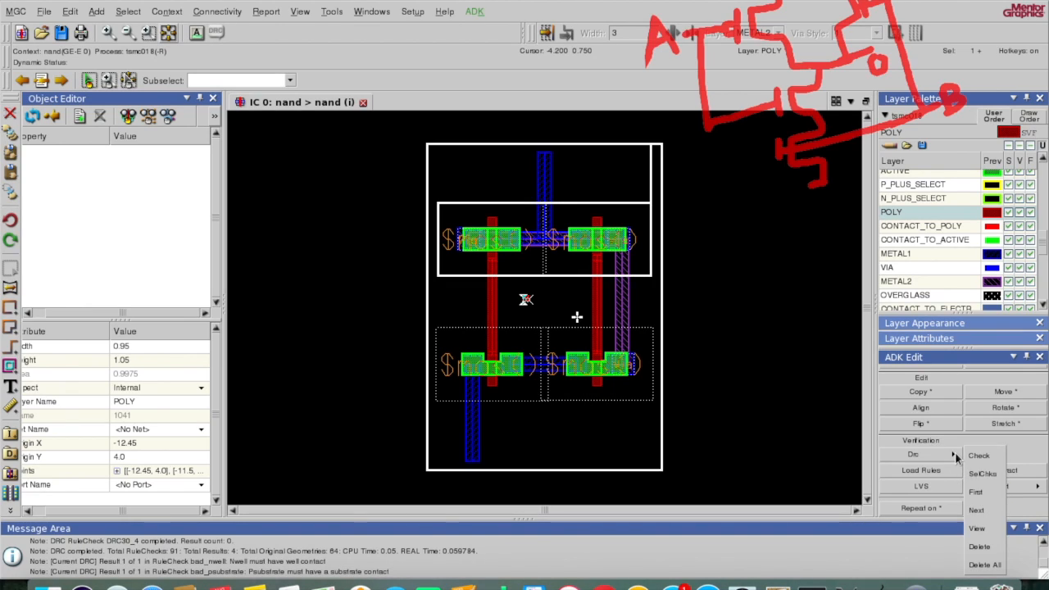
click(978, 510)
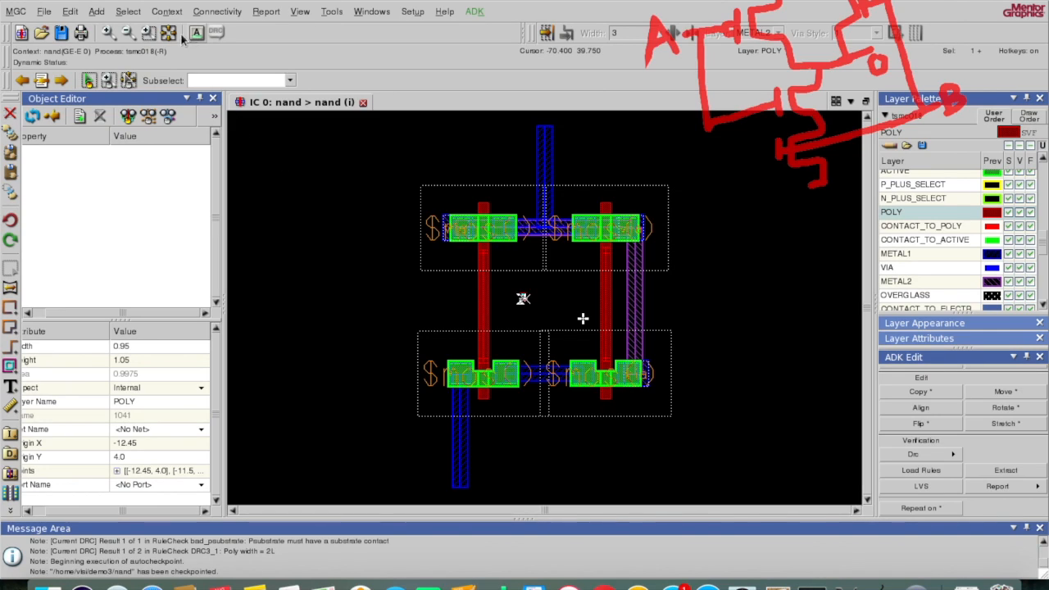
Step: Zoom onto the small POLY test square and delete it
click(148, 34)
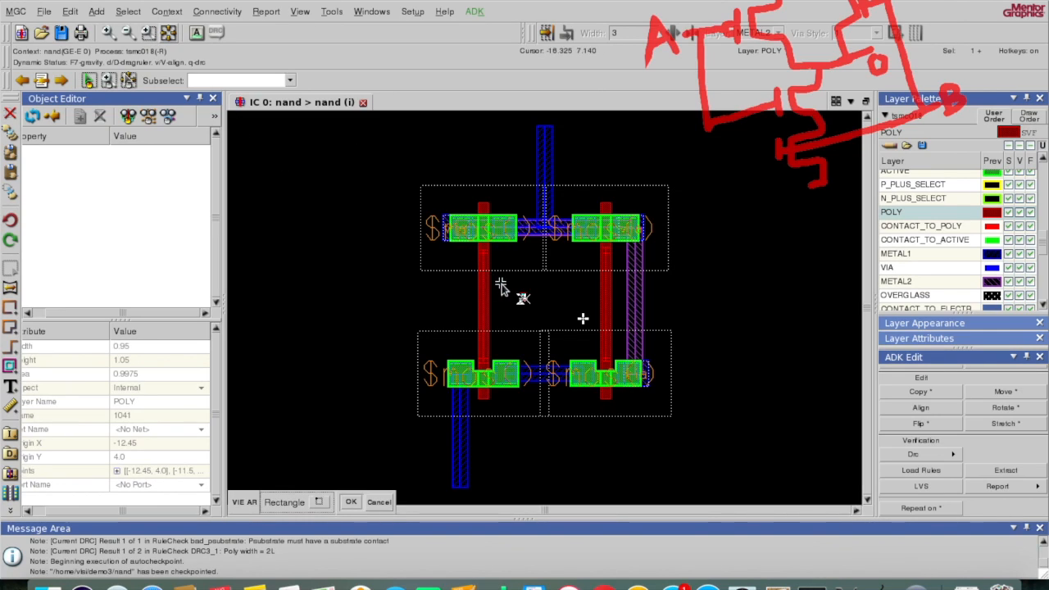
drag(489, 275, 553, 320)
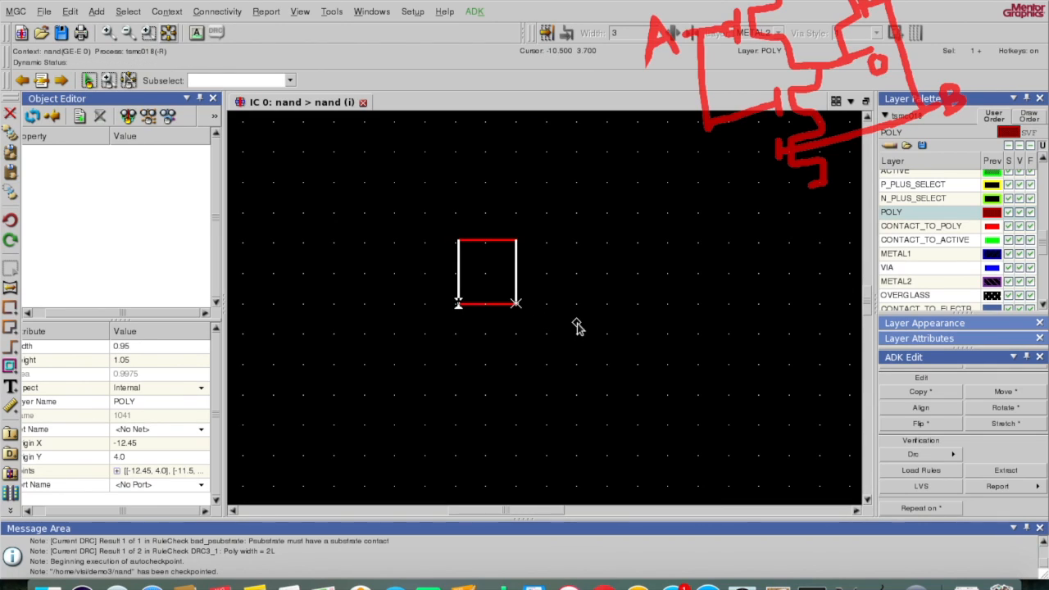
click(576, 323)
click(485, 286)
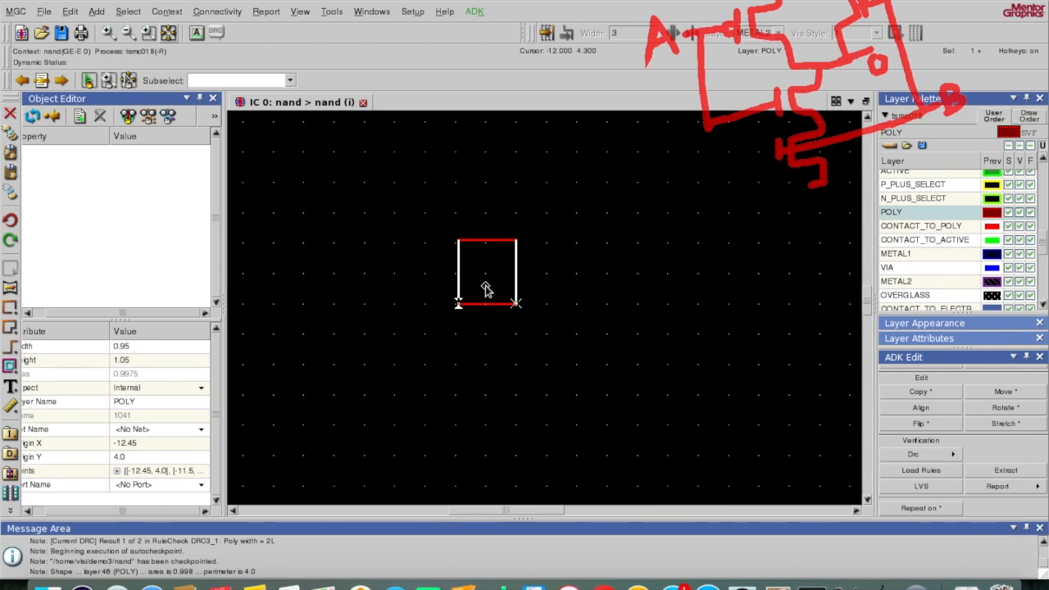
key(Delete)
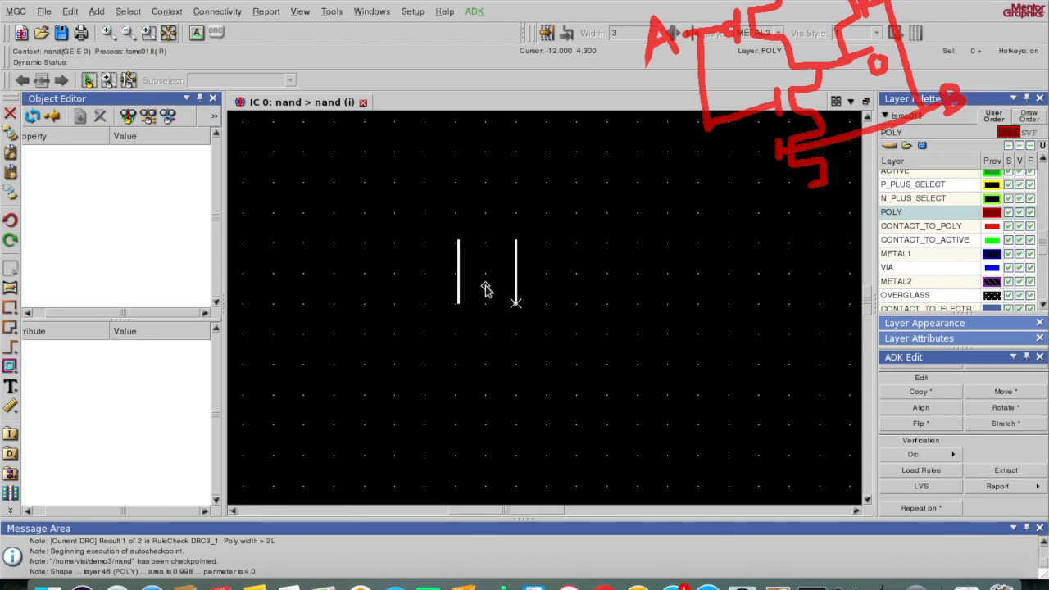
Step: Delete all DRC results, then fit the layout and zoom in twice
click(951, 455)
click(984, 564)
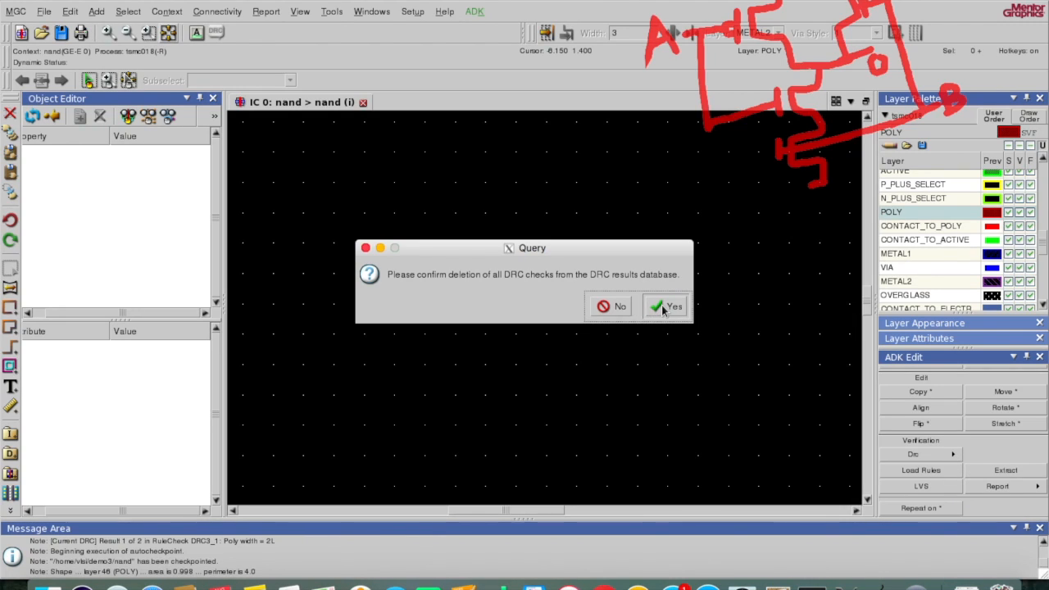
click(665, 308)
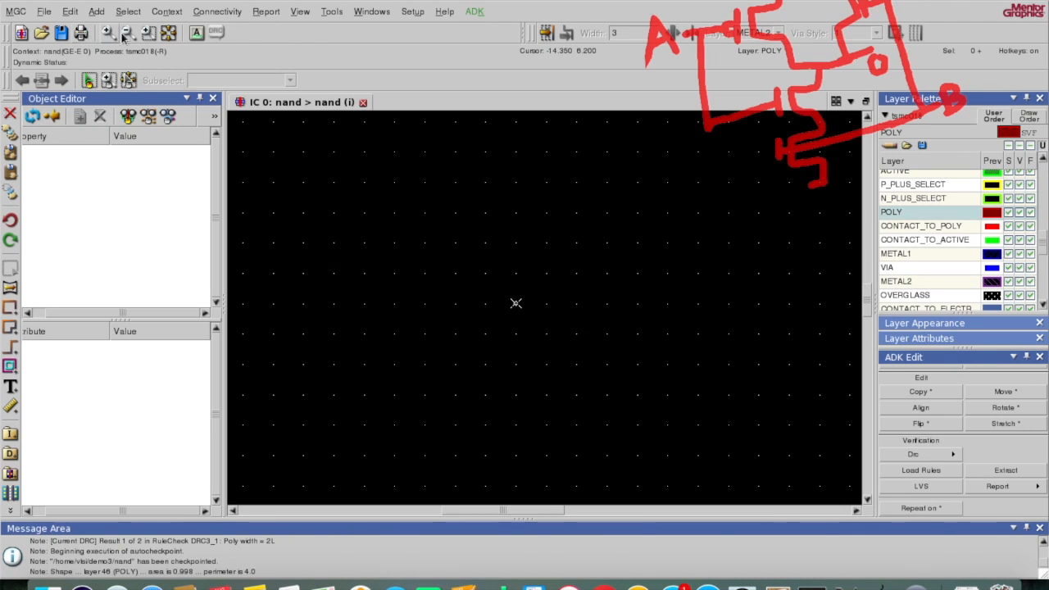
click(170, 35)
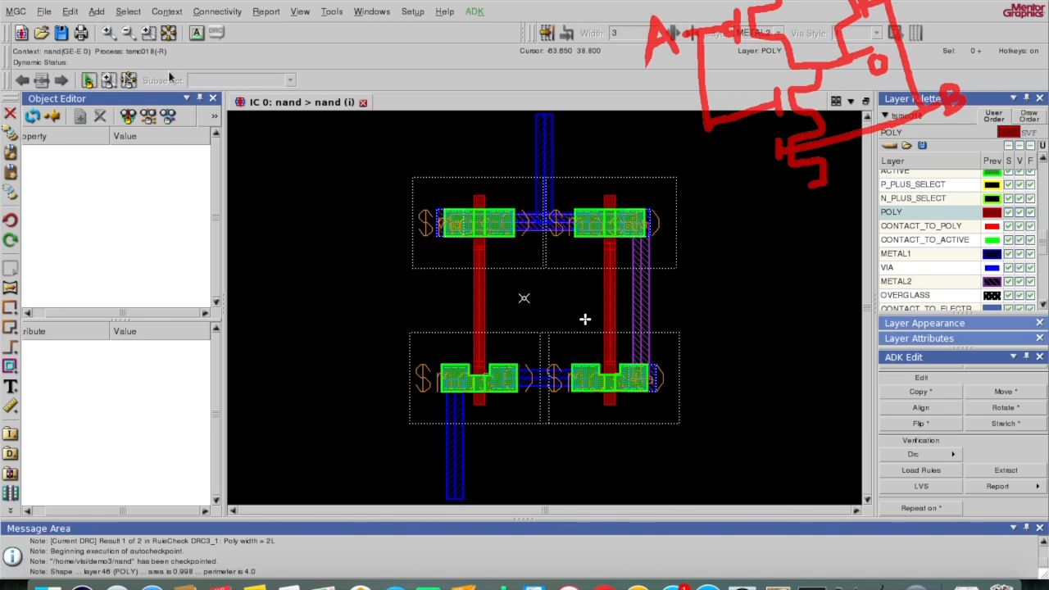
click(109, 35)
click(109, 34)
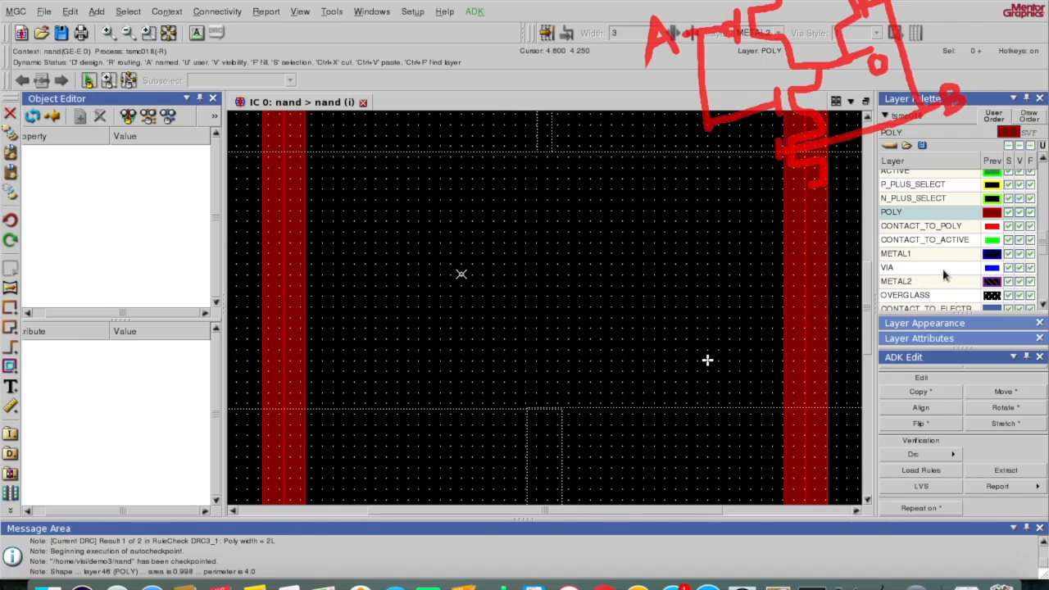
Step: Draw a 3.15 by 3.1 METAL2 rectangle at origin -15.05, 3.95 between the poly gates
click(918, 284)
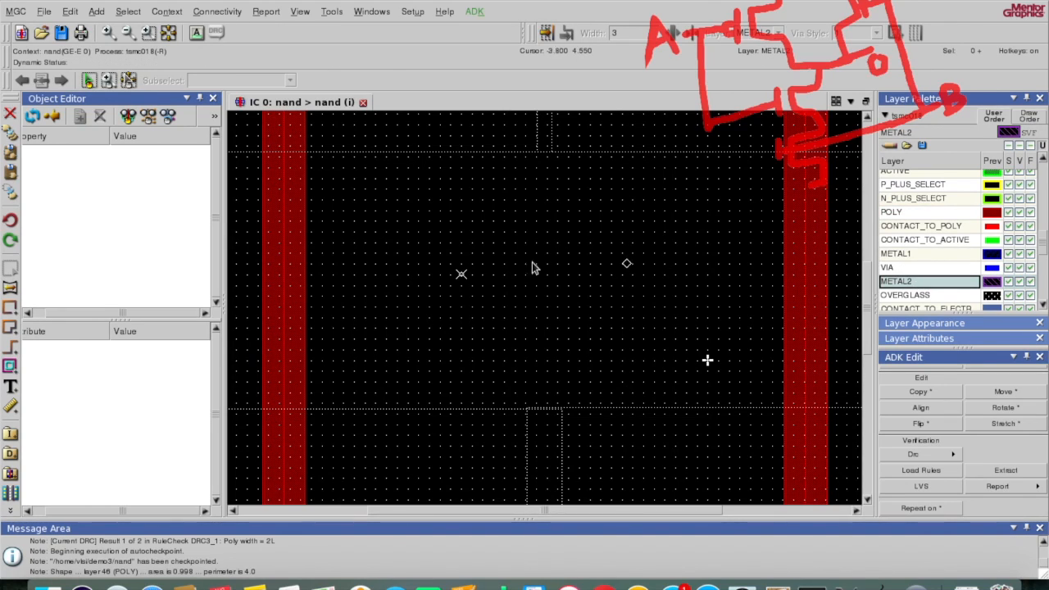
click(10, 308)
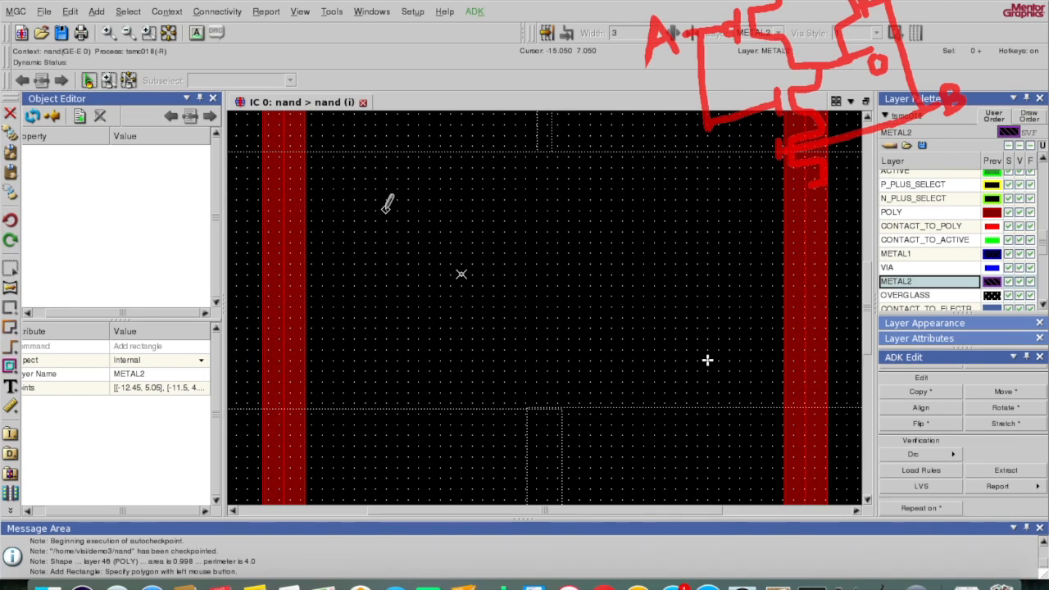
click(385, 210)
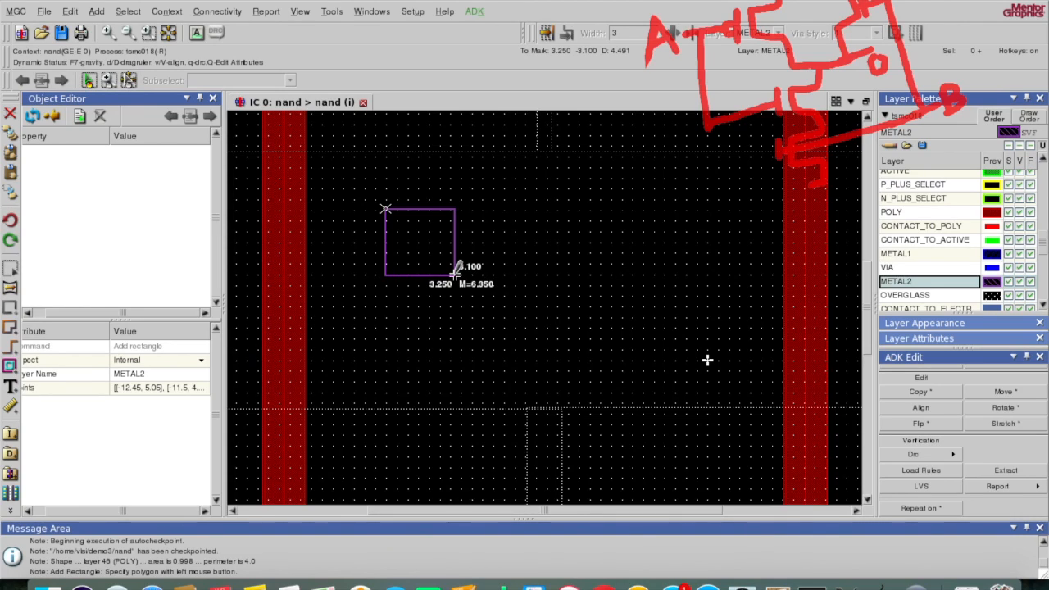
click(452, 274)
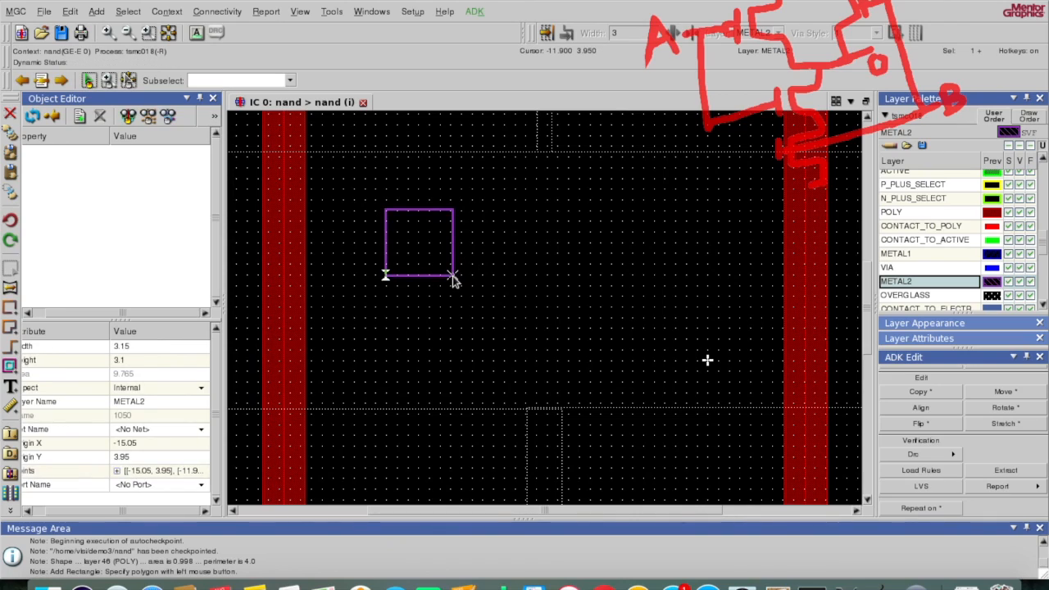
key(F2)
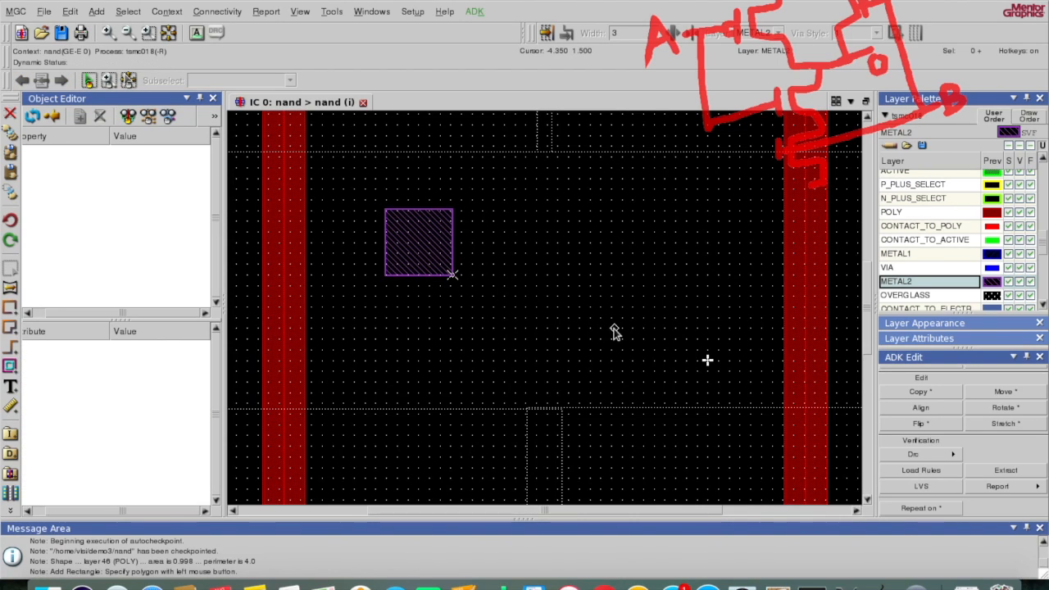
click(954, 453)
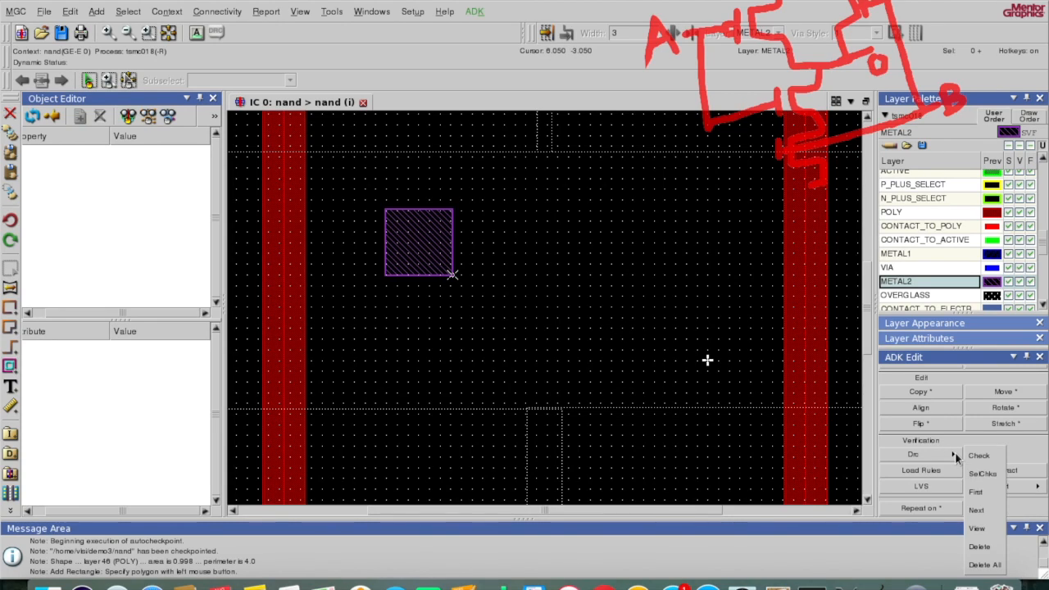
Step: Run DRC and review the two missing N-well and substrate contact errors
click(971, 459)
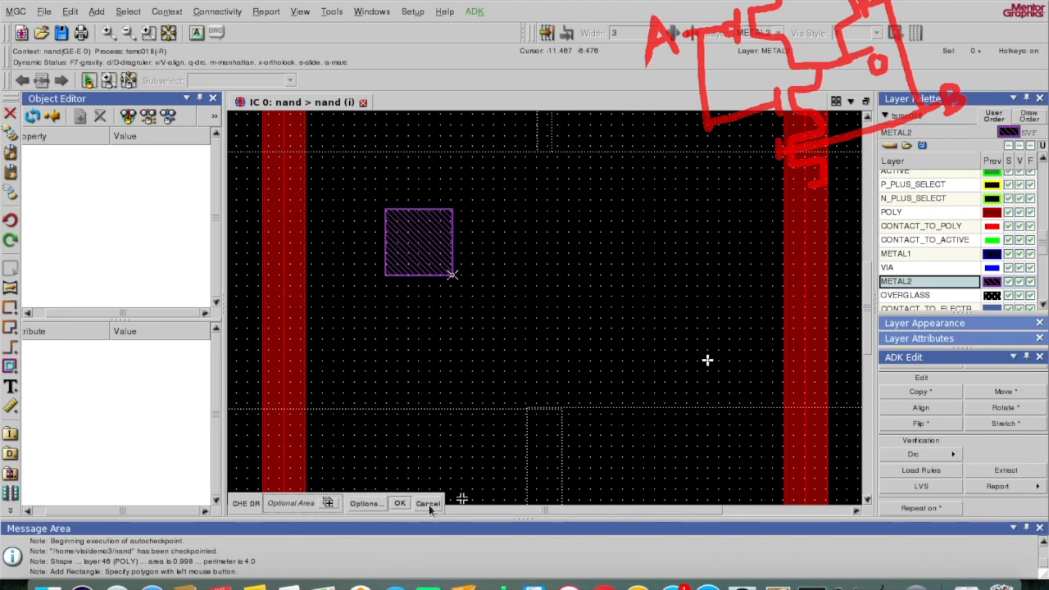
click(400, 503)
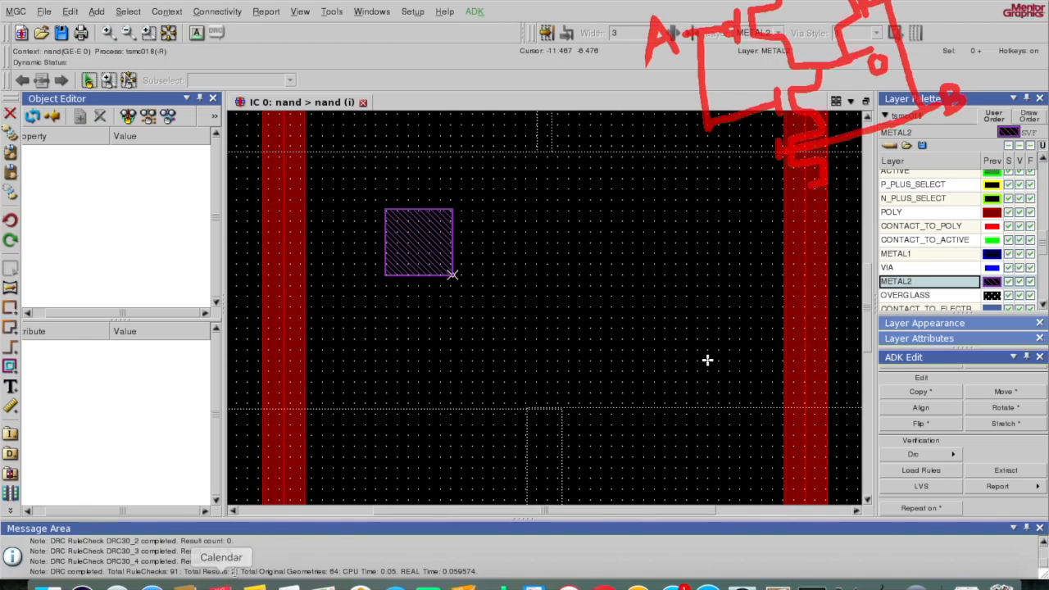
click(951, 452)
click(979, 490)
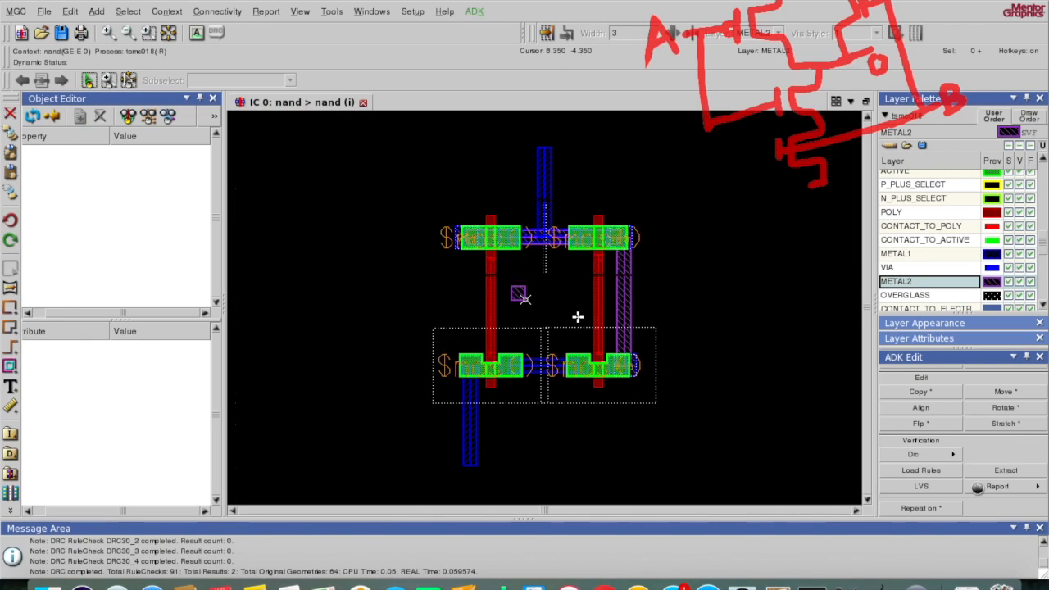
click(947, 452)
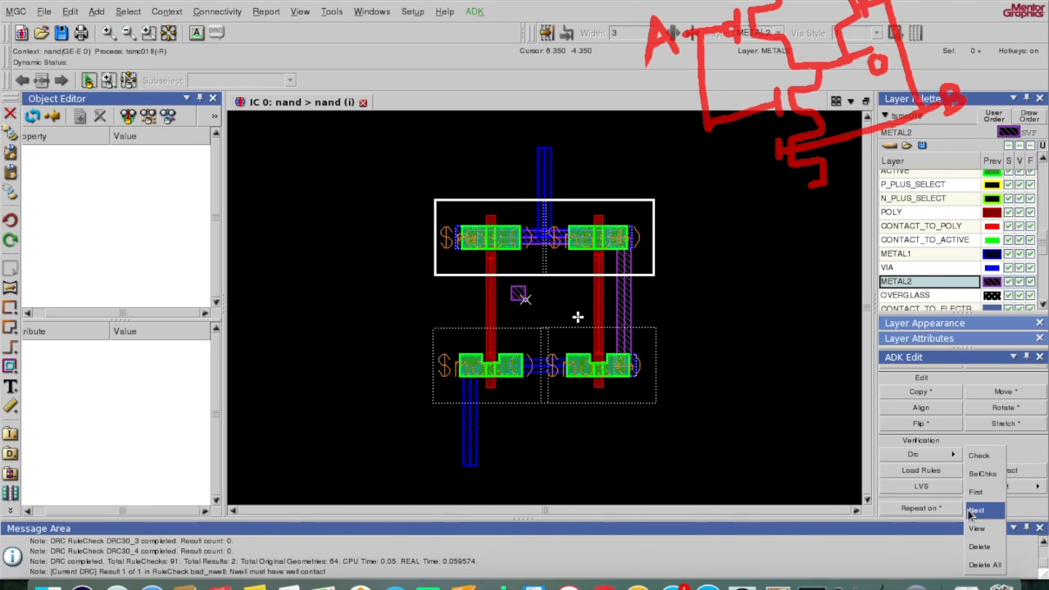
click(974, 510)
Step: Delete all DRC results from the nand cell
click(947, 453)
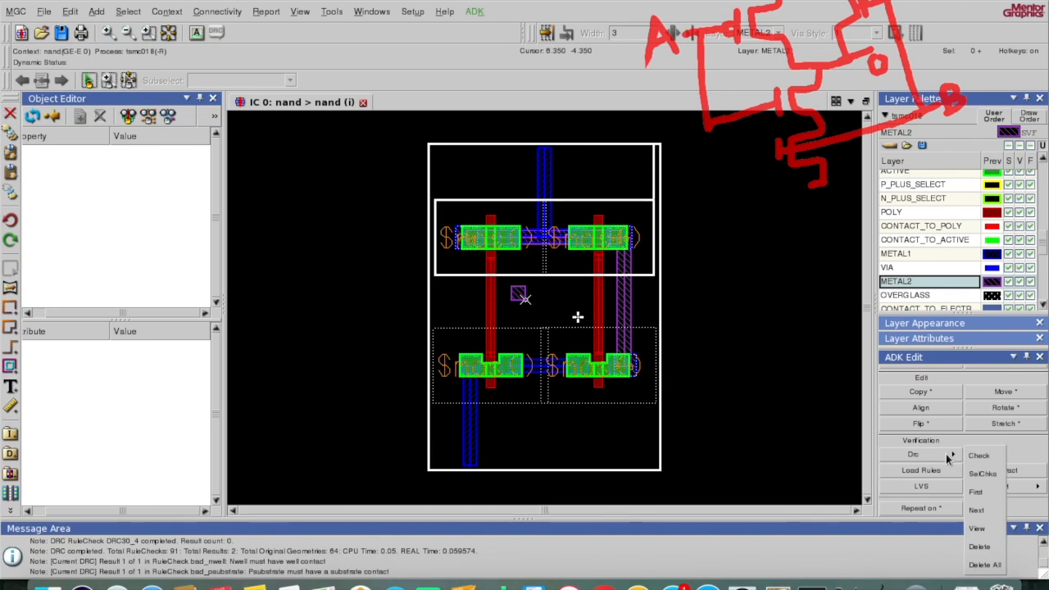
click(984, 565)
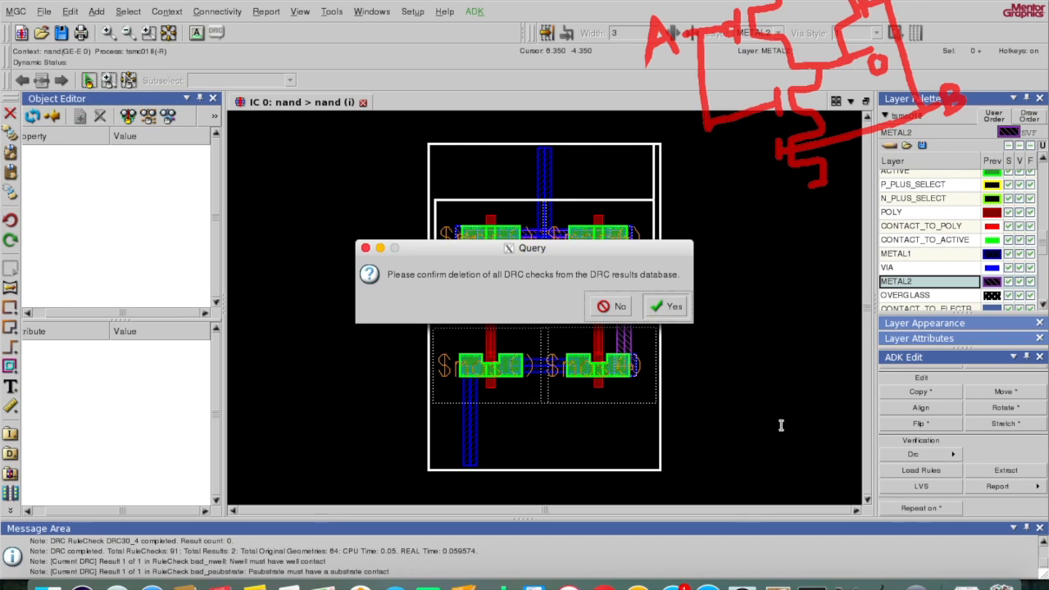
click(666, 307)
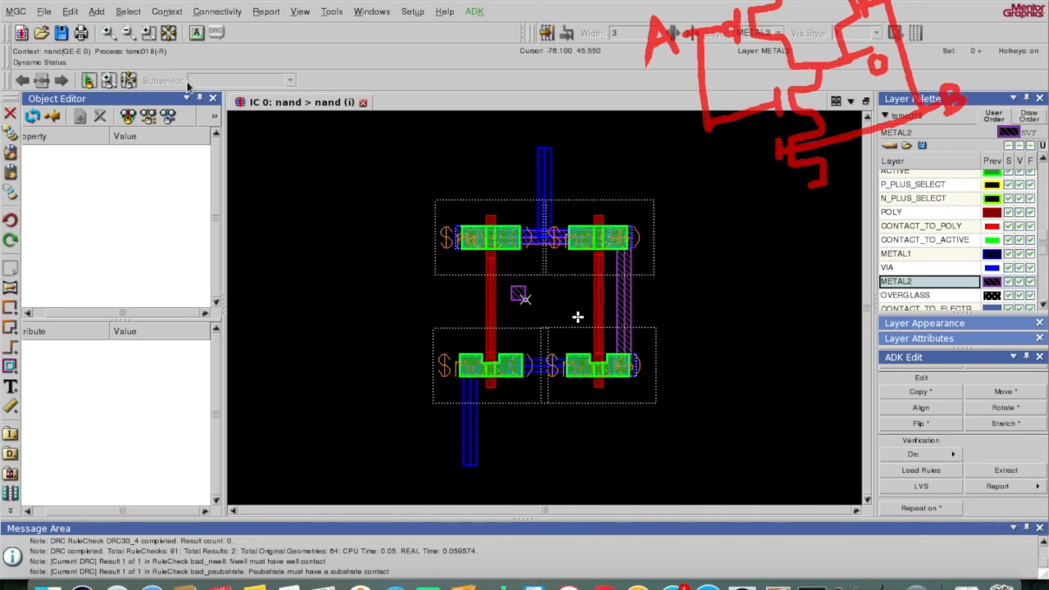
Step: Move the METAL2 square to the left of the left poly gate
click(167, 39)
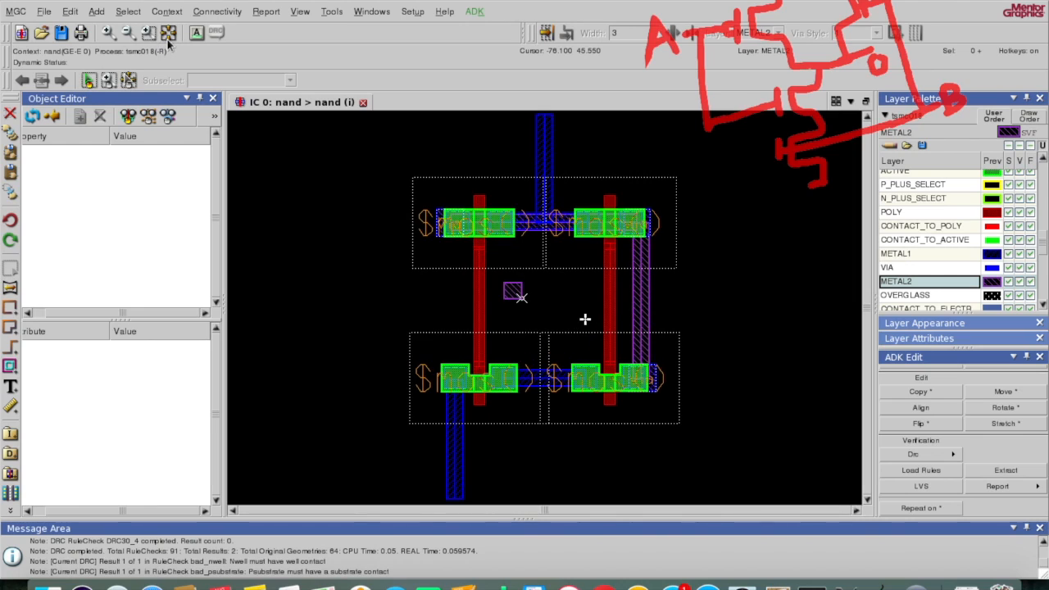
click(508, 299)
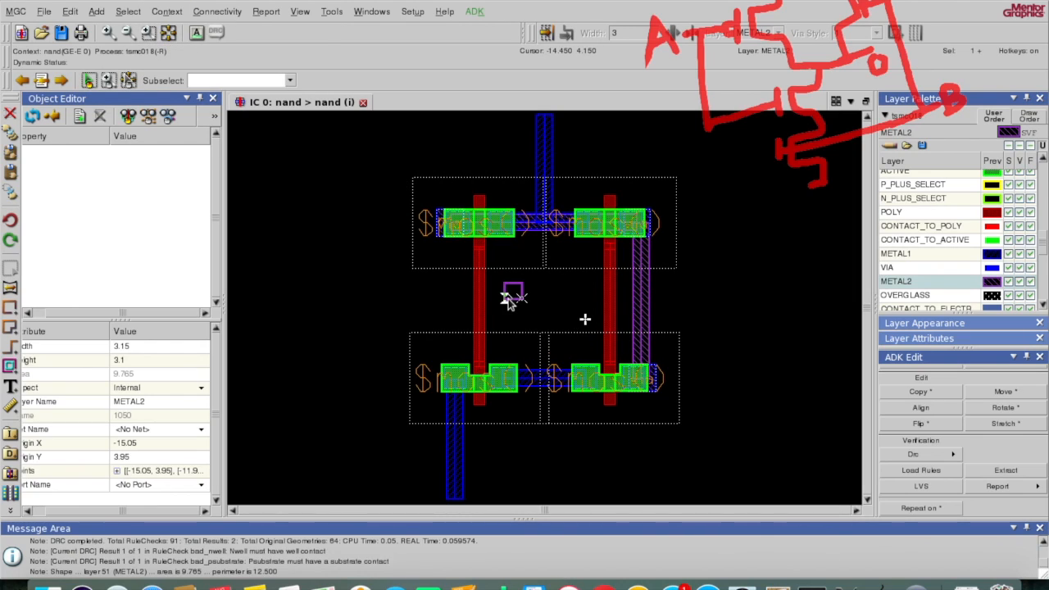
key(m)
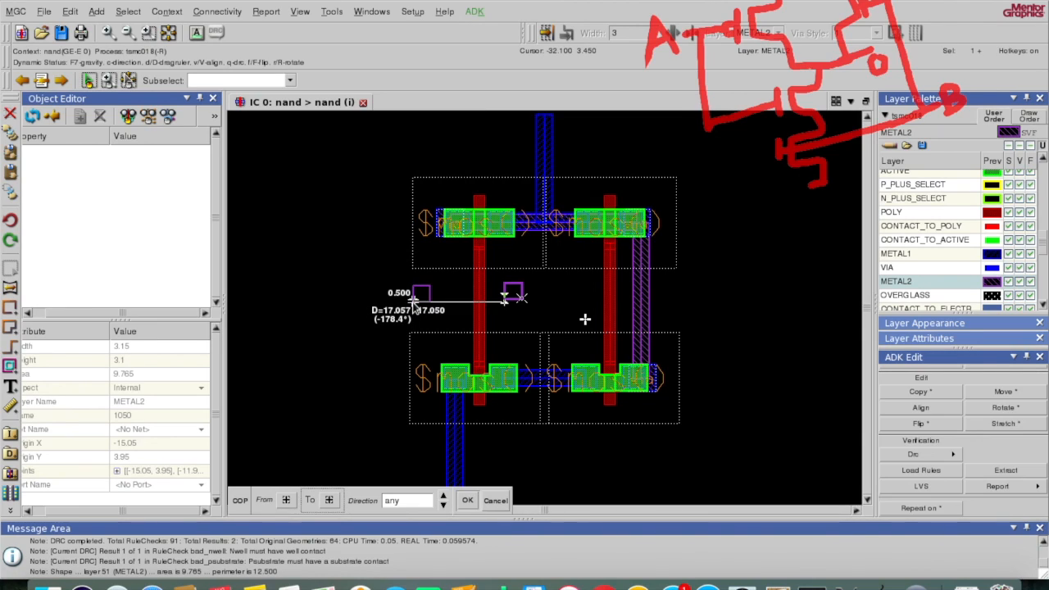
click(415, 301)
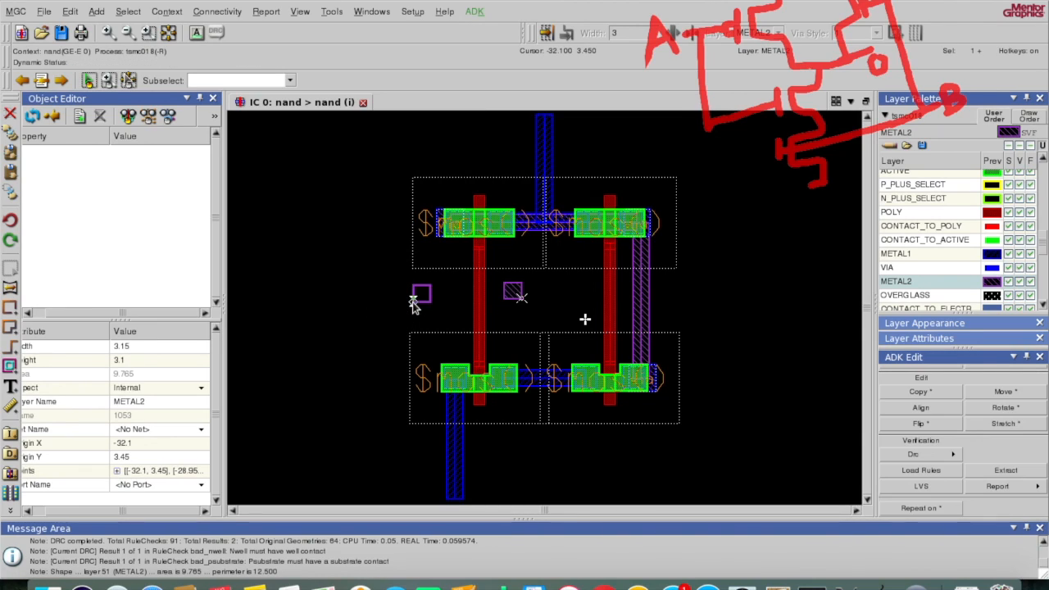
shift+click(518, 296)
key(c)
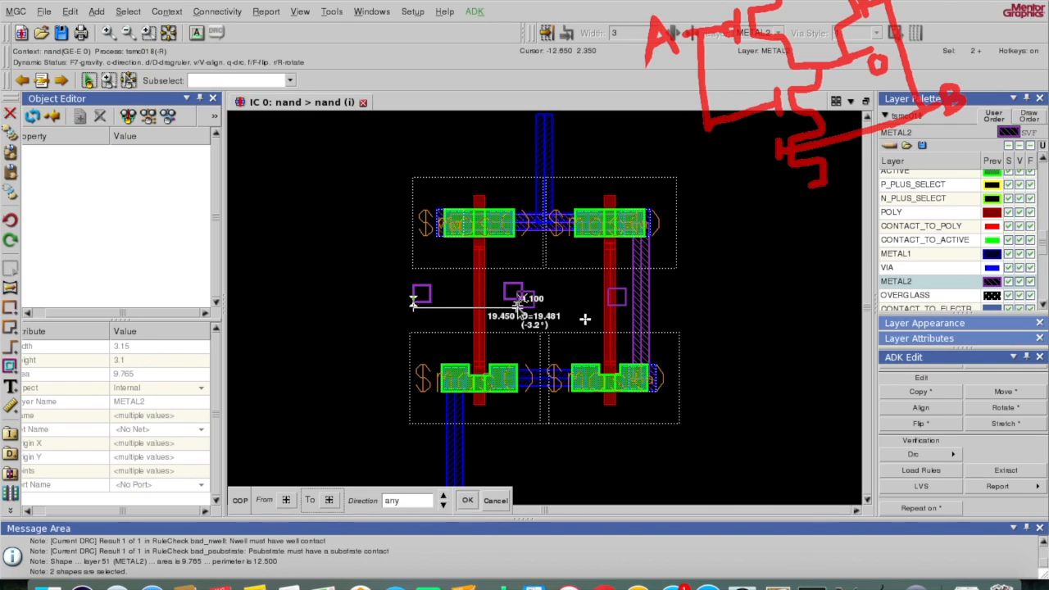
key(Escape)
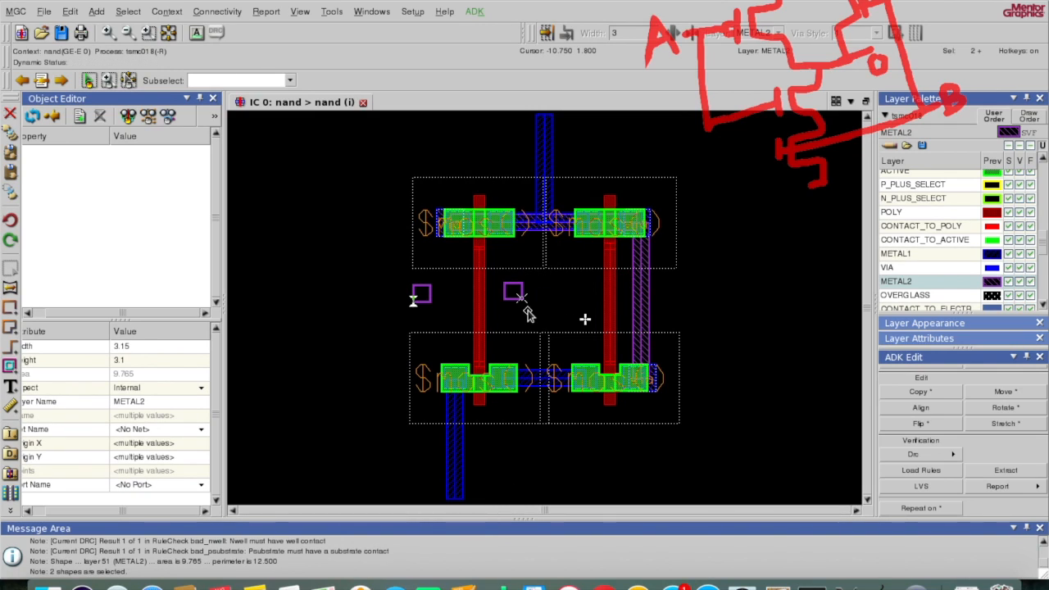
key(F2)
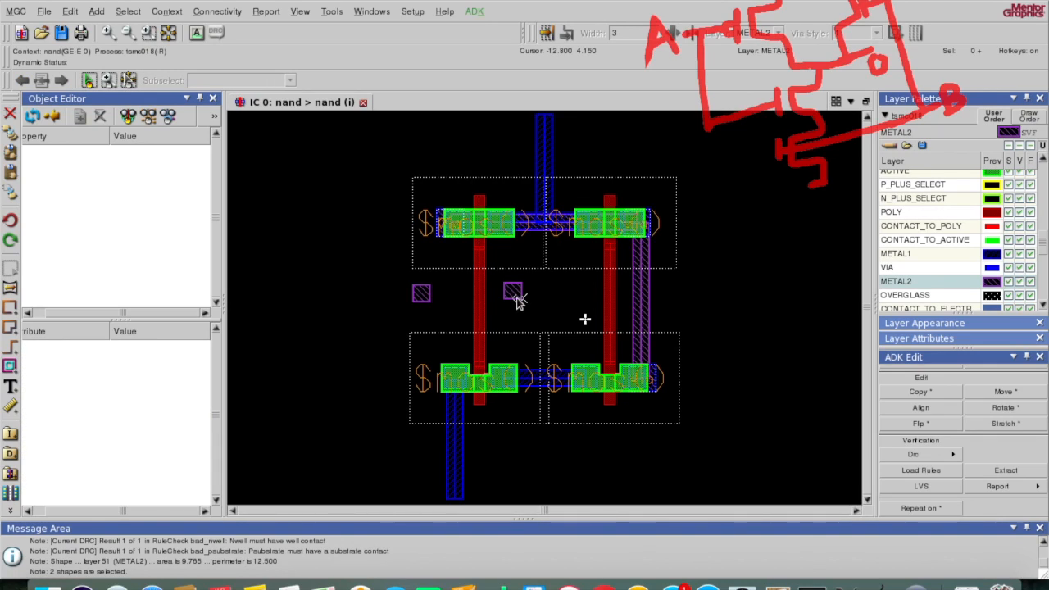
Step: Copy the centre METAL2 square to the far right and just right of the centre
click(515, 299)
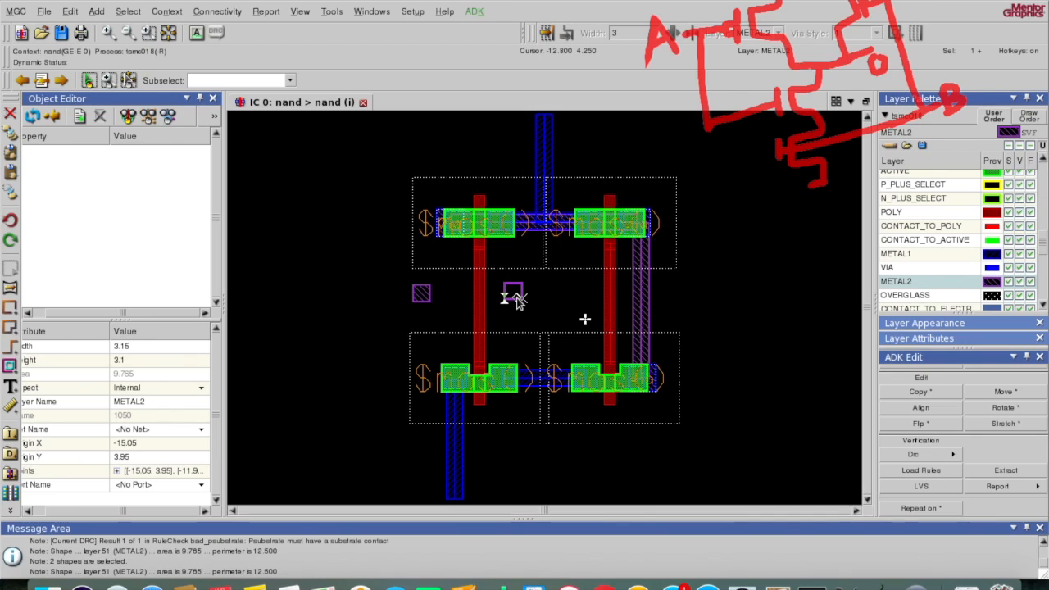
key(c)
click(722, 287)
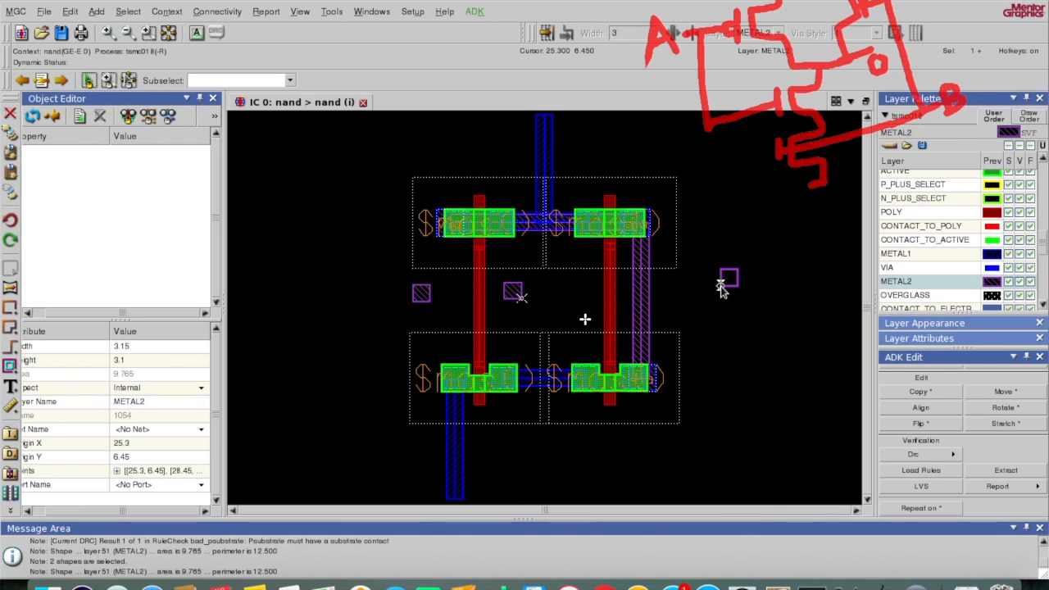
click(514, 294)
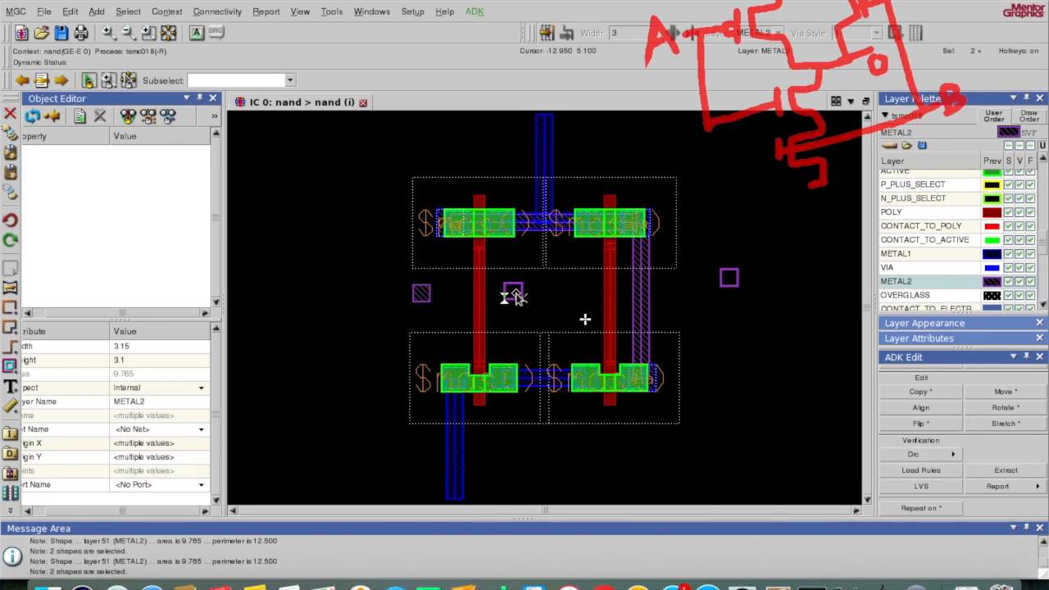
key(F2)
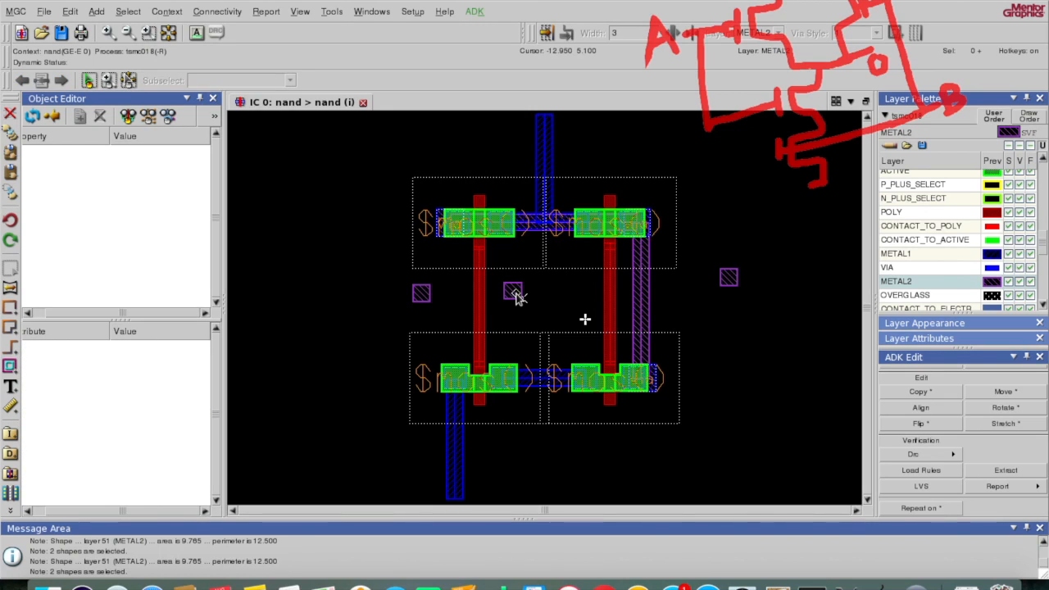
click(514, 293)
key(c)
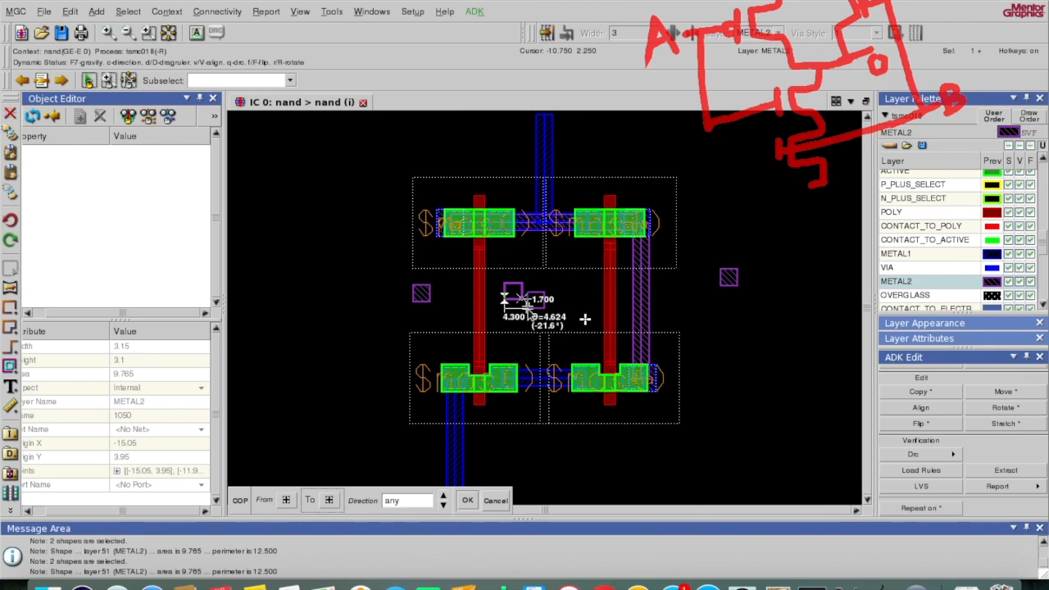
click(527, 305)
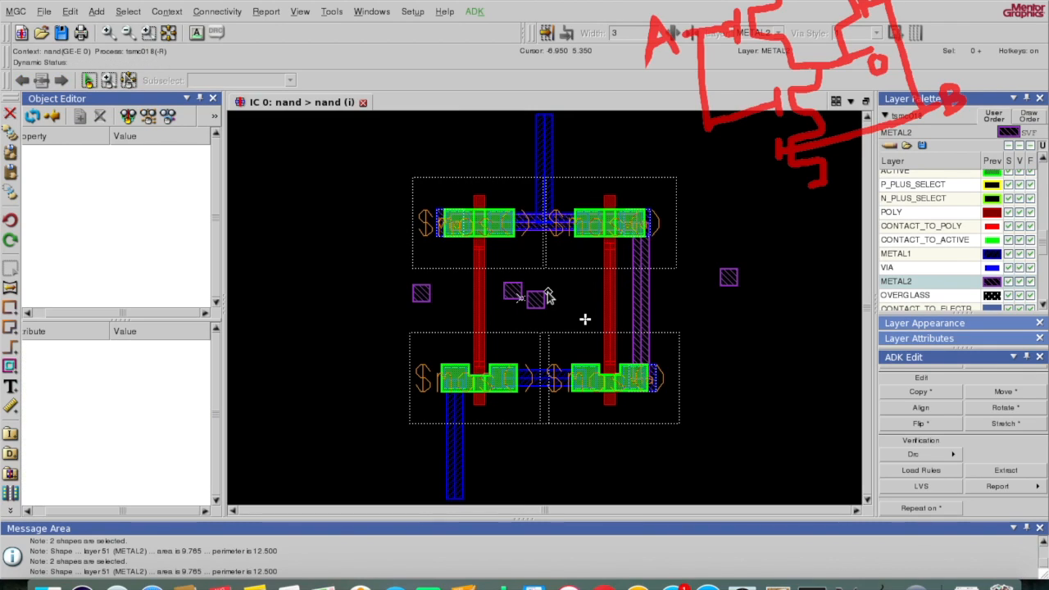
Step: Delete the original centre METAL2 square and reselect the right-hand square
click(517, 292)
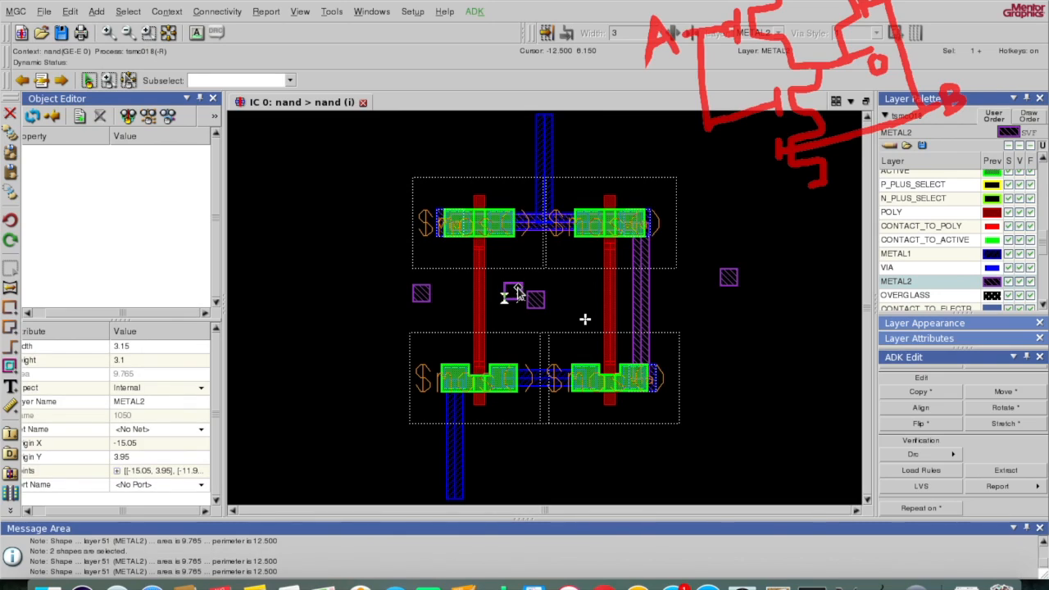
key(Delete)
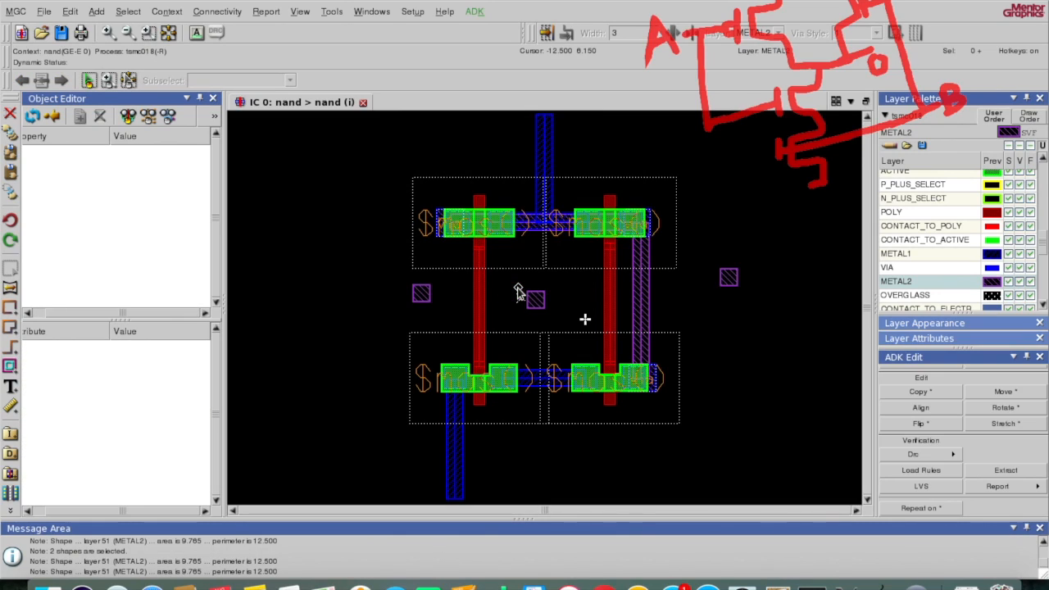
click(731, 283)
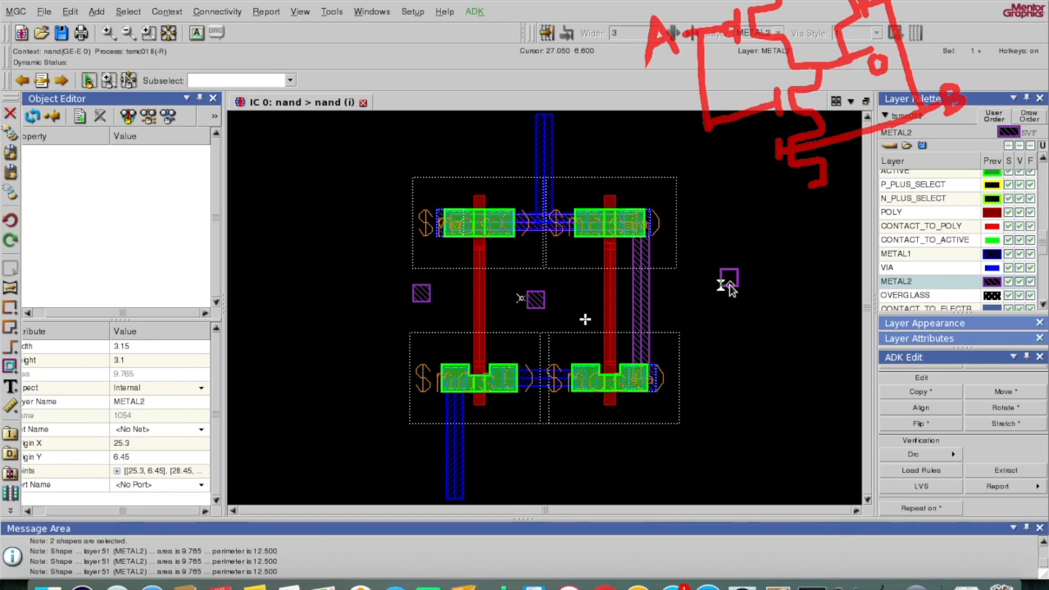
click(730, 285)
click(730, 285)
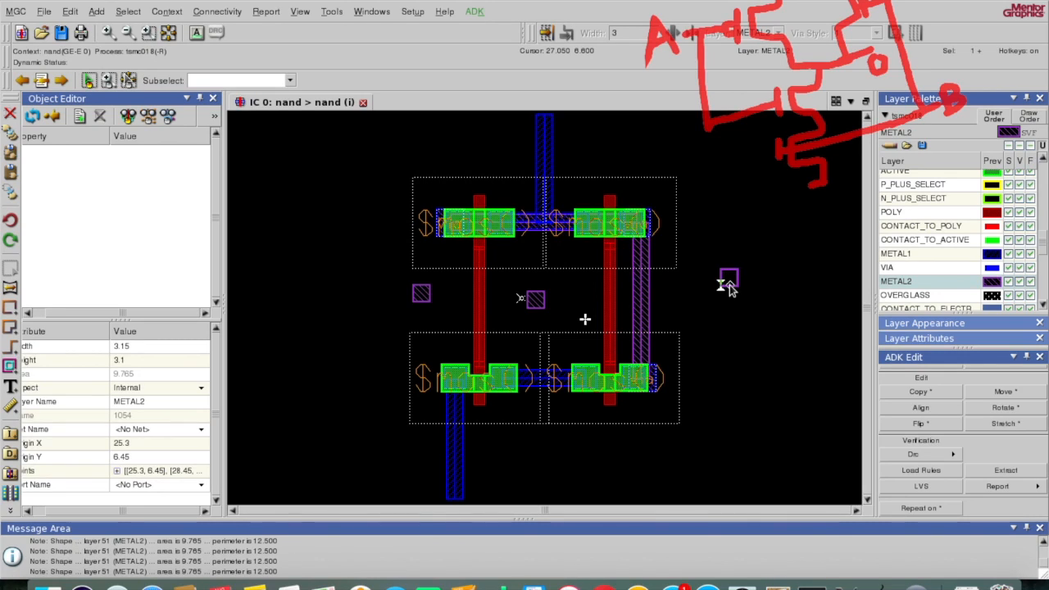
key(m)
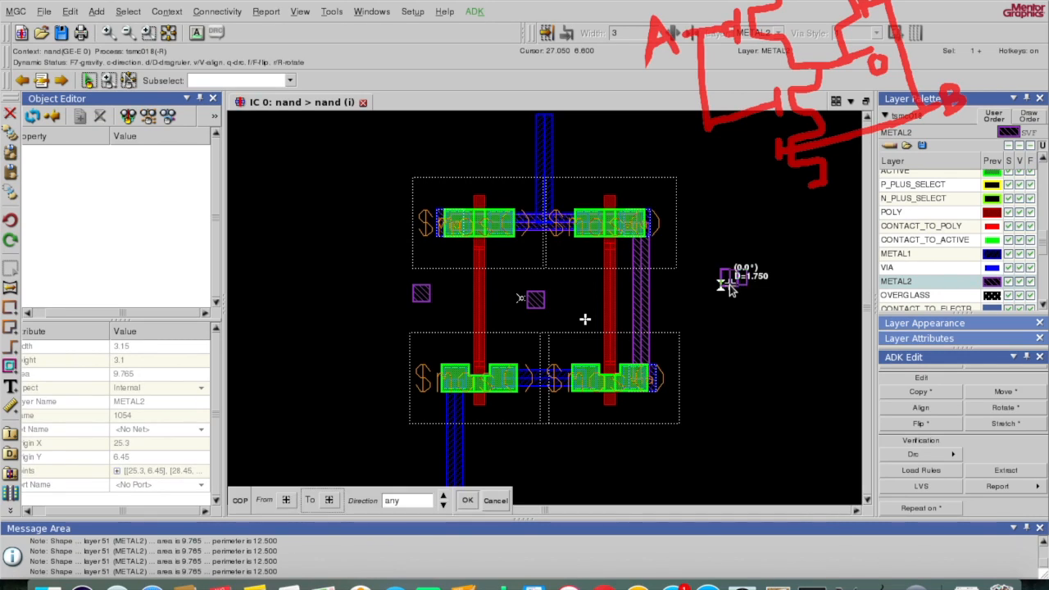
Step: Place a METAL2 square copy on the vertical strip, then shift it right off the strip
click(633, 309)
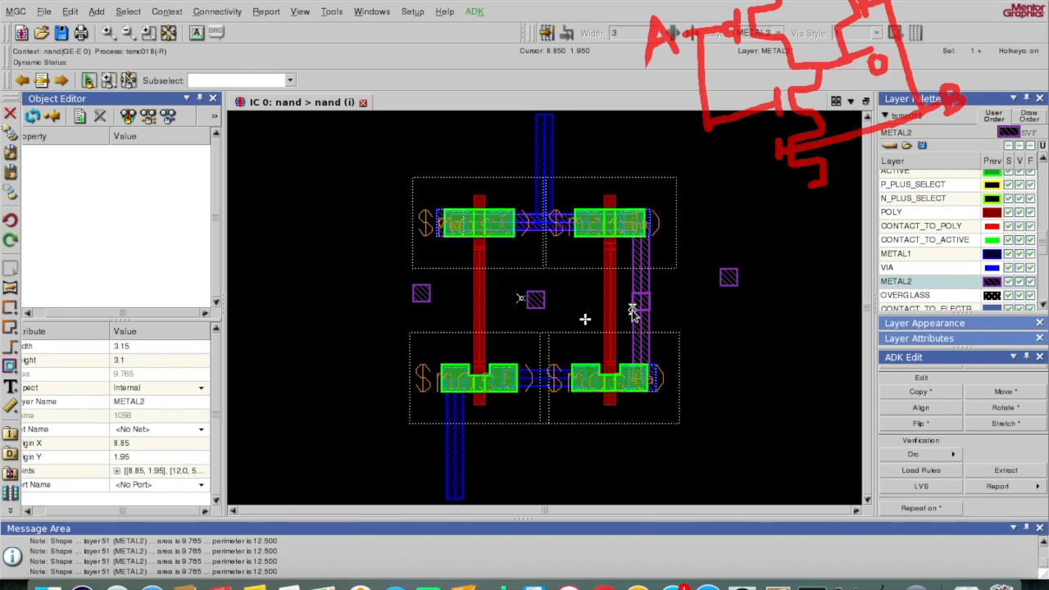
click(110, 32)
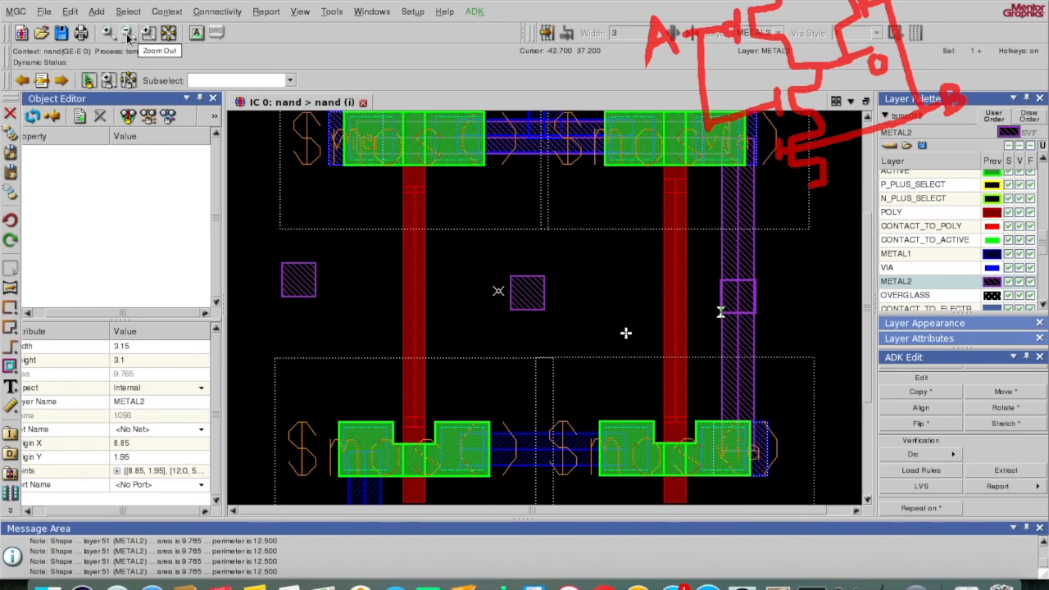
click(127, 35)
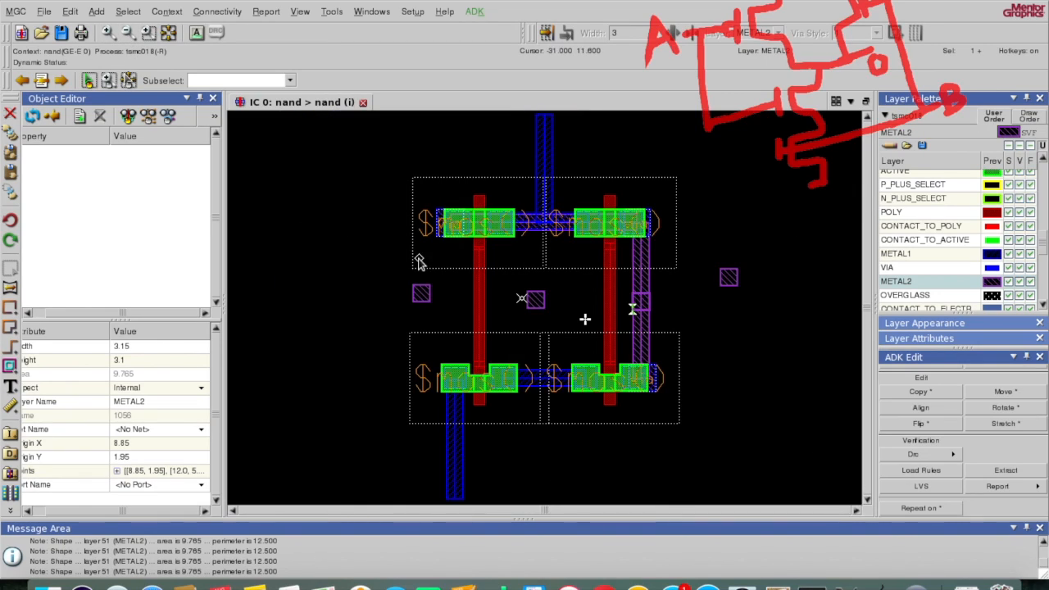
click(648, 313)
click(647, 313)
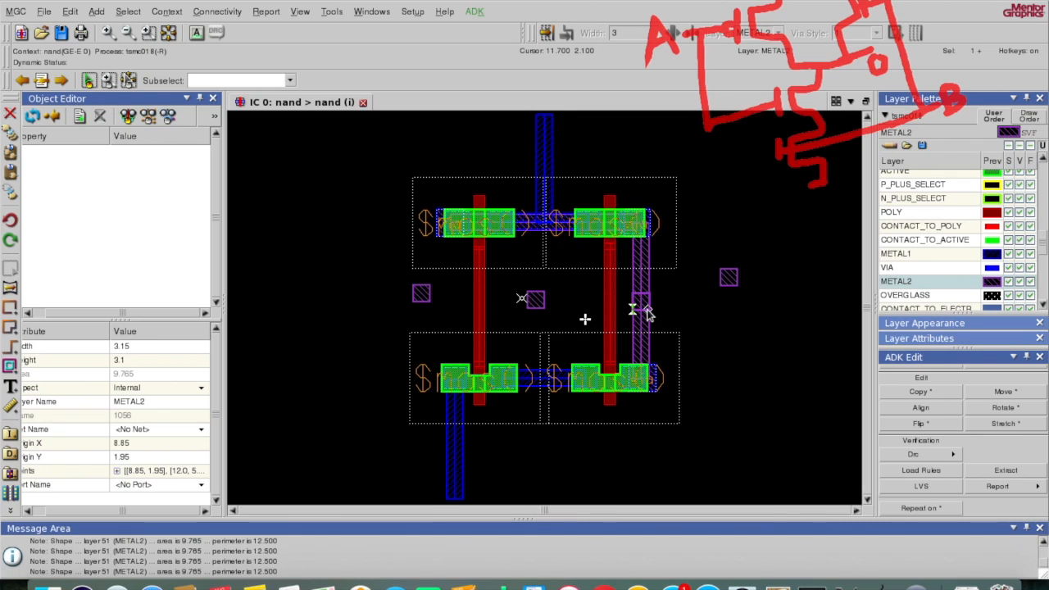
key(m)
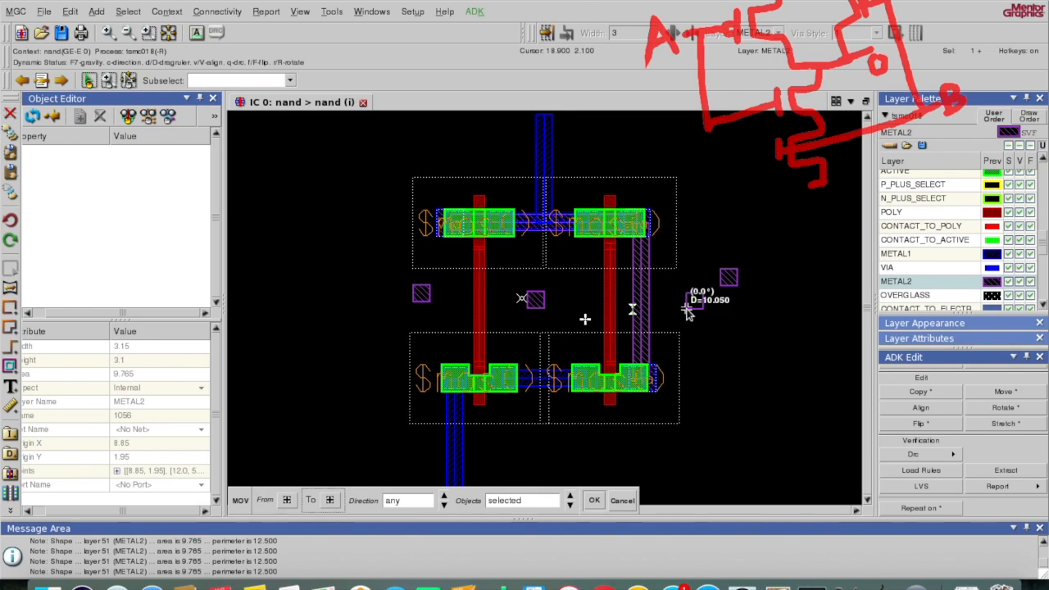
click(692, 310)
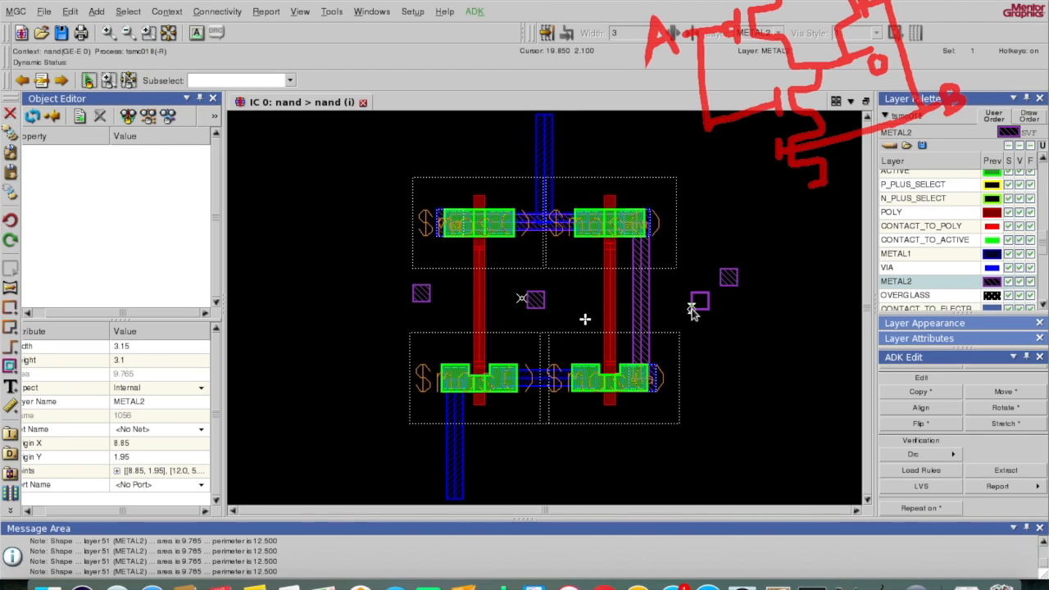
key(F2)
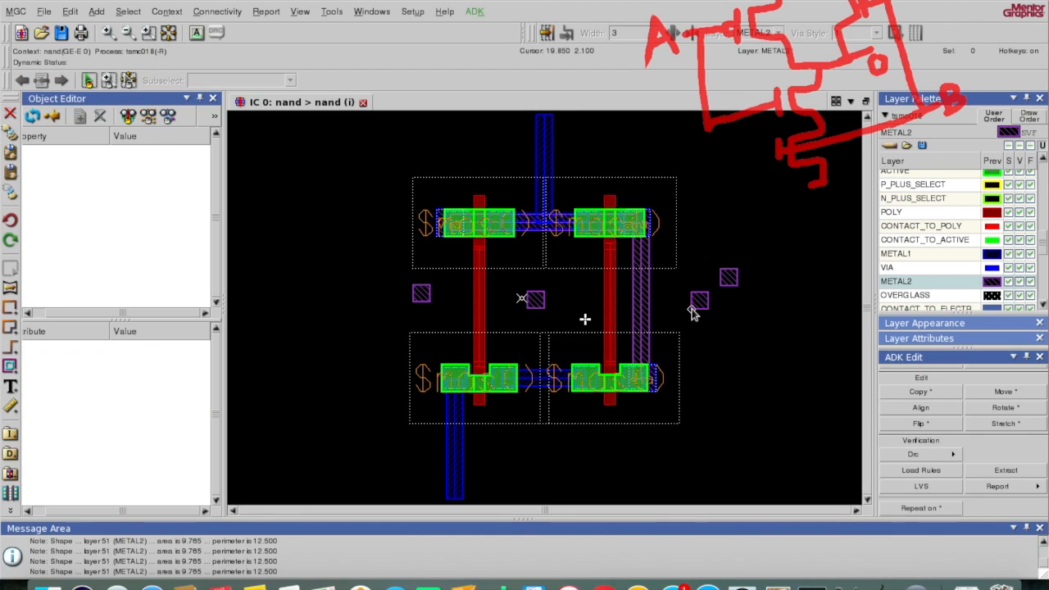
Step: Move the far-right METAL2 square to the top end of the vertical line
click(732, 283)
key(m)
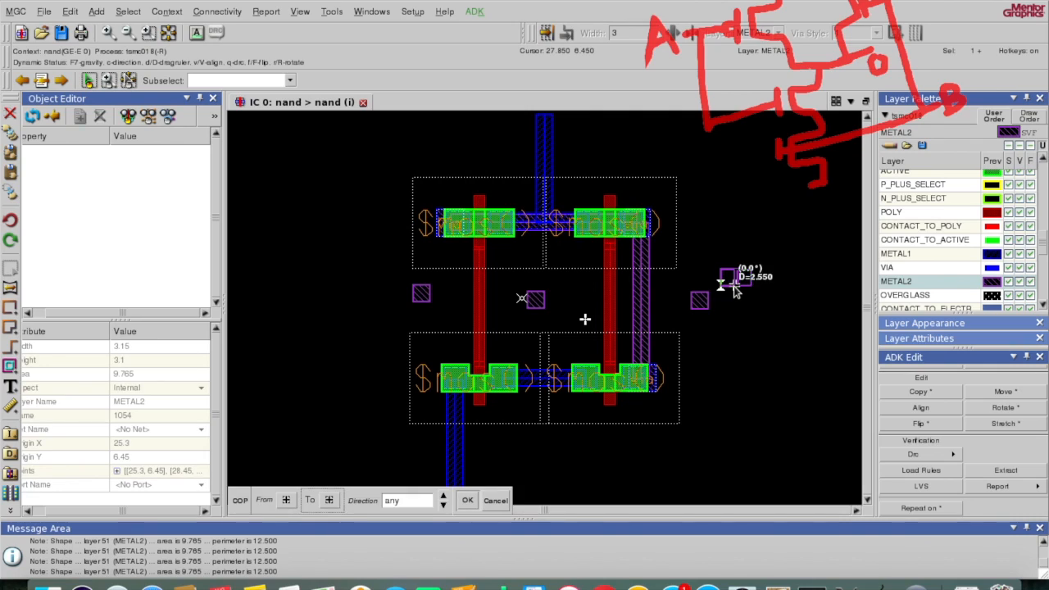
click(537, 133)
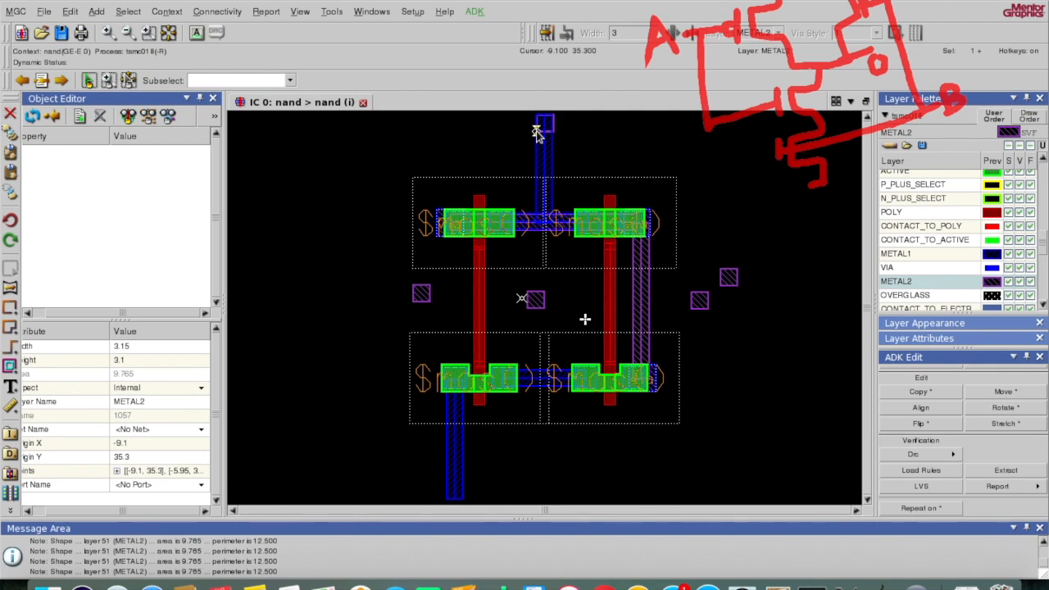
click(657, 255)
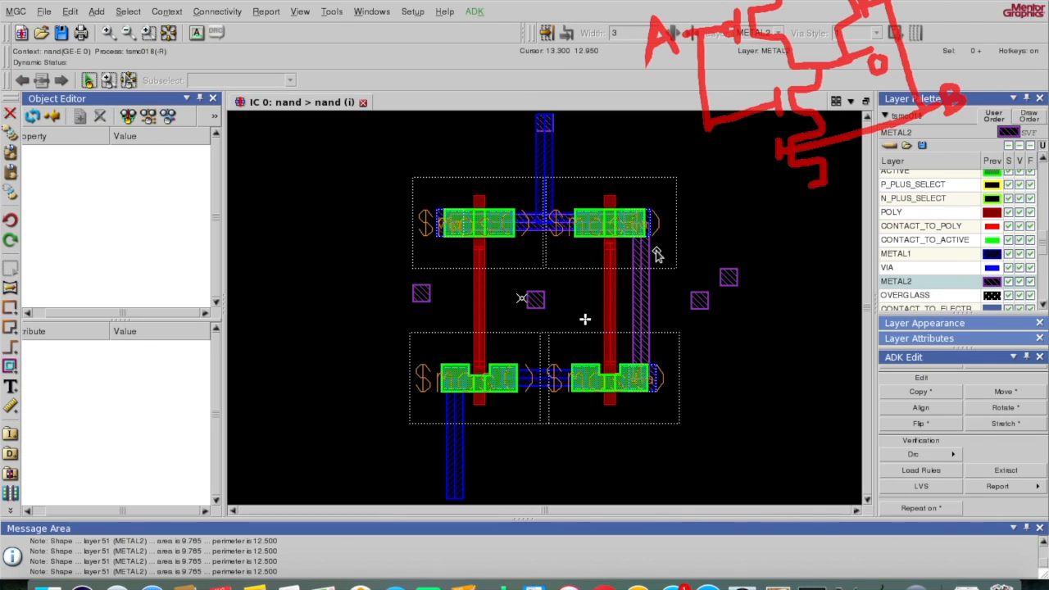
Step: Move the right-hand METAL2 square to the bottom end of the lower vertical line
click(728, 280)
key(m)
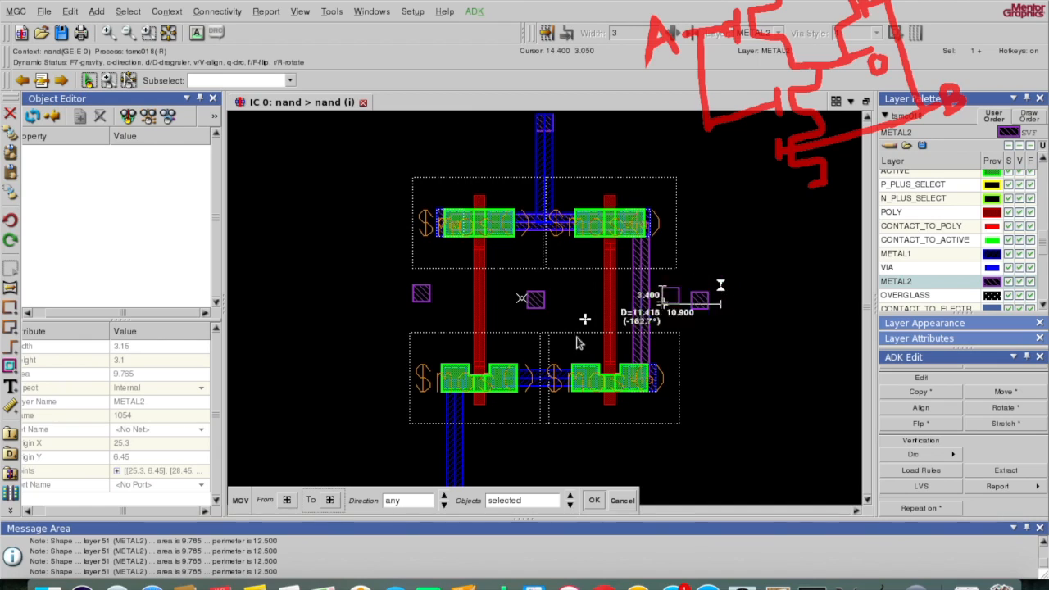
click(867, 501)
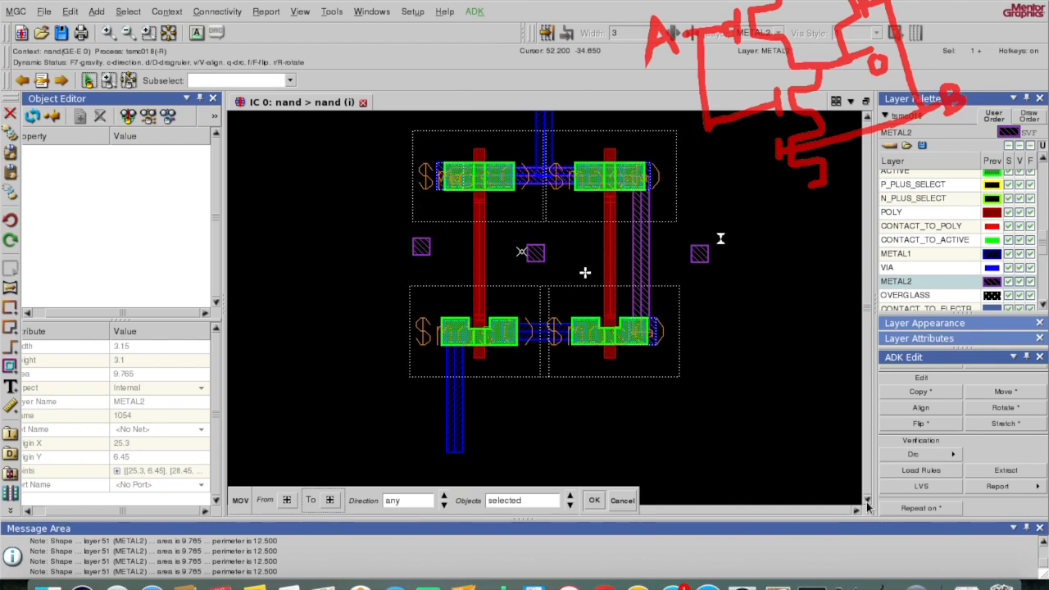
click(867, 502)
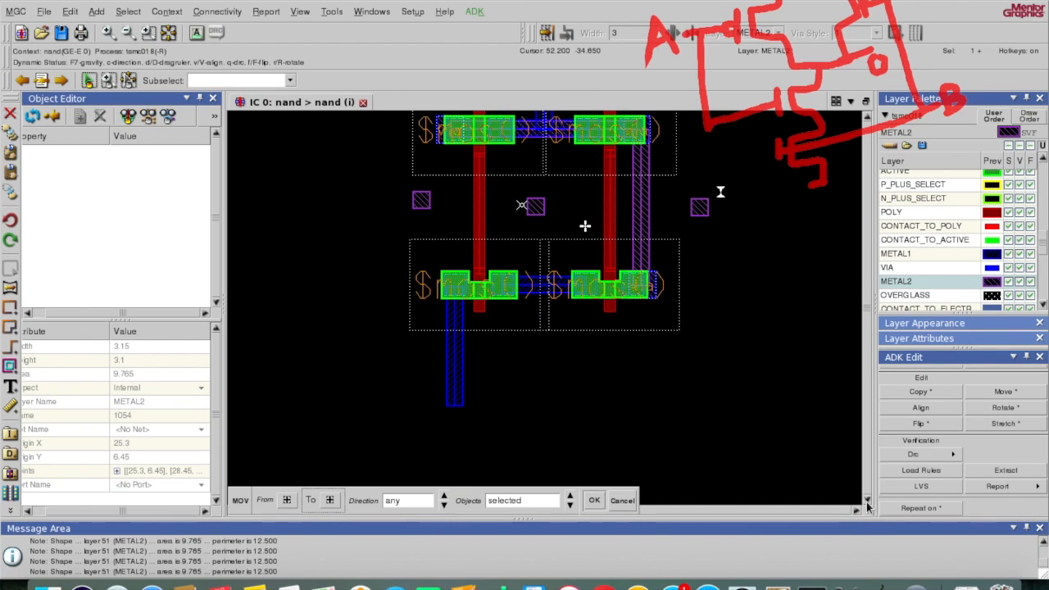
click(446, 405)
click(446, 409)
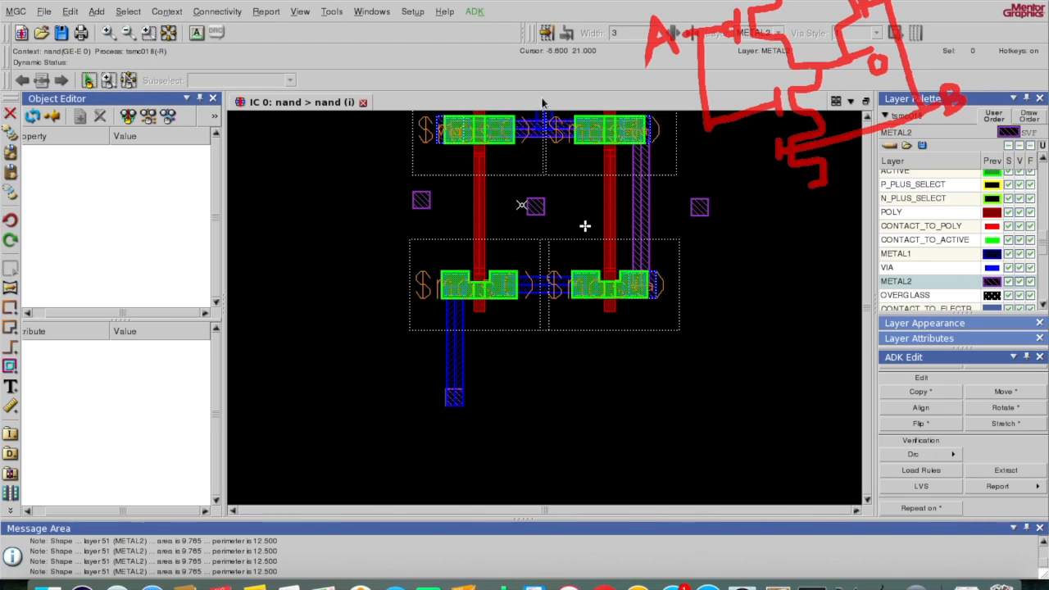
click(167, 34)
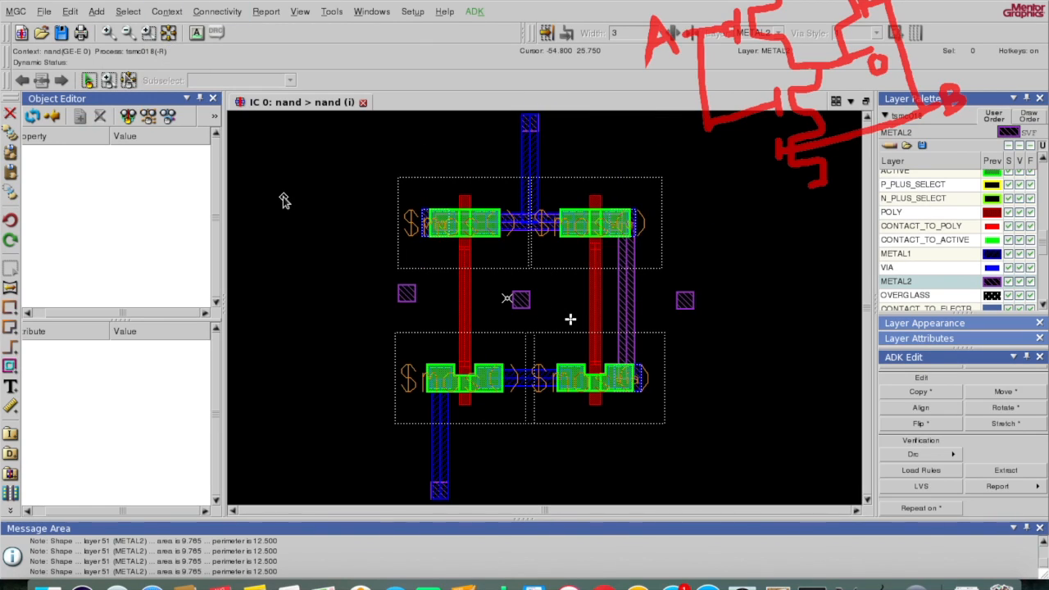
Step: Draw a METAL1 path from the left METAL2 pad to the left poly gate
key(space)
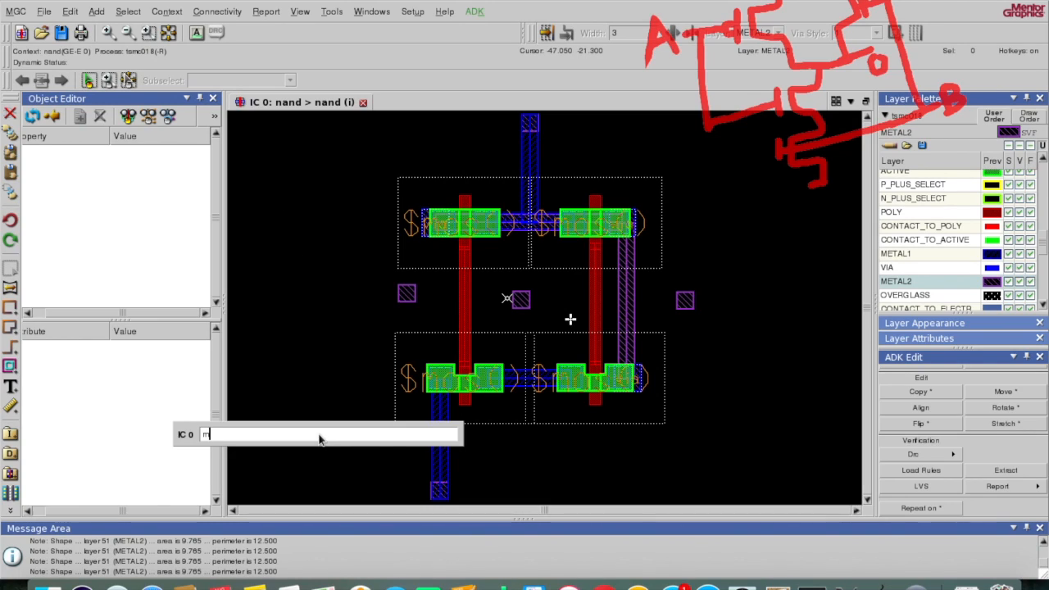
text(metal1)
key(Return)
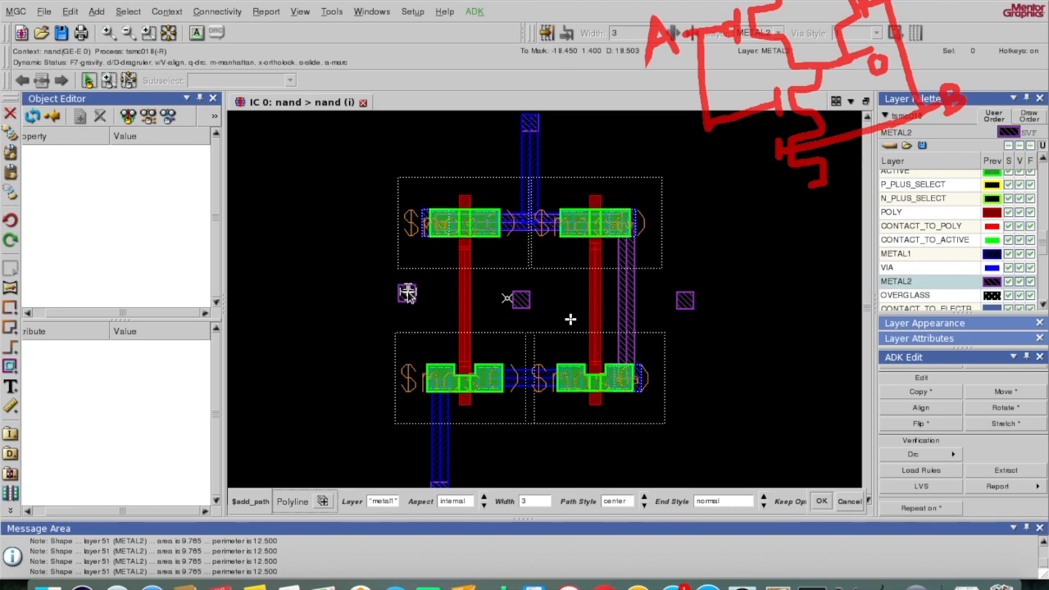
click(408, 293)
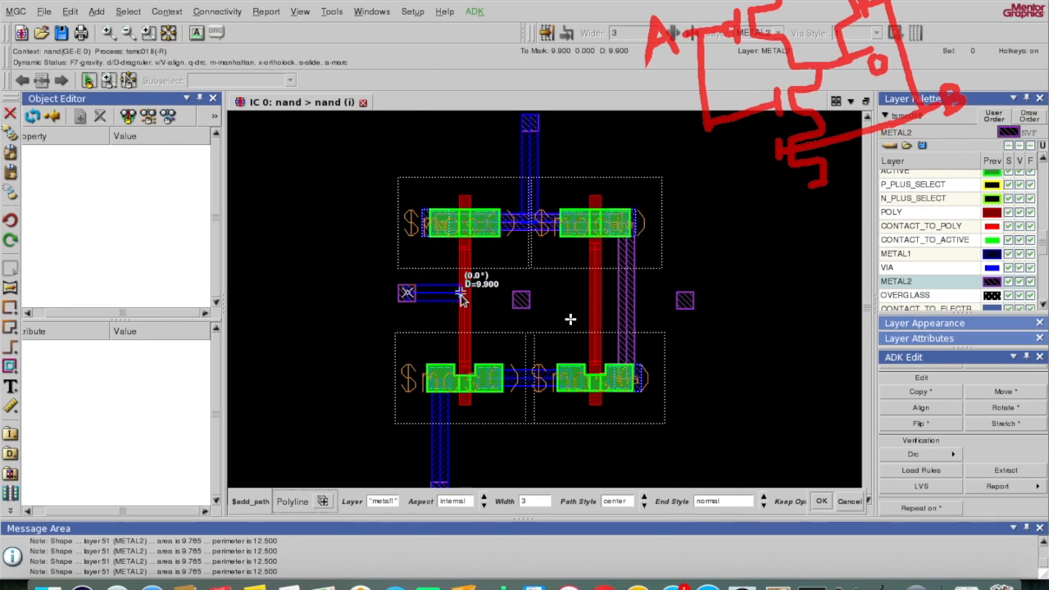
double_click(461, 293)
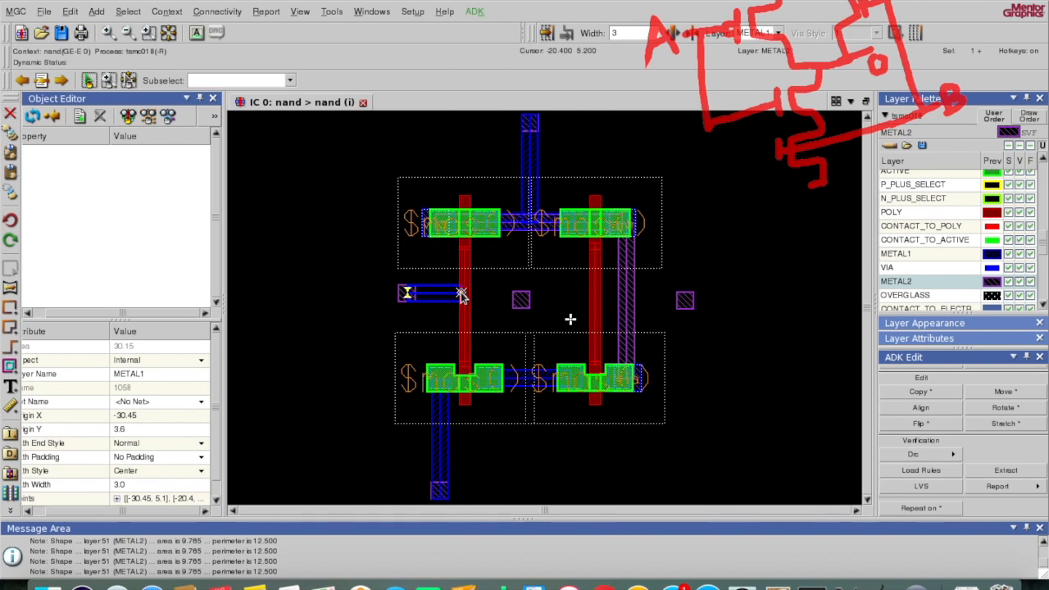
key(F2)
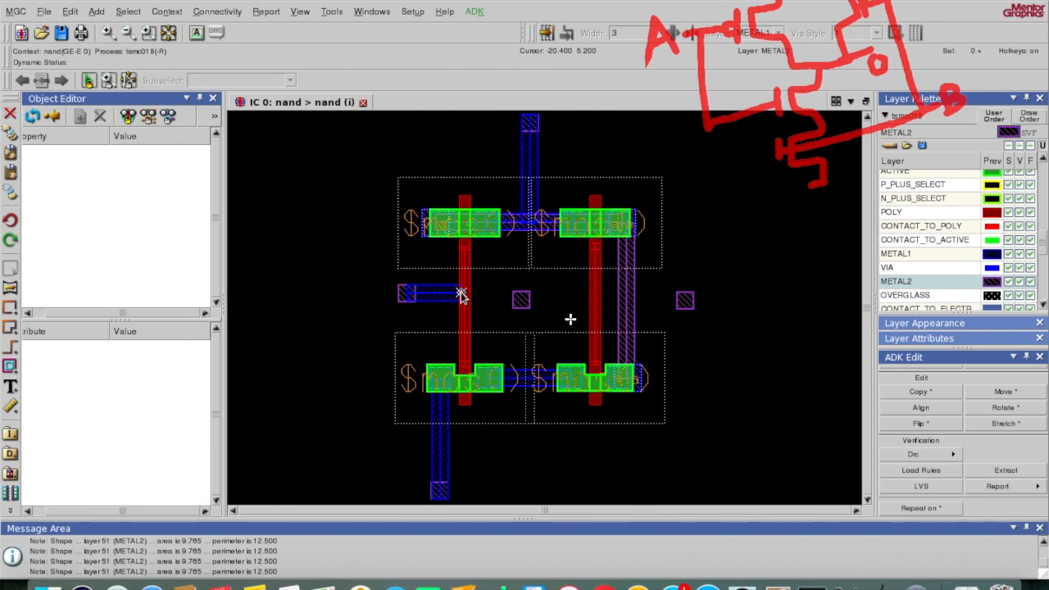
Step: Draw a width-3, 13.45-long METAL1 path from the middle pad to the right poly gate
key(space)
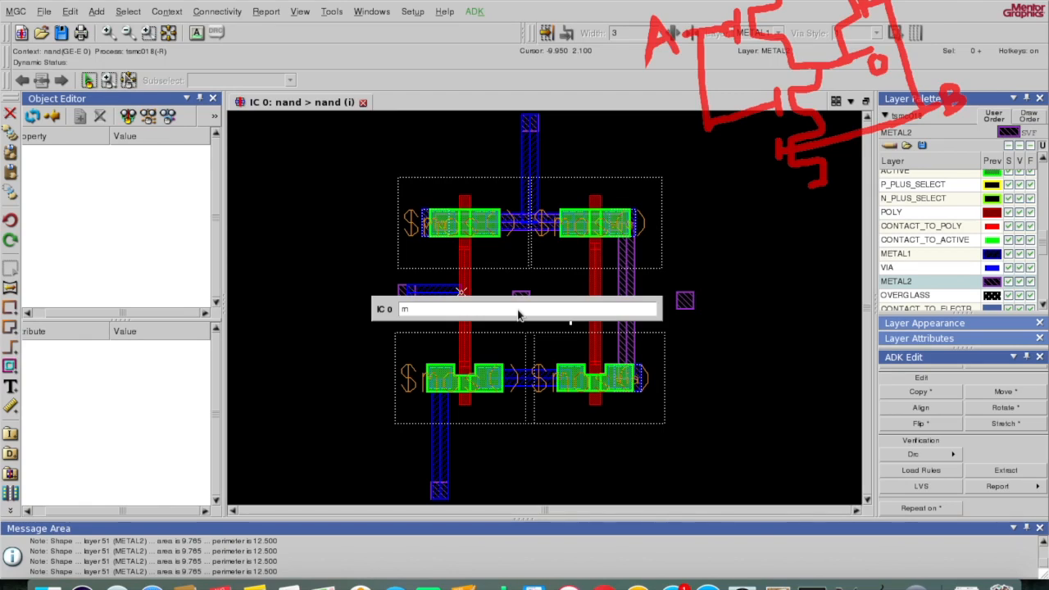
text(m)
key(Return)
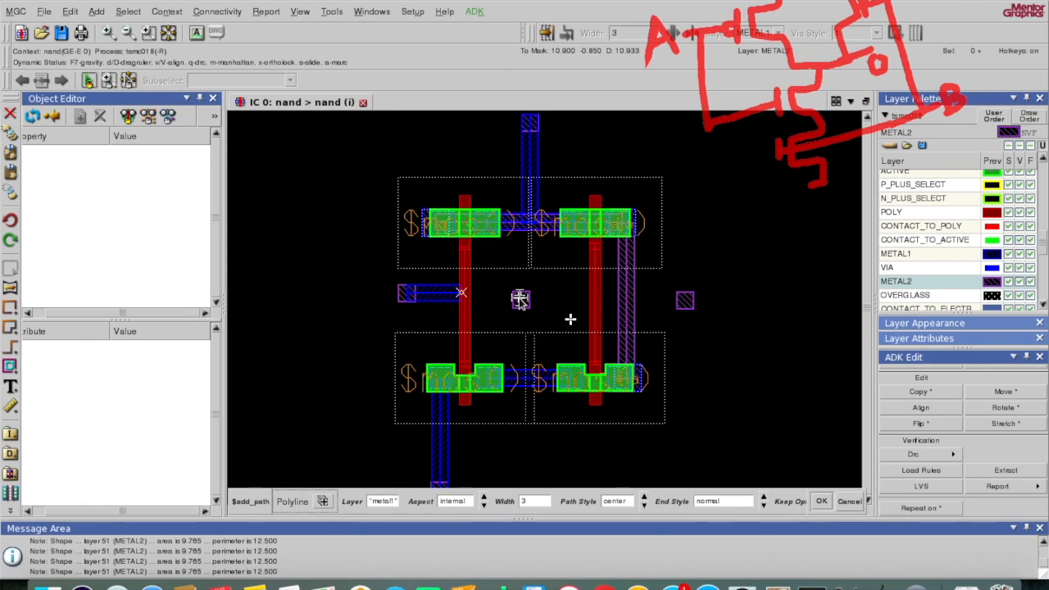
click(520, 299)
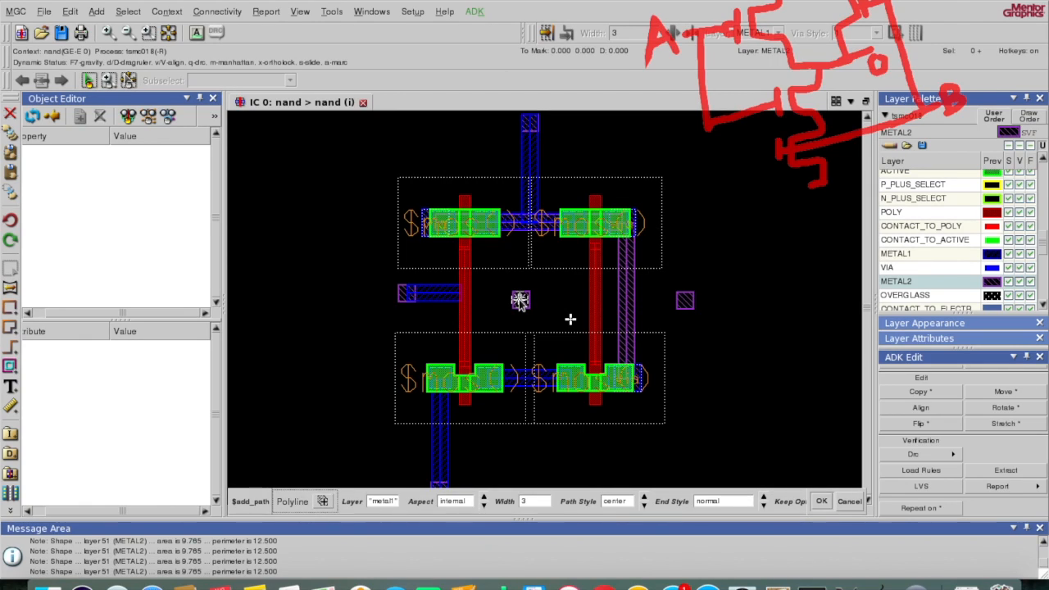
double_click(591, 301)
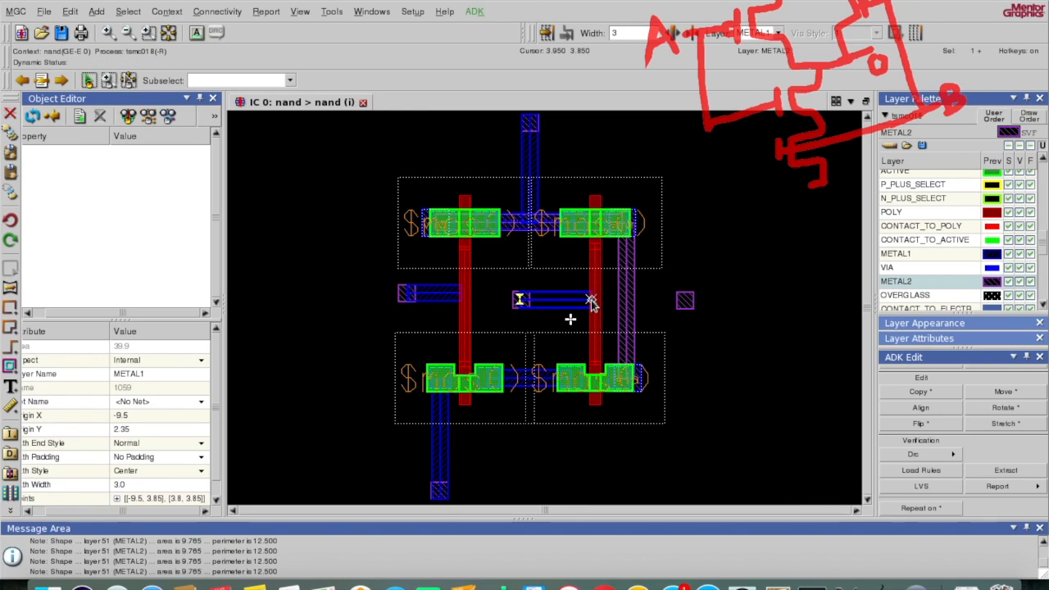
key(F2)
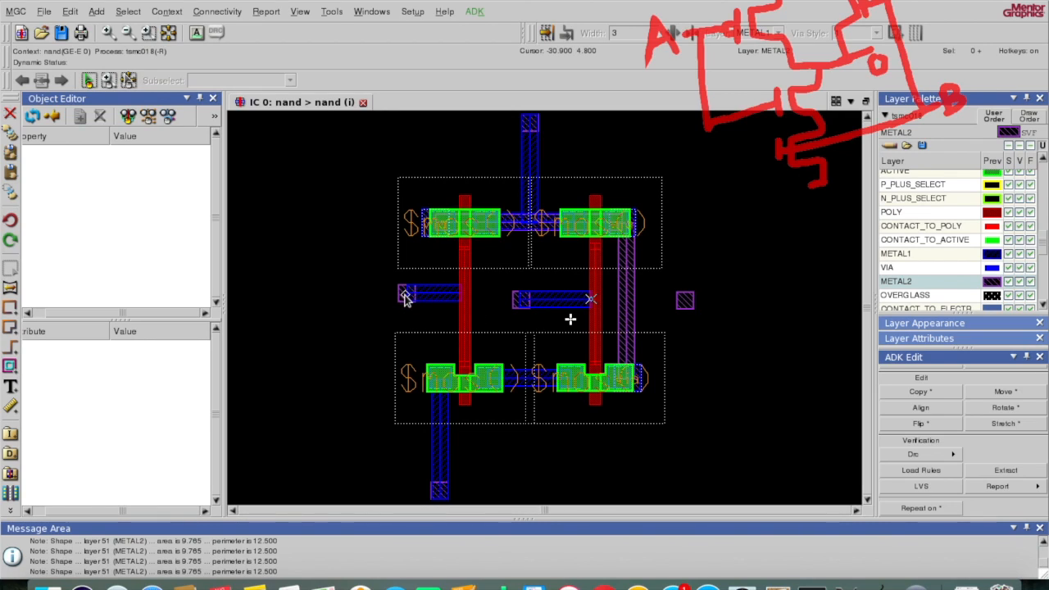
Step: Place pp vias on the left and middle METAL2 pads and add a poly contact with pc
text(pp)
key(Return)
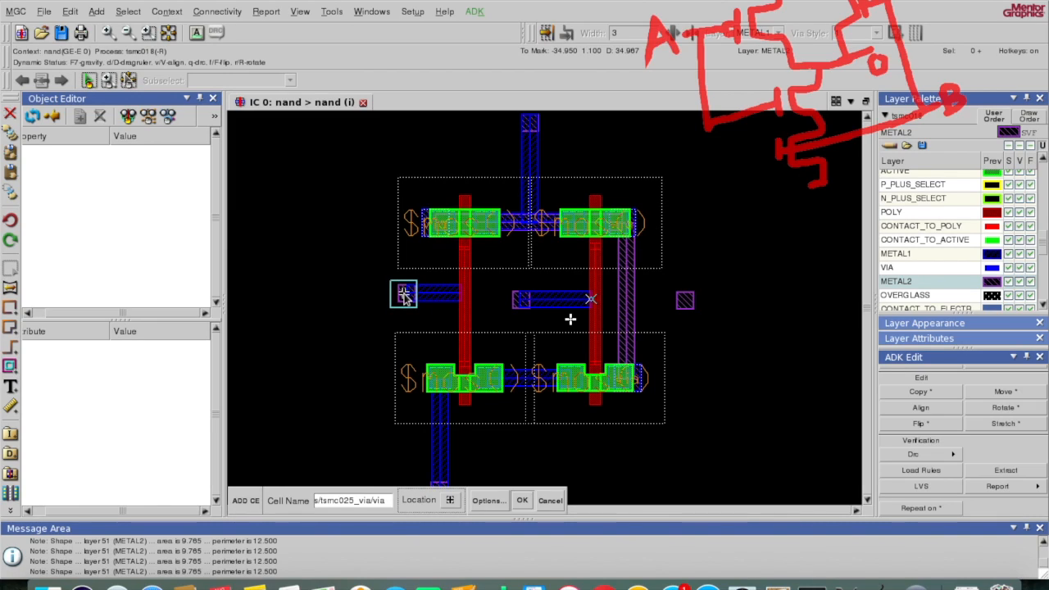
click(404, 295)
text(pp)
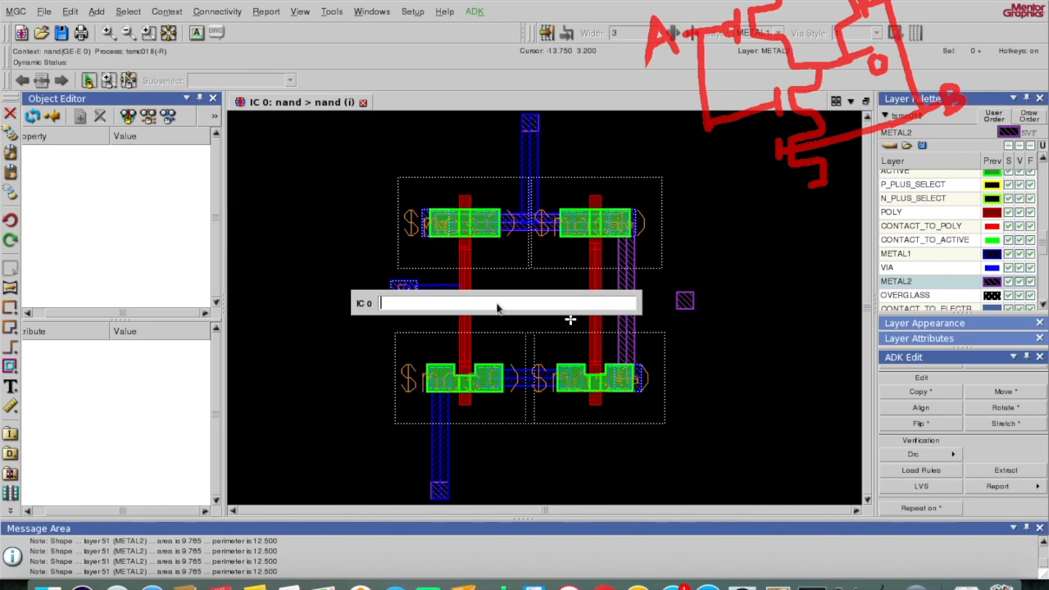
key(Return)
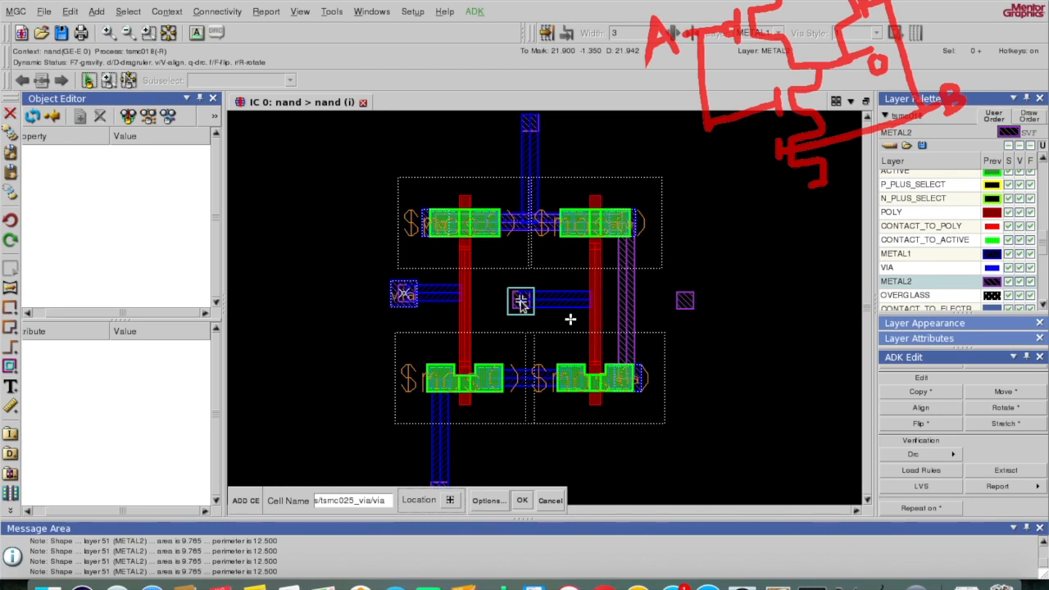
click(521, 303)
key(F2)
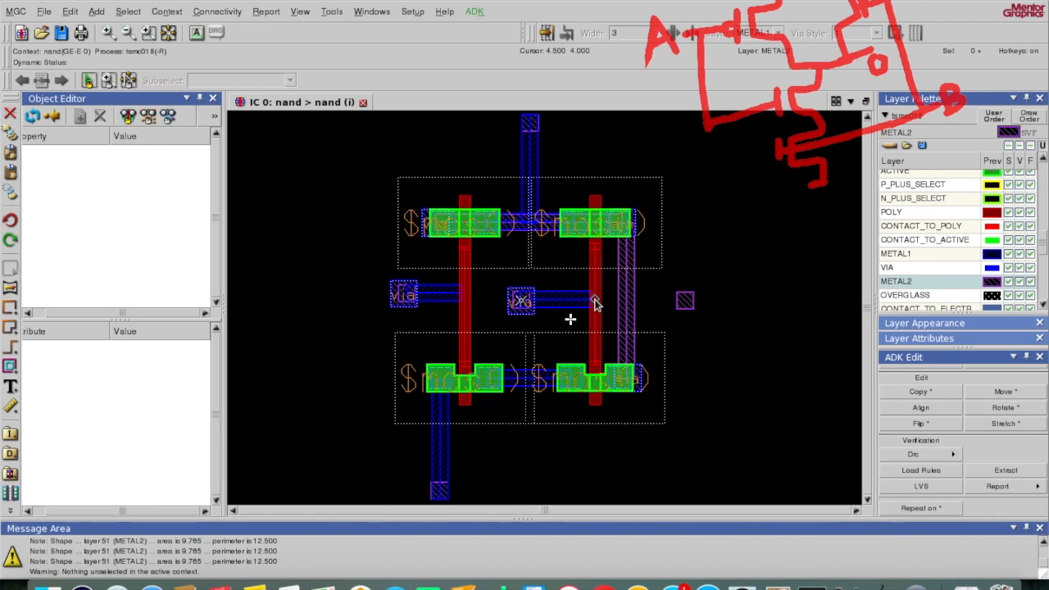
text(pc)
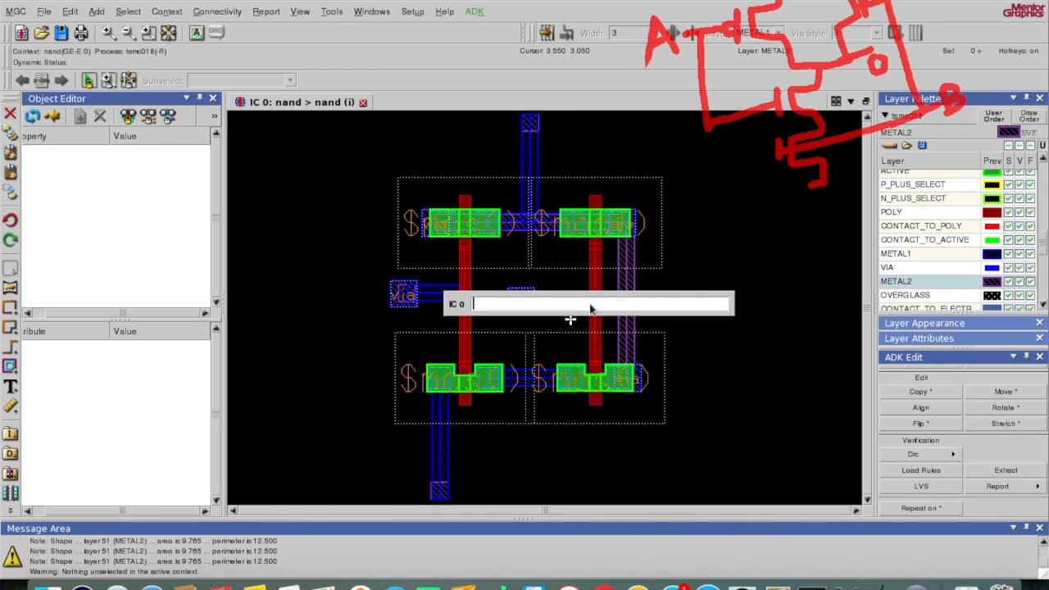
key(Return)
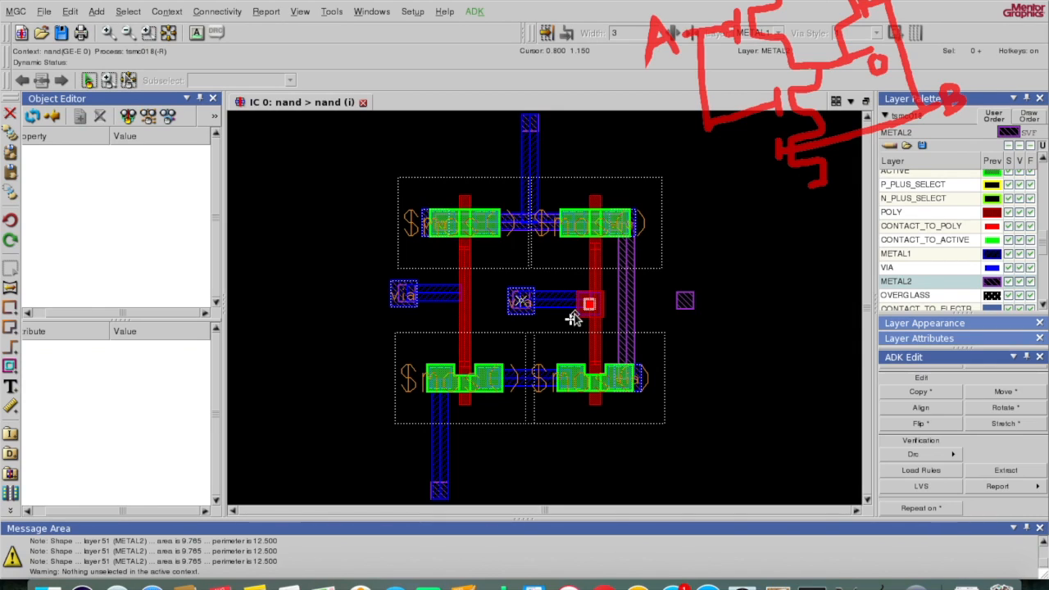
Step: Move the new poly contact onto the right poly gate
click(578, 320)
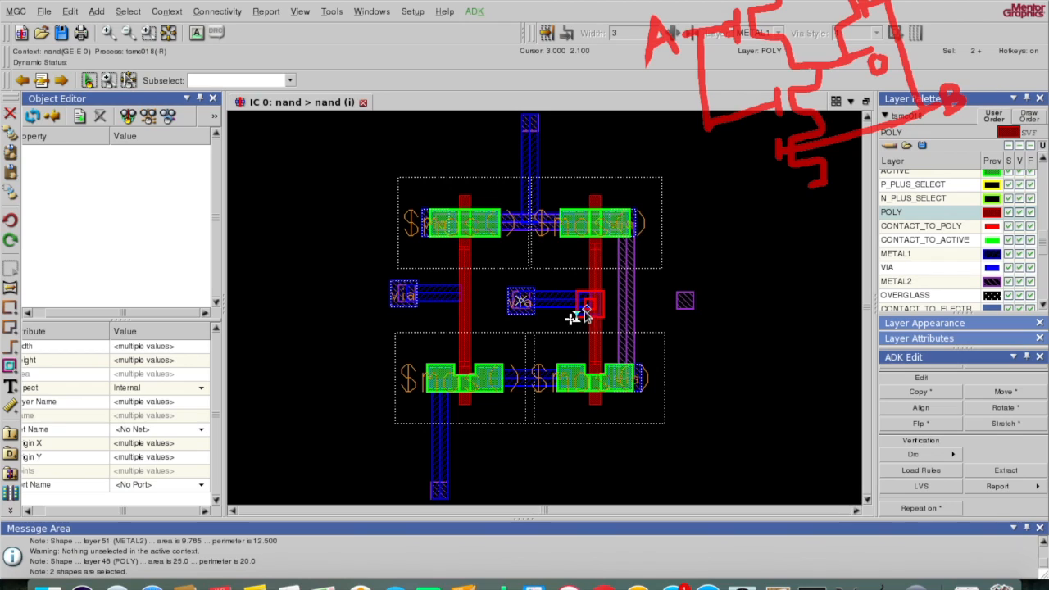
click(578, 320)
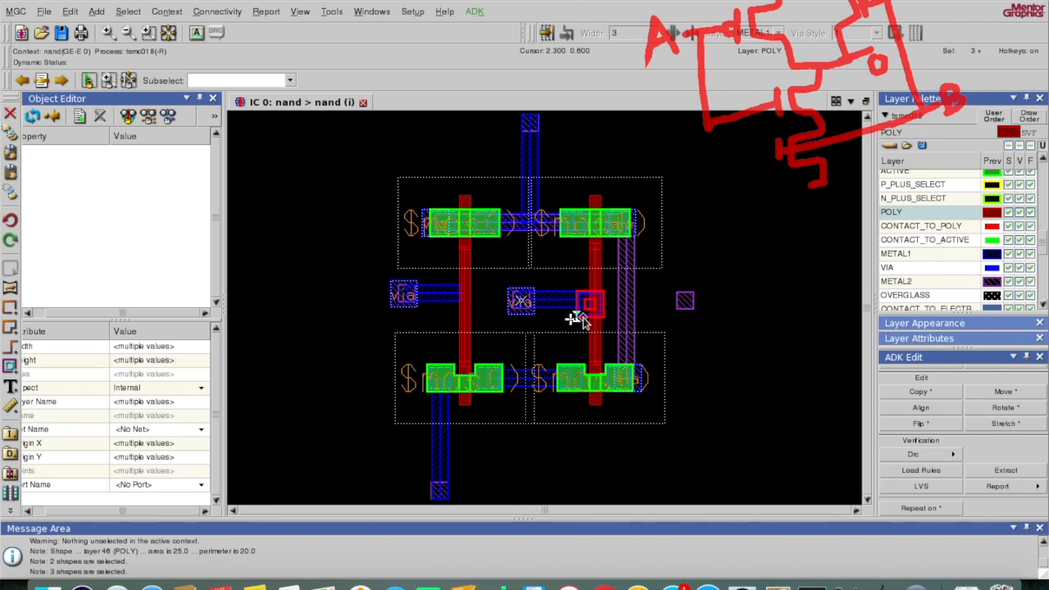
key(m)
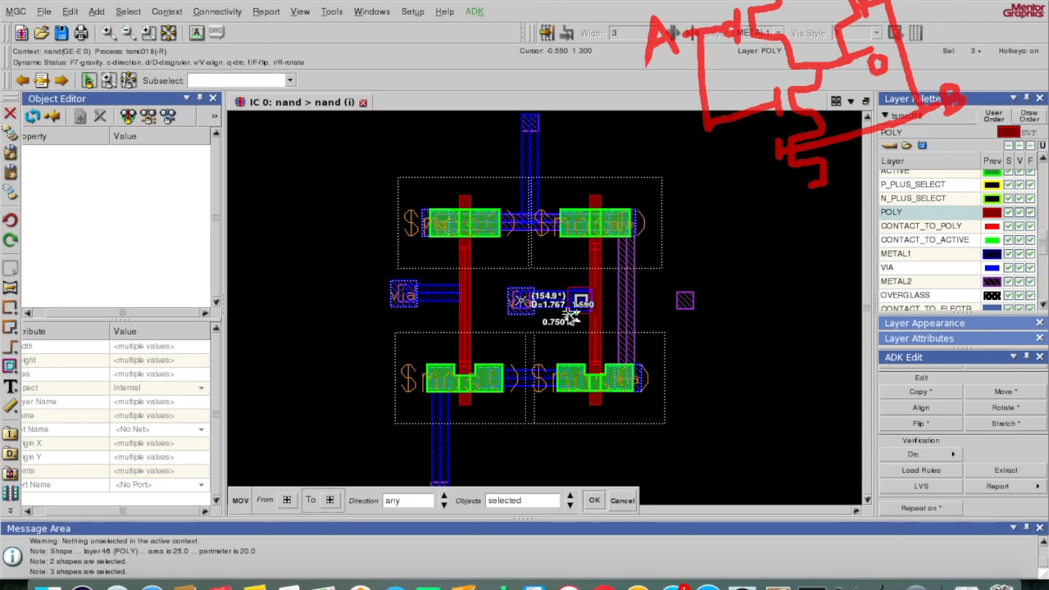
click(572, 315)
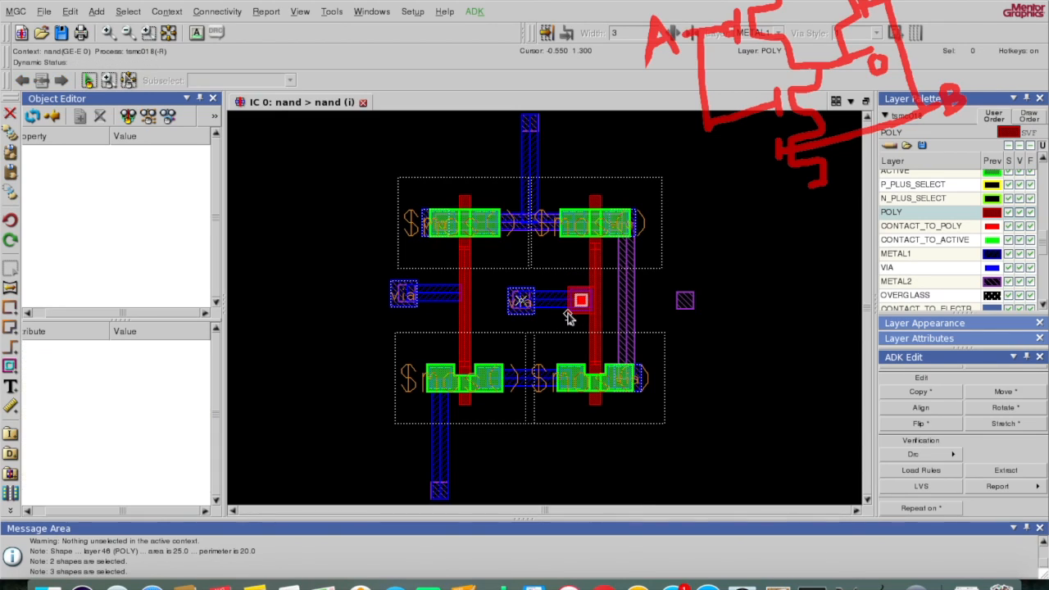
Step: Add a second poly contact with pc and move it onto the left poly gate
click(391, 303)
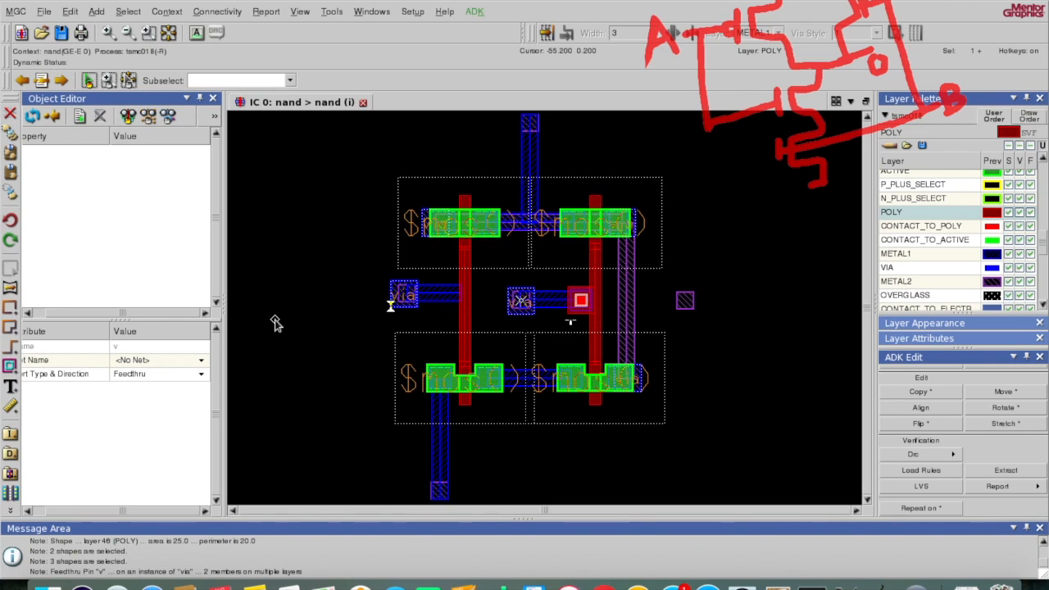
text(pc)
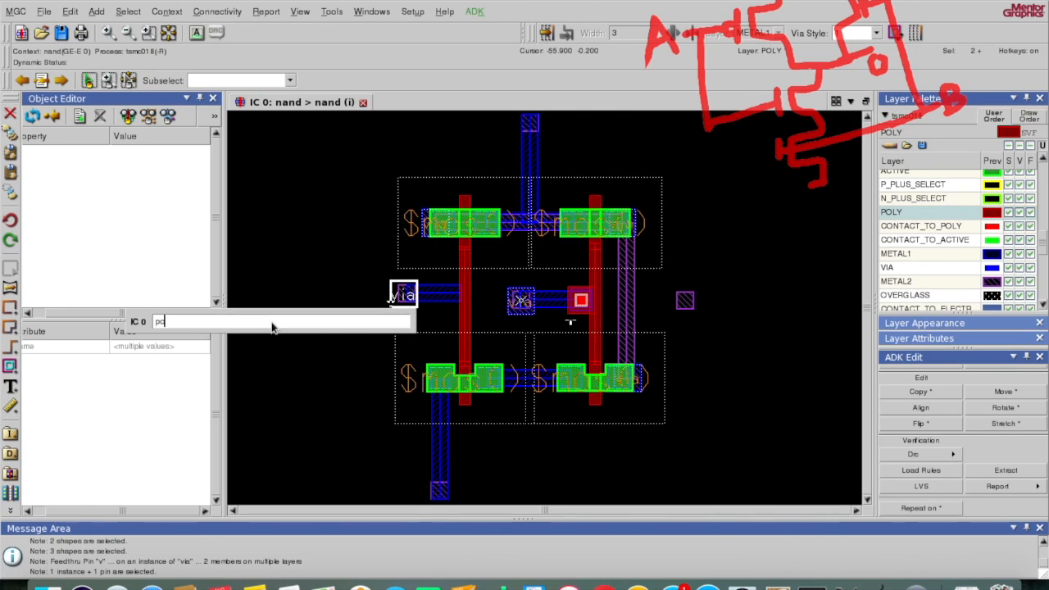
key(Return)
click(248, 305)
drag(248, 305, 287, 342)
key(m)
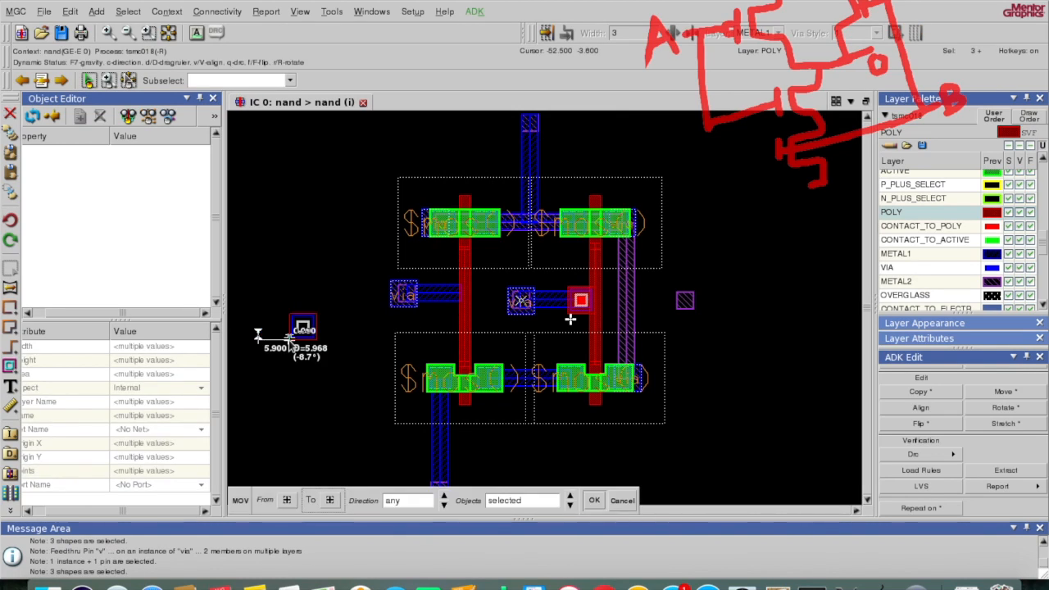
click(441, 307)
key(F2)
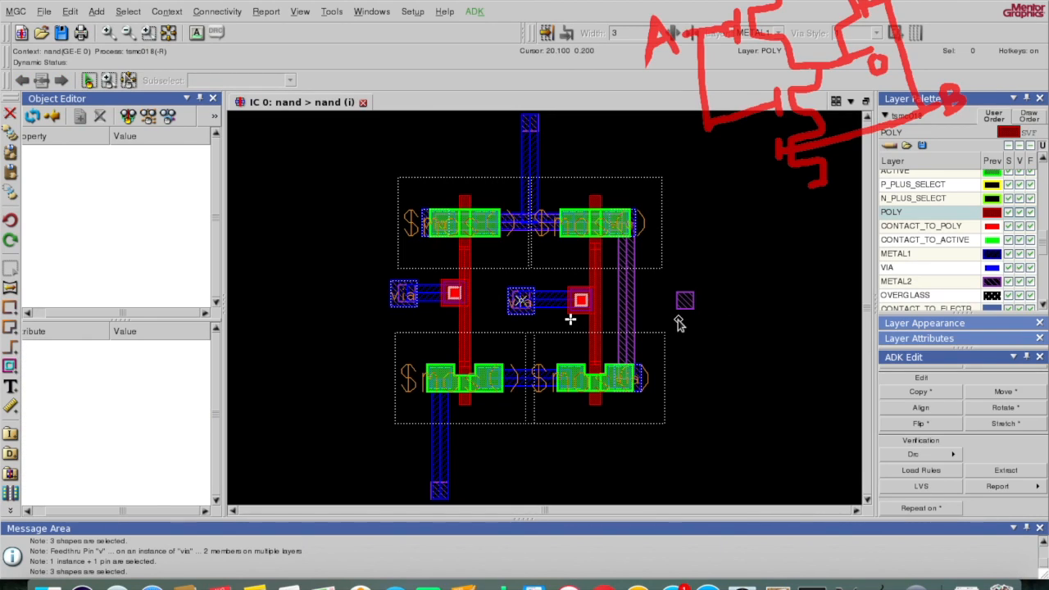
Step: Start a METAL1 path from the command entry, then cancel it
key(space)
text(metal1)
key(Return)
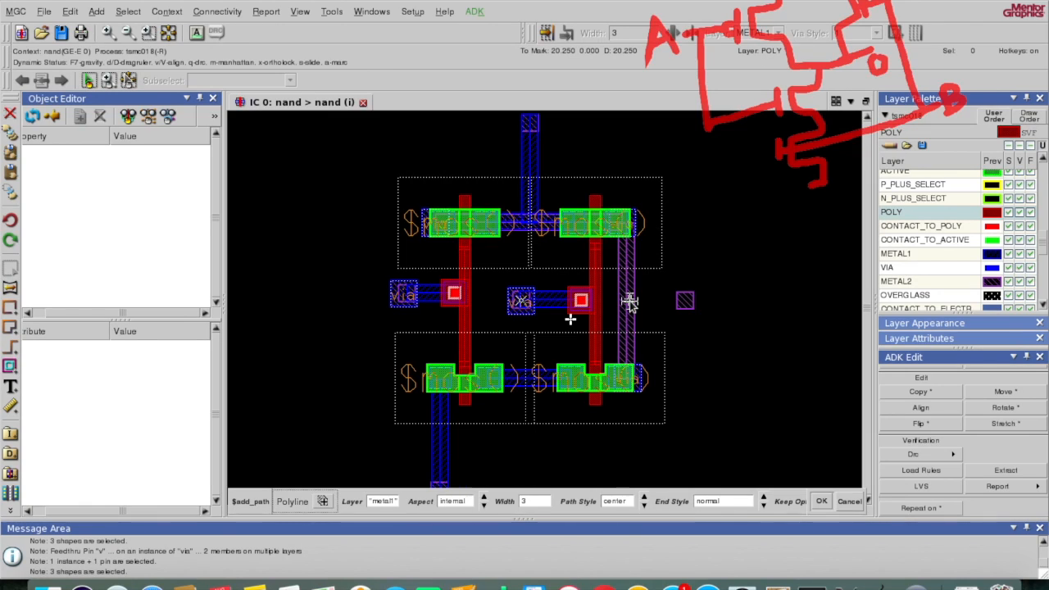
key(Escape)
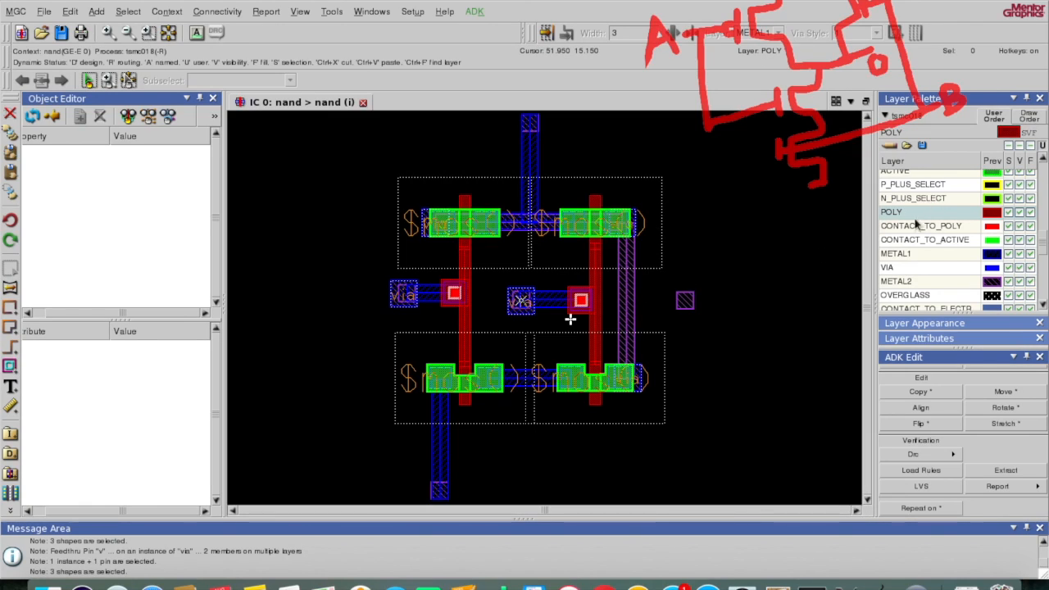
Step: Draw a 13.2 by 5.3 METAL2 rectangle linking the right pad to the vertical METAL2 output strip
click(924, 282)
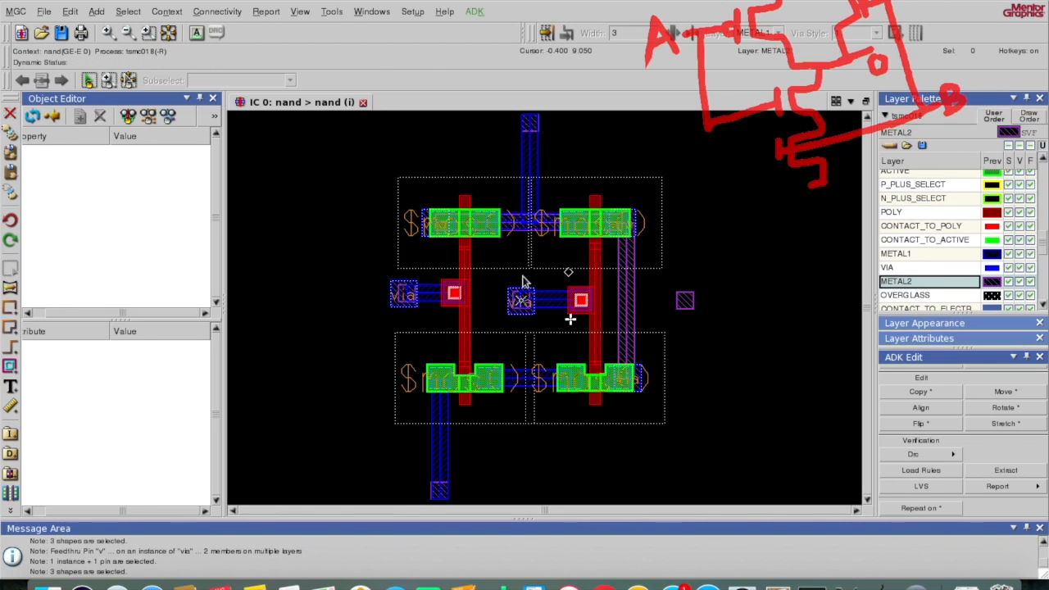
click(11, 305)
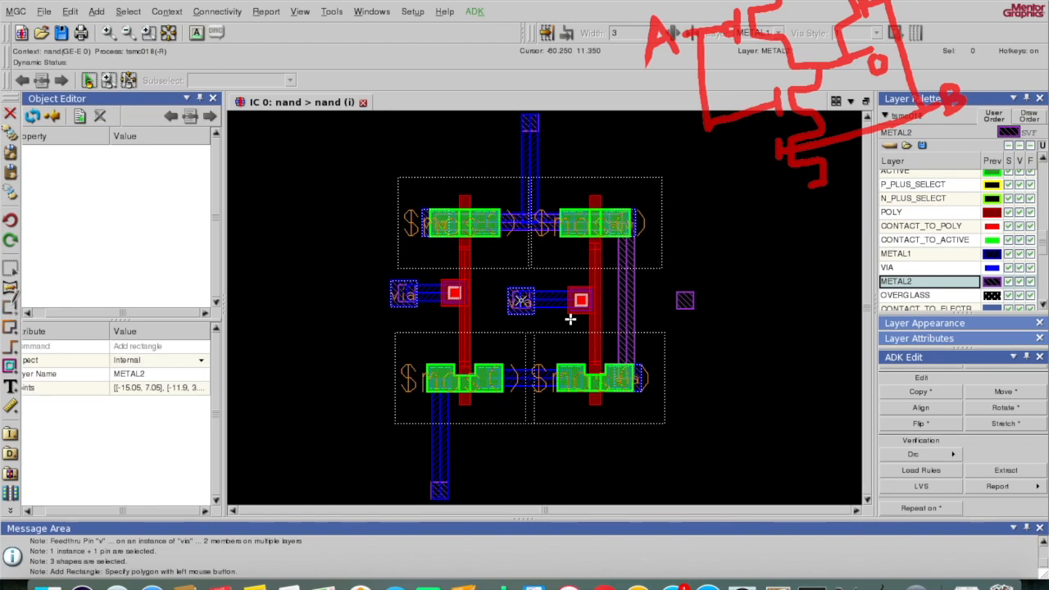
click(696, 289)
drag(696, 288, 626, 315)
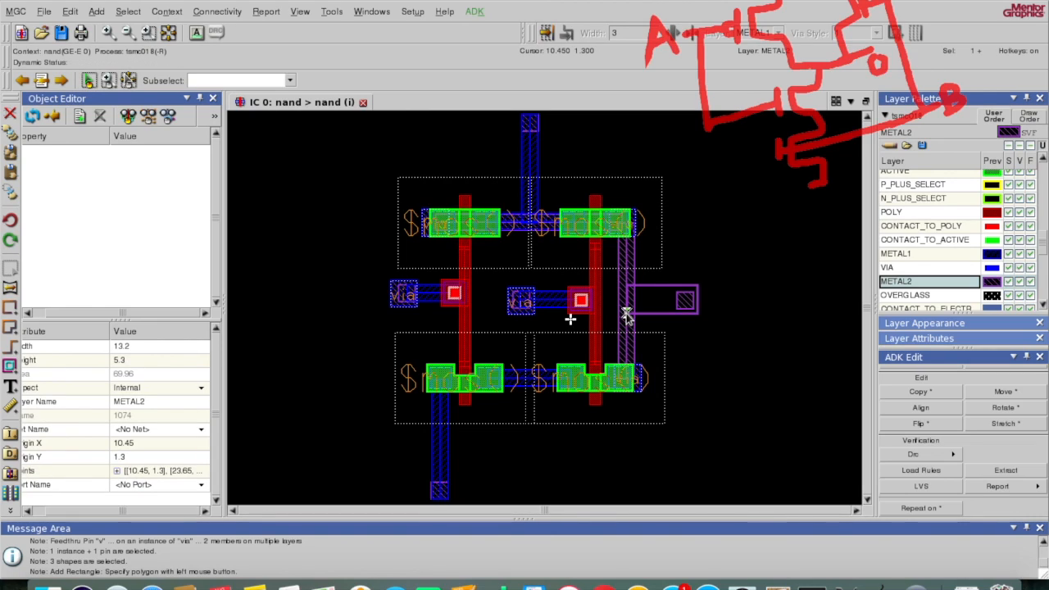
key(F2)
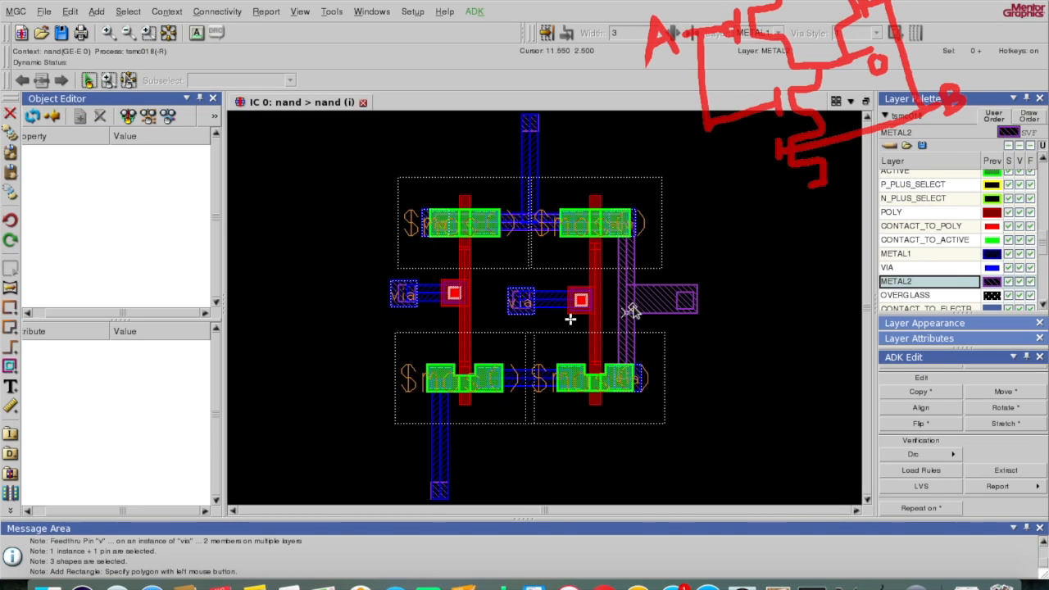
key(F2)
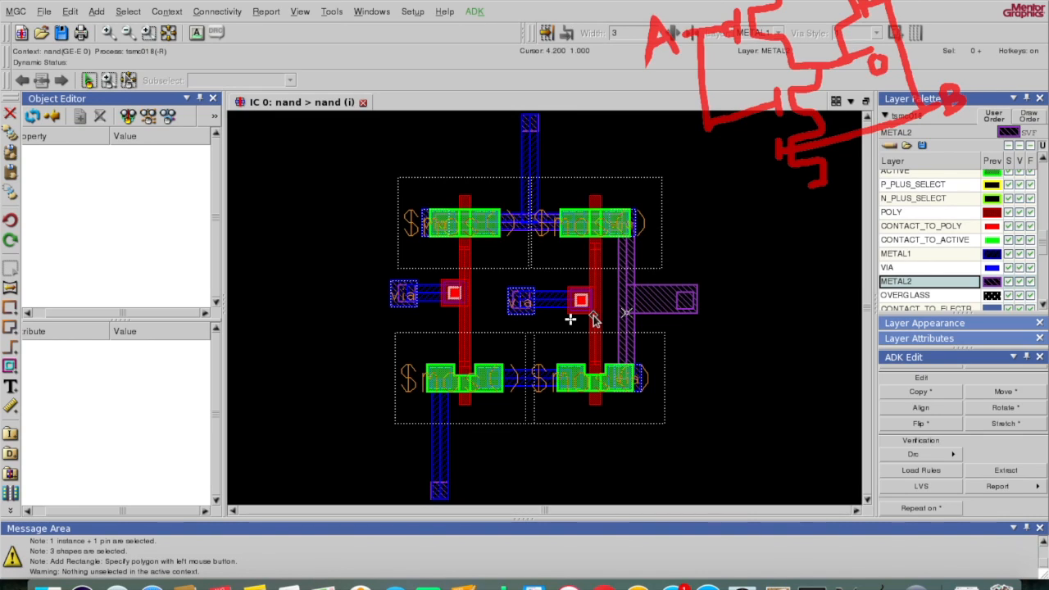
click(948, 457)
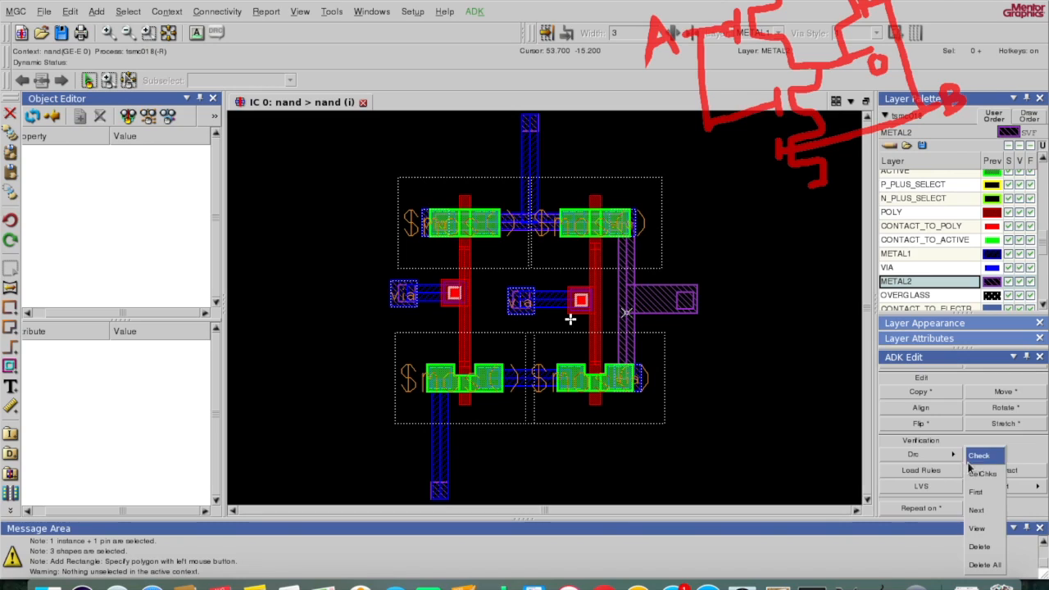
Step: Run the DRC check on the nand cell, which reports 2 results across 91 rule checks
click(972, 456)
click(401, 502)
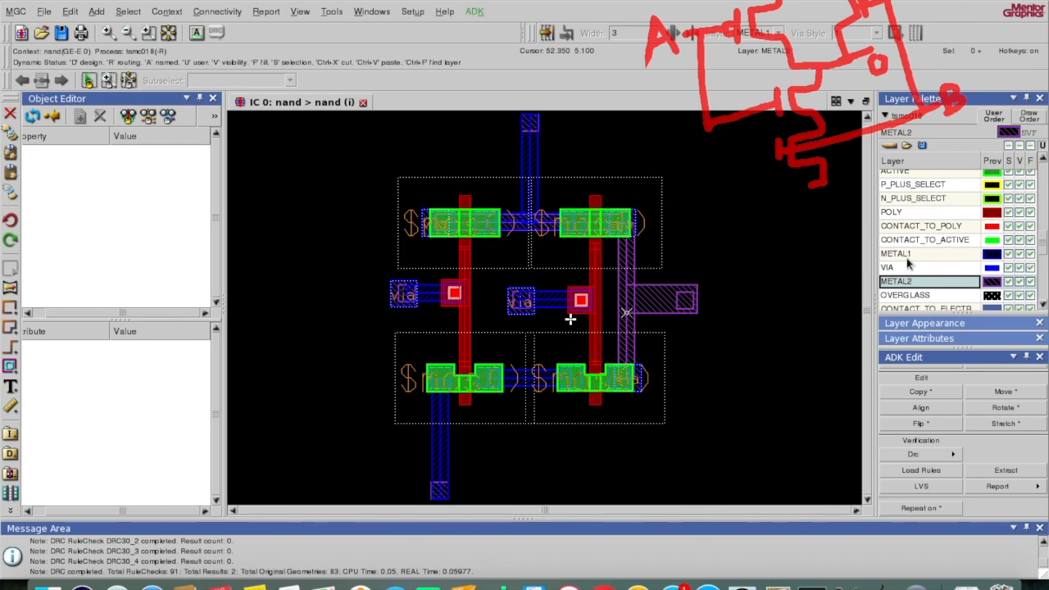
scroll(940, 279, down, 8)
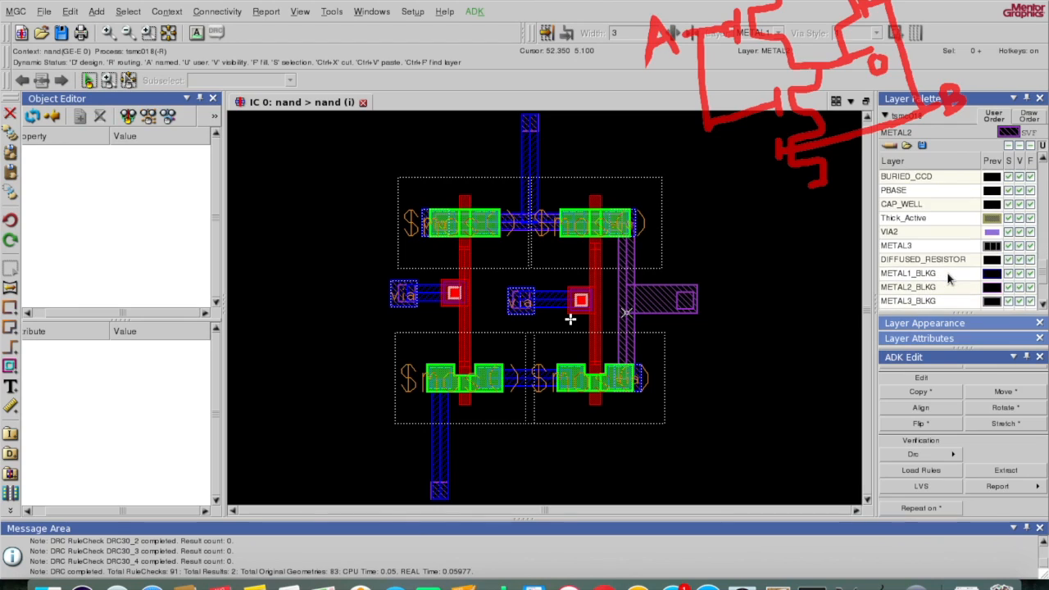
scroll(947, 277, down, 2)
scroll(935, 254, up, 10)
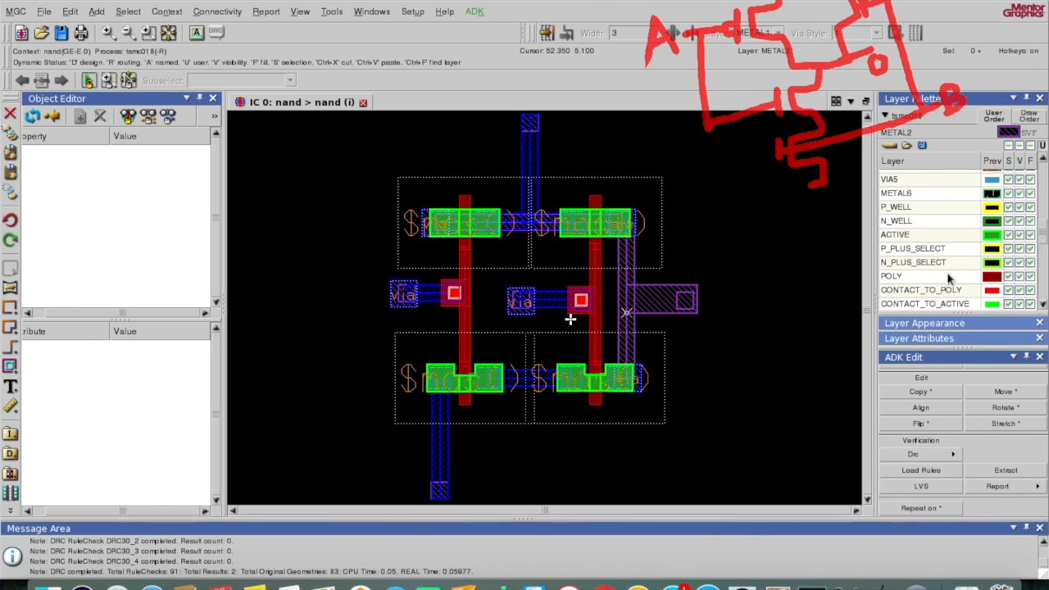
Step: Draw a P_WELL rectangle enclosing the lower transistors
click(910, 224)
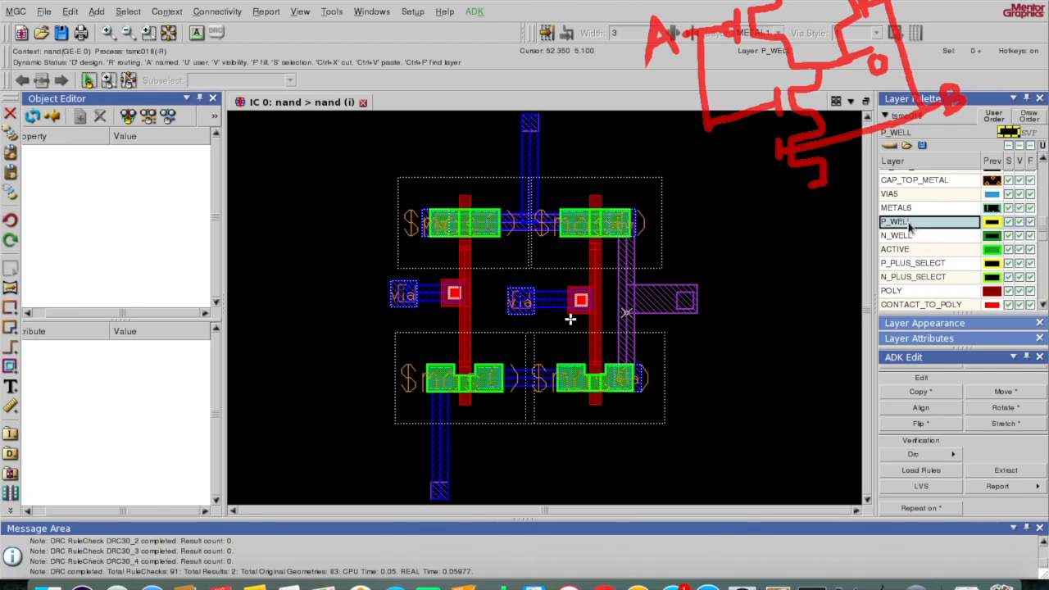
click(868, 502)
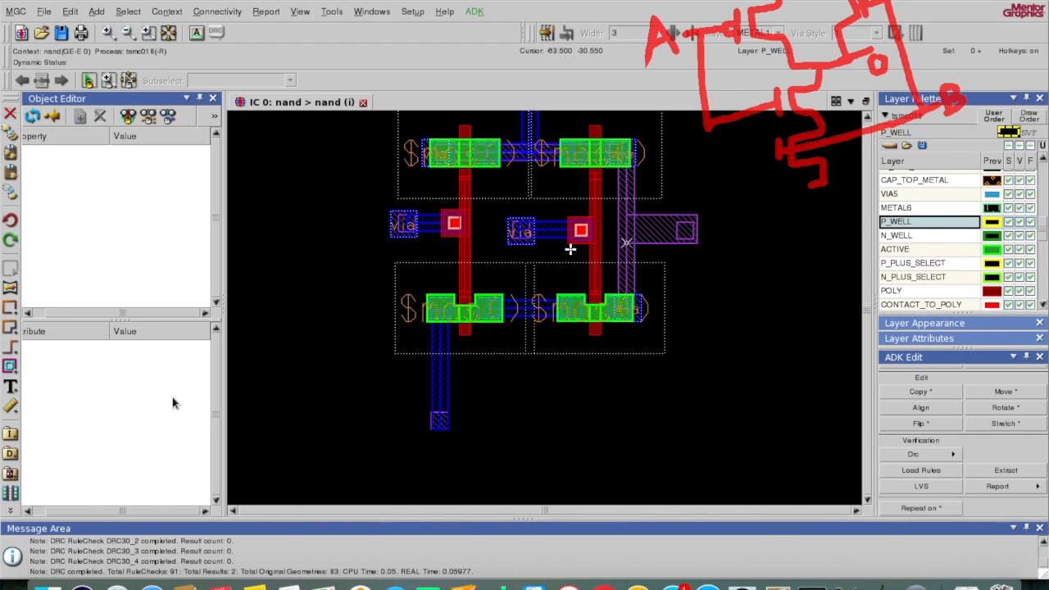
click(9, 307)
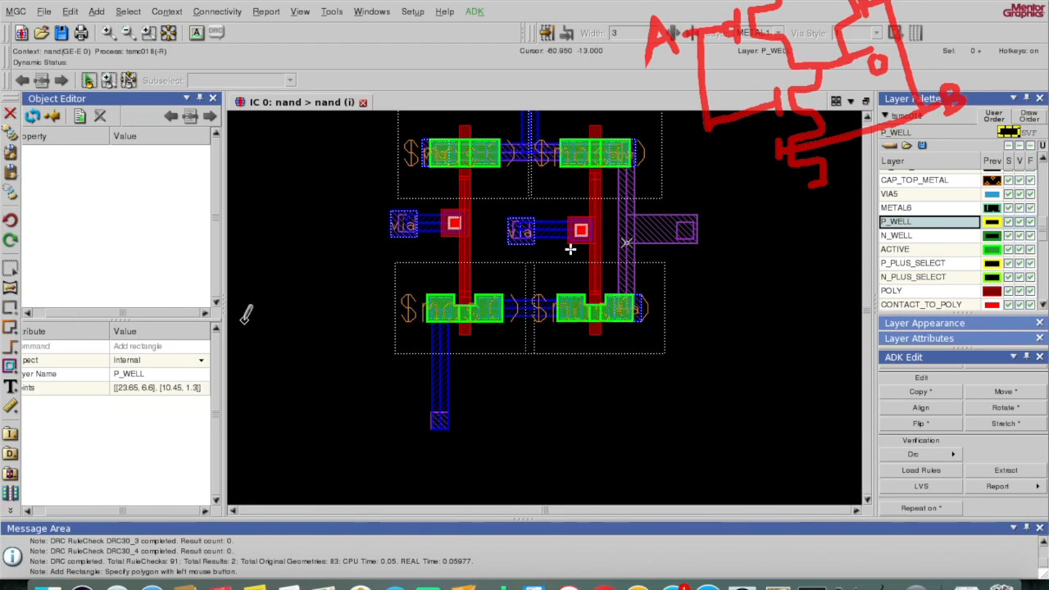
click(390, 258)
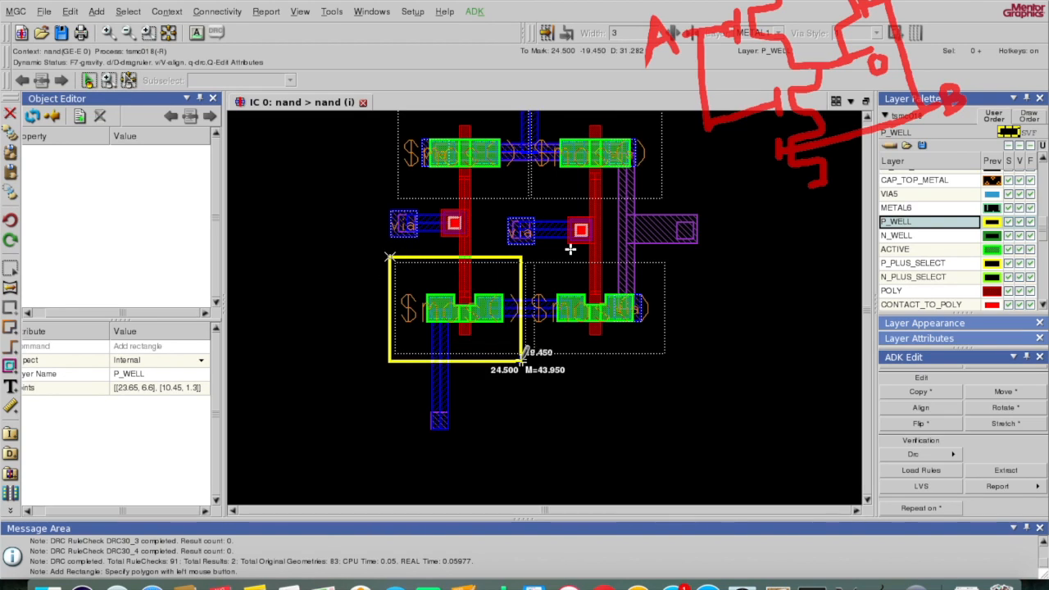
click(670, 445)
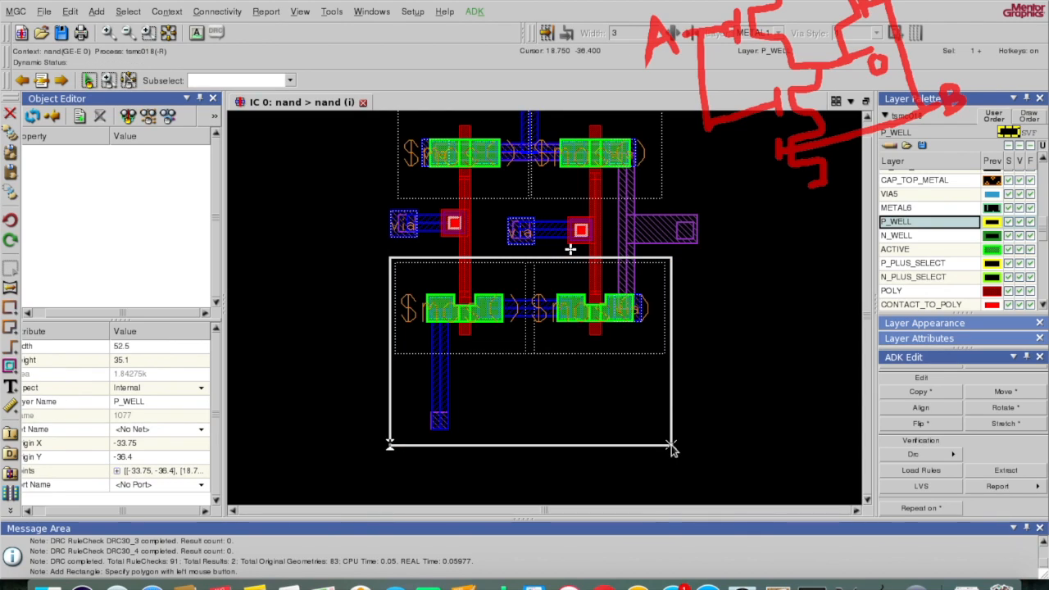
click(672, 446)
Step: Draw an N_WELL rectangle enclosing the upper PMOS transistors
click(899, 234)
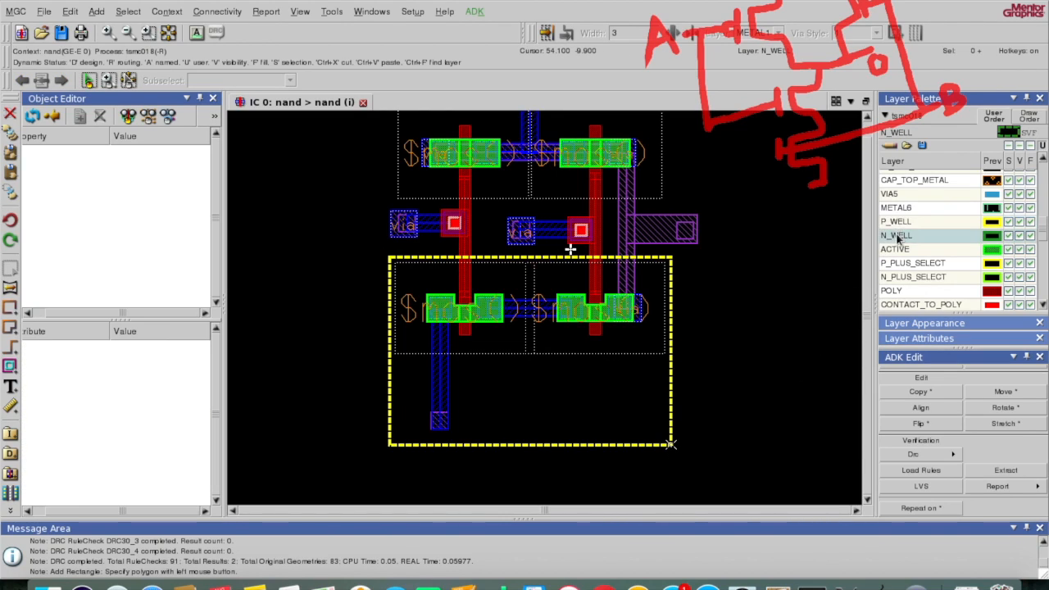
click(865, 120)
click(865, 119)
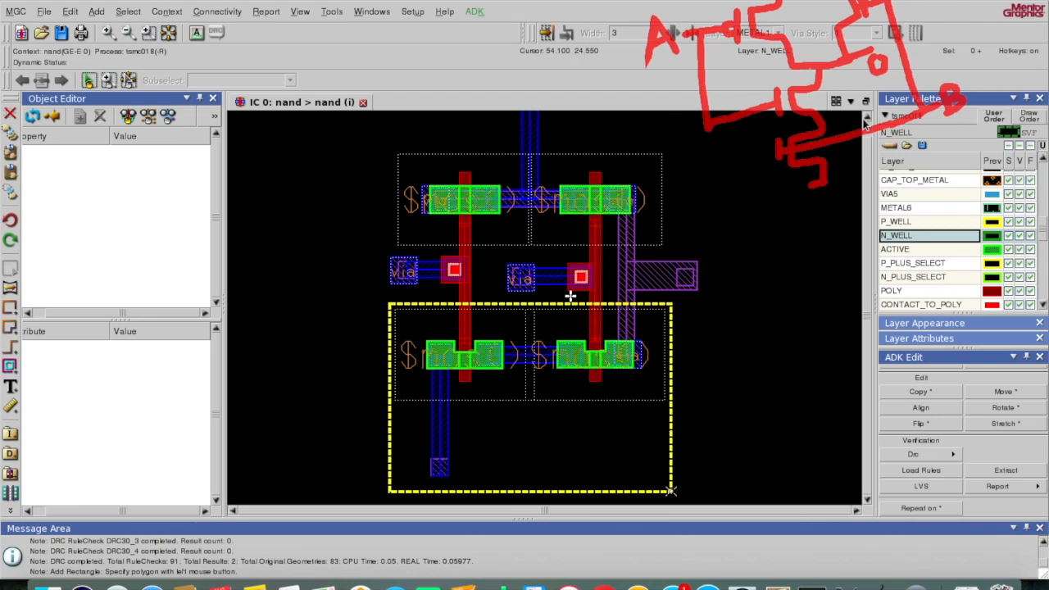
click(865, 120)
click(865, 119)
click(865, 119)
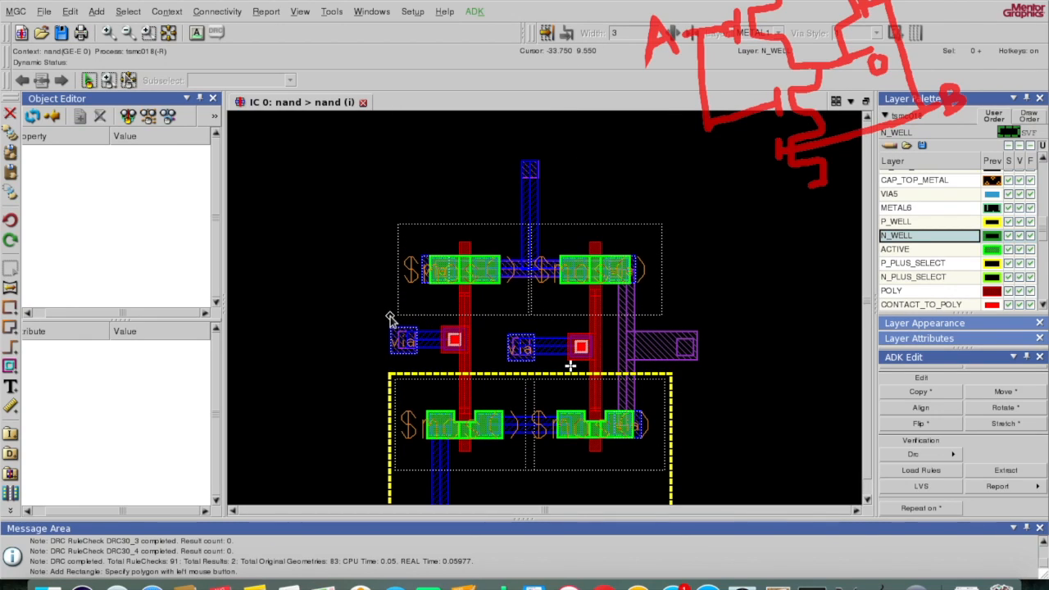
drag(390, 317, 669, 146)
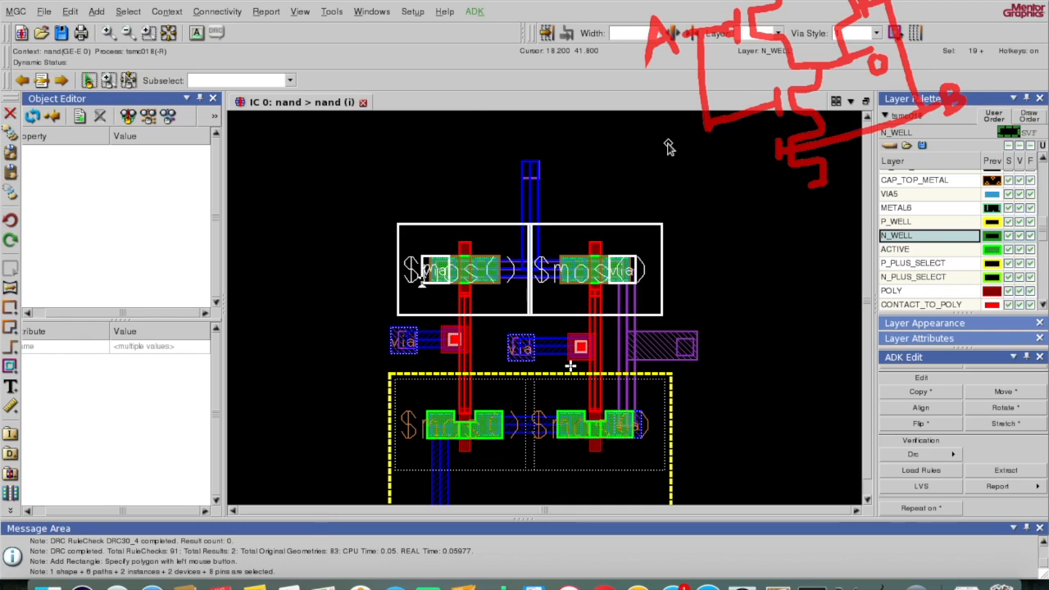
click(669, 147)
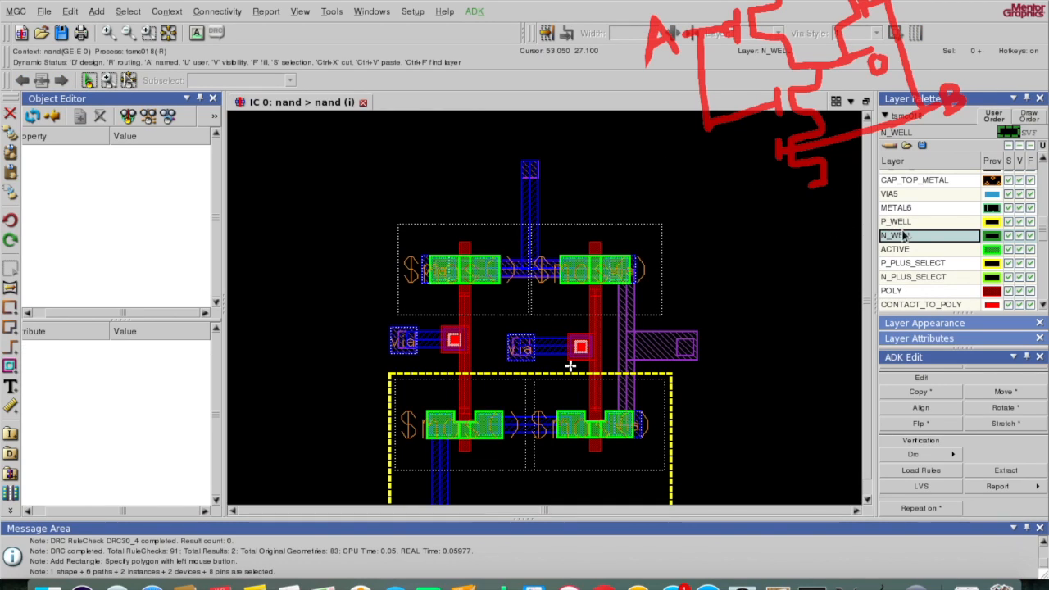
click(10, 309)
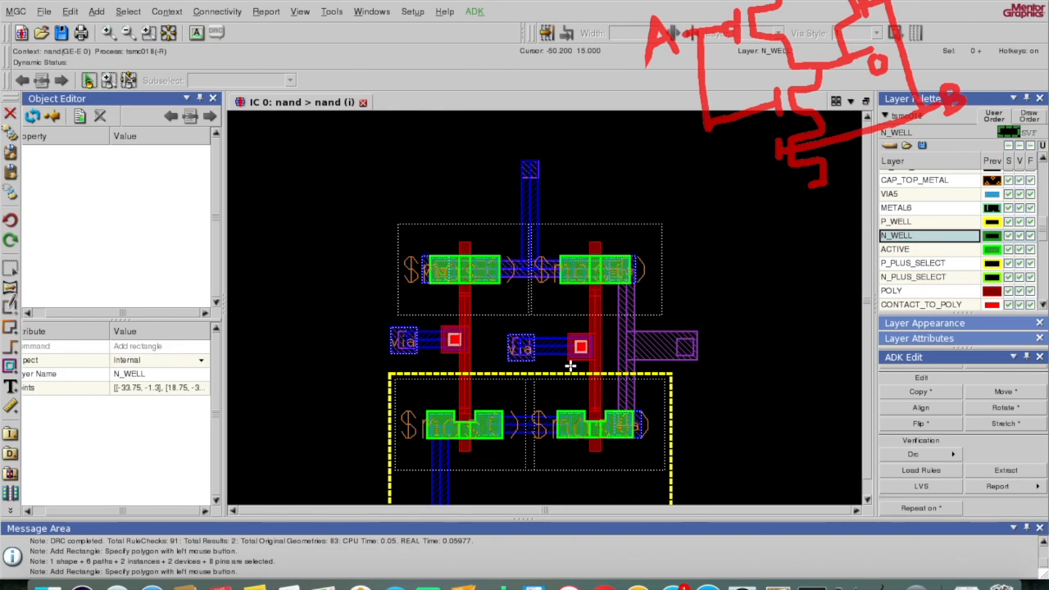
click(390, 315)
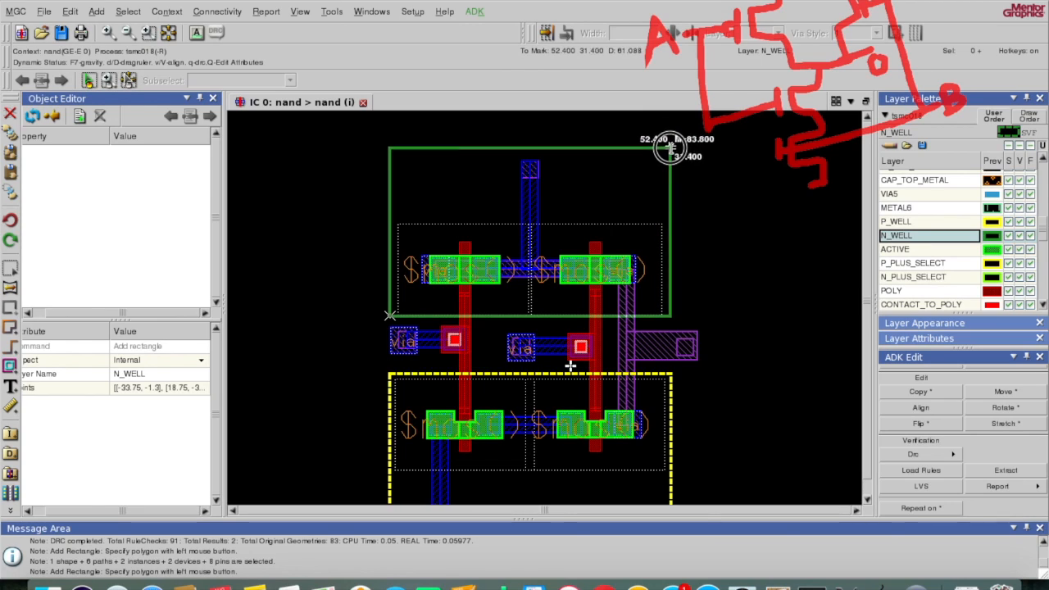
click(668, 150)
key(F2)
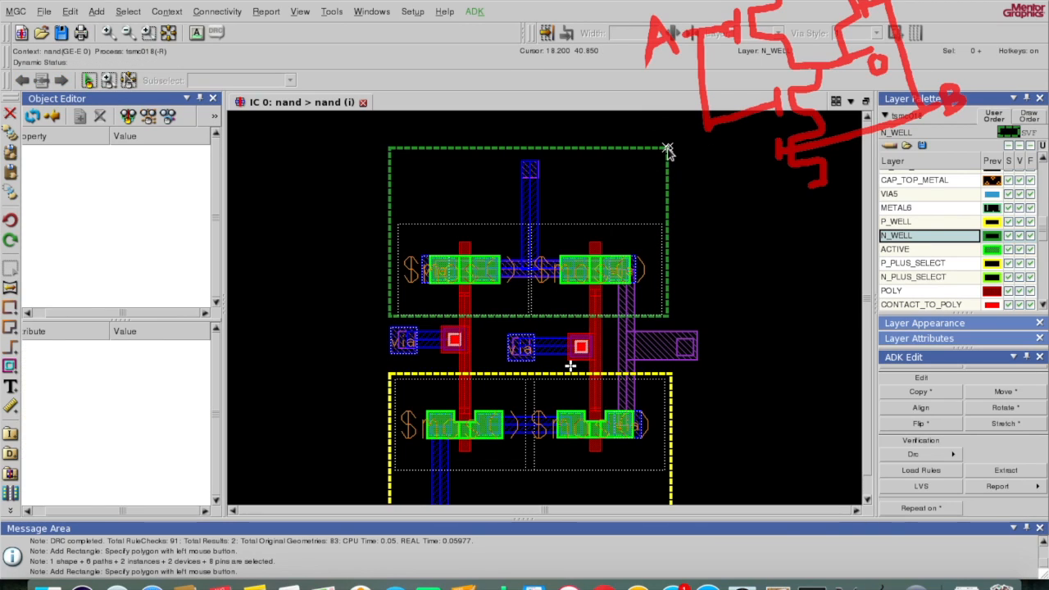
click(947, 453)
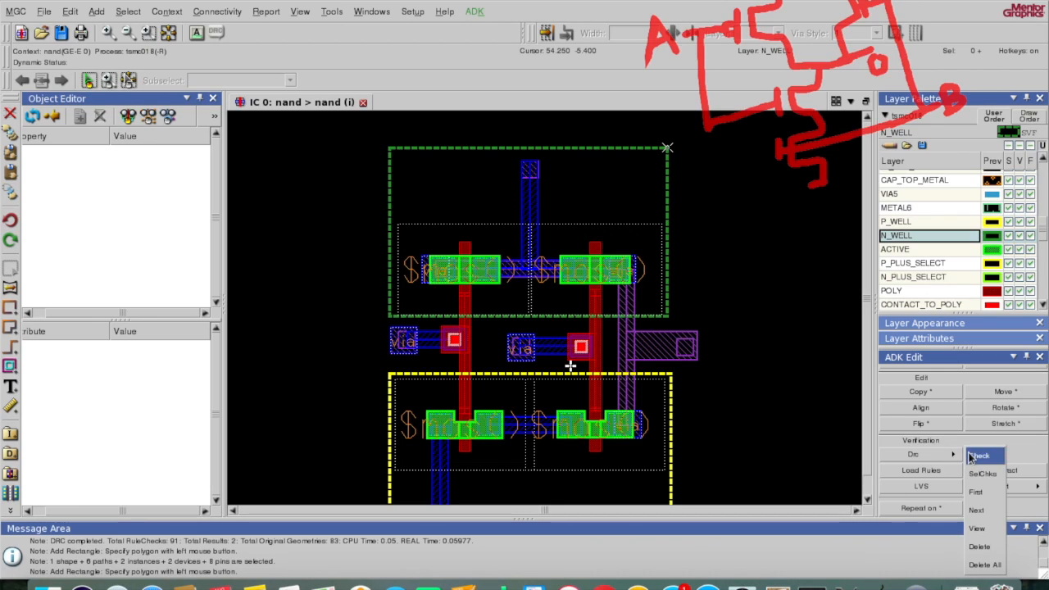
Step: Rerun the DRC check with both wells in place and fit the whole nand cell in view
click(980, 456)
click(398, 504)
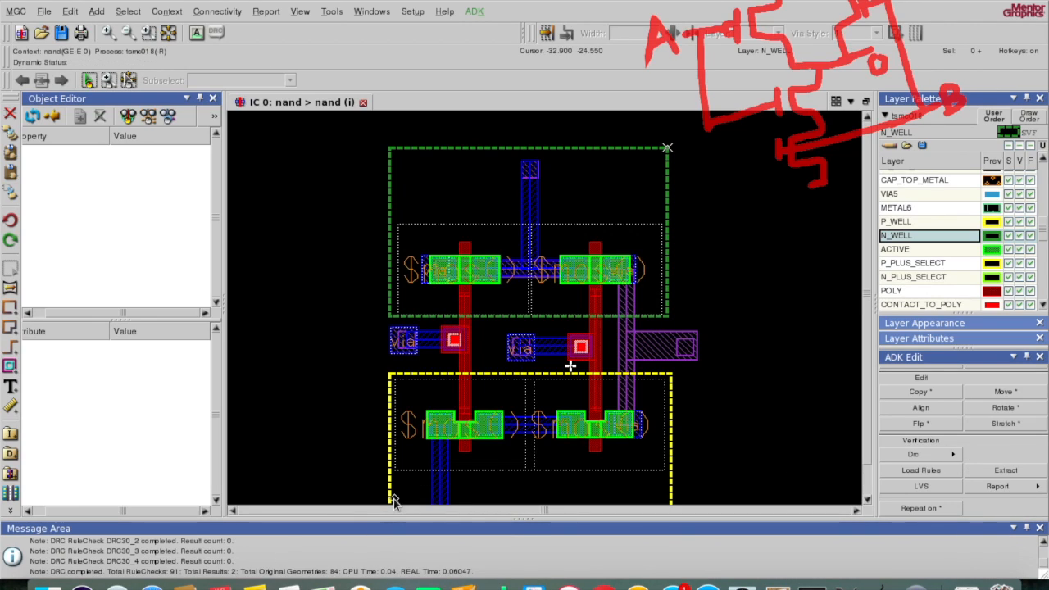
click(170, 35)
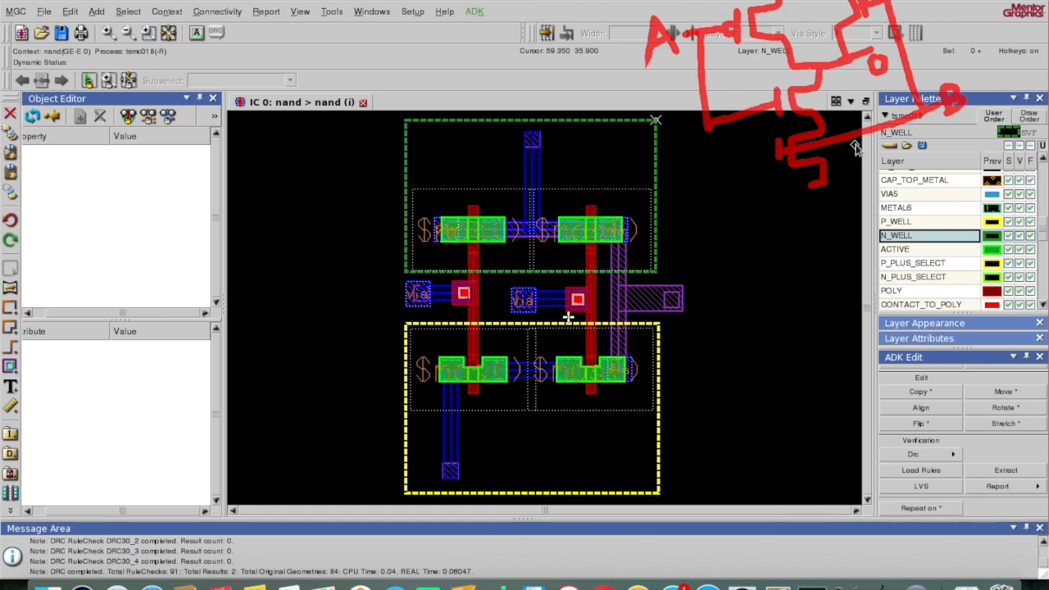
Step: Draw a wide METAL1 rail, about 63.25 by 16.75, across the top of the cell
click(869, 118)
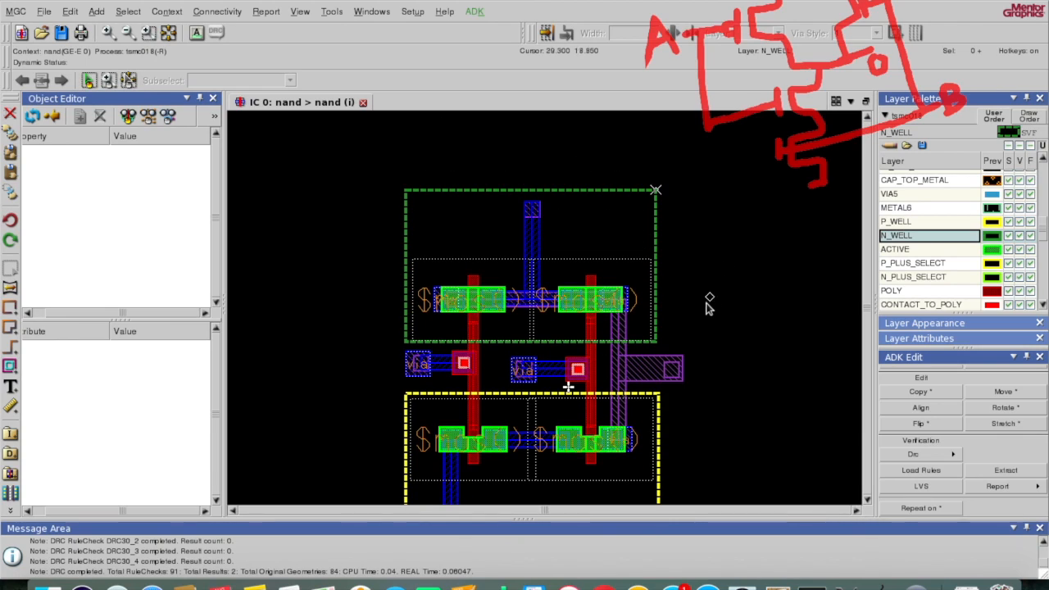
key(space)
text(m)
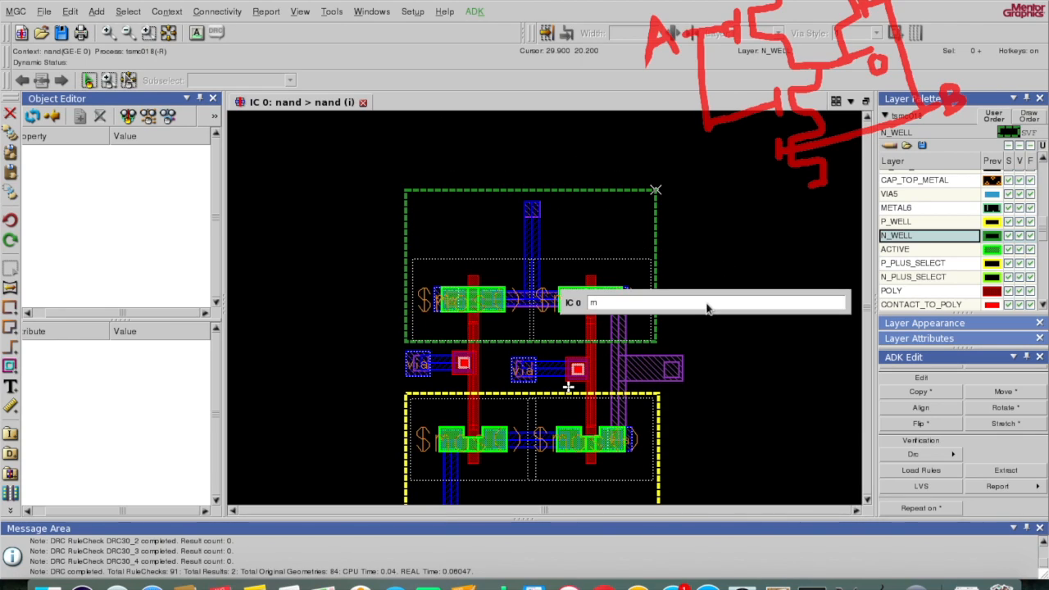
text(etal1)
key(Return)
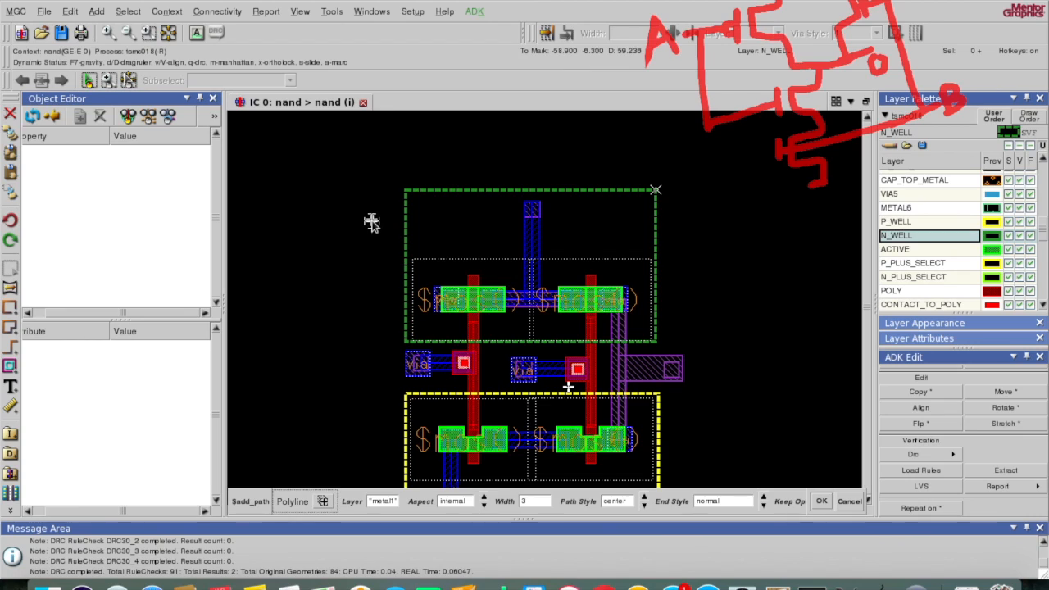
key(Escape)
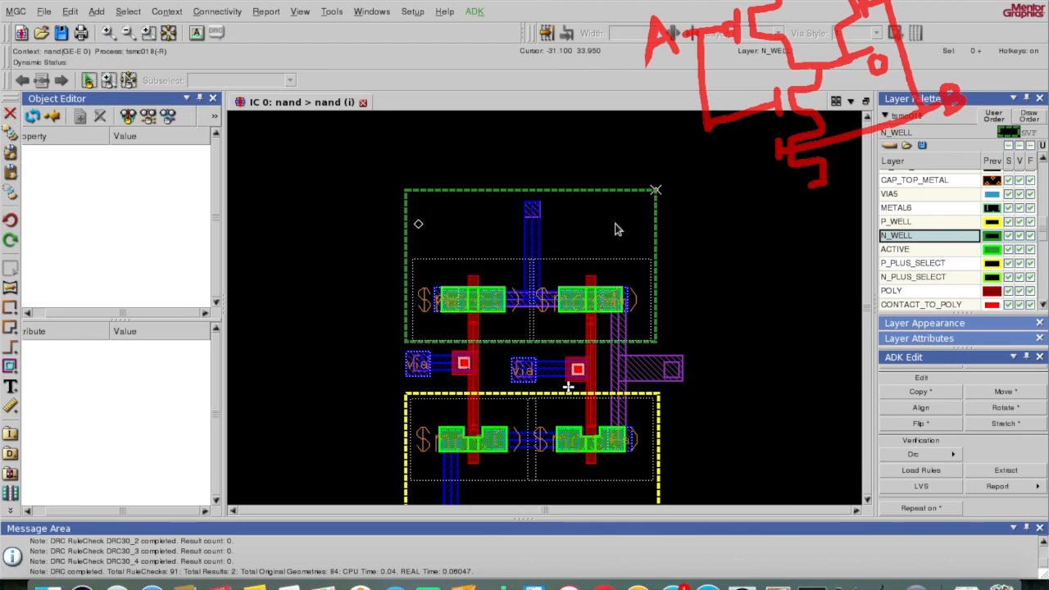
scroll(927, 234, up, 3)
scroll(928, 234, down, 5)
scroll(927, 234, down, 1)
click(917, 245)
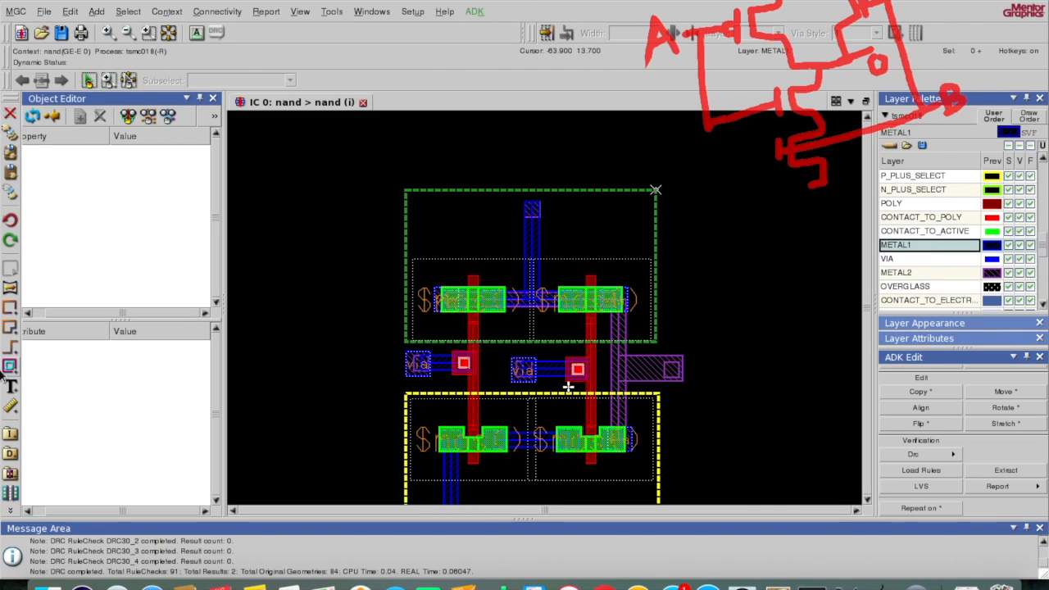
click(11, 306)
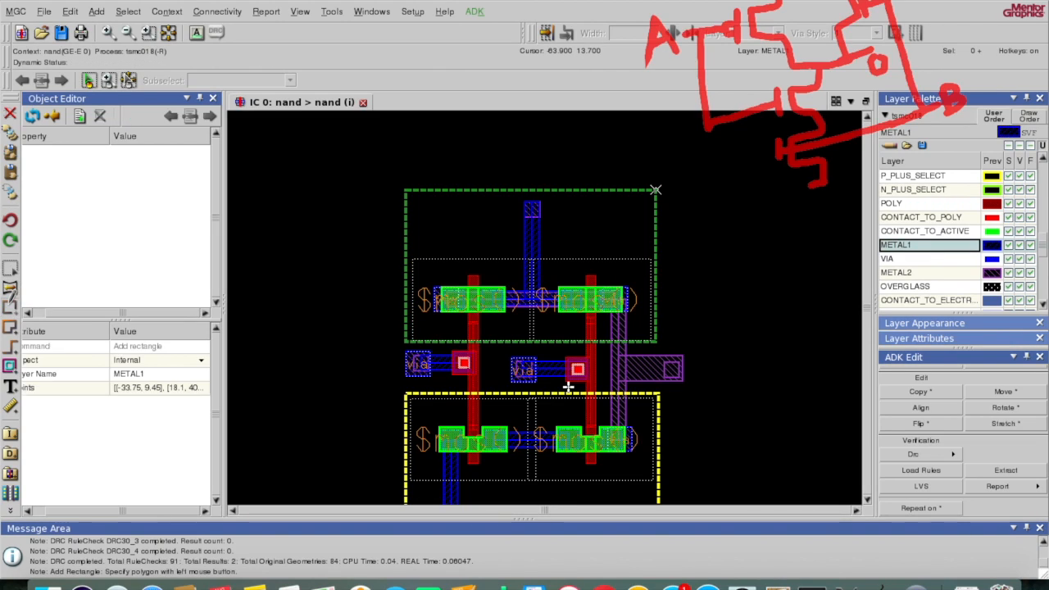
click(381, 220)
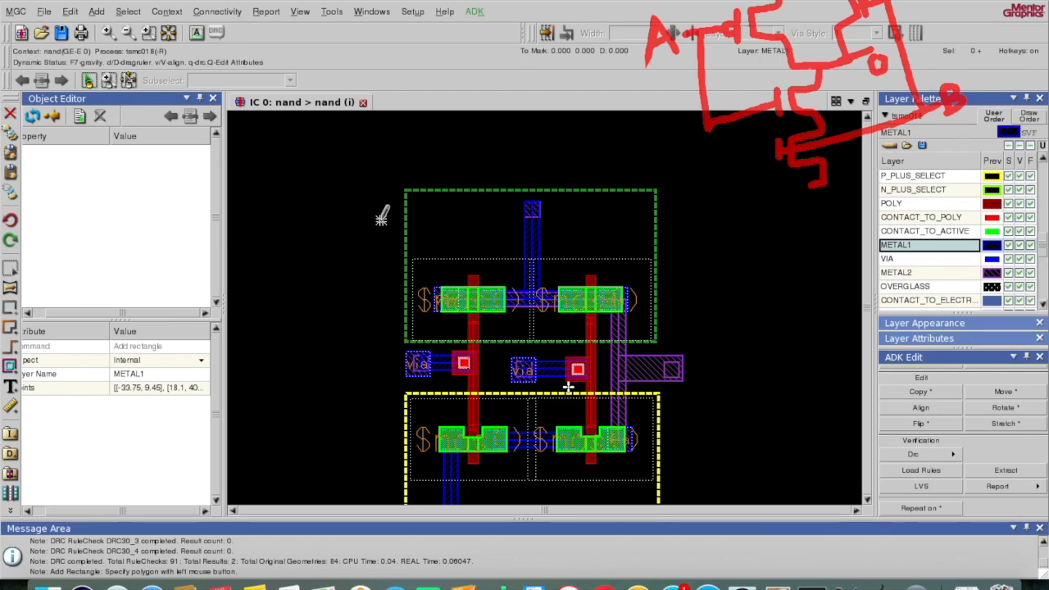
click(687, 141)
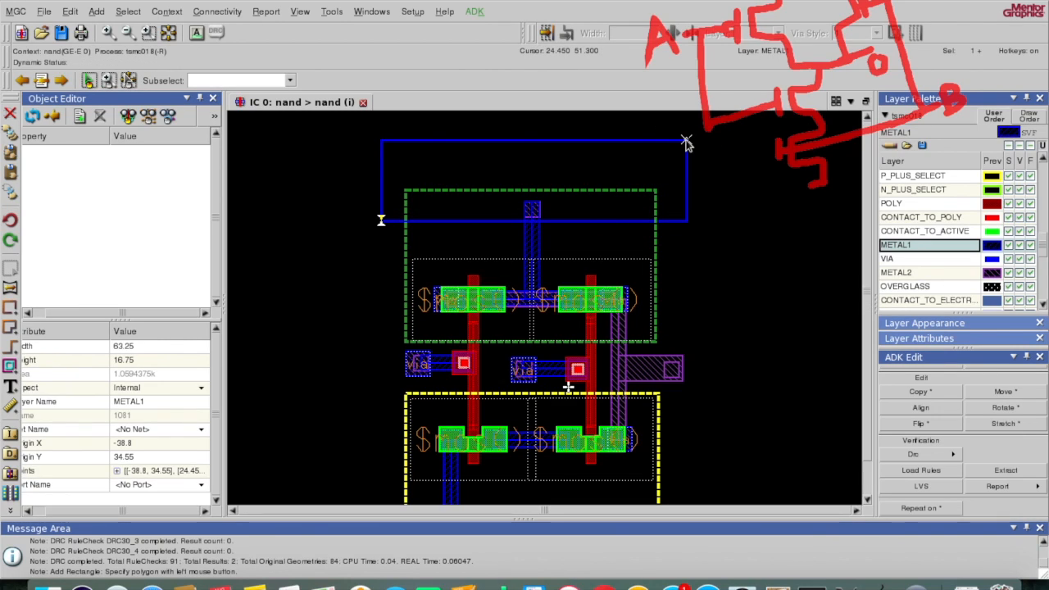
key(F2)
Step: Copy the top METAL1 rail to the bottom of the cell, below the lower transistors
click(649, 155)
key(c)
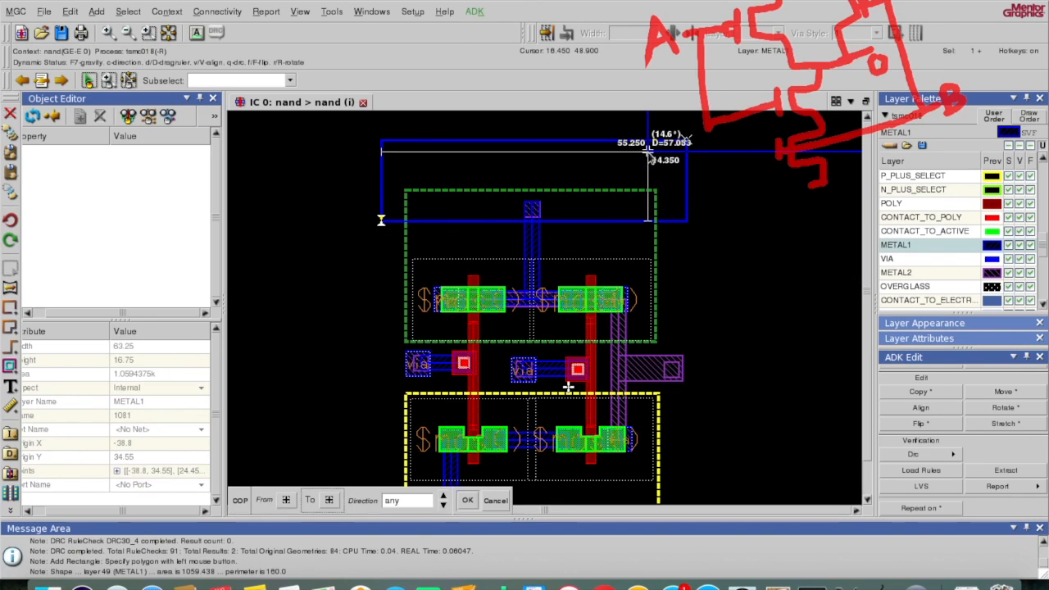
click(868, 499)
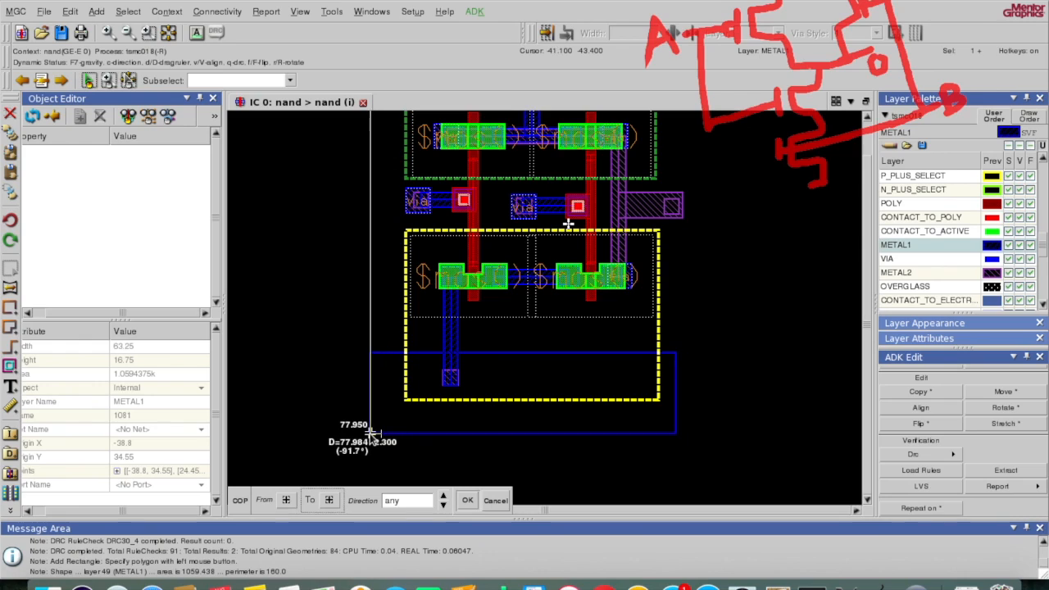
click(372, 433)
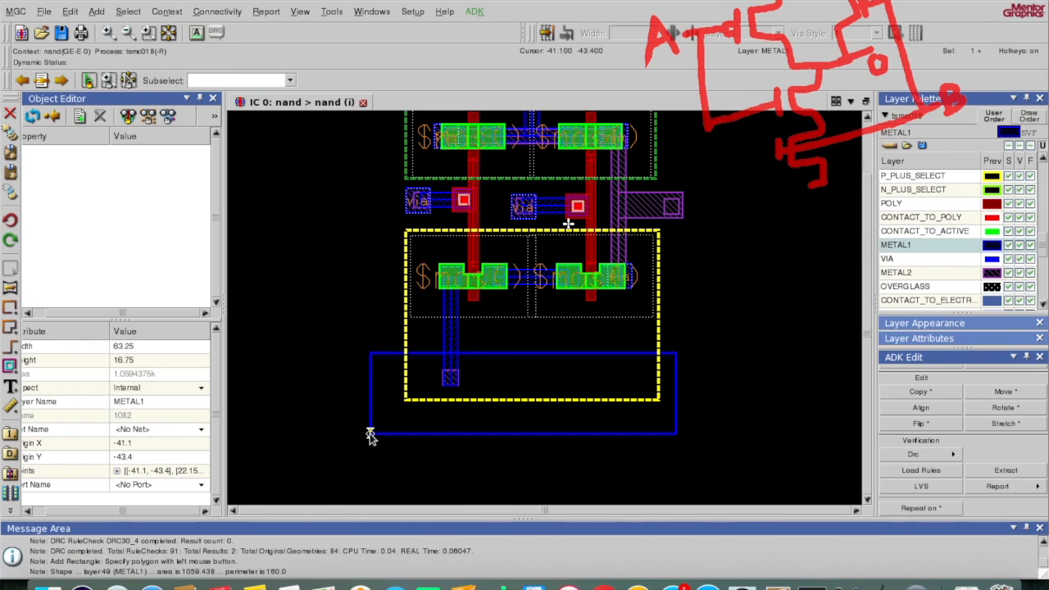
key(F2)
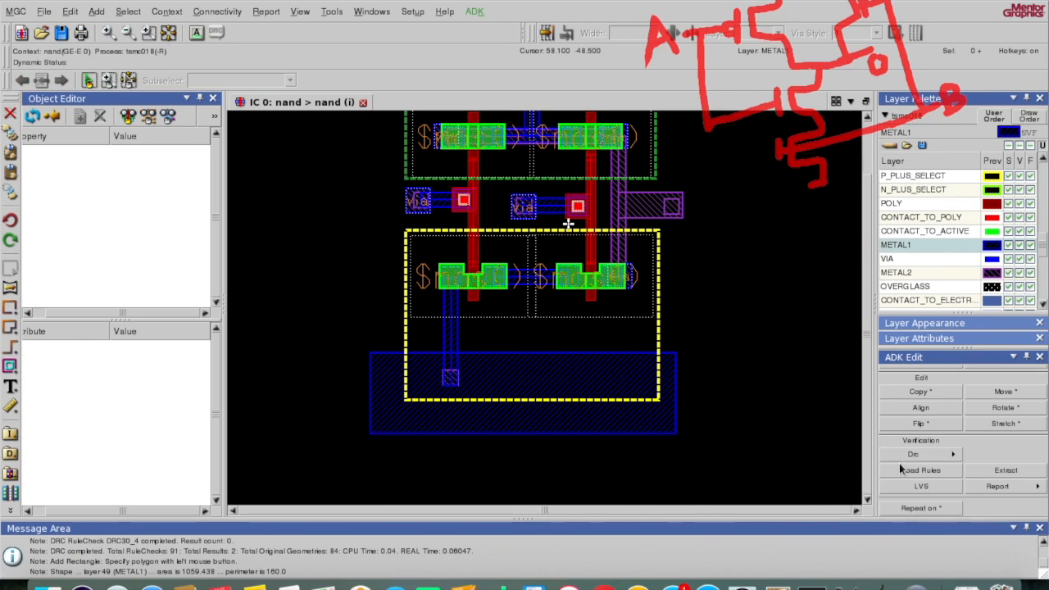
click(942, 455)
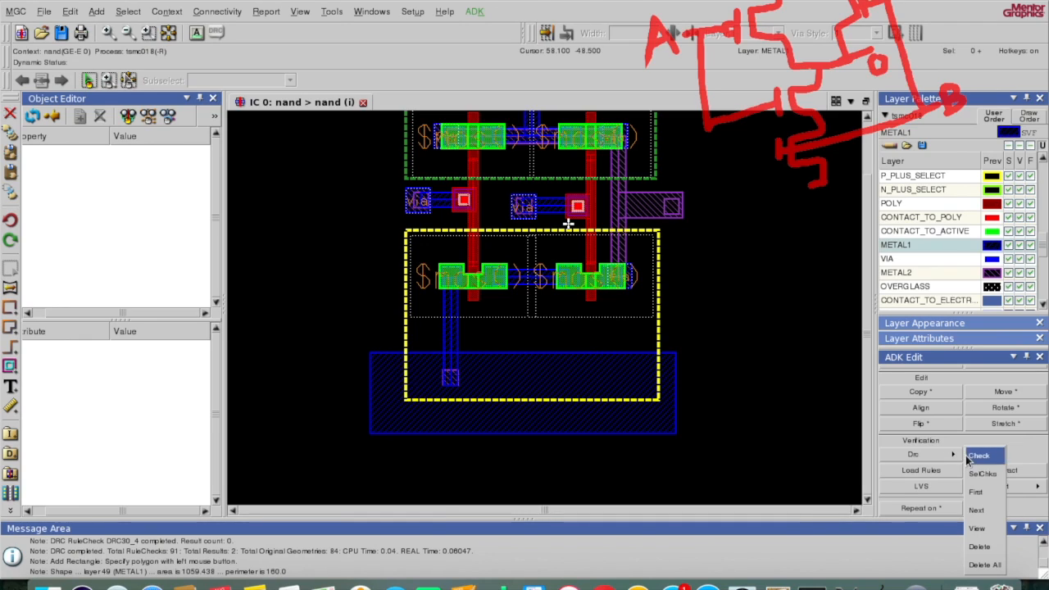
Step: Run a DRC check, then place a pwell_contact on the bottom ground rail
click(967, 455)
click(400, 502)
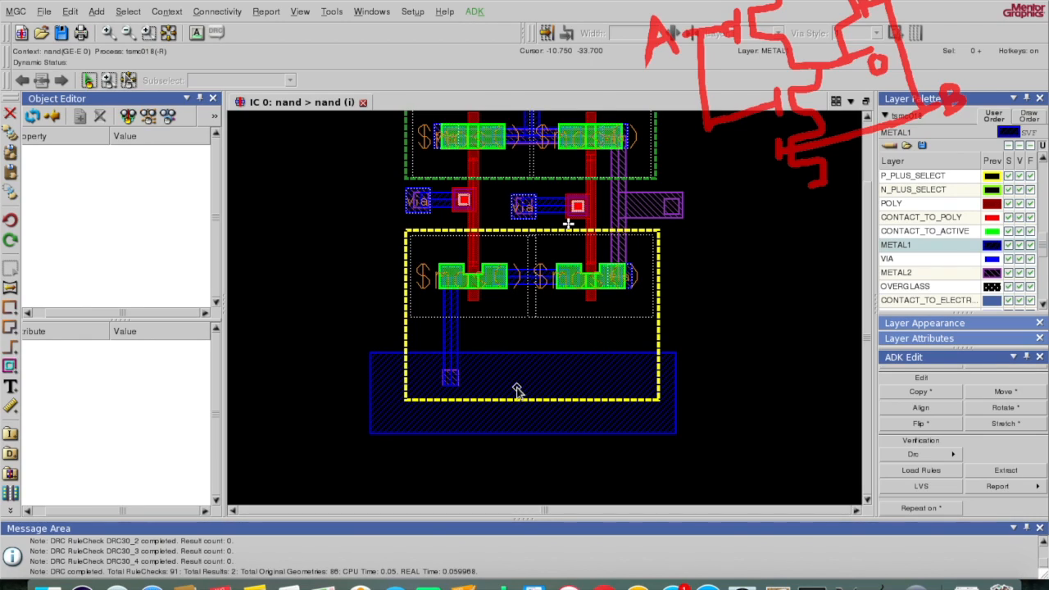
key(space)
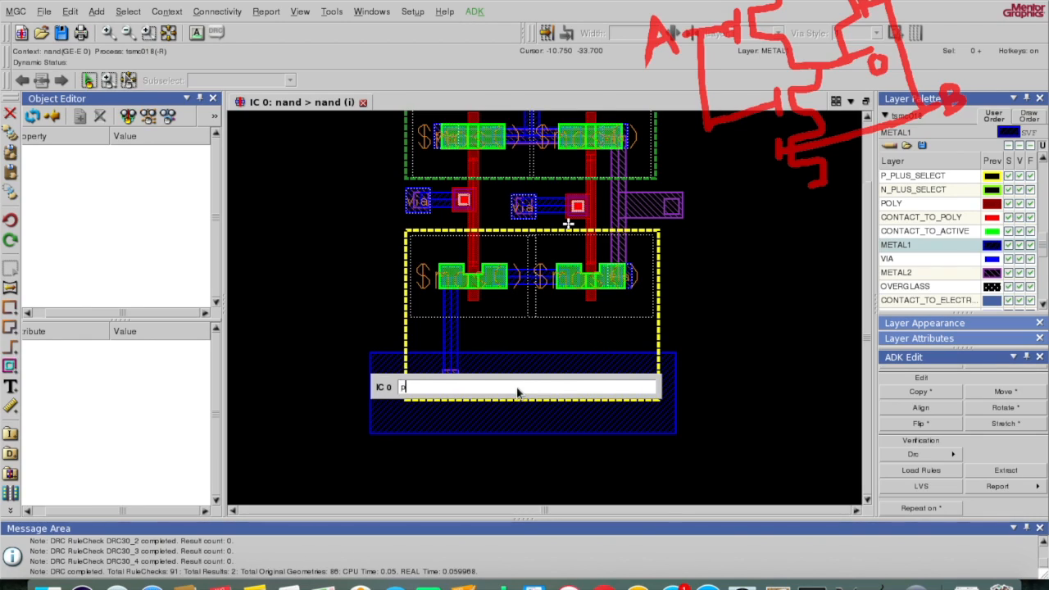
text(pwc)
key(Return)
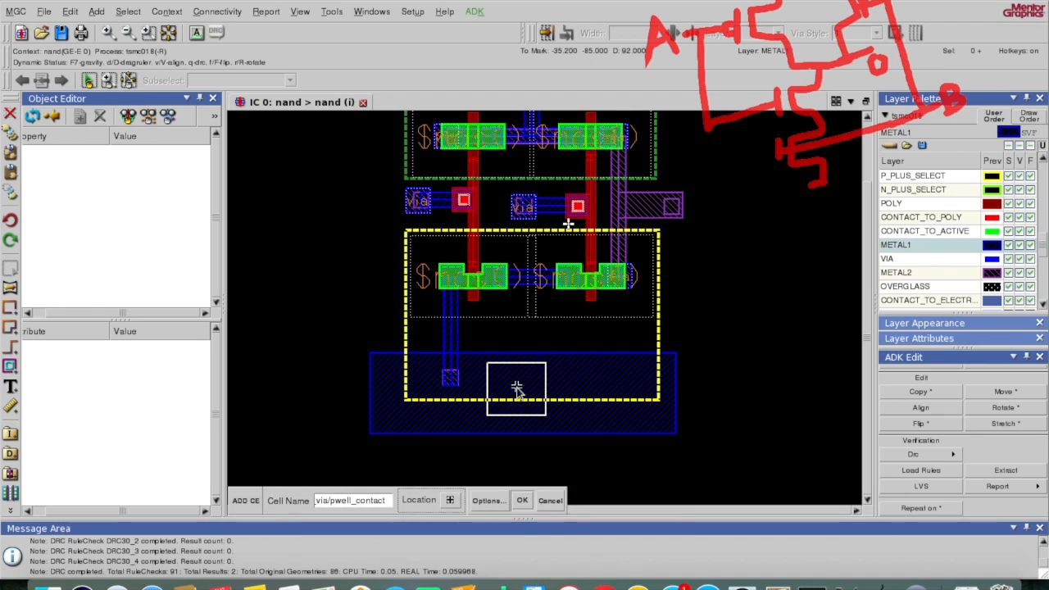
click(455, 375)
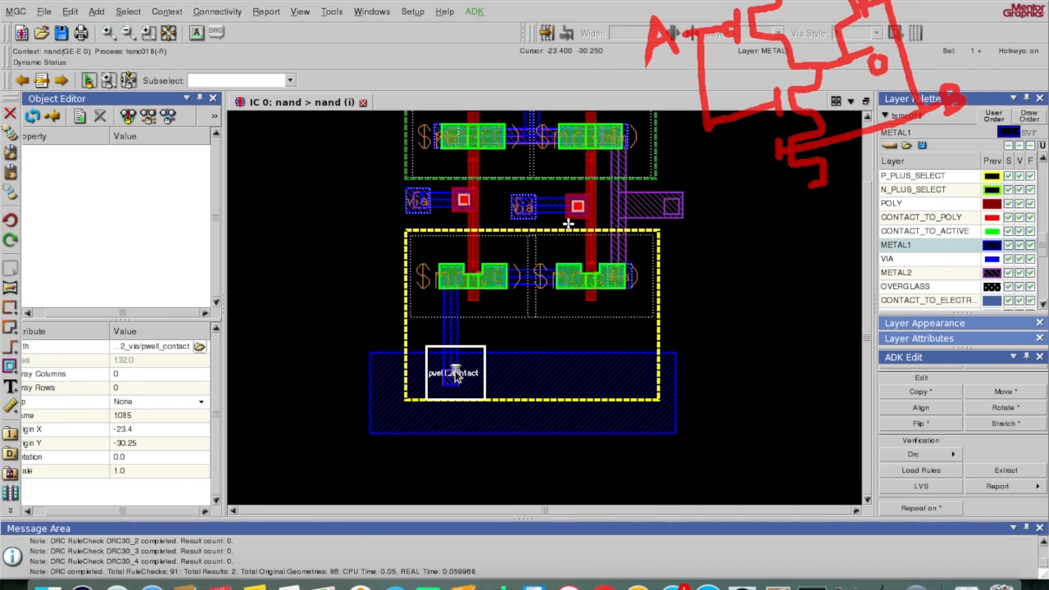
key(F2)
Step: Place an nwell_contact on the top power rail and save the nand cell
text(r)
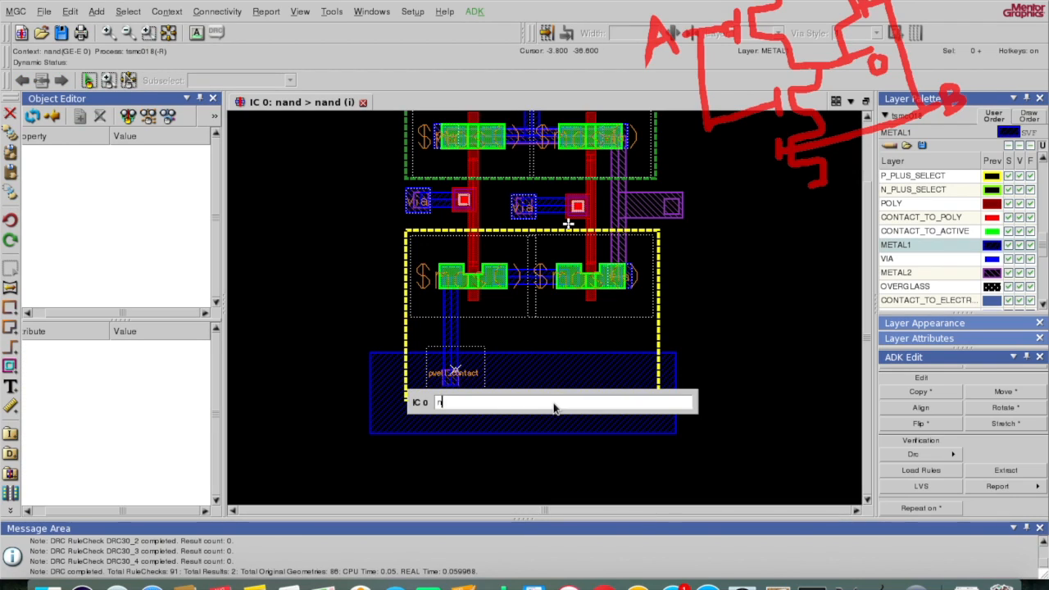
text(wc)
key(Return)
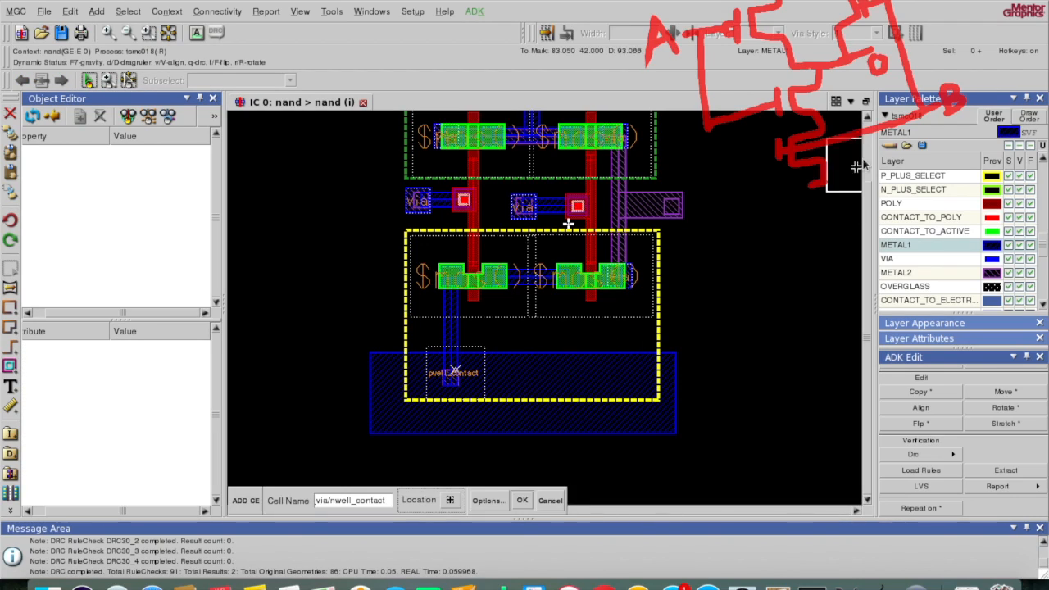
click(870, 118)
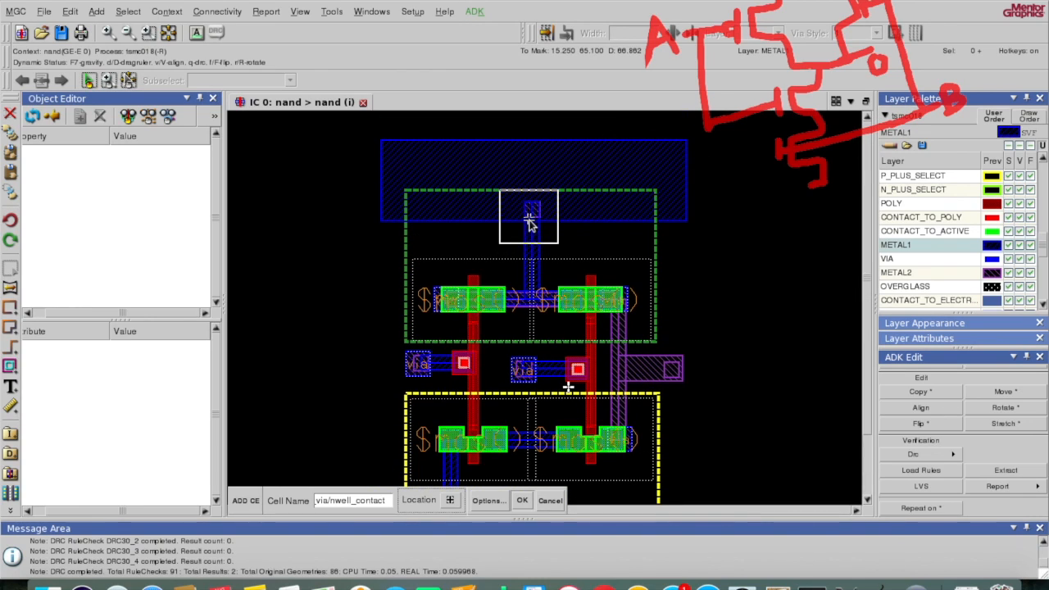
click(529, 220)
key(F2)
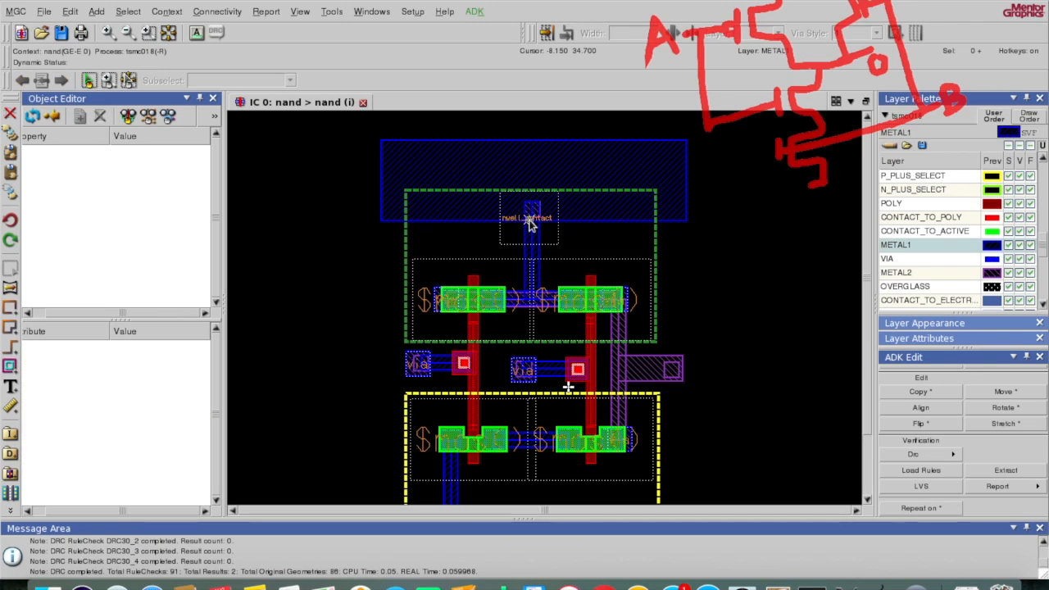
click(60, 32)
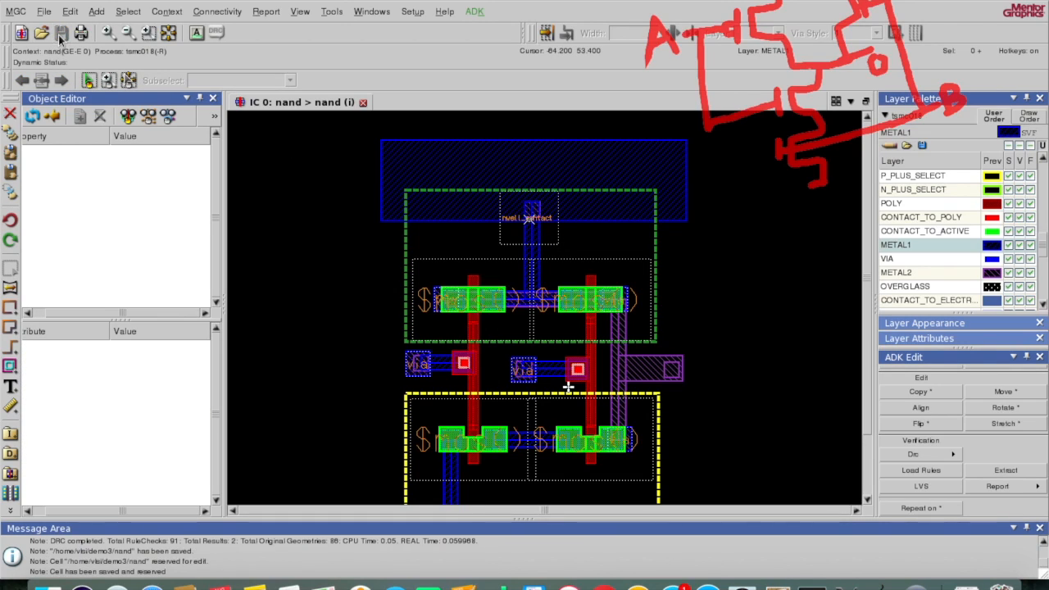
Step: Rerun the DRC check and highlight its single result, a bad_contact_active violation
click(955, 452)
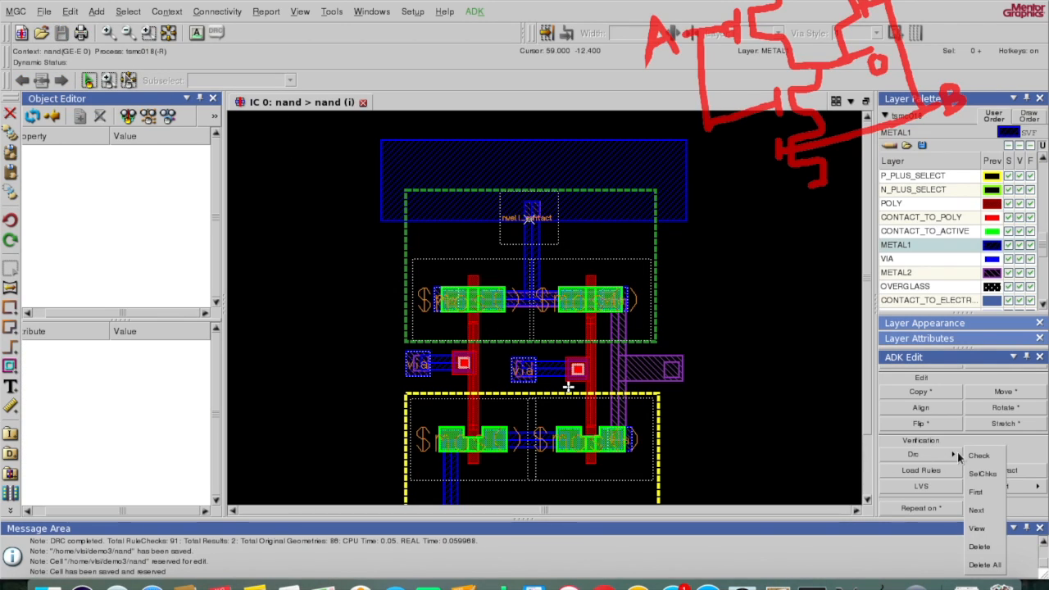
click(974, 453)
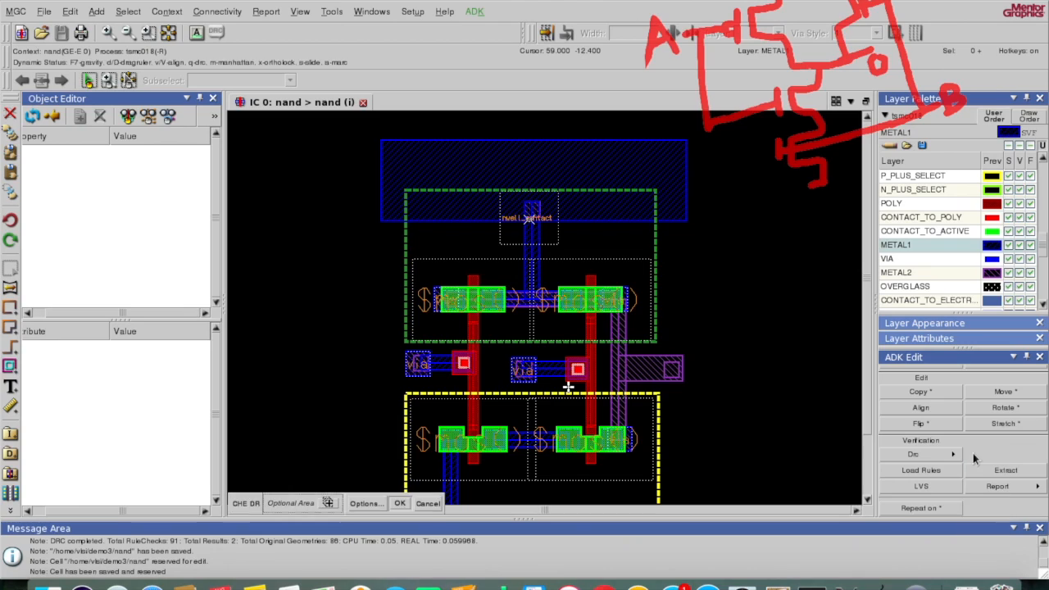
click(400, 504)
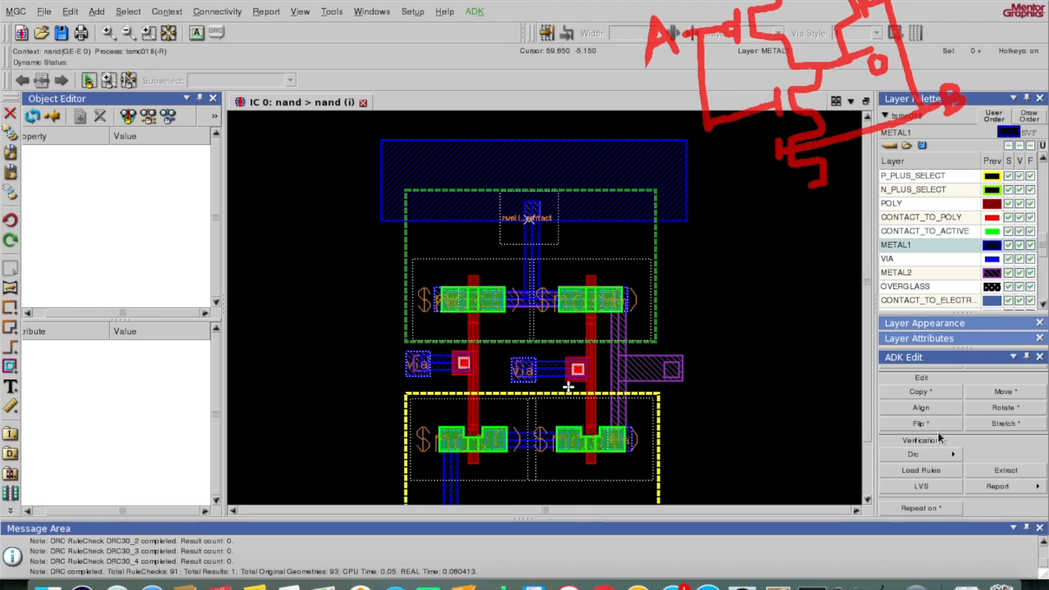
click(953, 456)
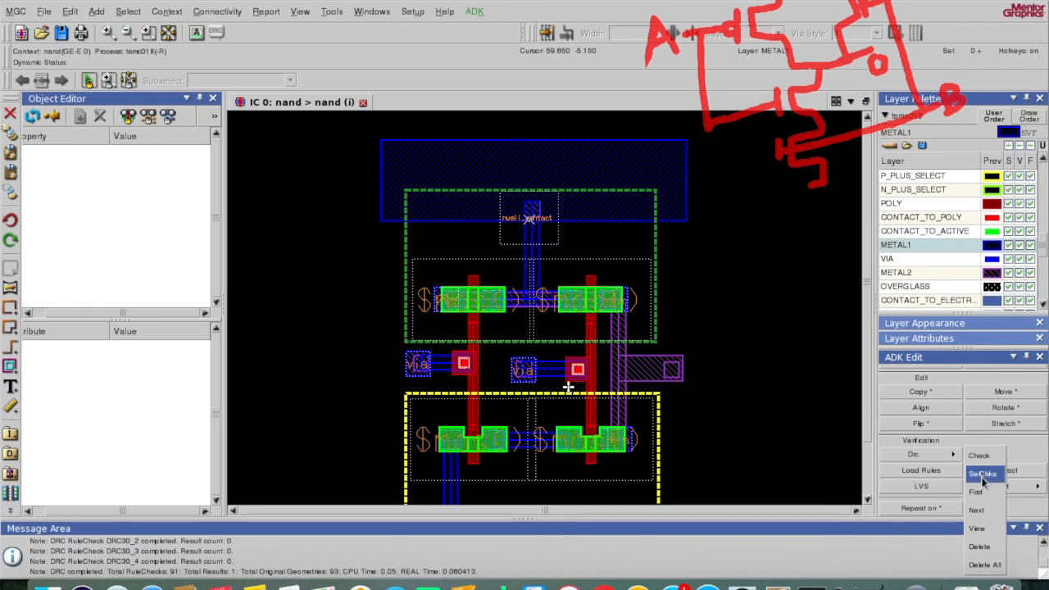
click(978, 492)
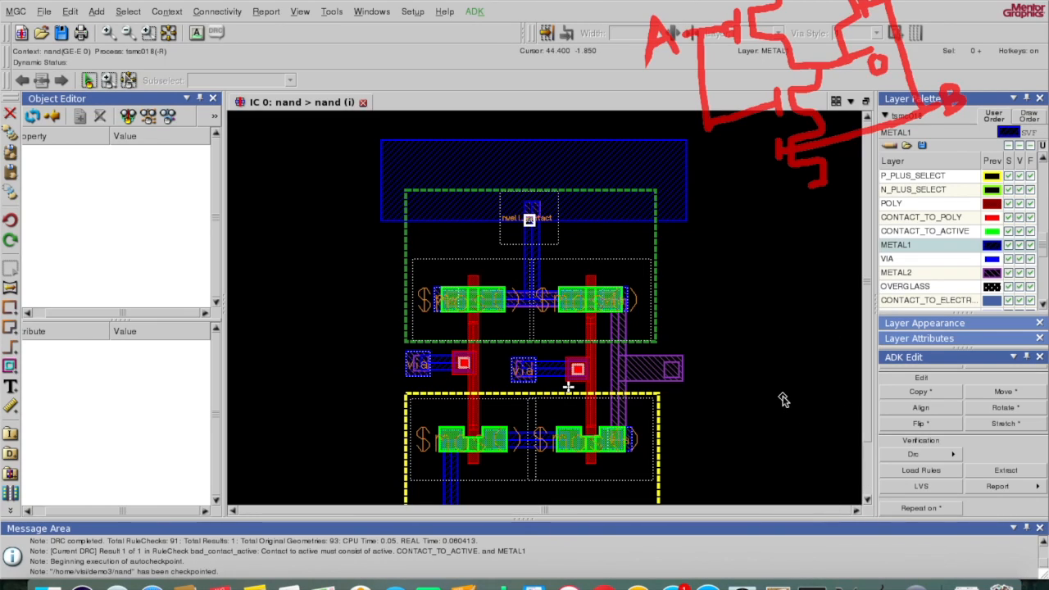
Step: Inspect the flagged nwell contact, fit the whole cell in view, and check the top rail and n-well
key(super+q)
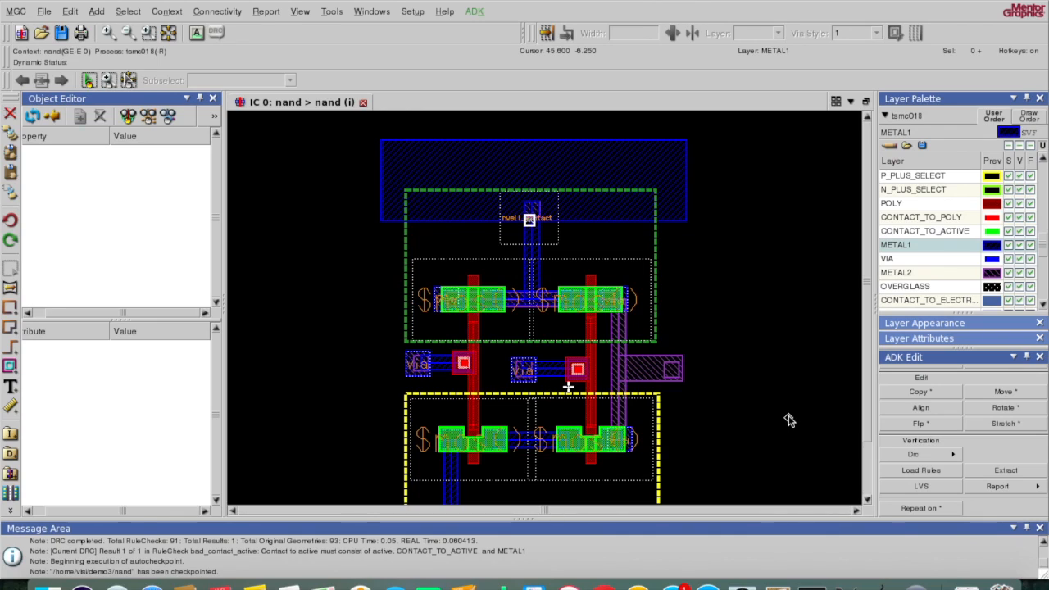
click(529, 218)
click(168, 34)
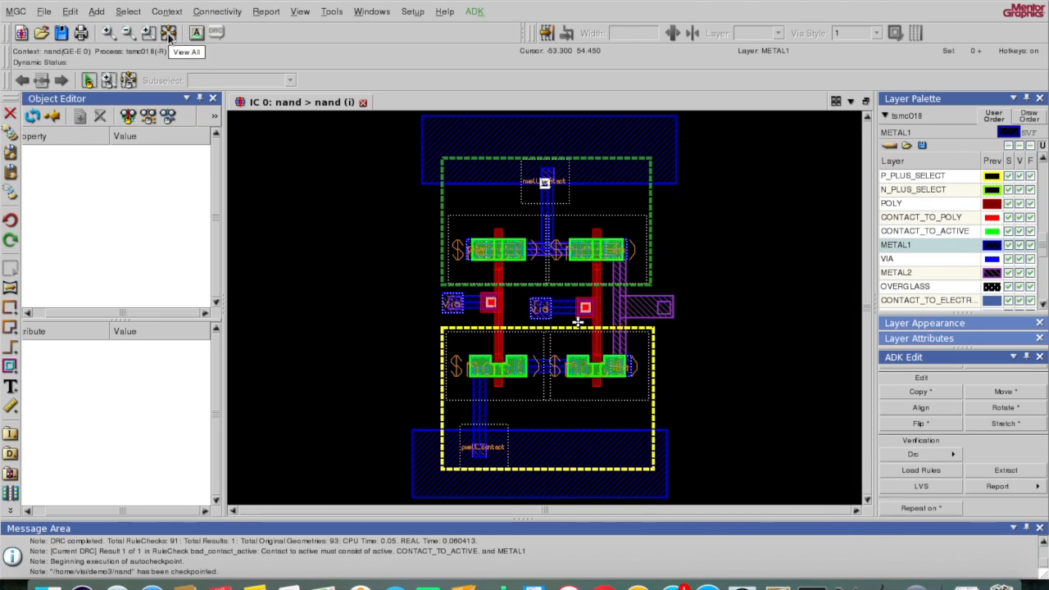
click(284, 167)
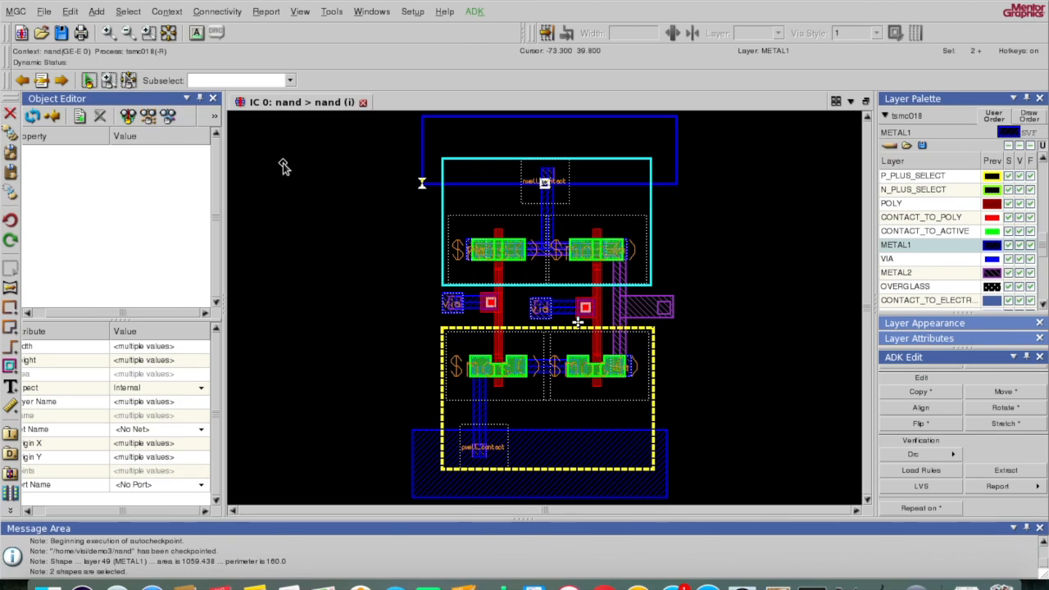
click(279, 139)
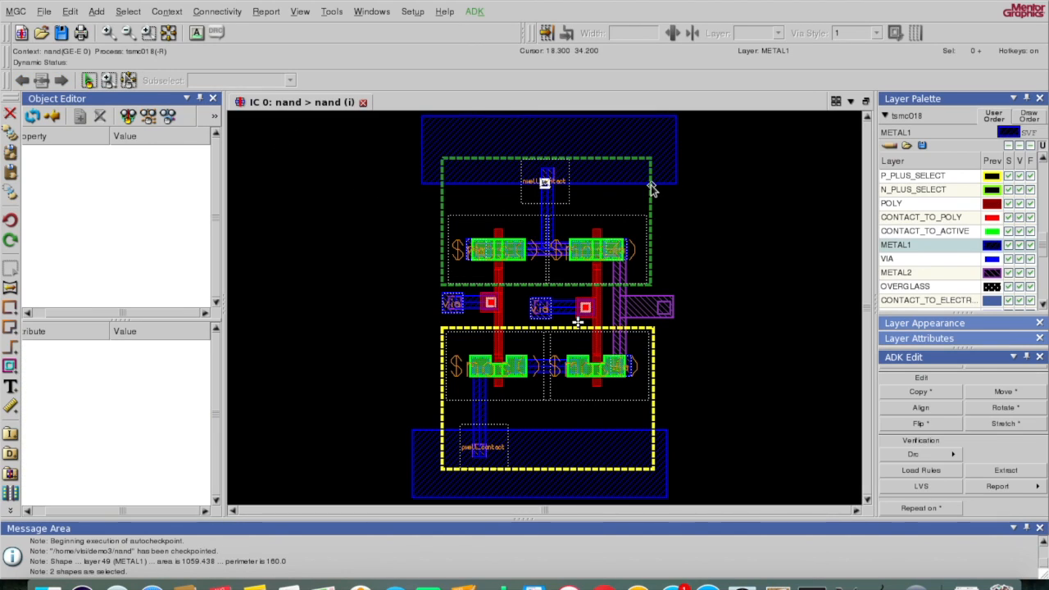
Step: Add a tsmc025_via via on the nwell contact using the pp command
key(space)
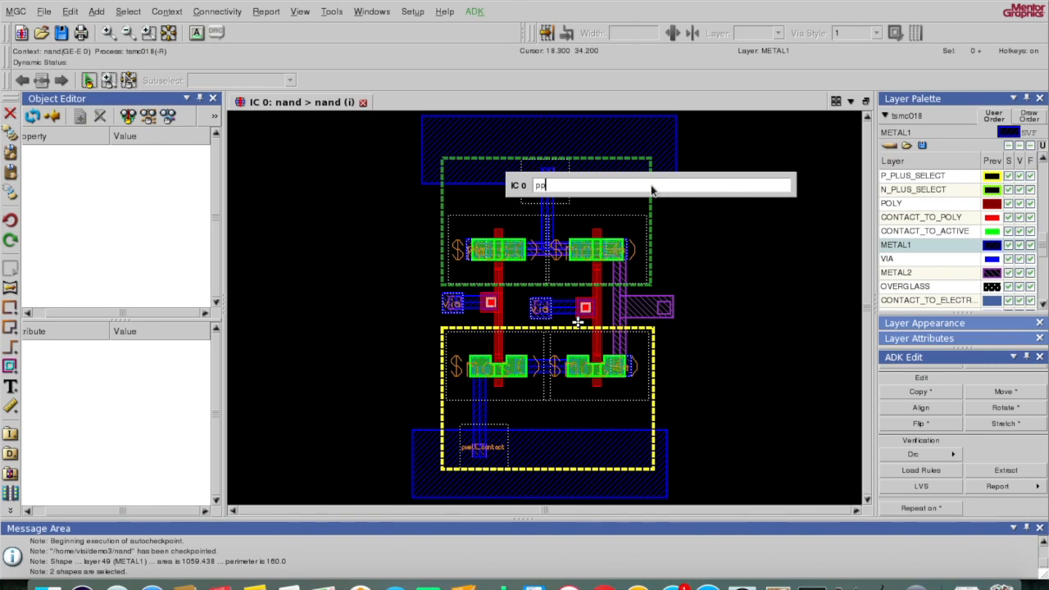
text(pp)
key(Return)
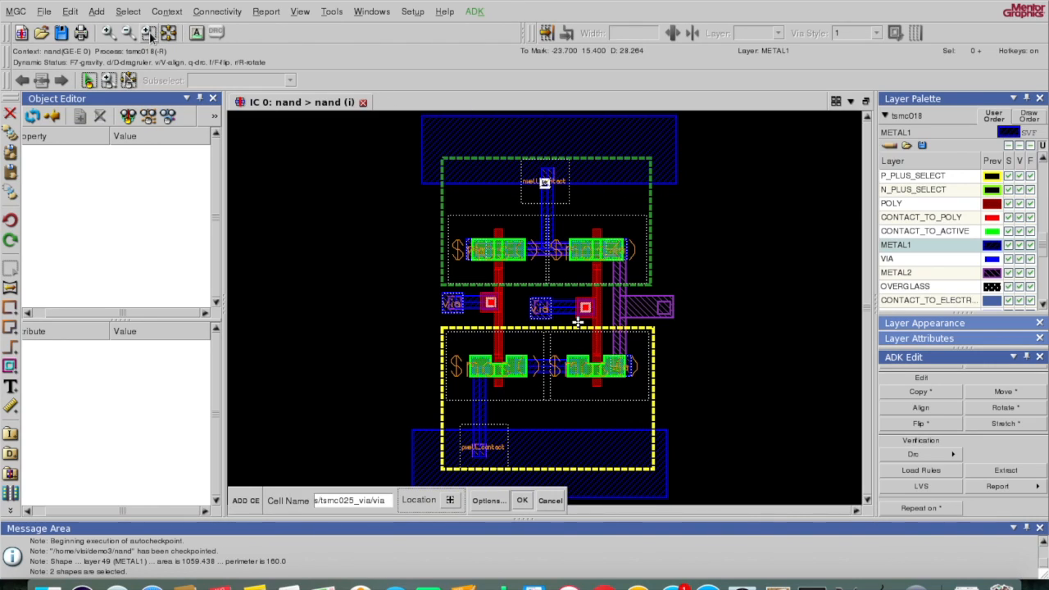
click(107, 34)
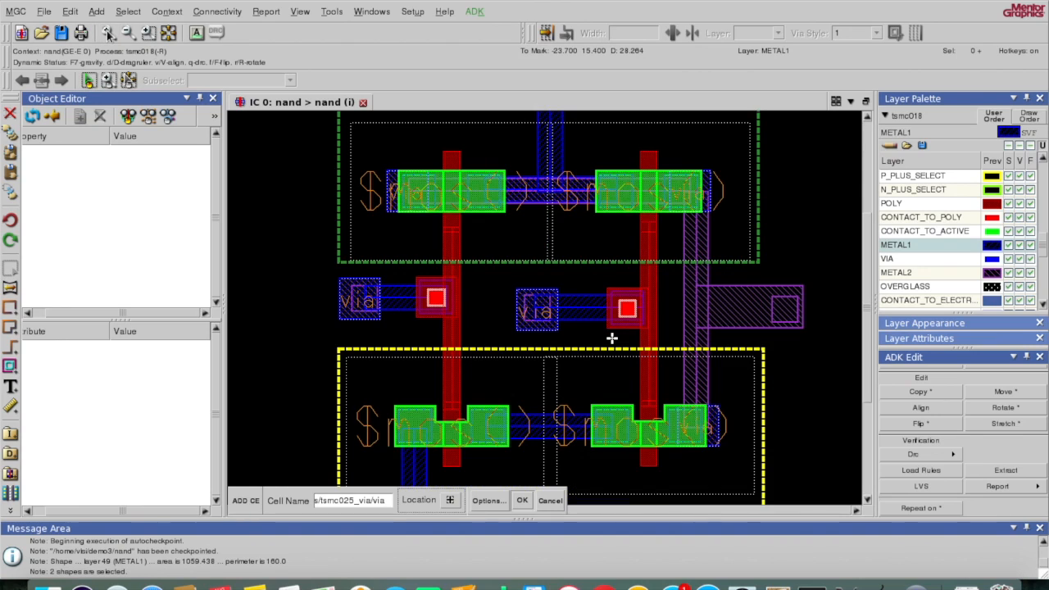
click(866, 118)
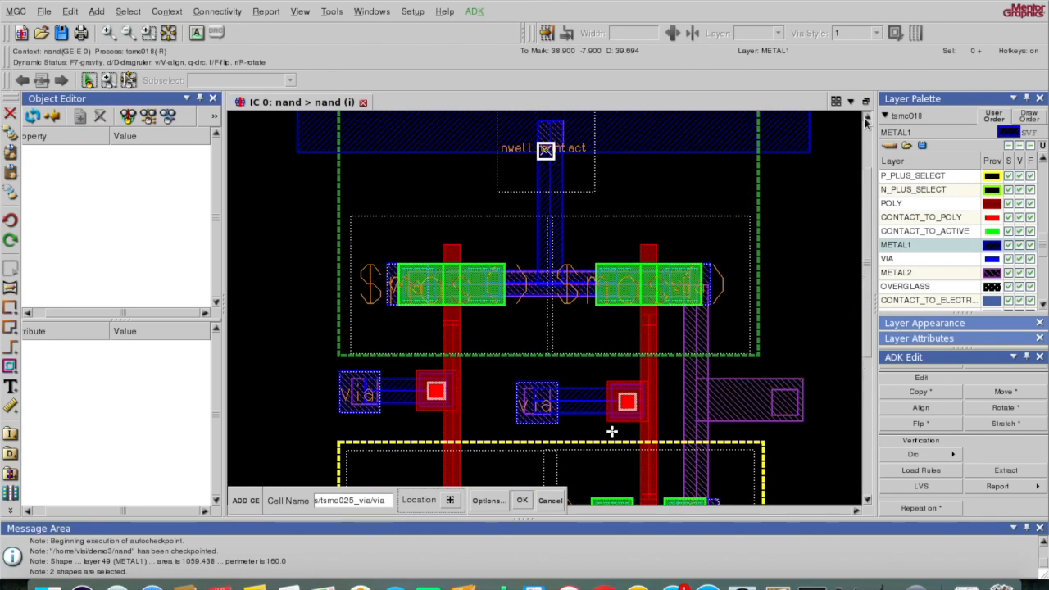
click(867, 118)
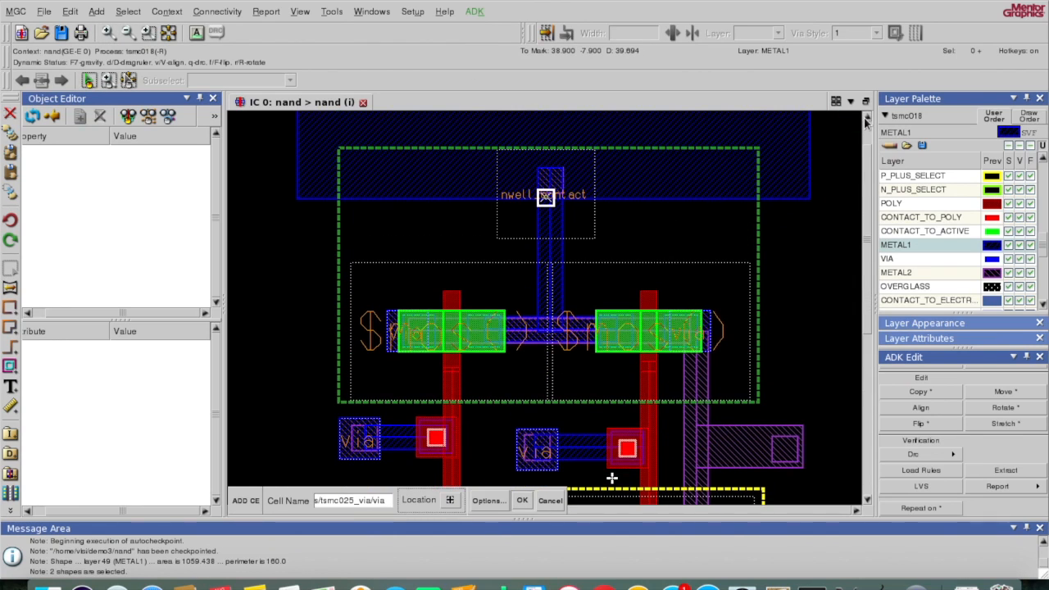
click(552, 178)
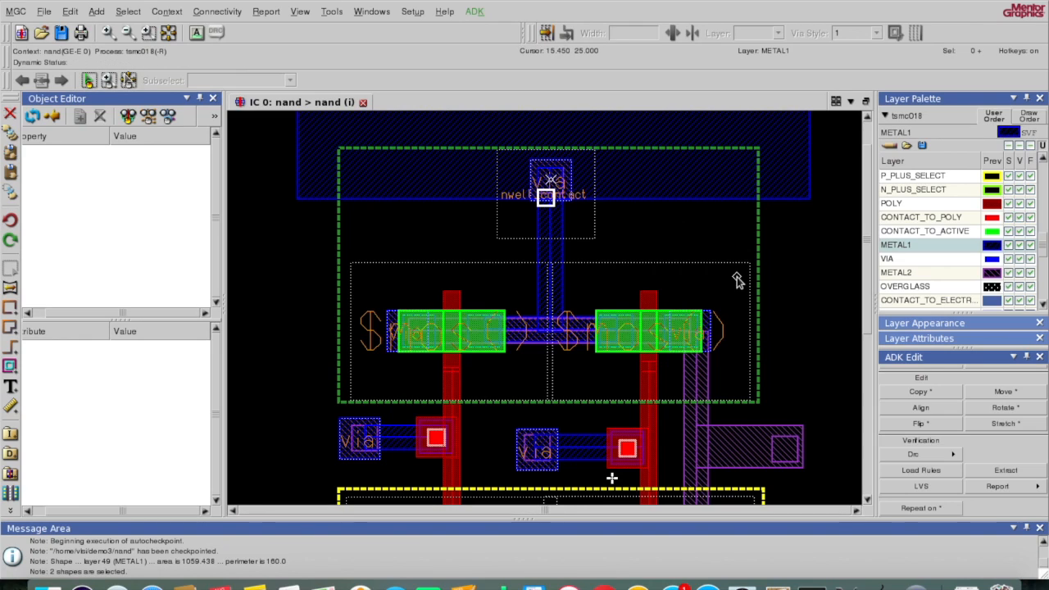
Step: Move the top METAL1 rail 4.4 units lower
click(789, 201)
key(m)
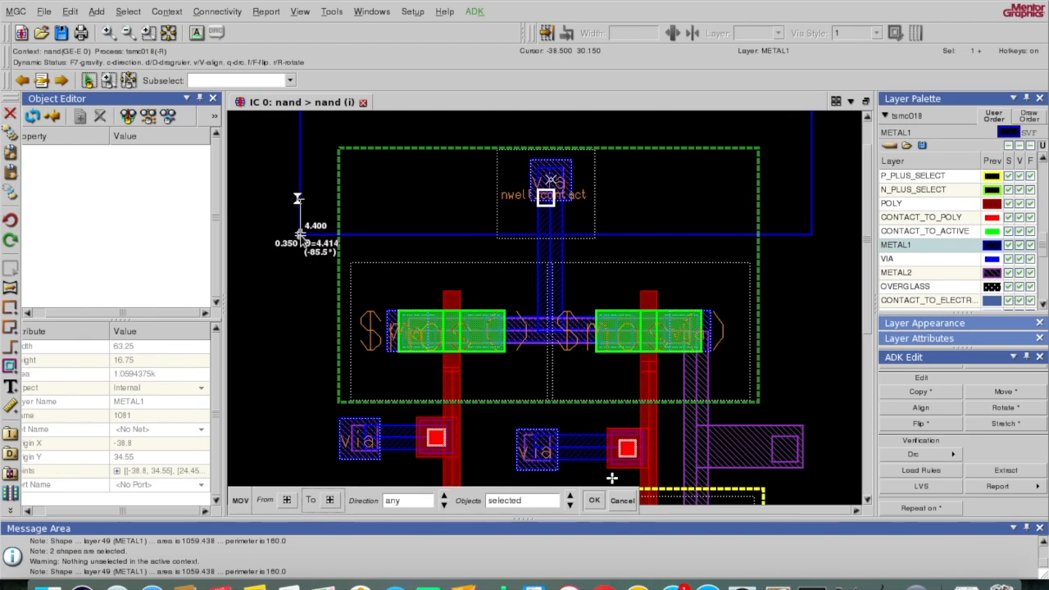
click(301, 234)
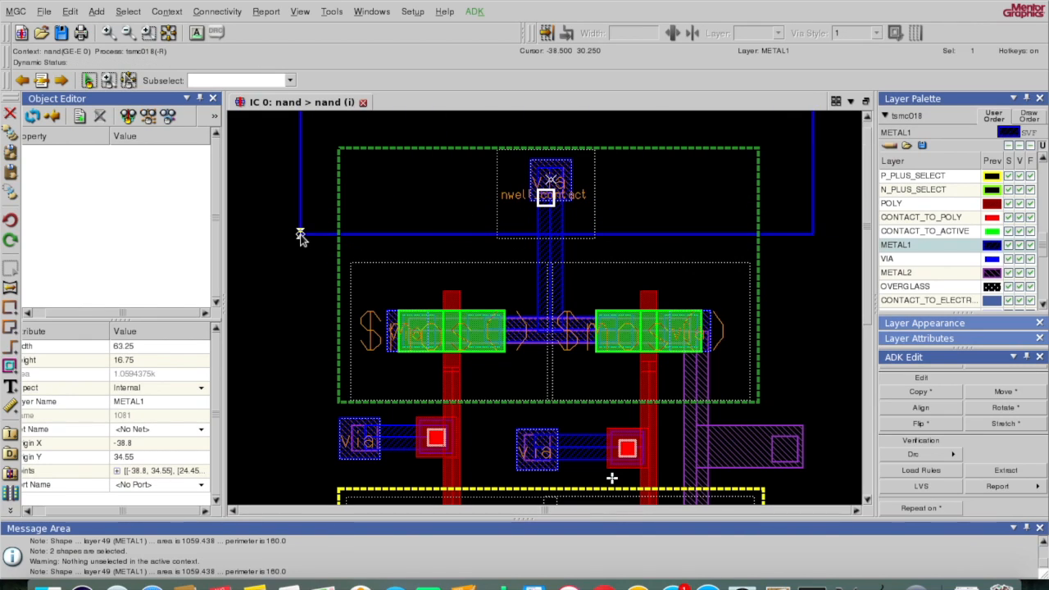
key(F2)
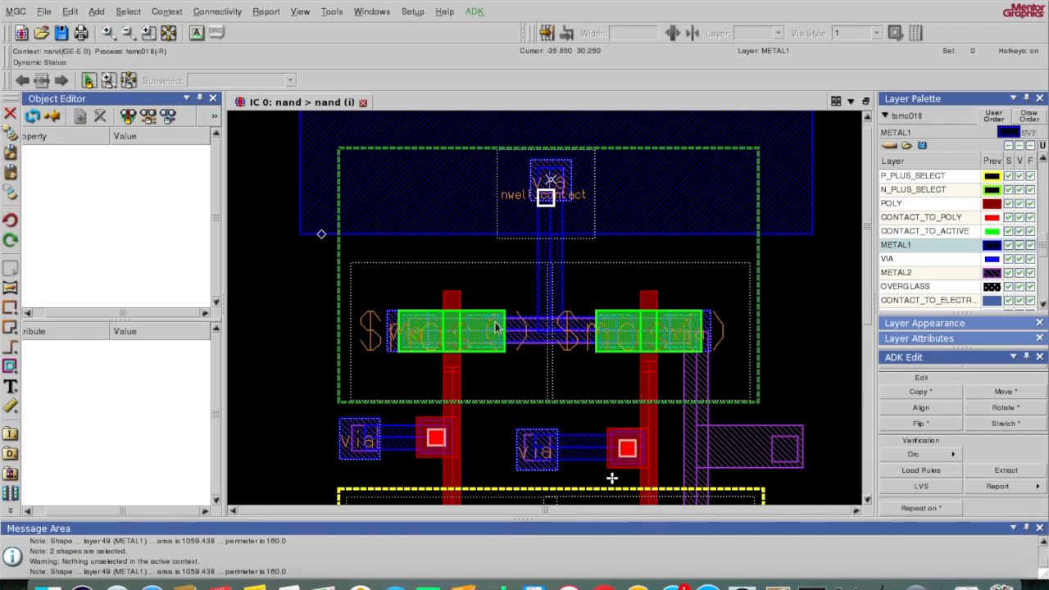
Step: Place a tsmc025_via via on the pwell contact and save the nand cell
click(867, 501)
click(868, 501)
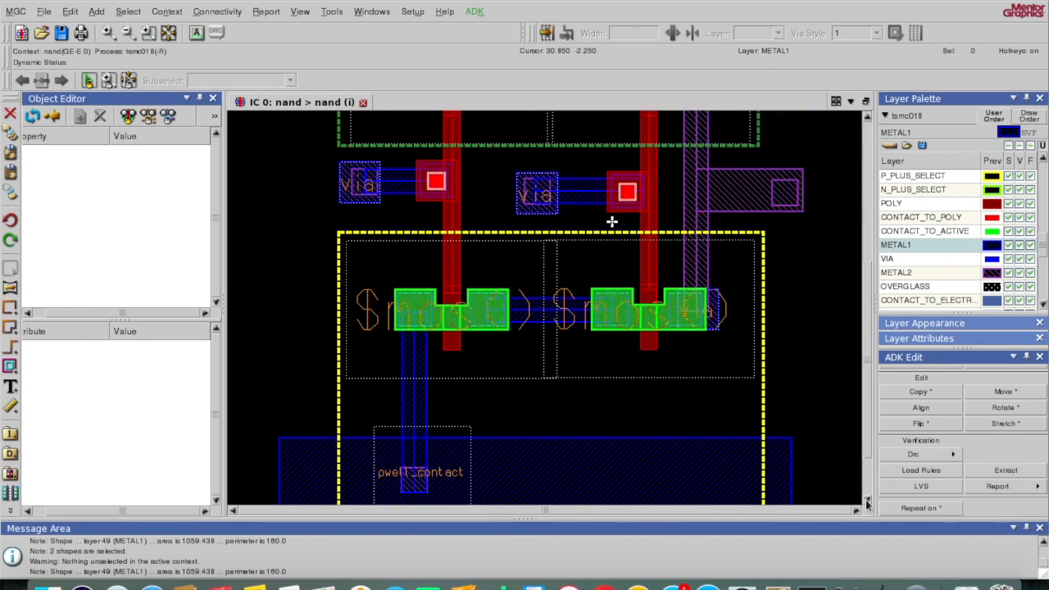
click(867, 501)
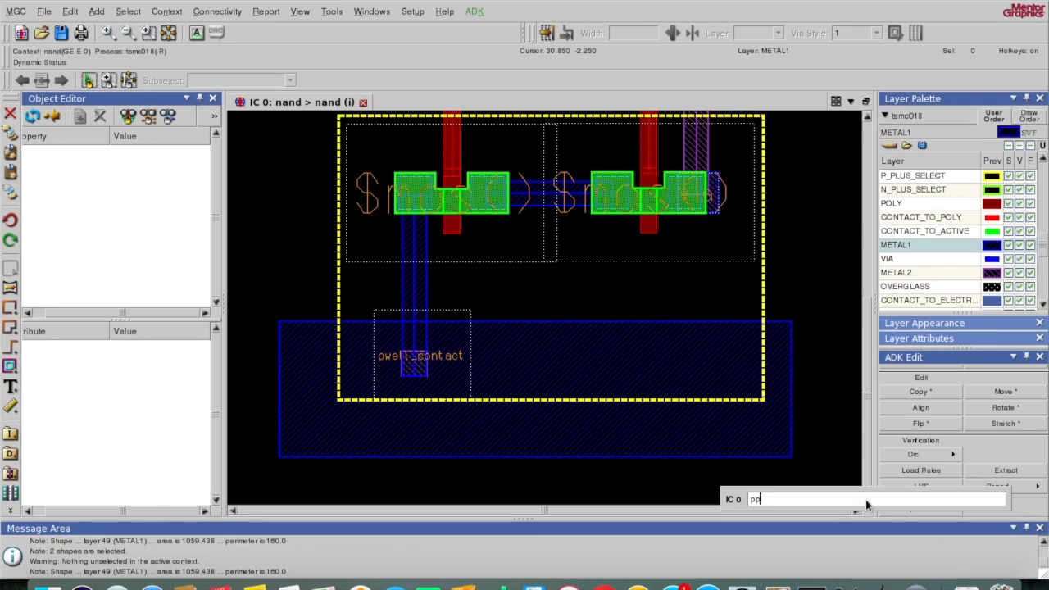
key(Return)
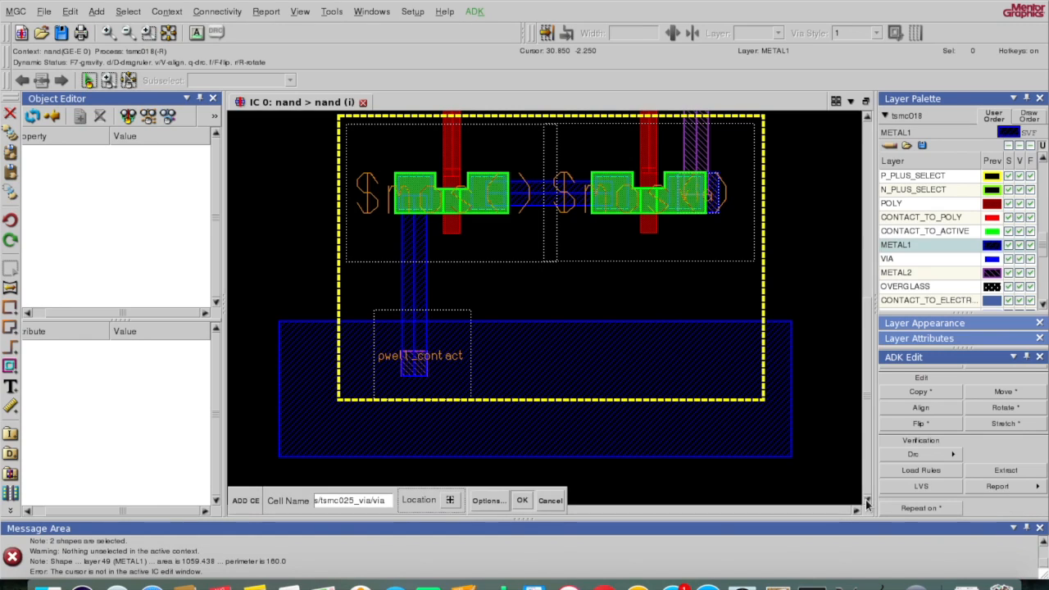
click(414, 369)
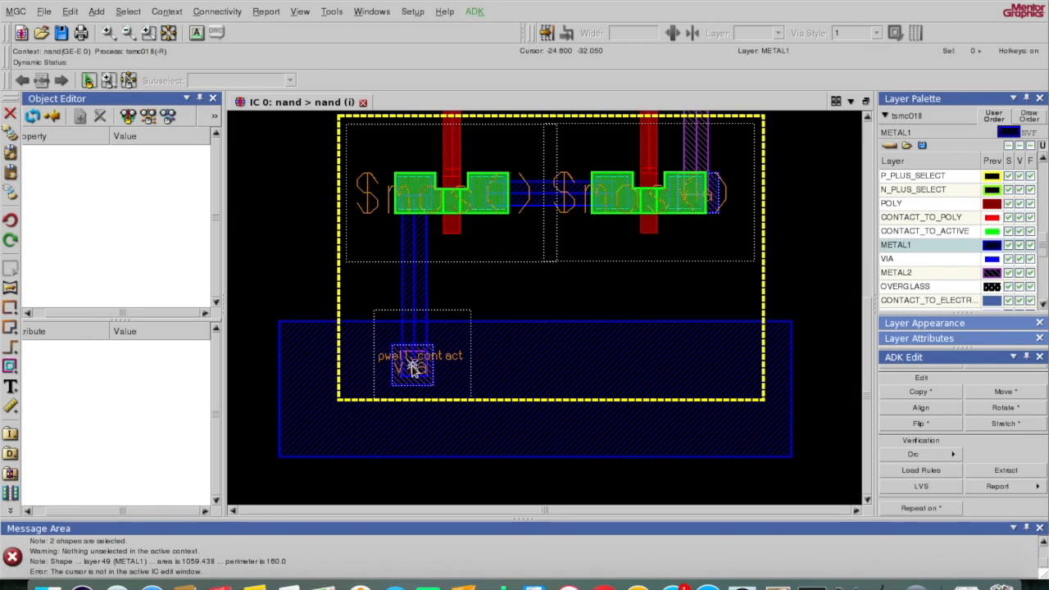
key(F2)
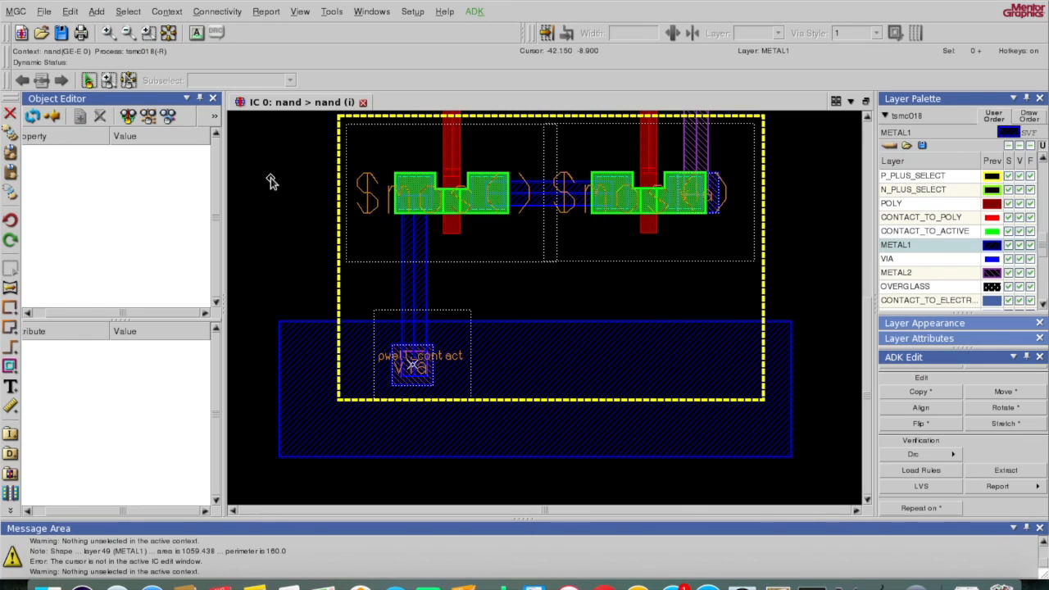
click(60, 32)
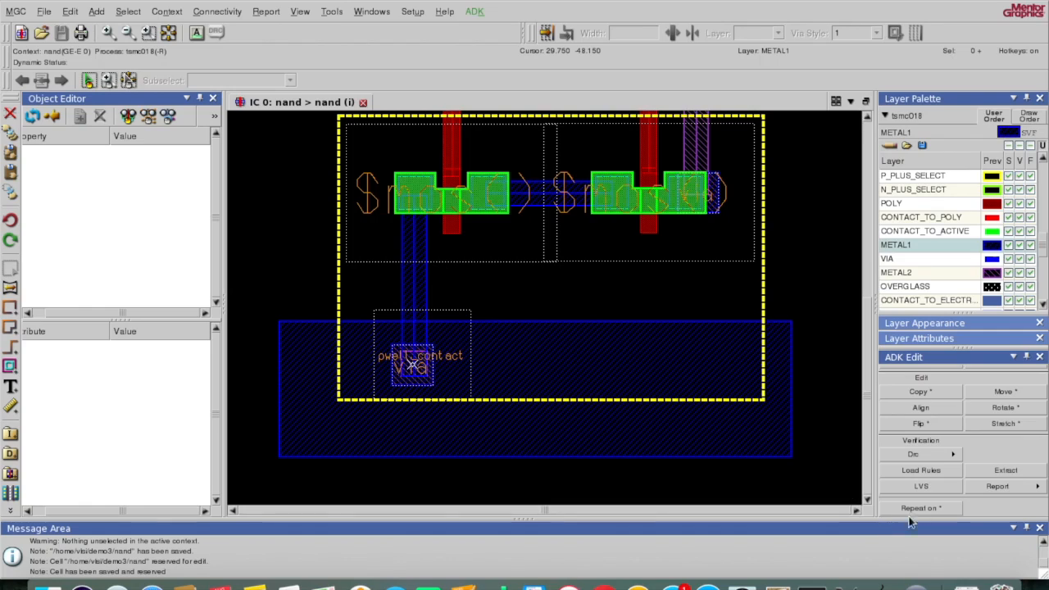
Step: Run a DRC check over the whole nand cell and confirm 0 results across 91 rule checks
click(947, 455)
click(975, 455)
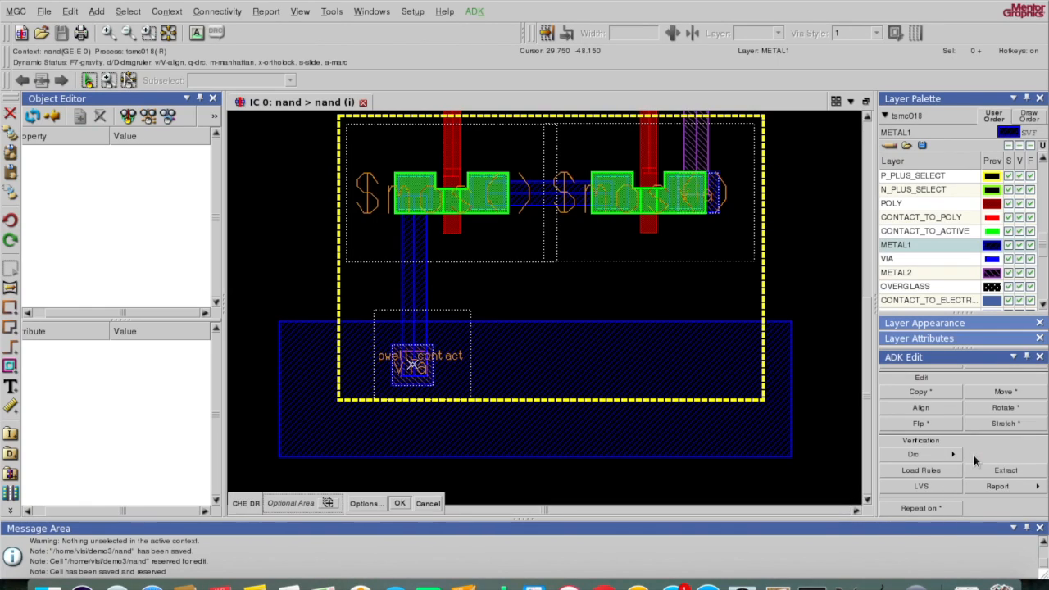
click(400, 503)
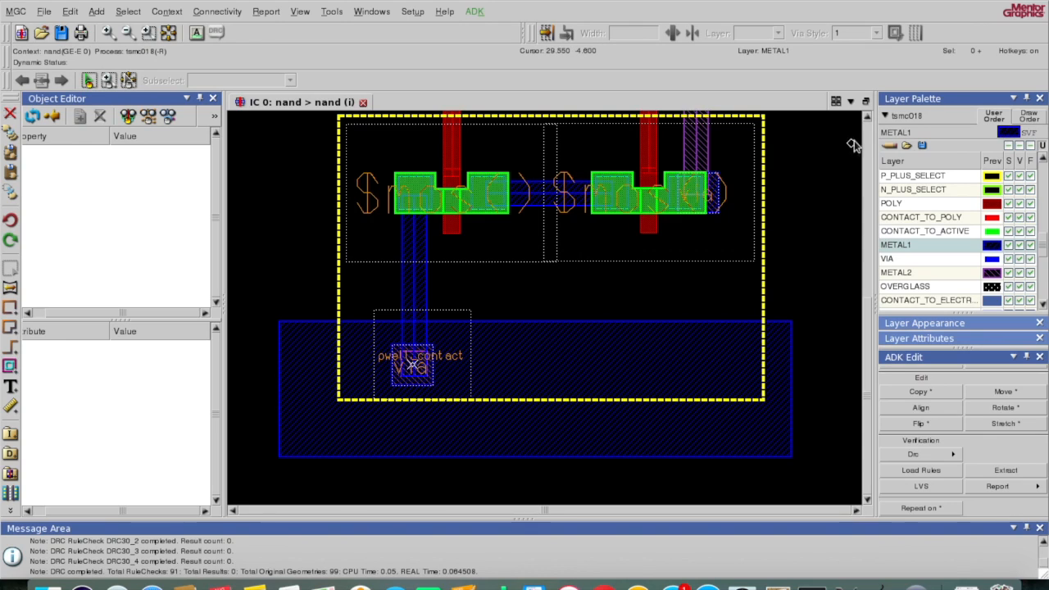
click(868, 119)
click(867, 120)
click(868, 120)
click(868, 120)
click(867, 120)
click(867, 119)
click(867, 120)
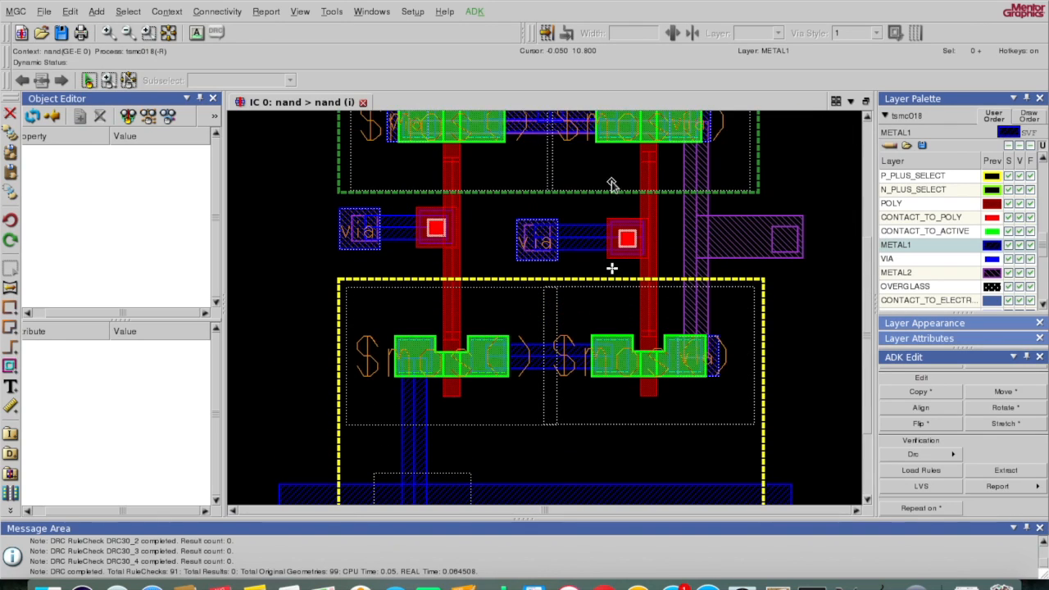
Step: Select the METAL2 pad on the right and inspect its properties without changing them
click(772, 239)
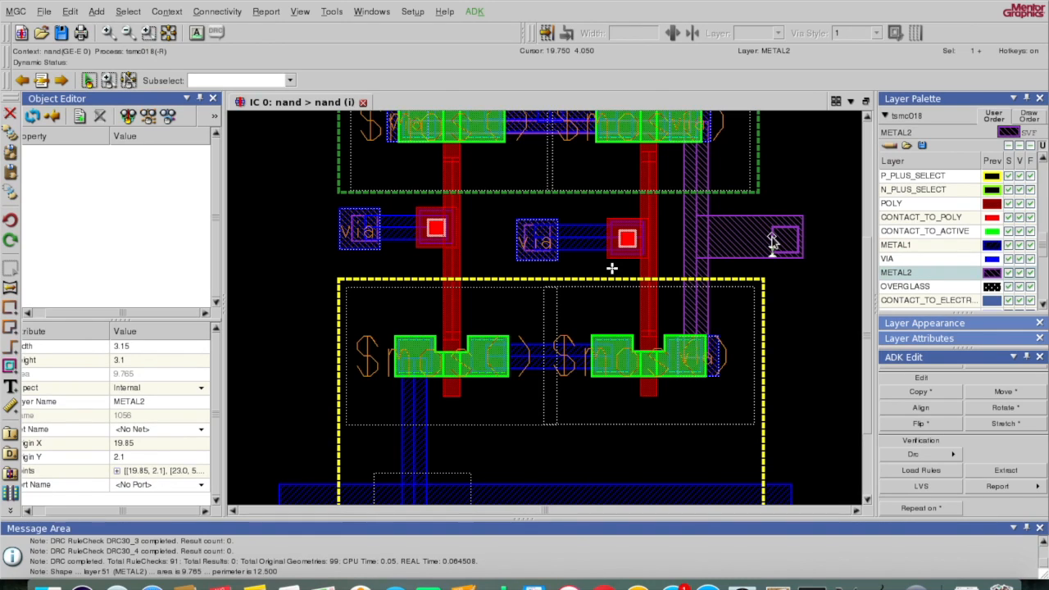
key(q)
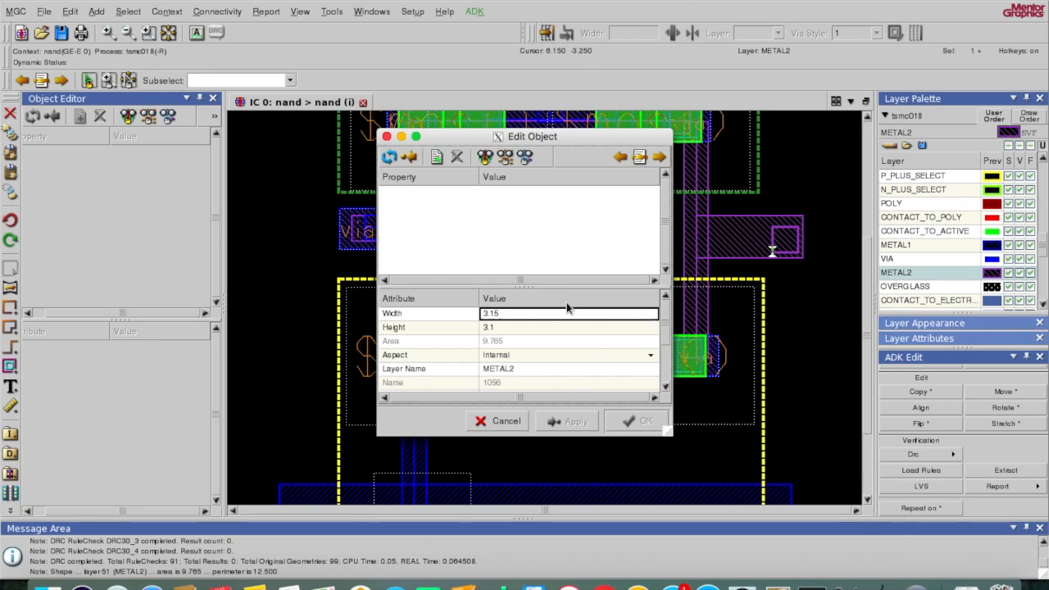
click(387, 137)
click(611, 281)
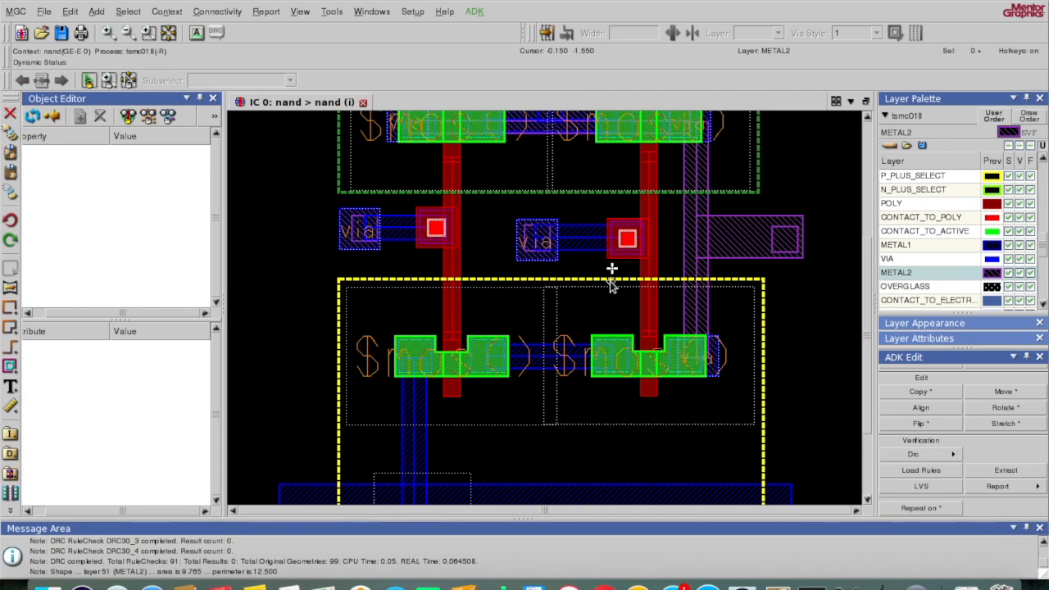
click(771, 244)
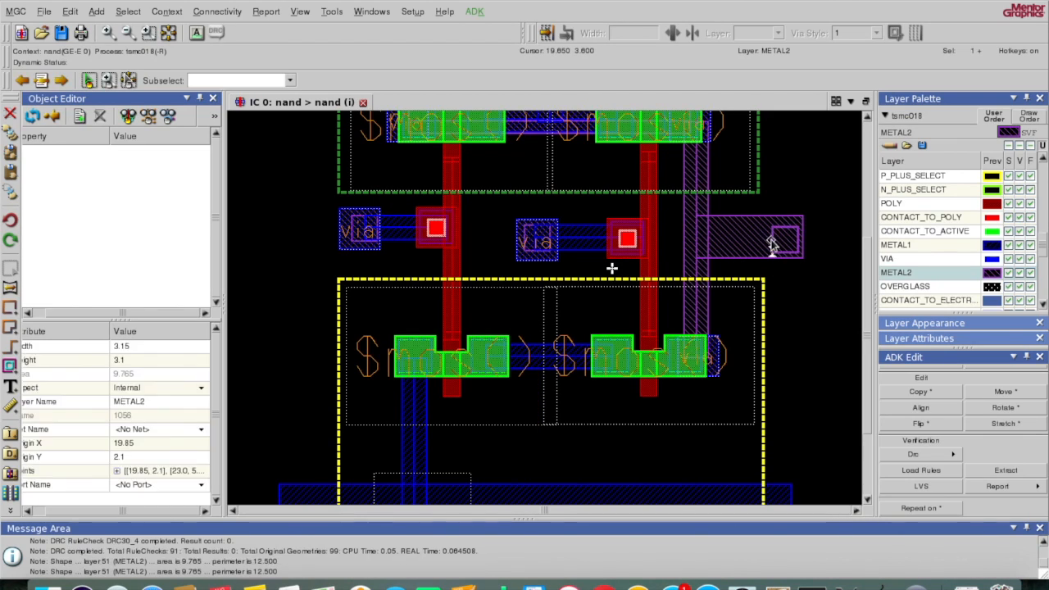
right_click(772, 245)
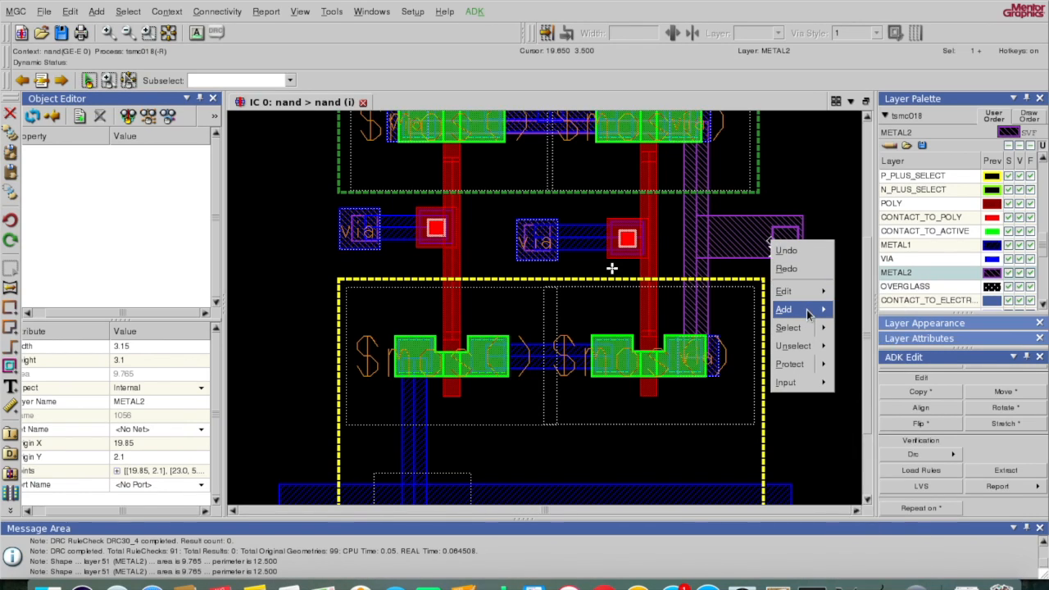
mouse_move(808, 310)
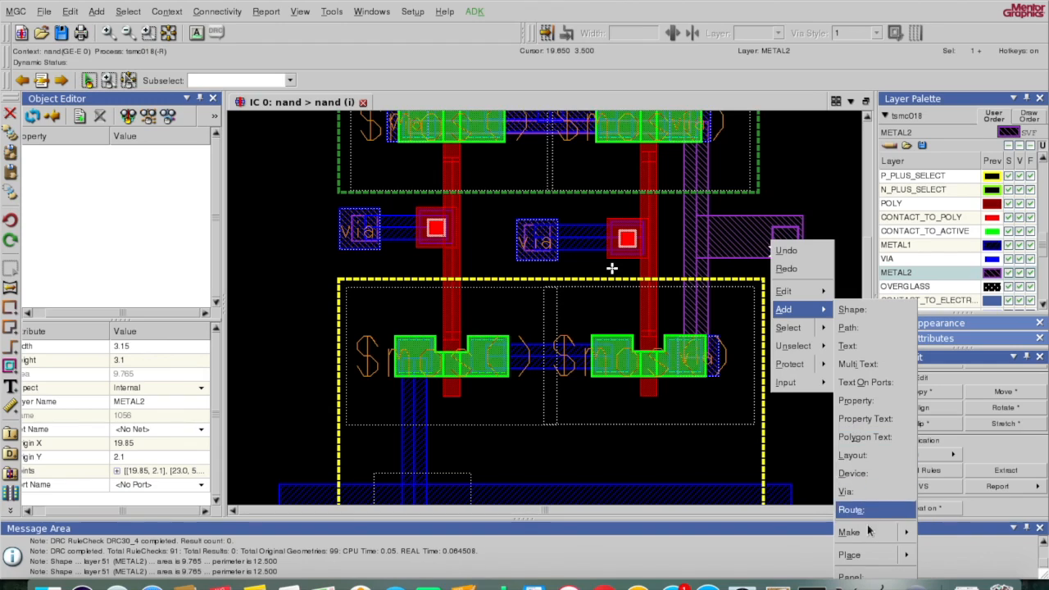
mouse_move(893, 534)
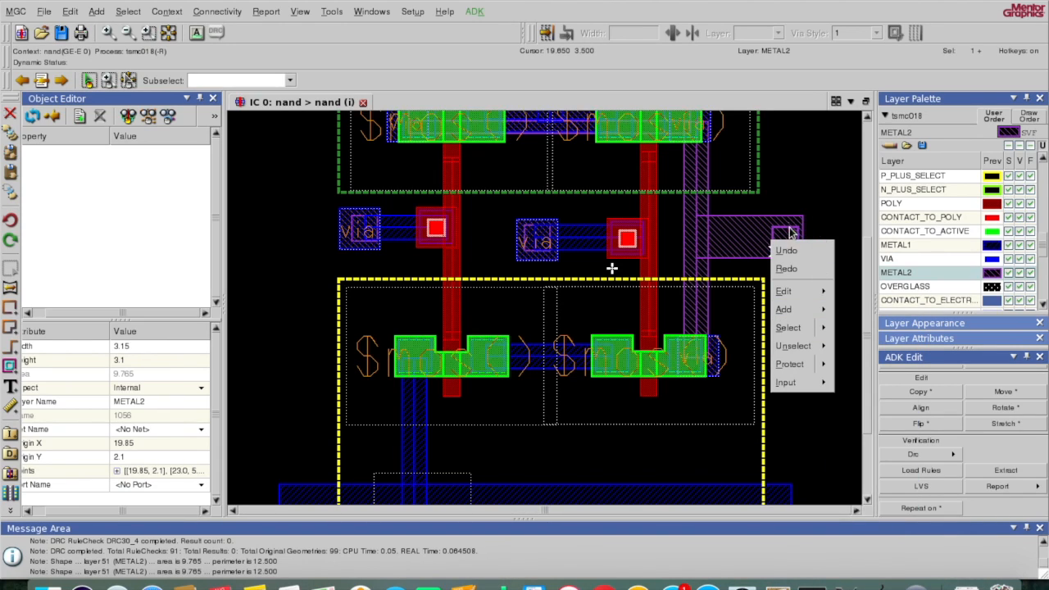
click(867, 500)
click(866, 500)
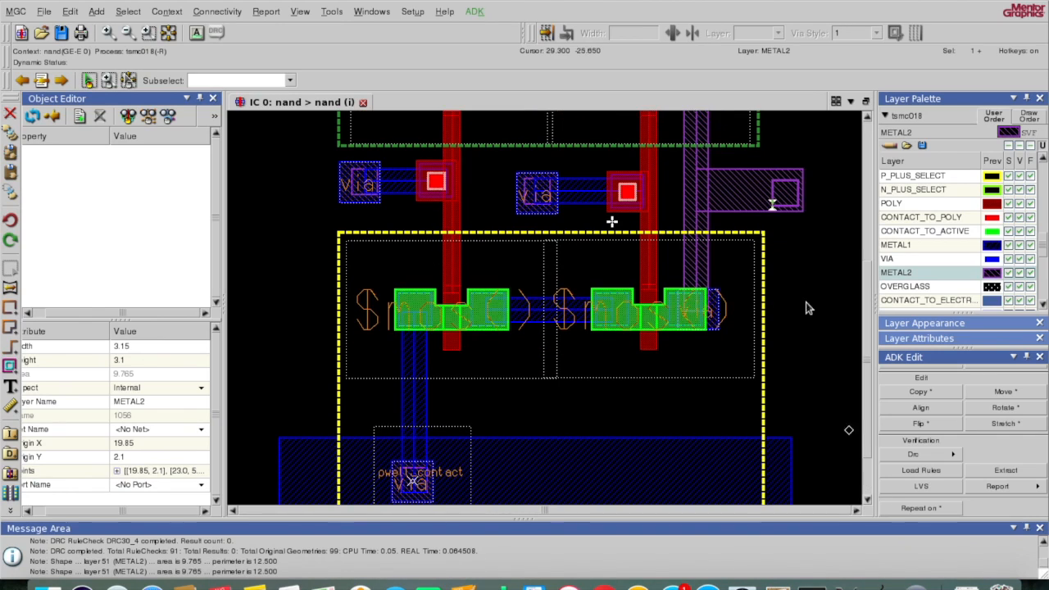
Step: Make the right METAL2 pad a Signal Out port named out
right_click(781, 203)
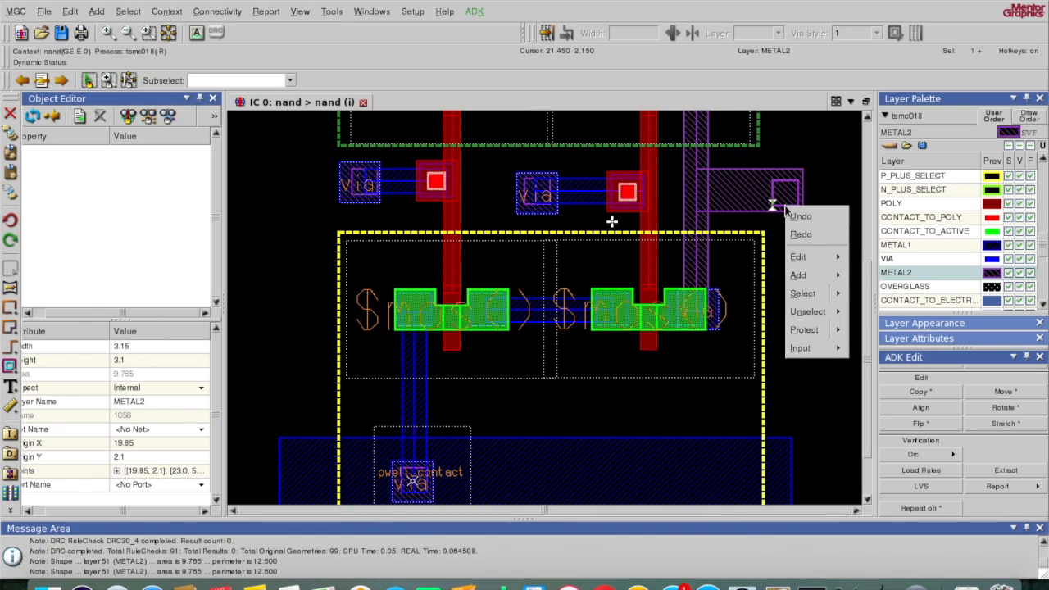
mouse_move(818, 281)
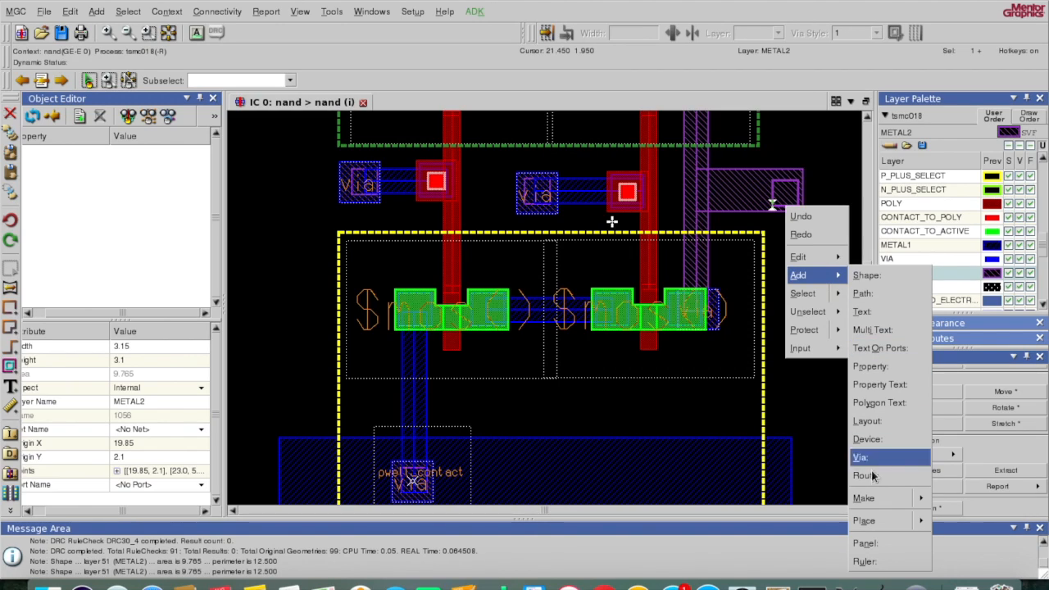
mouse_move(889, 500)
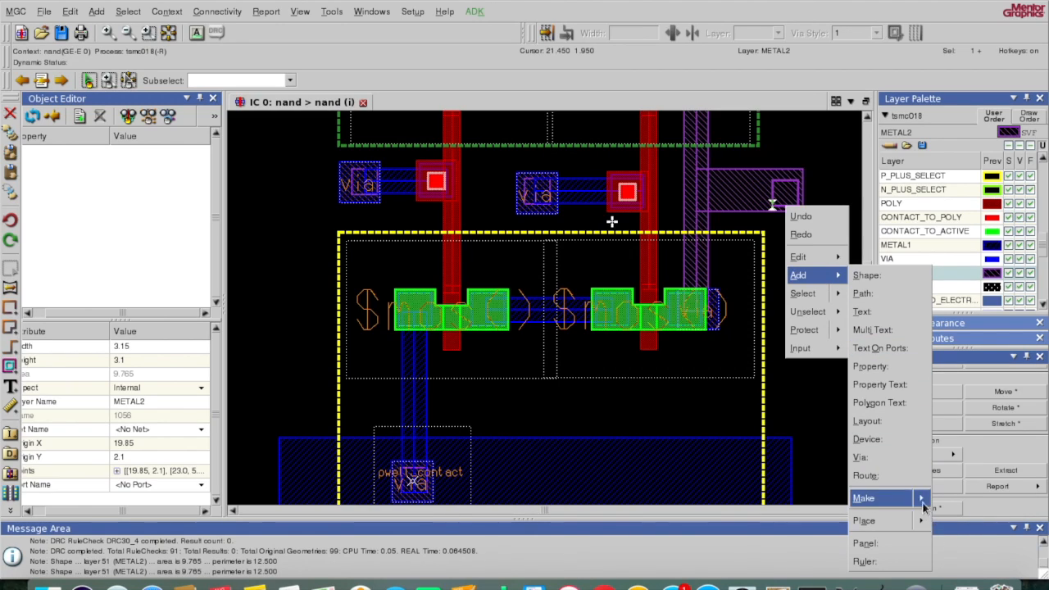
click(947, 553)
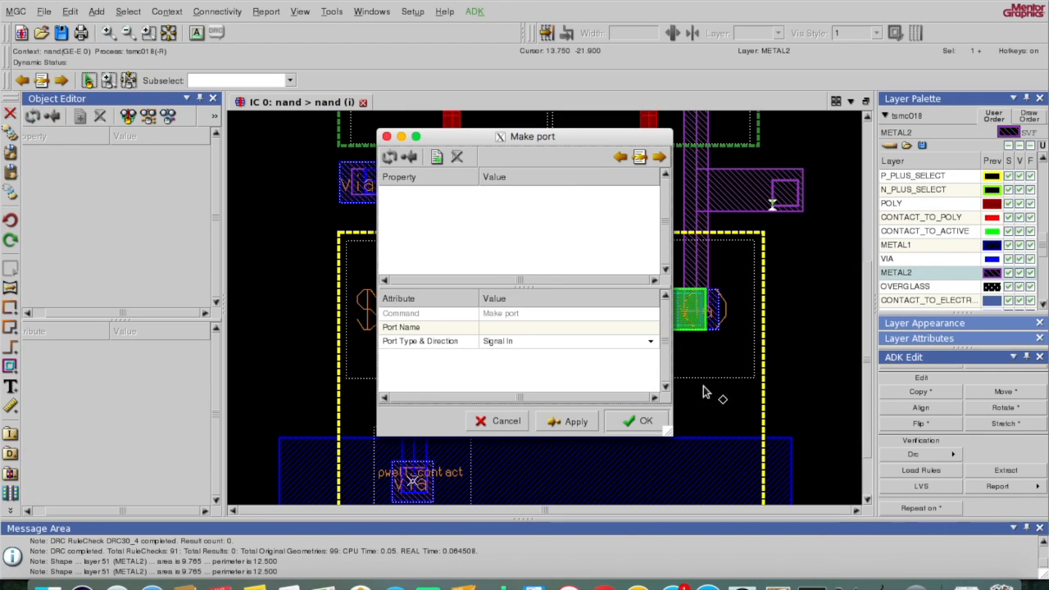
click(646, 346)
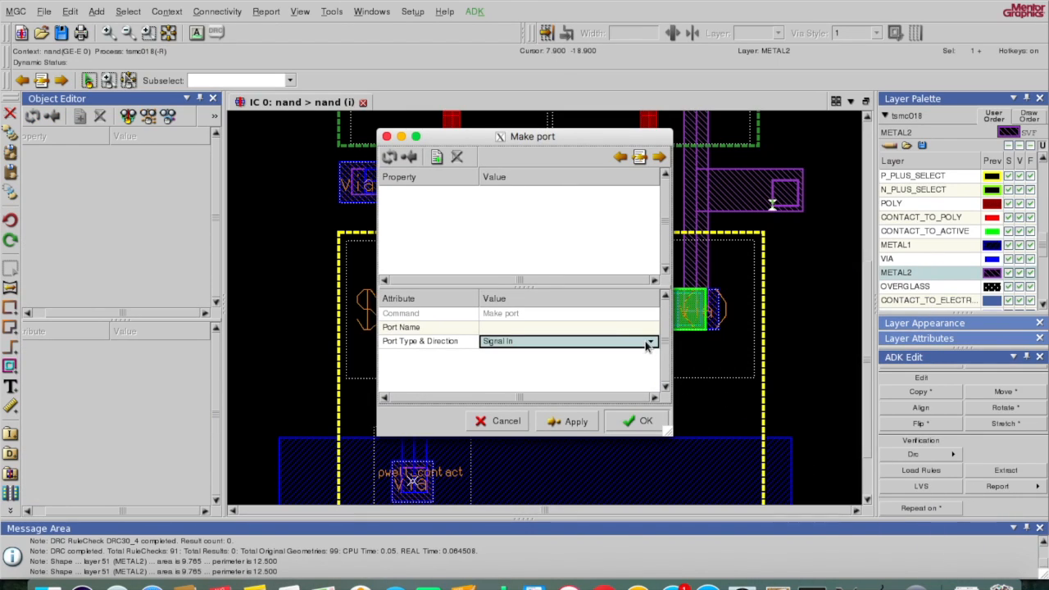
click(647, 346)
click(653, 346)
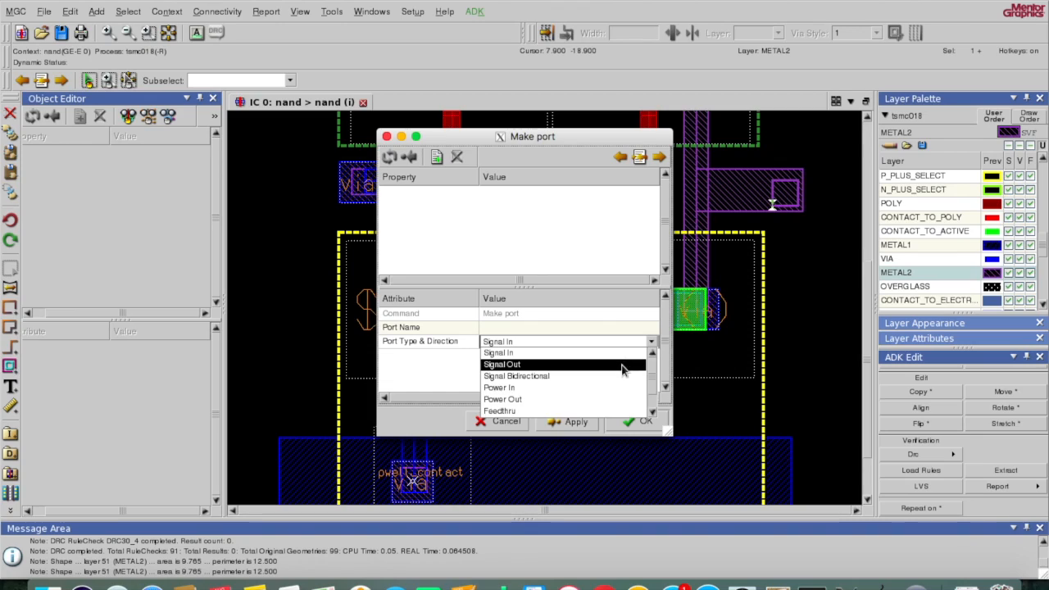
click(623, 367)
click(569, 329)
click(569, 330)
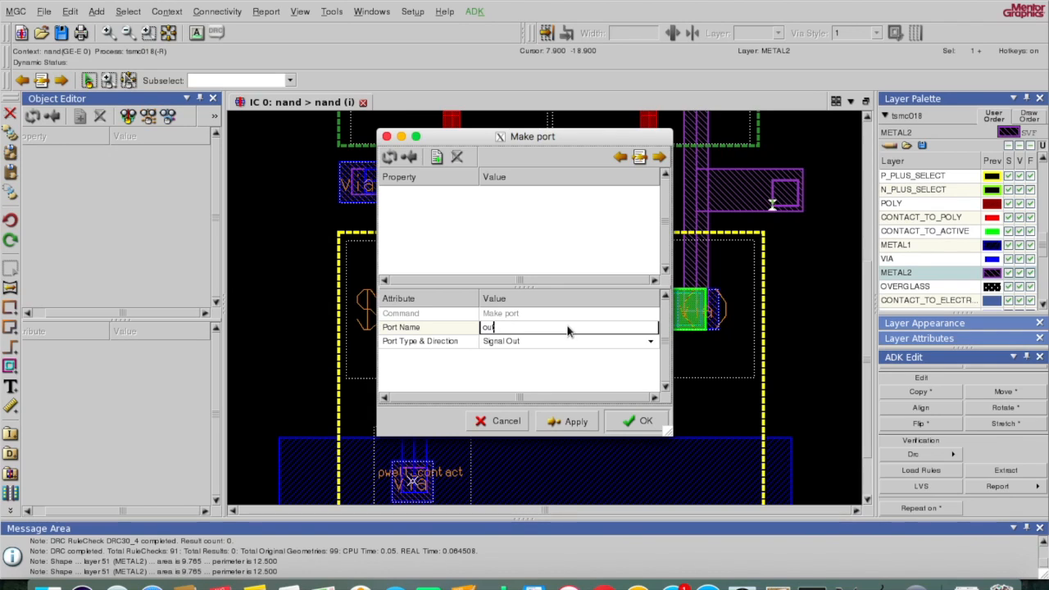
click(630, 424)
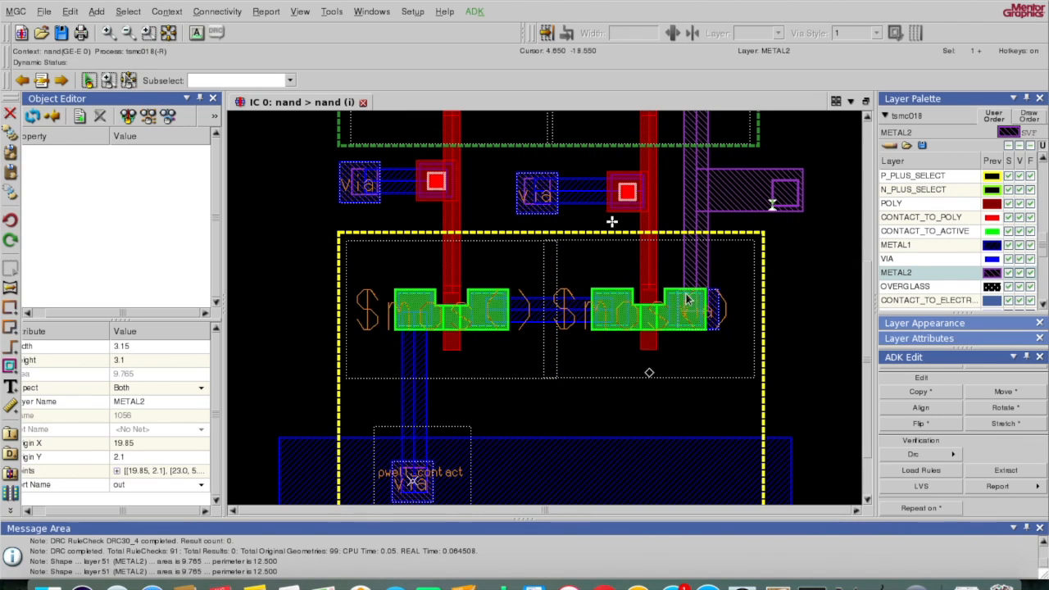
click(730, 228)
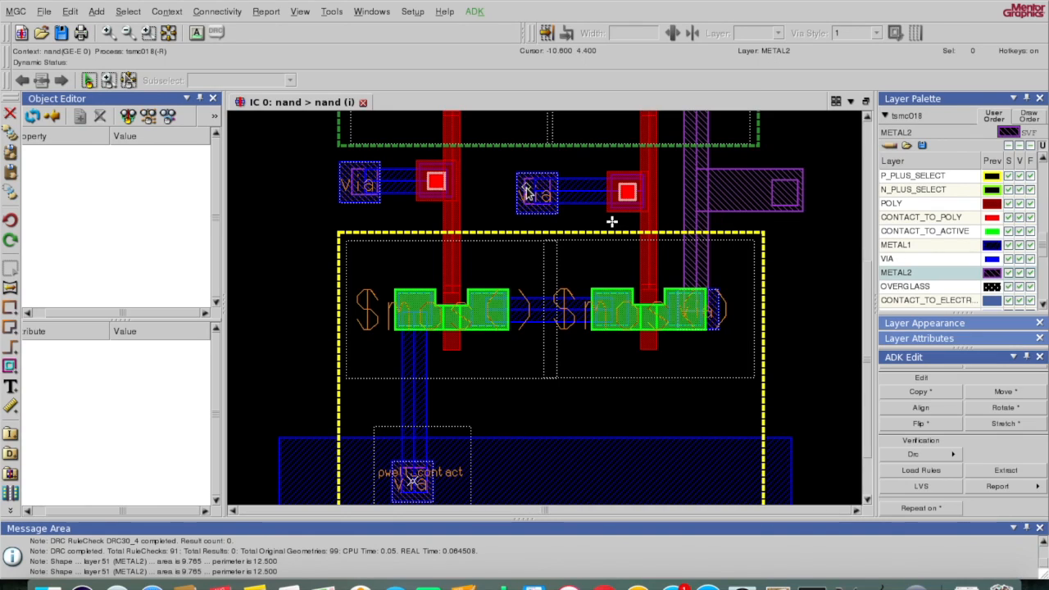
Step: Make the METAL2 pad on the middle via a Signal In port named B
click(527, 194)
right_click(526, 194)
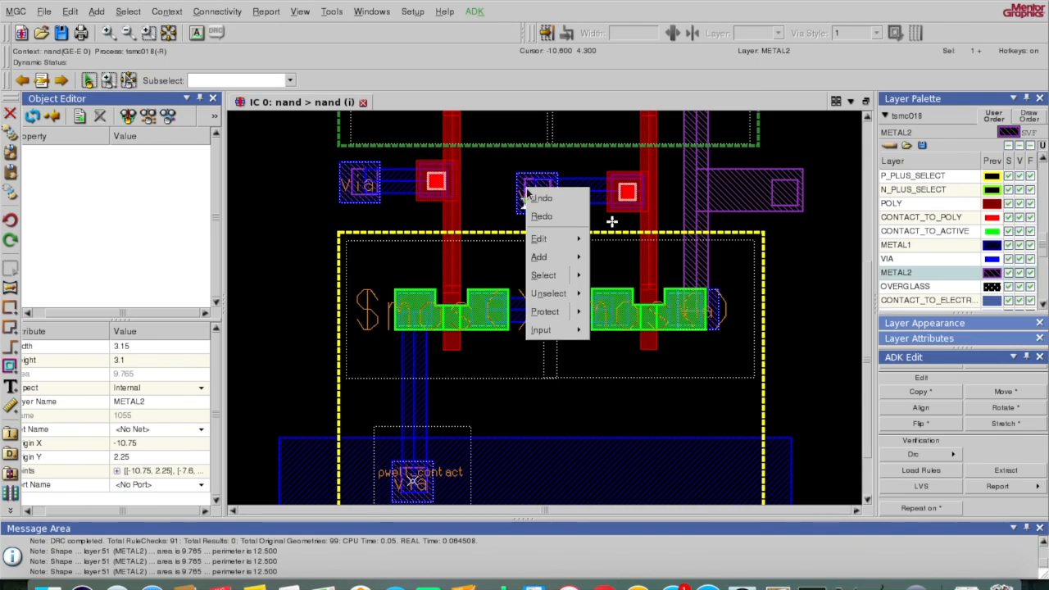
mouse_move(570, 260)
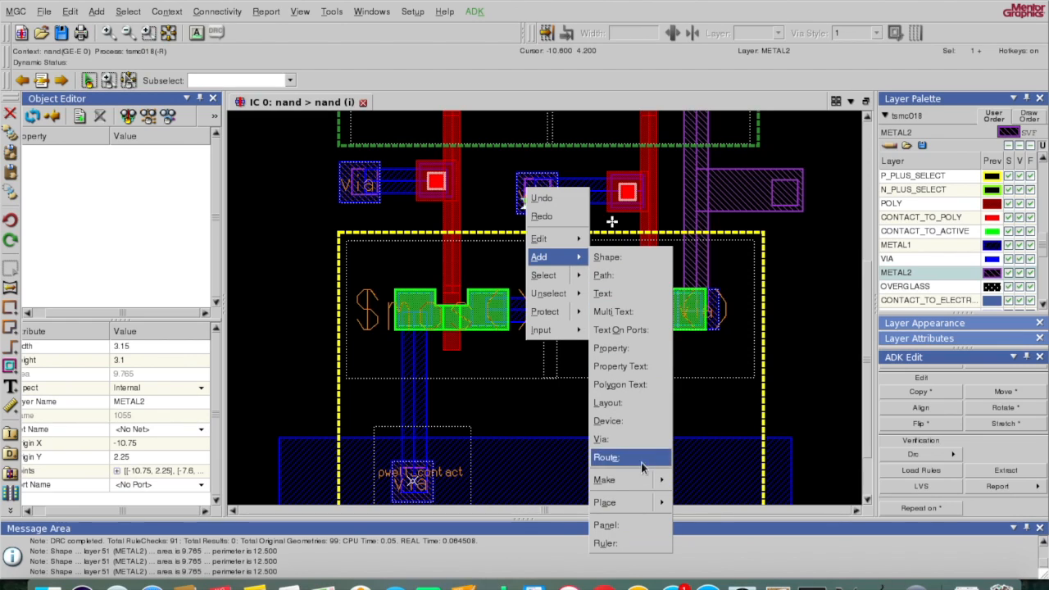
mouse_move(649, 480)
click(687, 536)
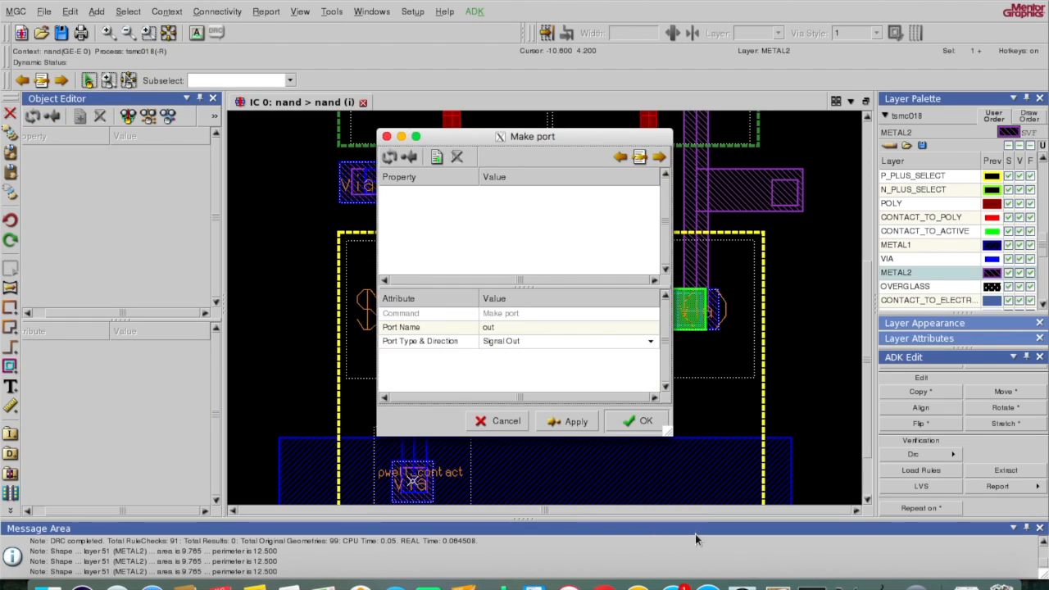
click(638, 346)
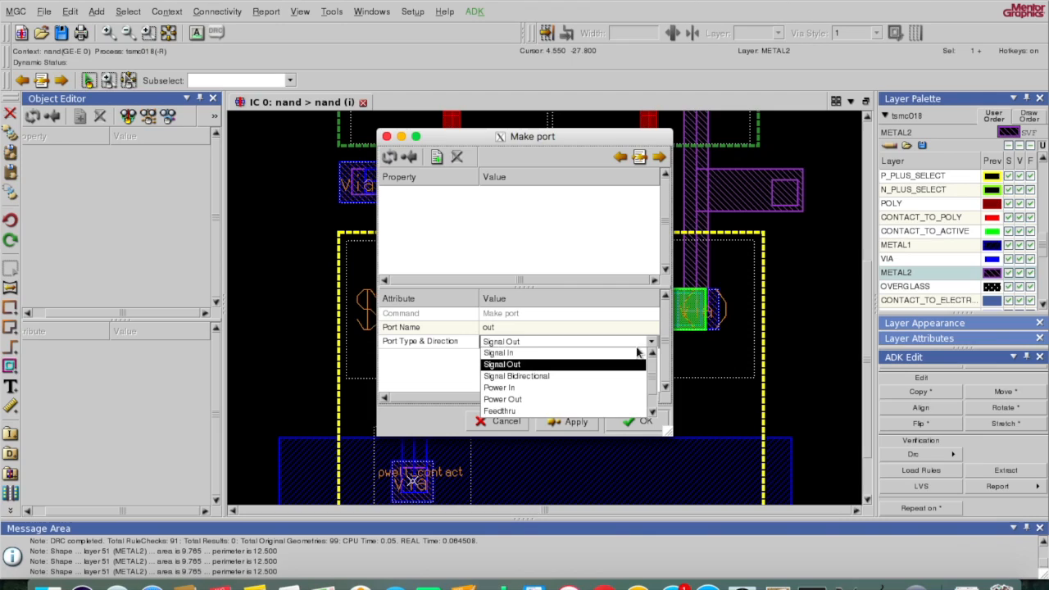
click(631, 354)
click(571, 328)
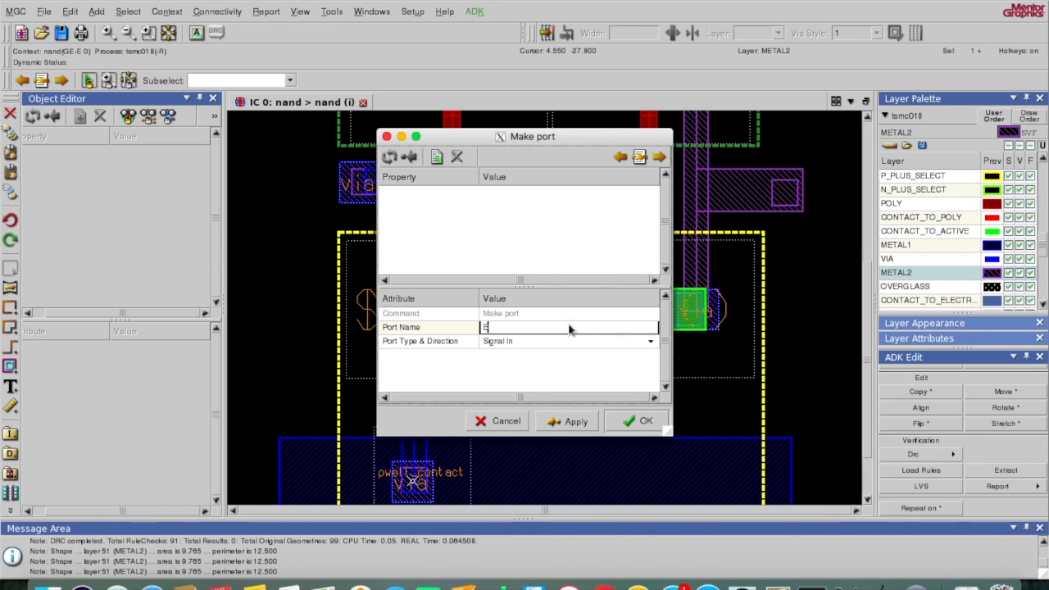
click(623, 415)
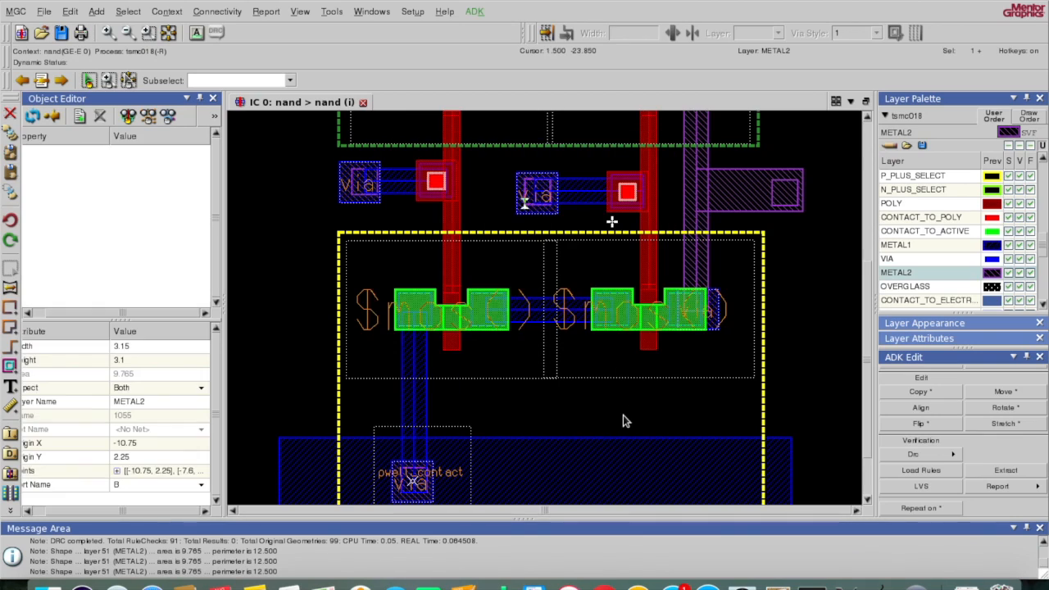
click(385, 203)
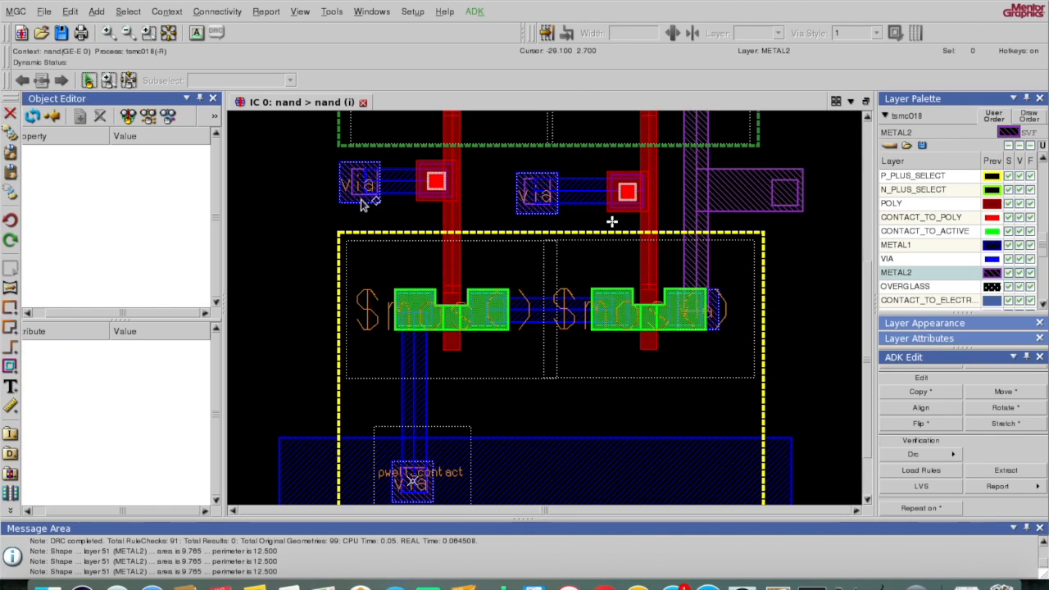
Step: Make the left via's METAL2 square a Signal In port named A
click(352, 191)
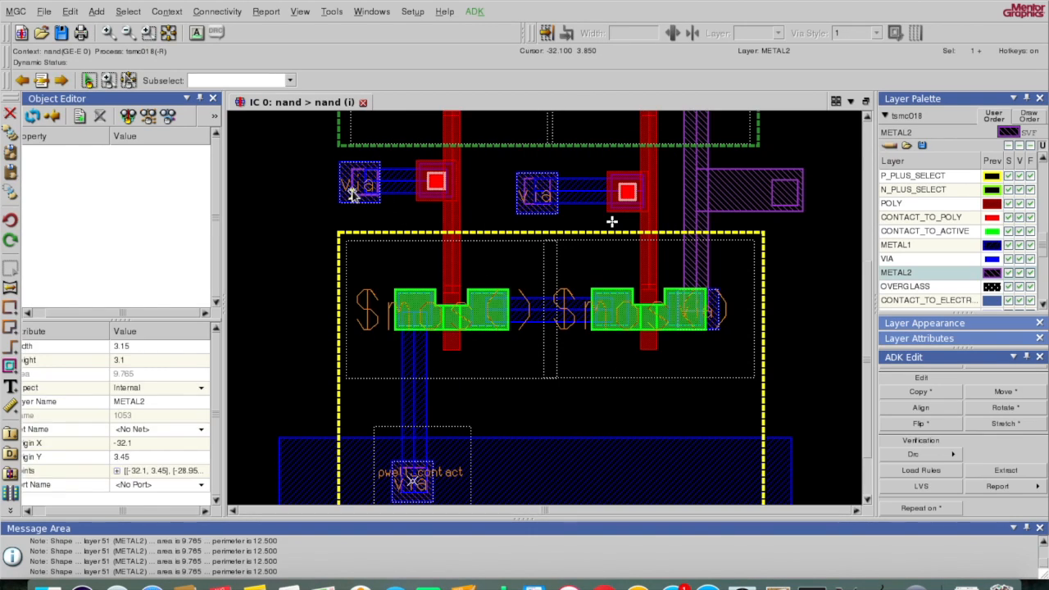
double_click(353, 194)
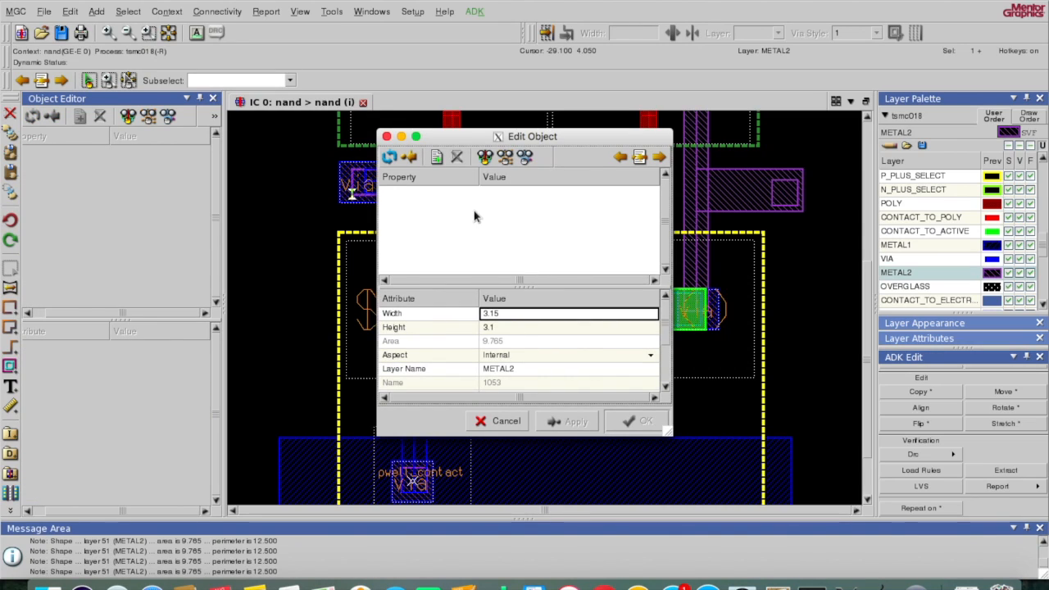
click(387, 136)
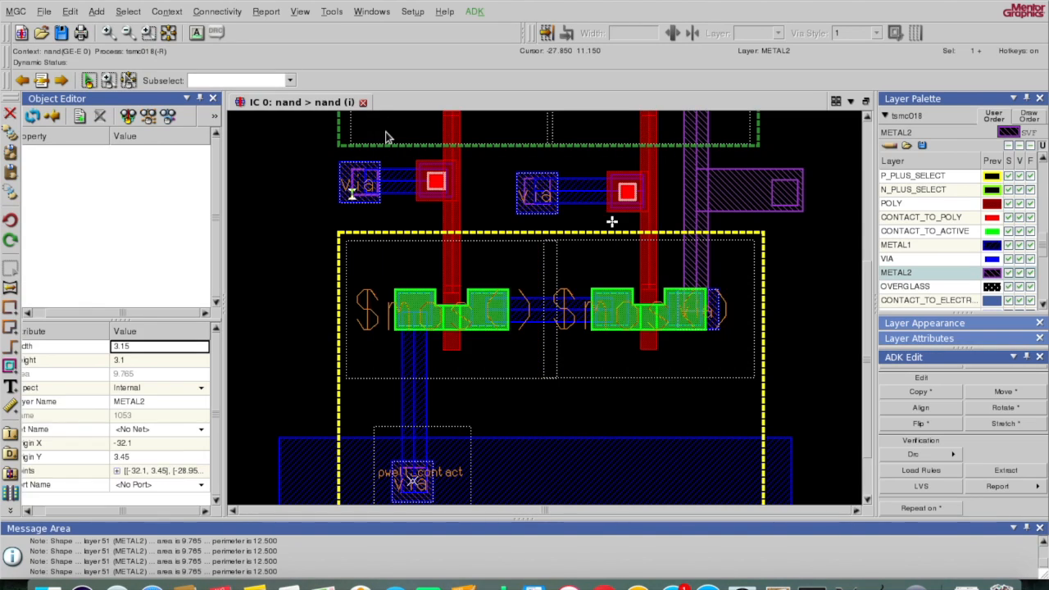
right_click(353, 194)
mouse_move(384, 259)
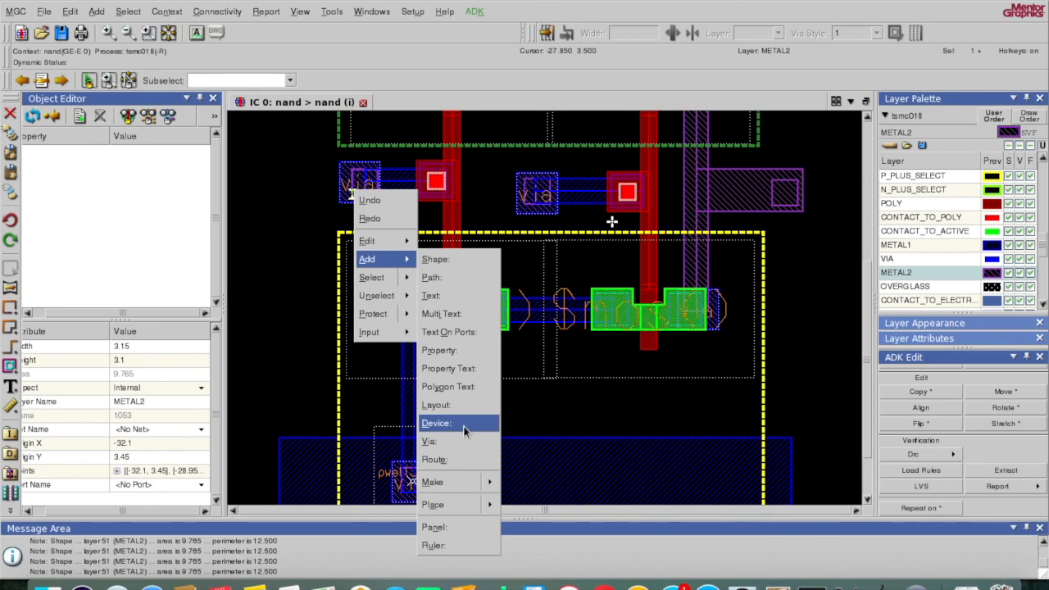
mouse_move(474, 485)
click(533, 540)
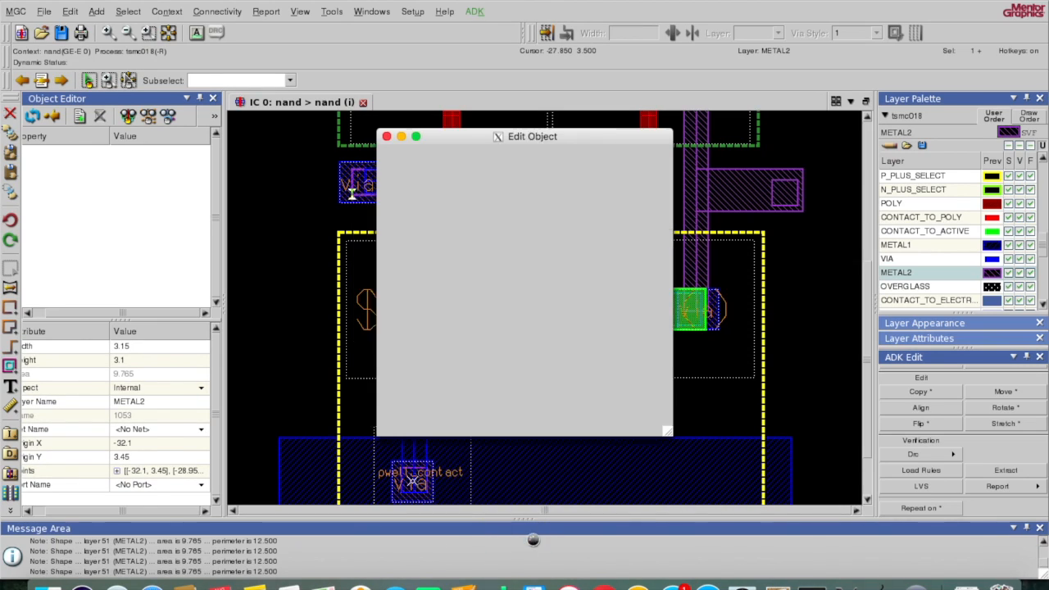
click(574, 329)
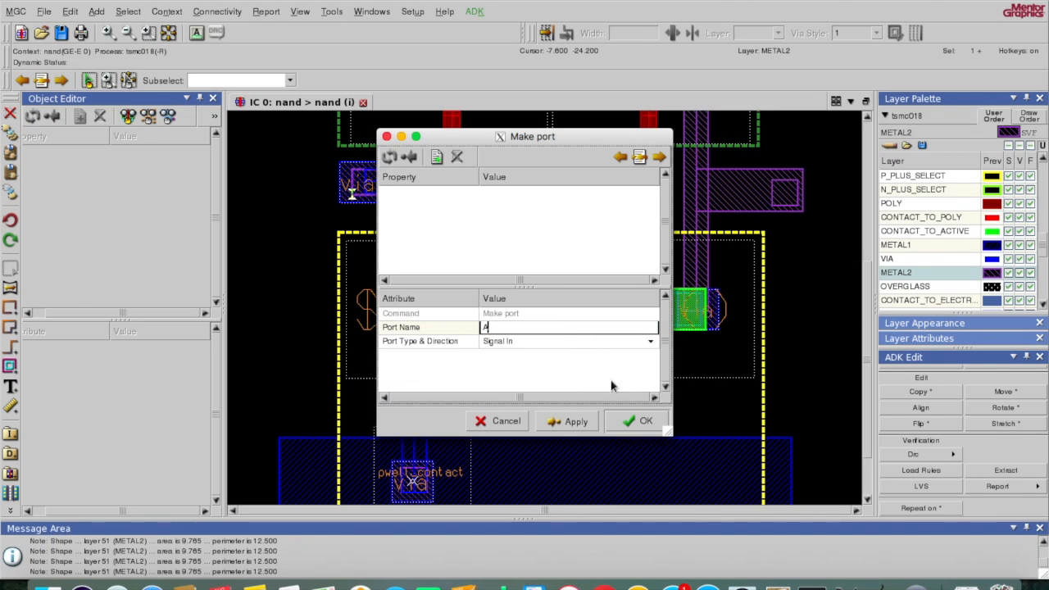
click(635, 422)
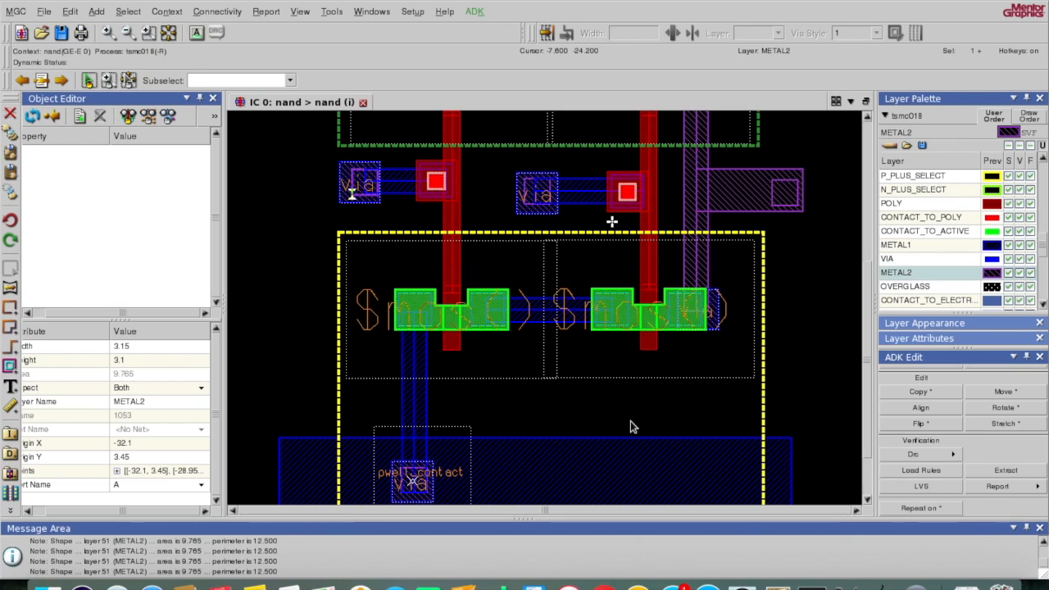
click(630, 421)
click(868, 500)
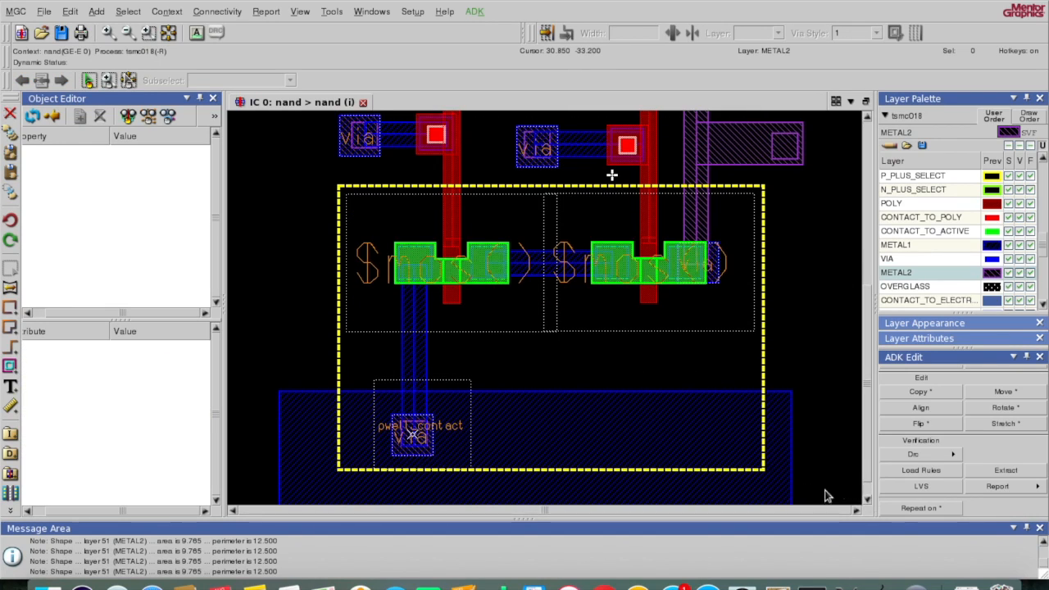
Step: Make the METAL2 square on the pwell contact a Power In port named gnd
click(412, 427)
right_click(410, 426)
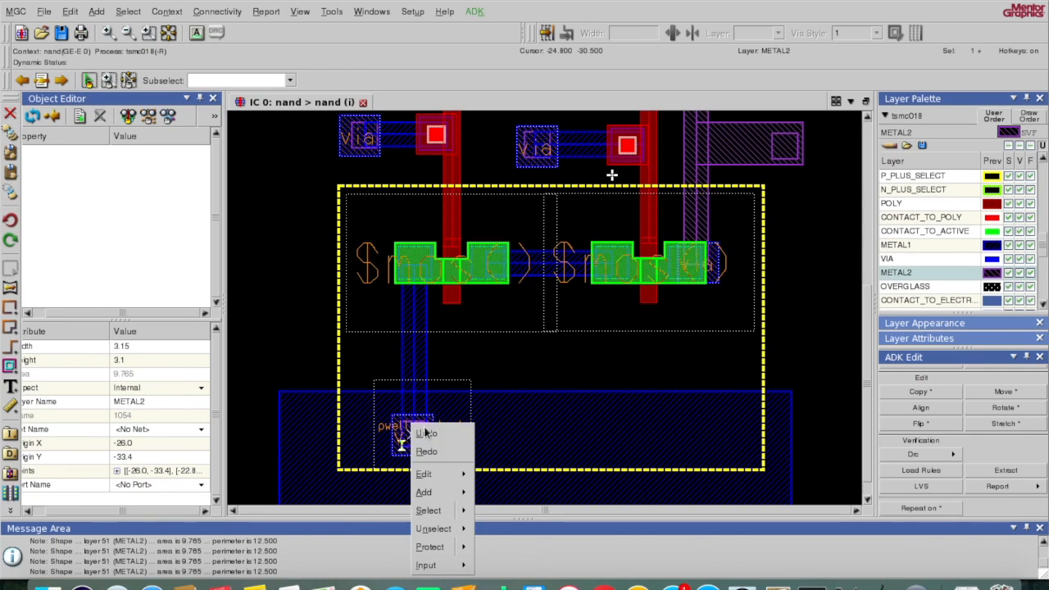
mouse_move(462, 510)
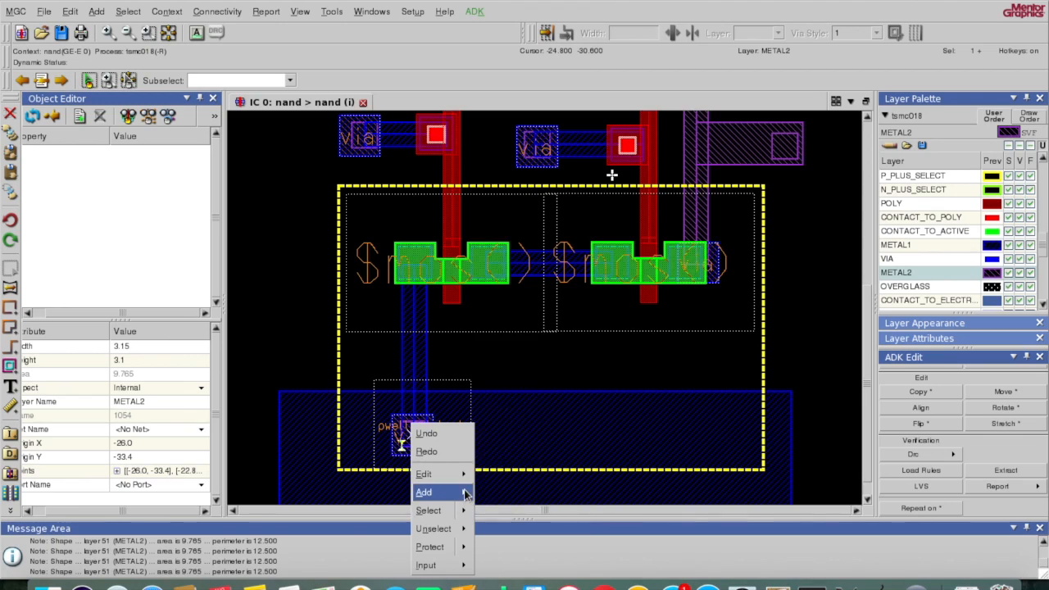
mouse_move(460, 491)
mouse_move(505, 455)
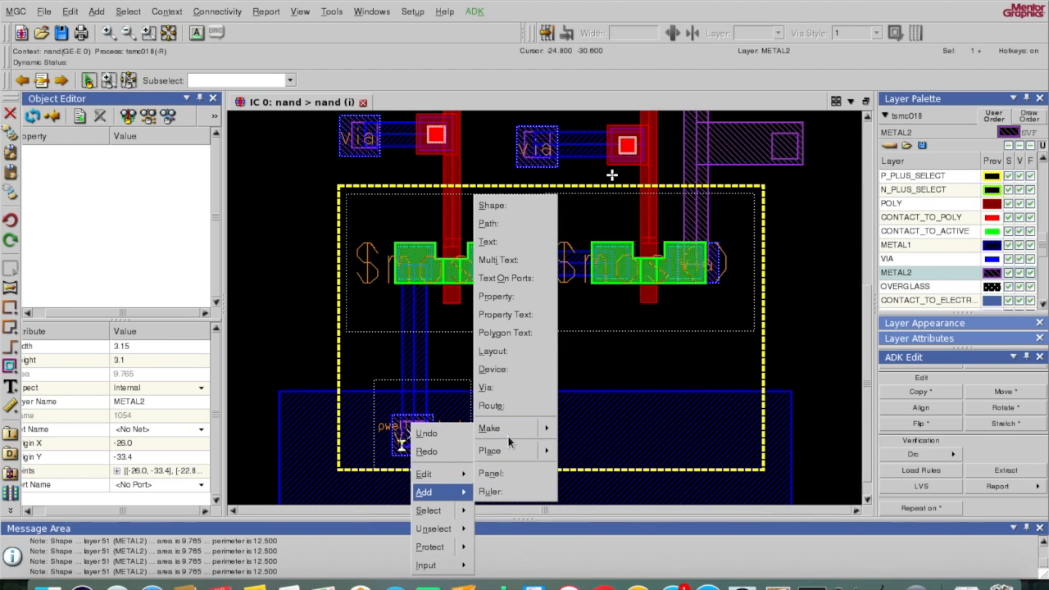
mouse_move(510, 433)
click(575, 486)
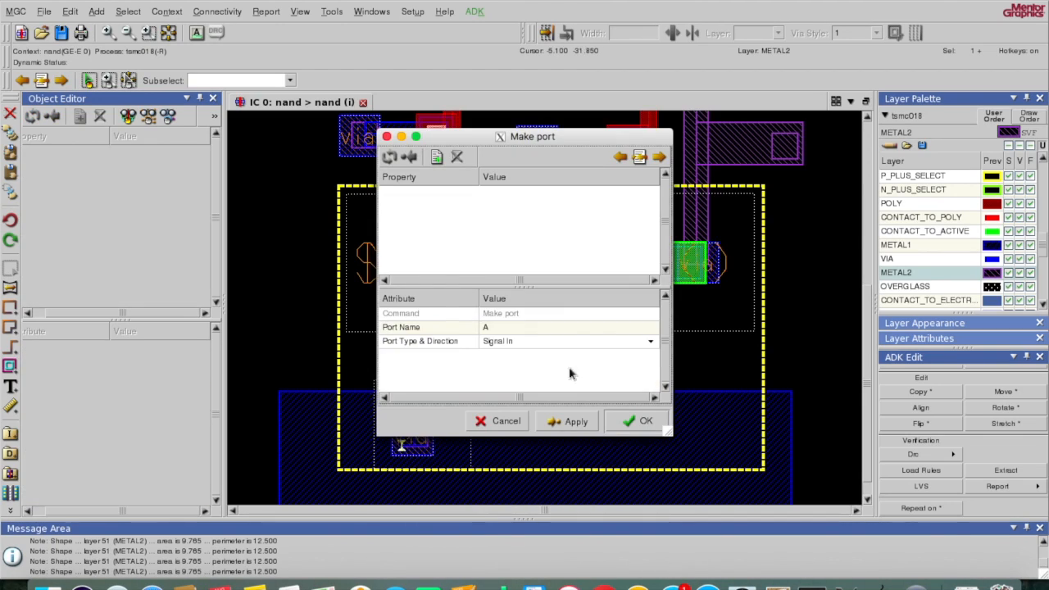
click(650, 342)
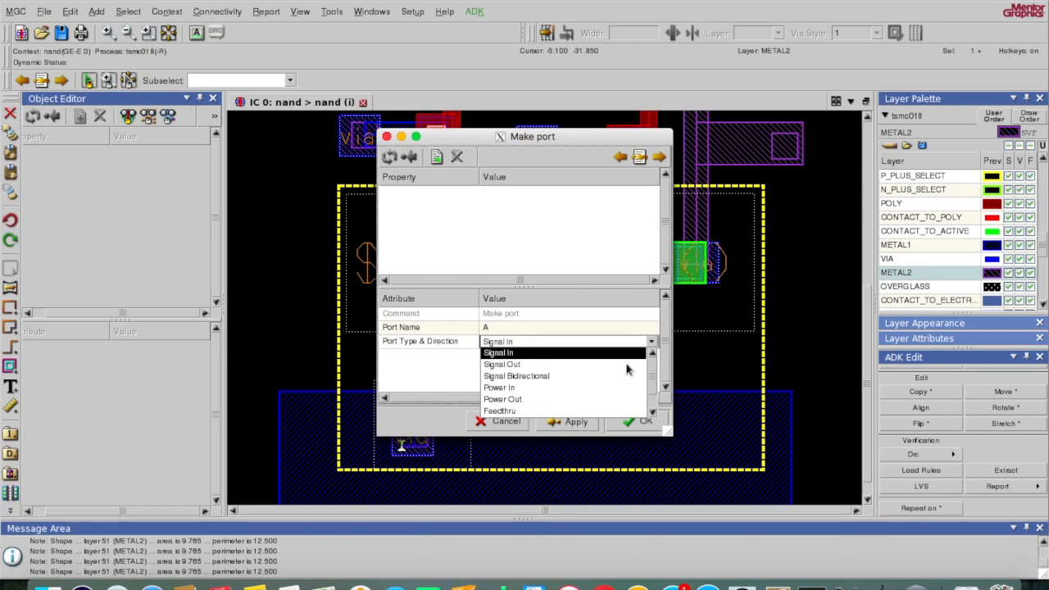
click(605, 388)
click(551, 329)
click(551, 331)
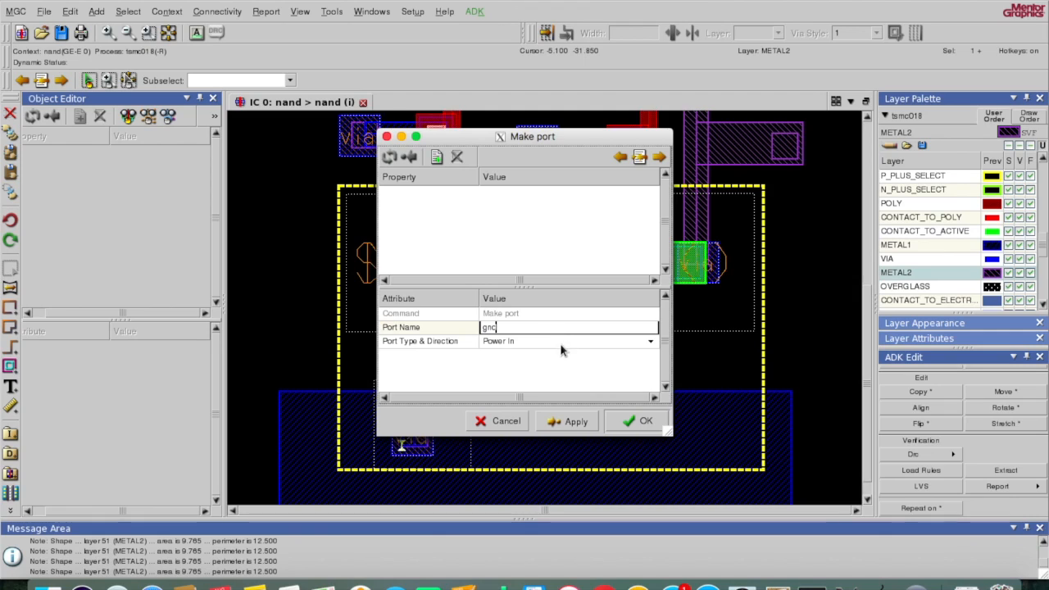
key(Tab)
click(627, 421)
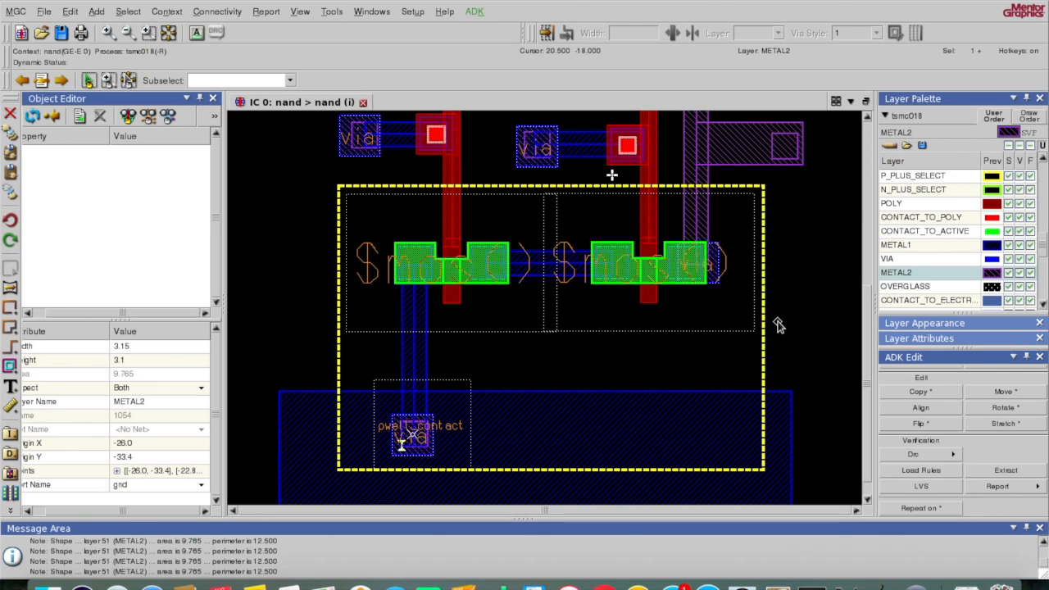
click(869, 121)
click(869, 121)
click(868, 121)
click(868, 121)
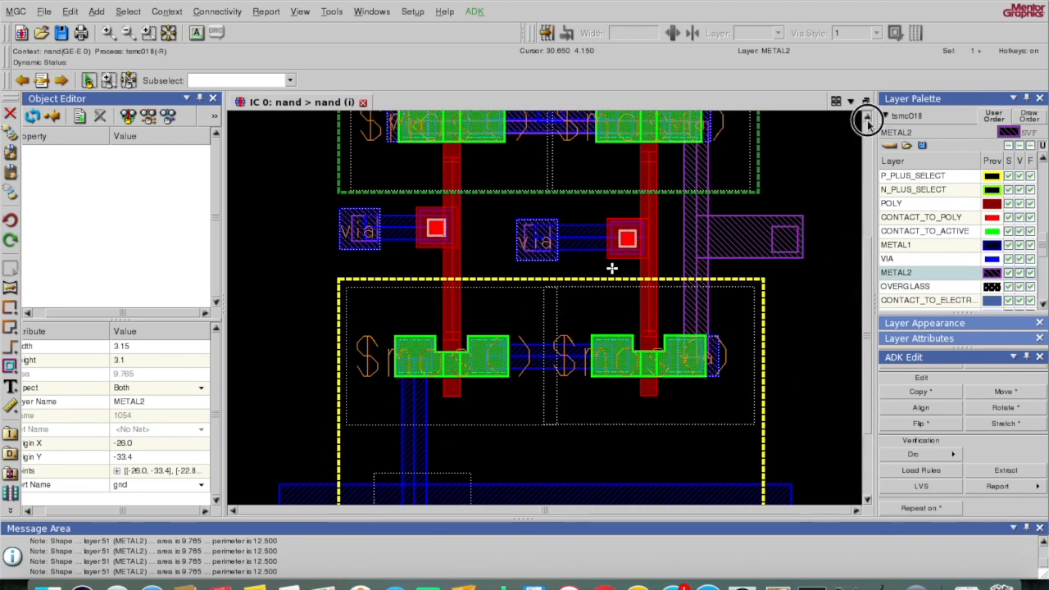
click(868, 122)
click(868, 122)
click(868, 121)
click(868, 121)
click(868, 122)
click(868, 121)
click(868, 121)
click(868, 121)
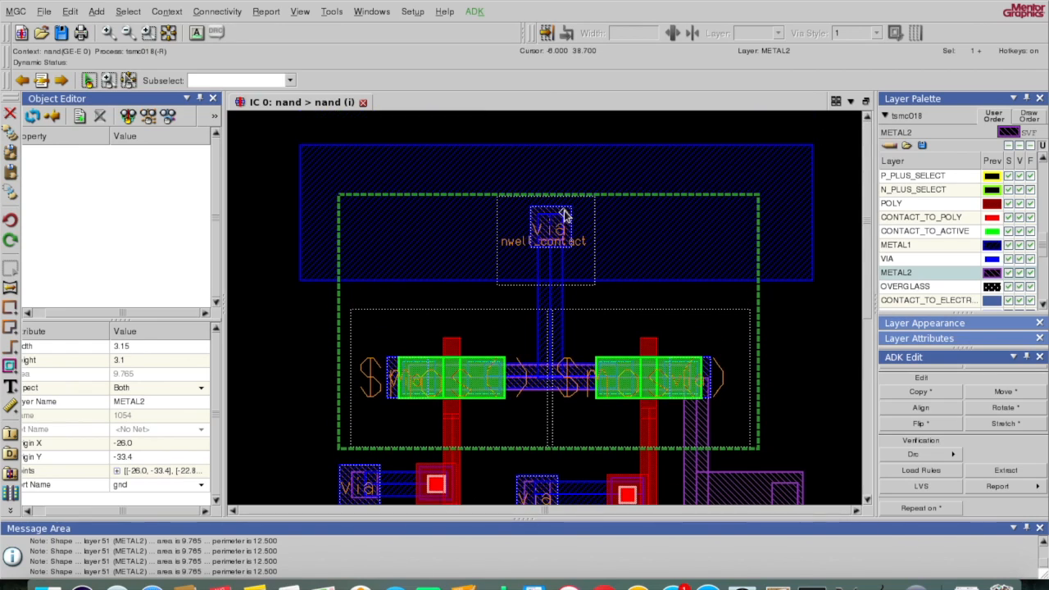
key(F2)
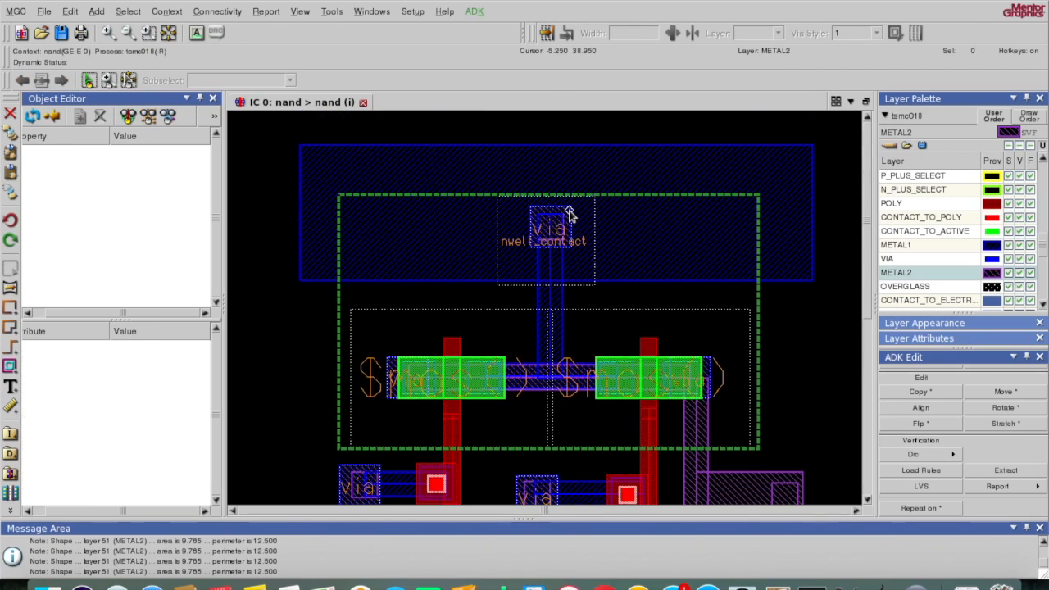
Step: Make the METAL2 square on the nwell contact a port named vdd
click(547, 247)
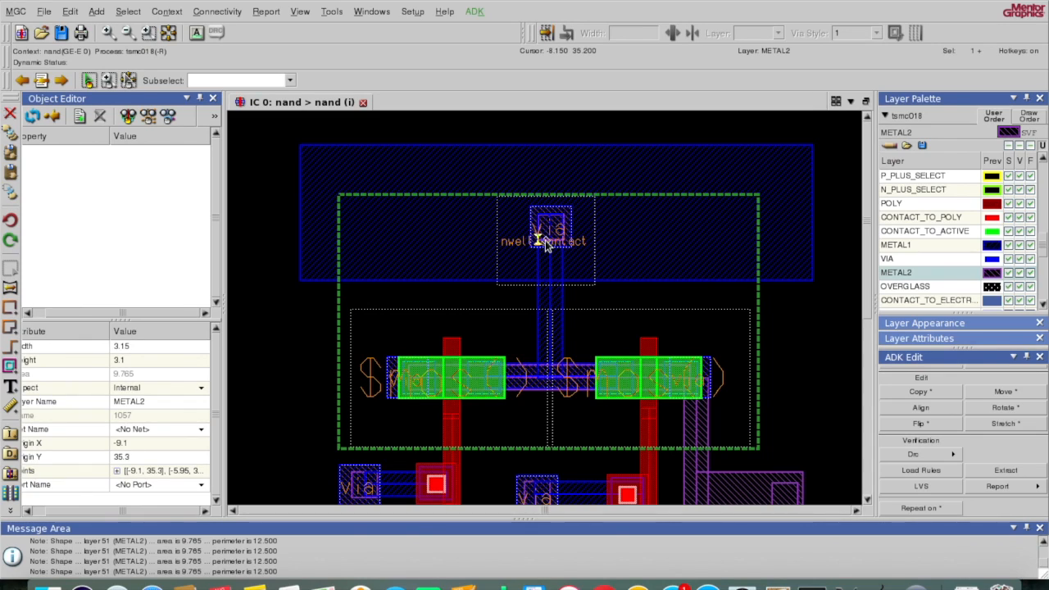
right_click(546, 242)
mouse_move(574, 310)
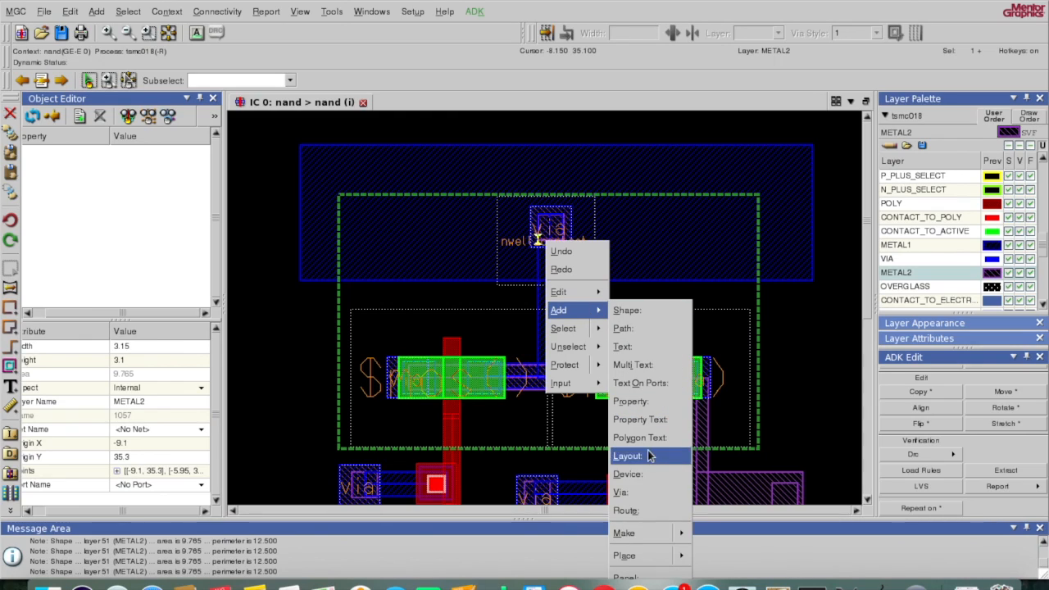
mouse_move(674, 533)
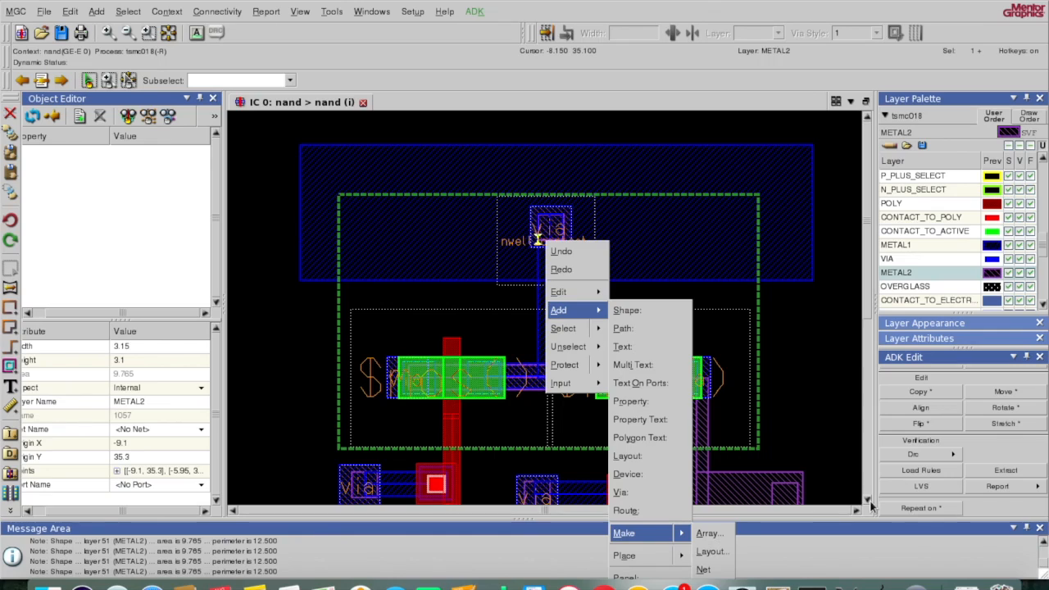
click(706, 570)
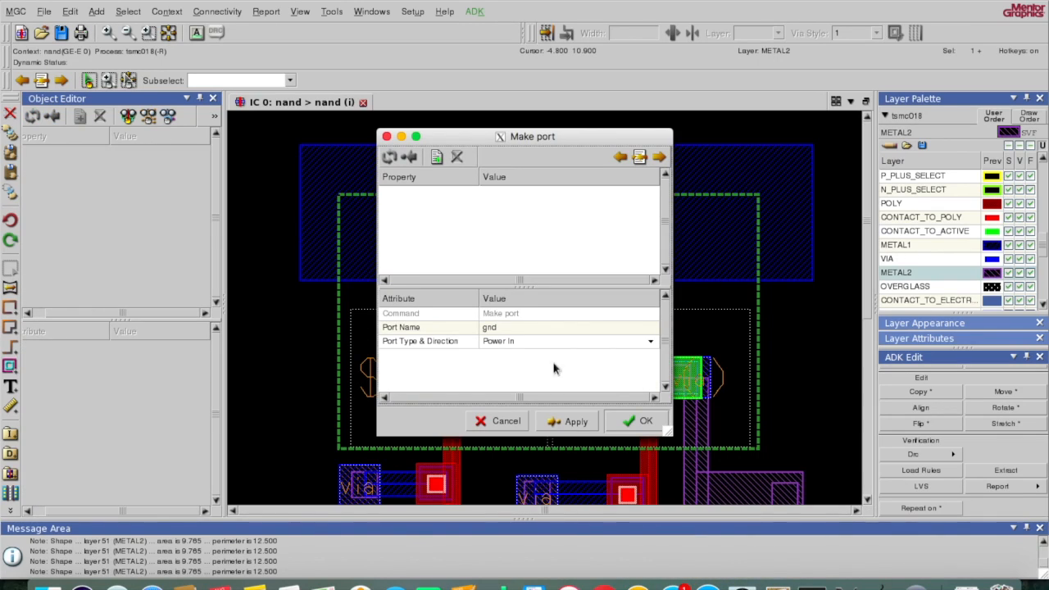
click(567, 327)
text(vdd)
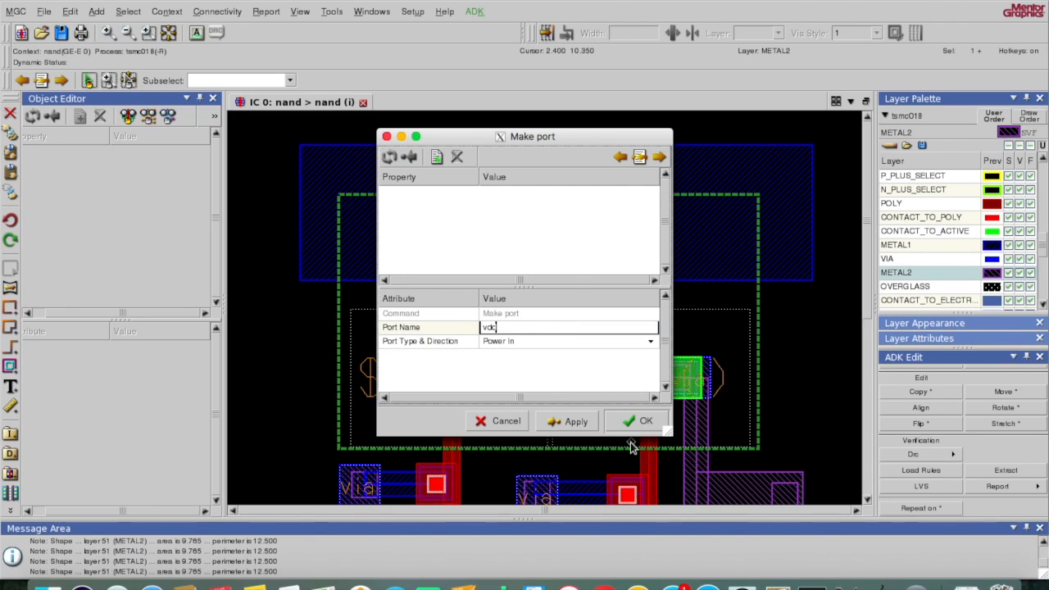
click(640, 422)
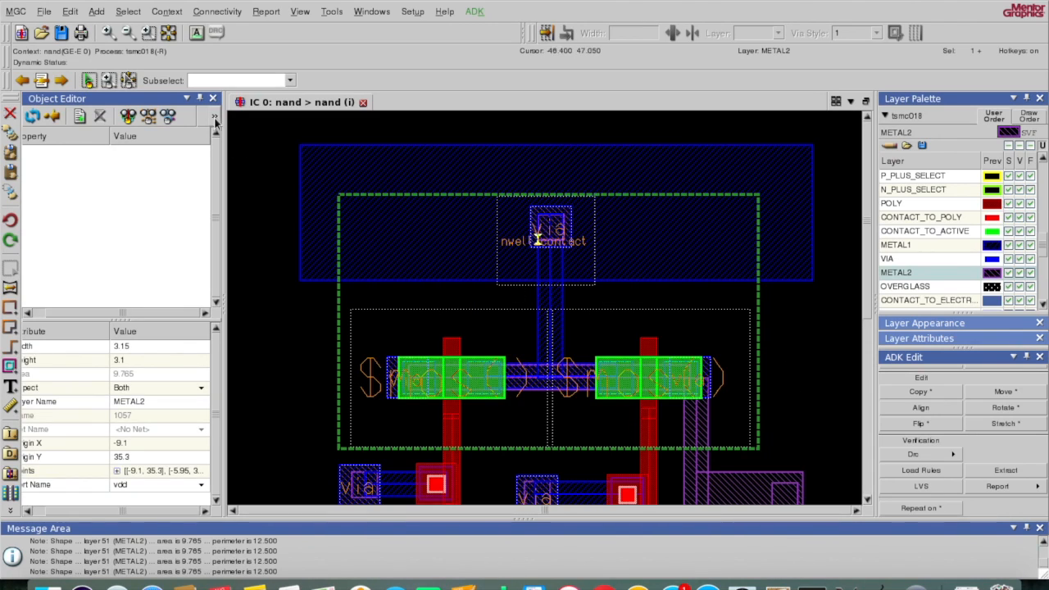
click(169, 33)
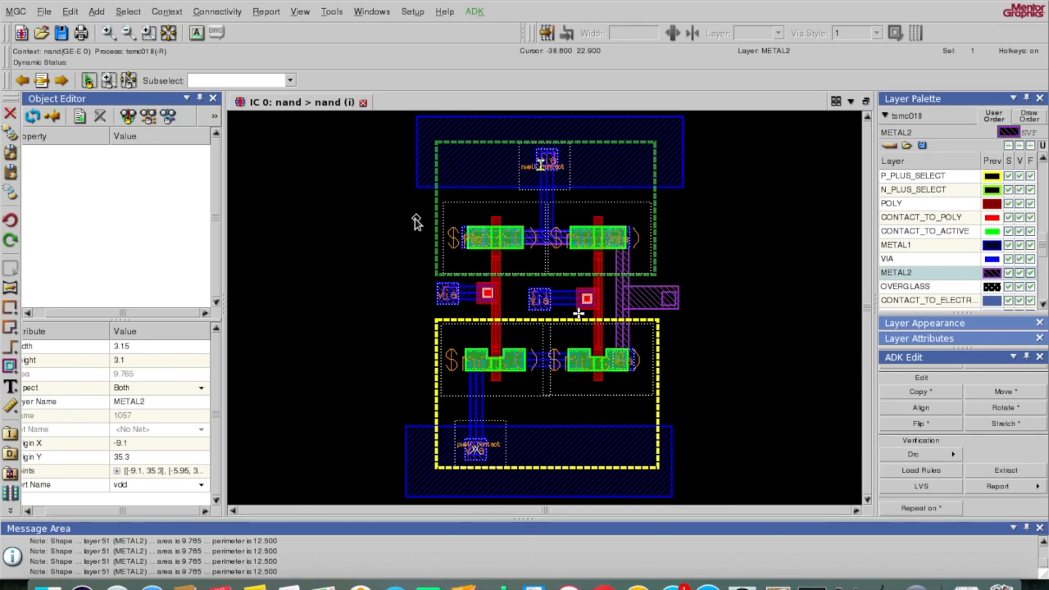
Step: Add Port Text labels to all ports and zoom in on the vdd, A, B and out labels
scroll(1005, 423, up, 3)
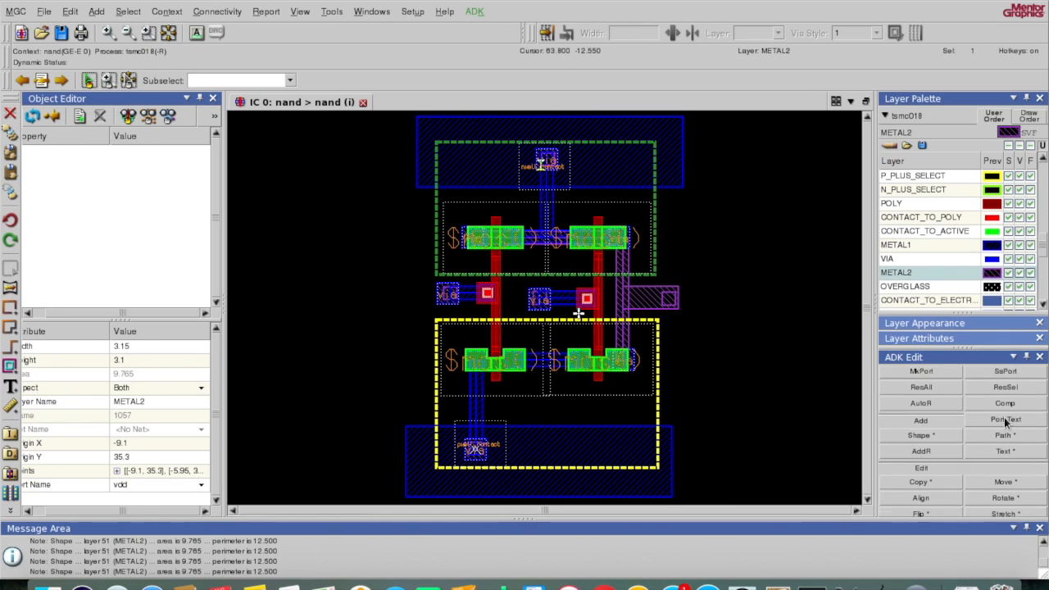
click(1005, 419)
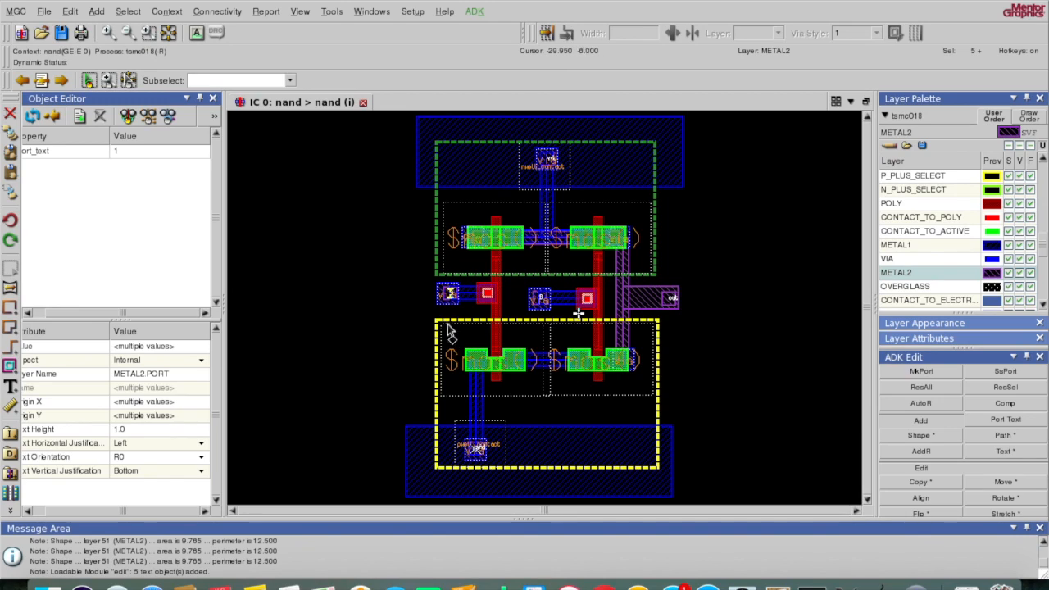
click(150, 38)
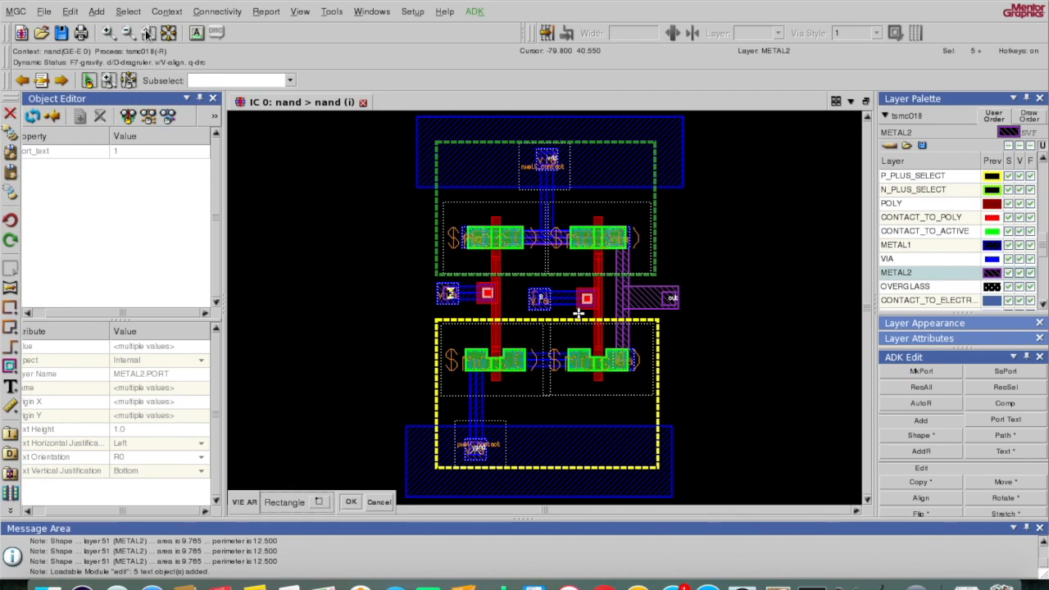
drag(284, 128, 675, 380)
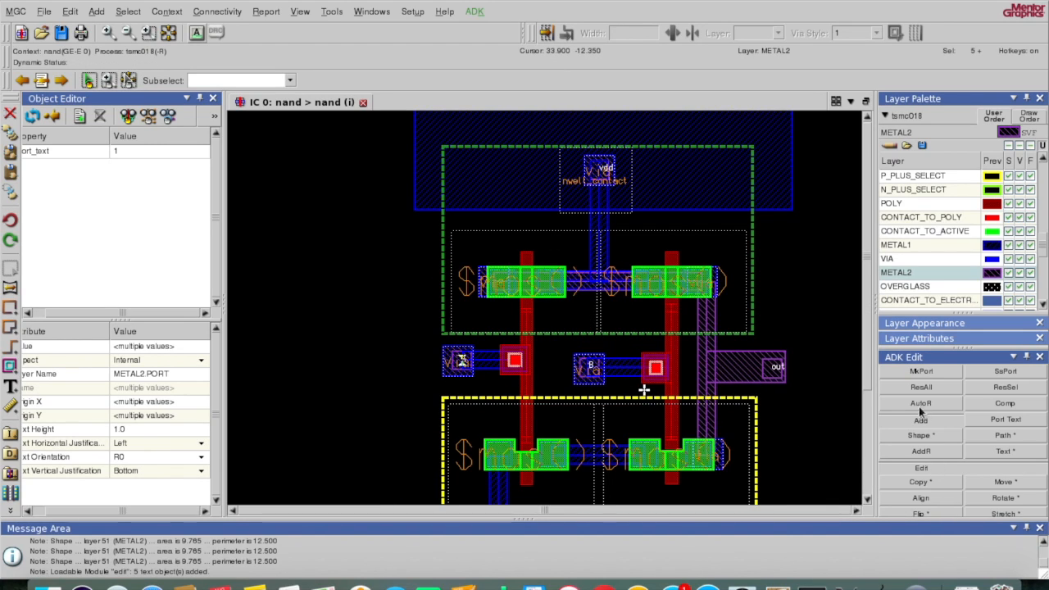
scroll(933, 430, down, 3)
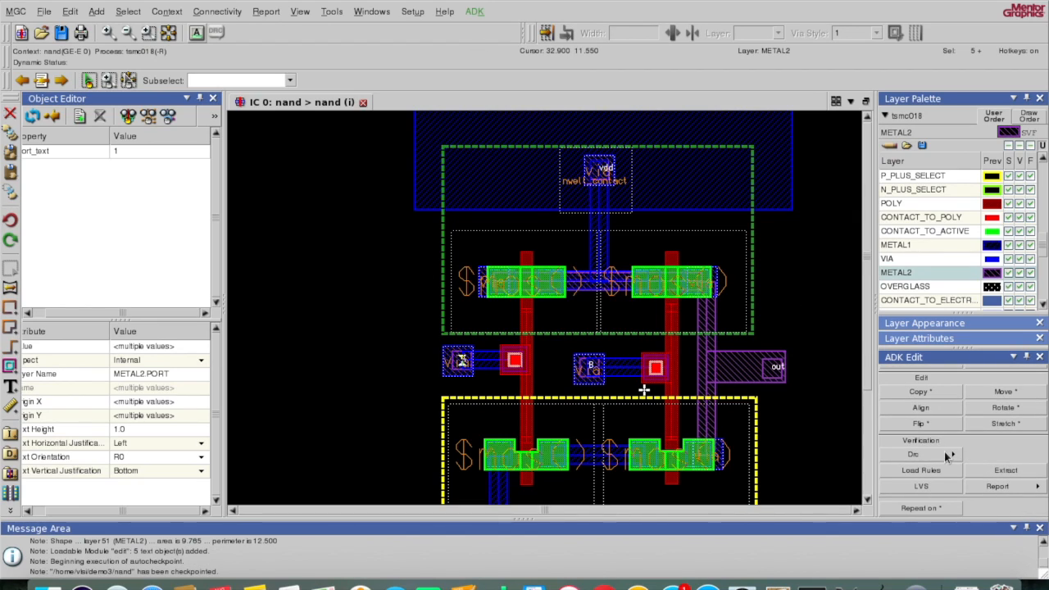
Step: Rerun the DRC check on the whole nand cell, confirm zero results, and view the full cell
click(947, 455)
click(978, 456)
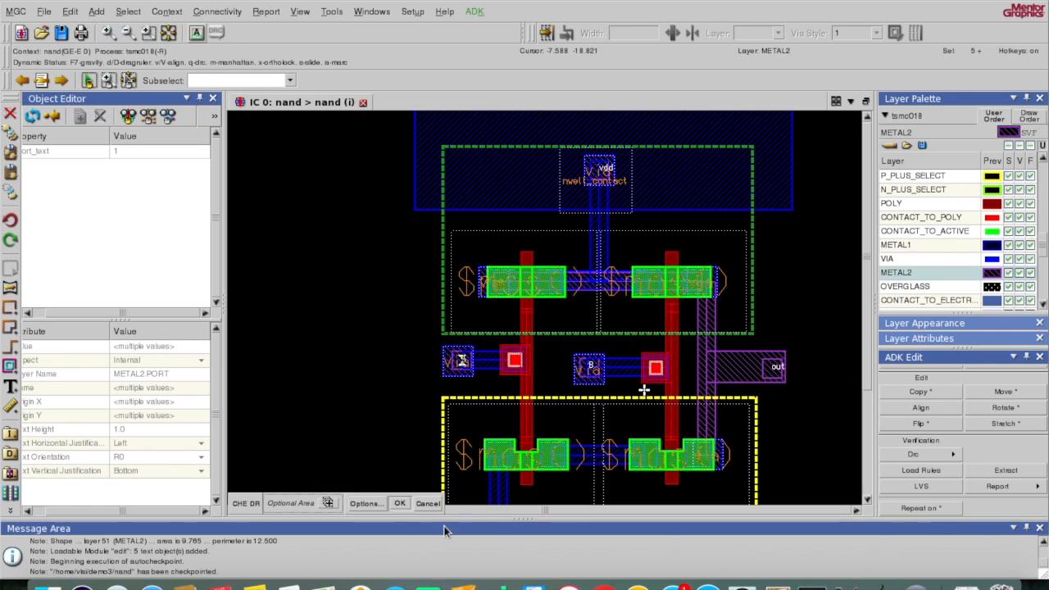
click(400, 503)
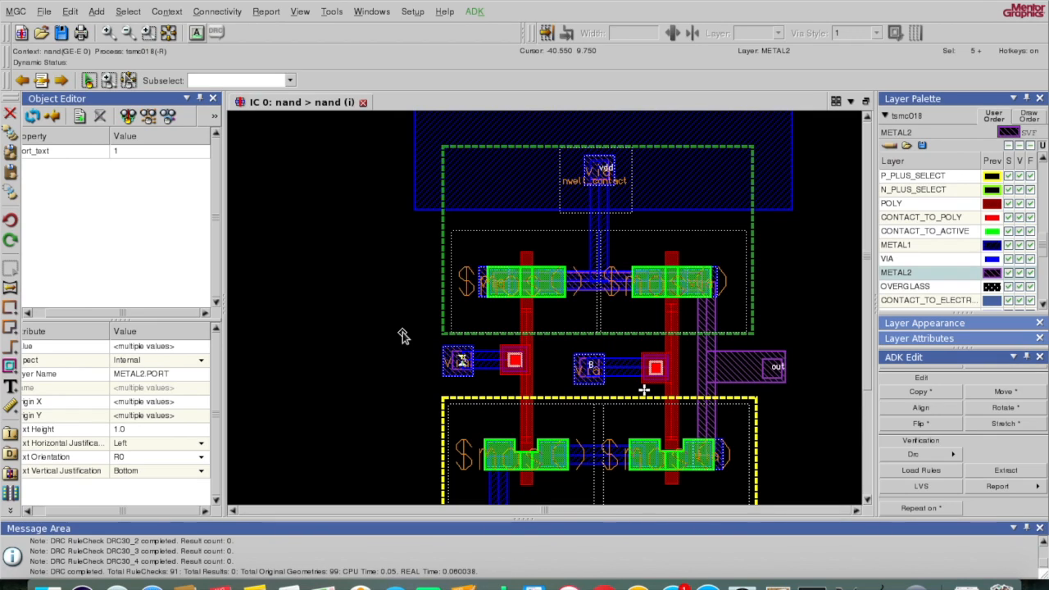
click(169, 34)
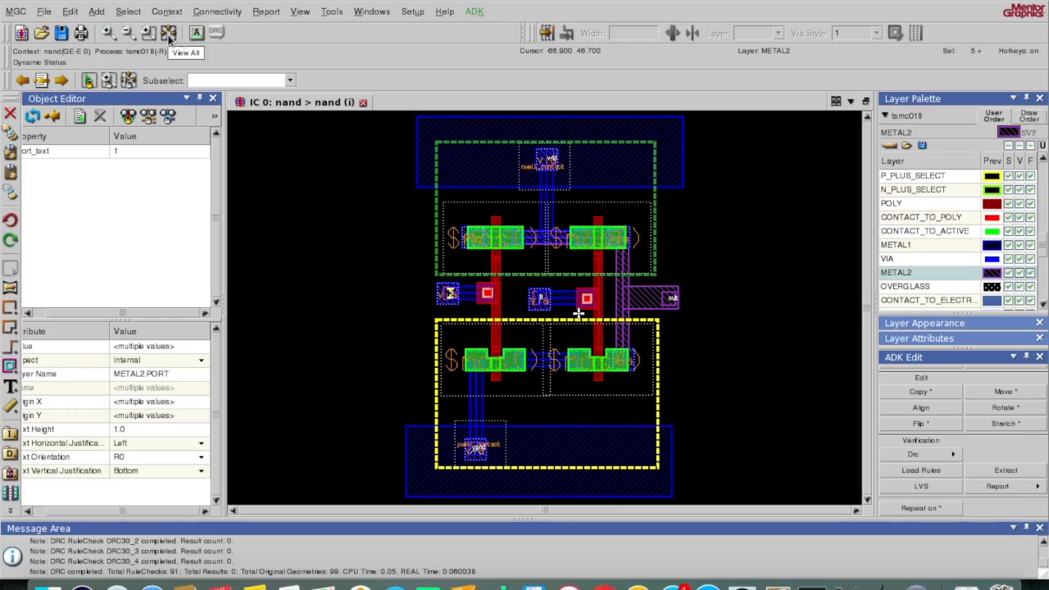